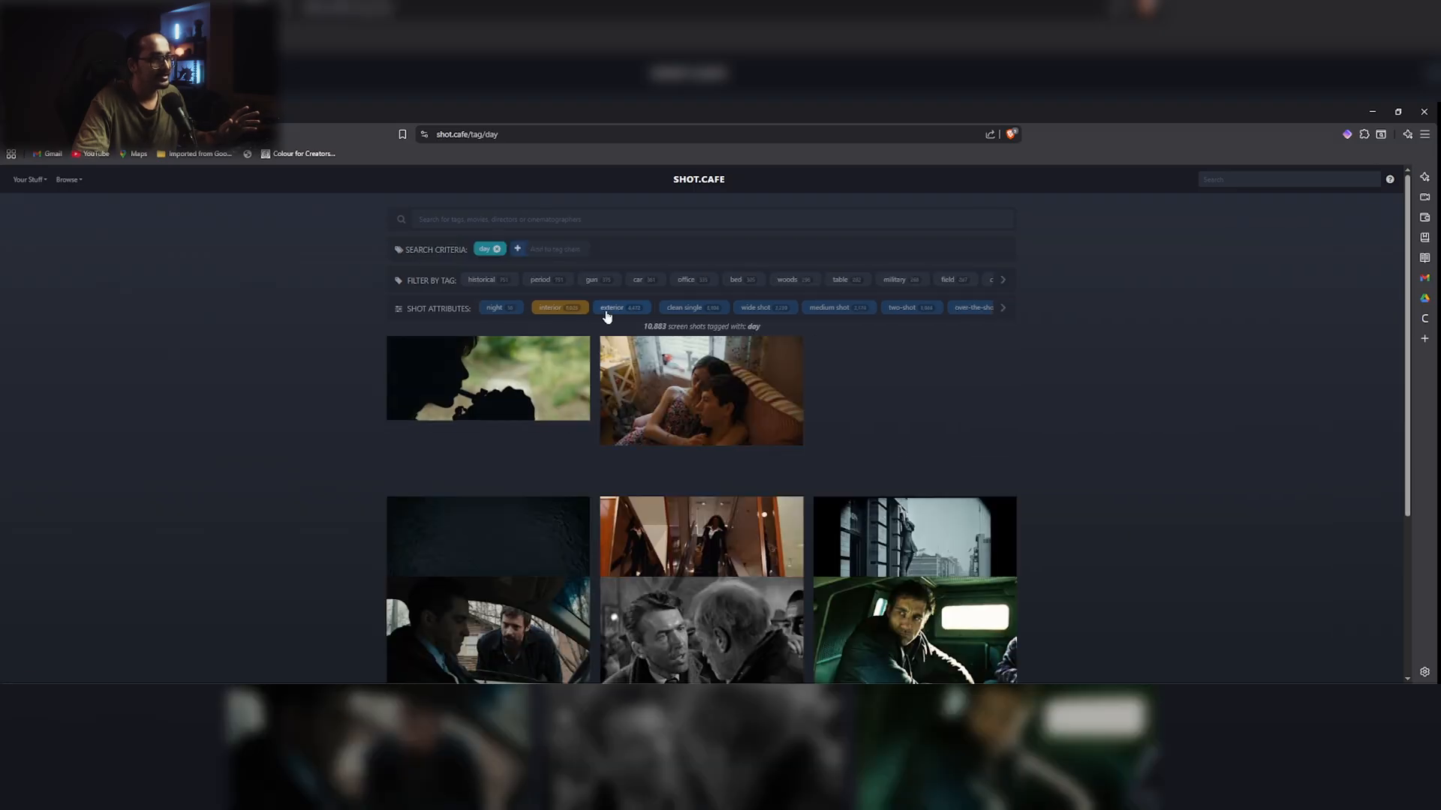
Step: Narrow the day-tagged film shots to exterior, clean single and medium close-up
{"action": "left_click", "coordinate": [610, 308]}
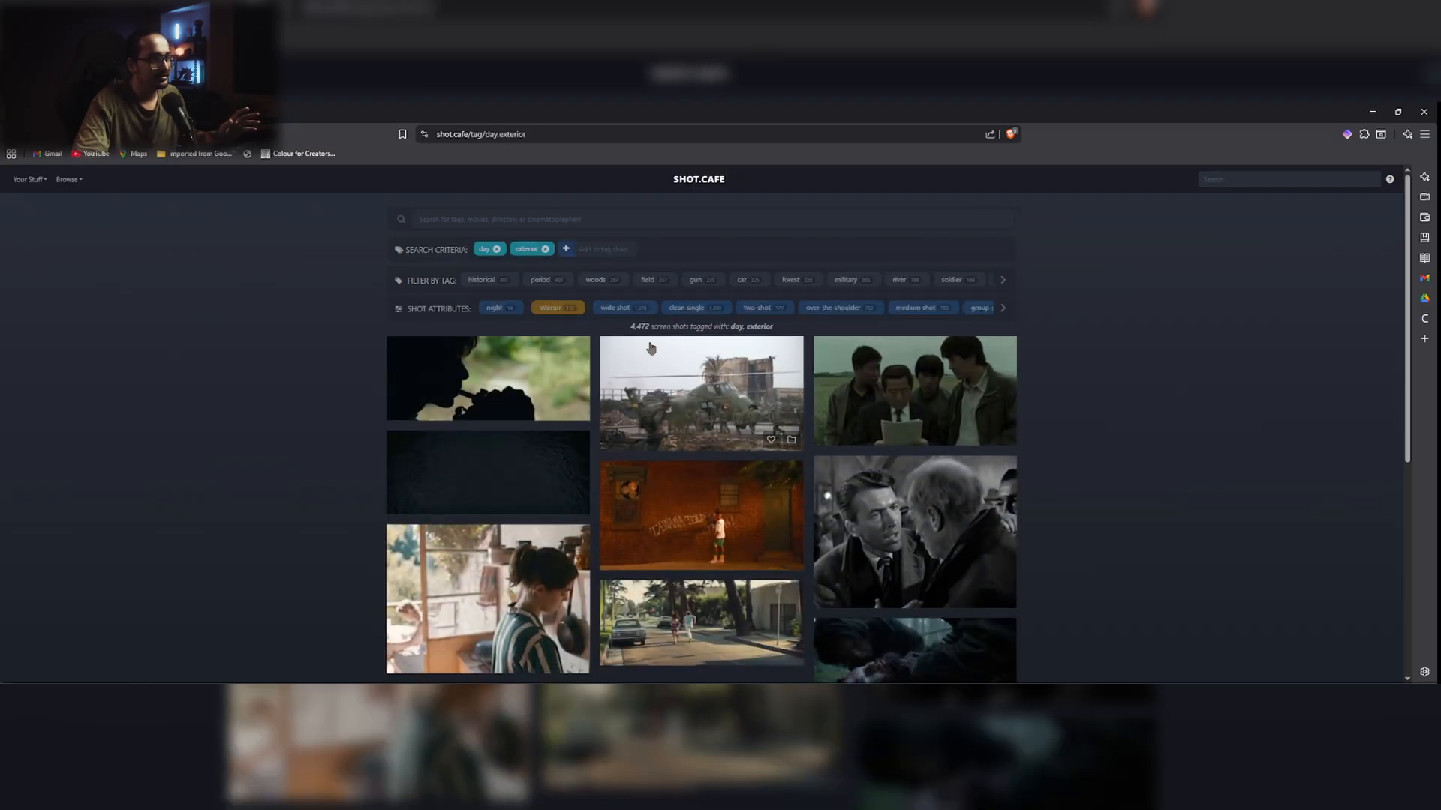
{"action": "left_click", "coordinate": [691, 309]}
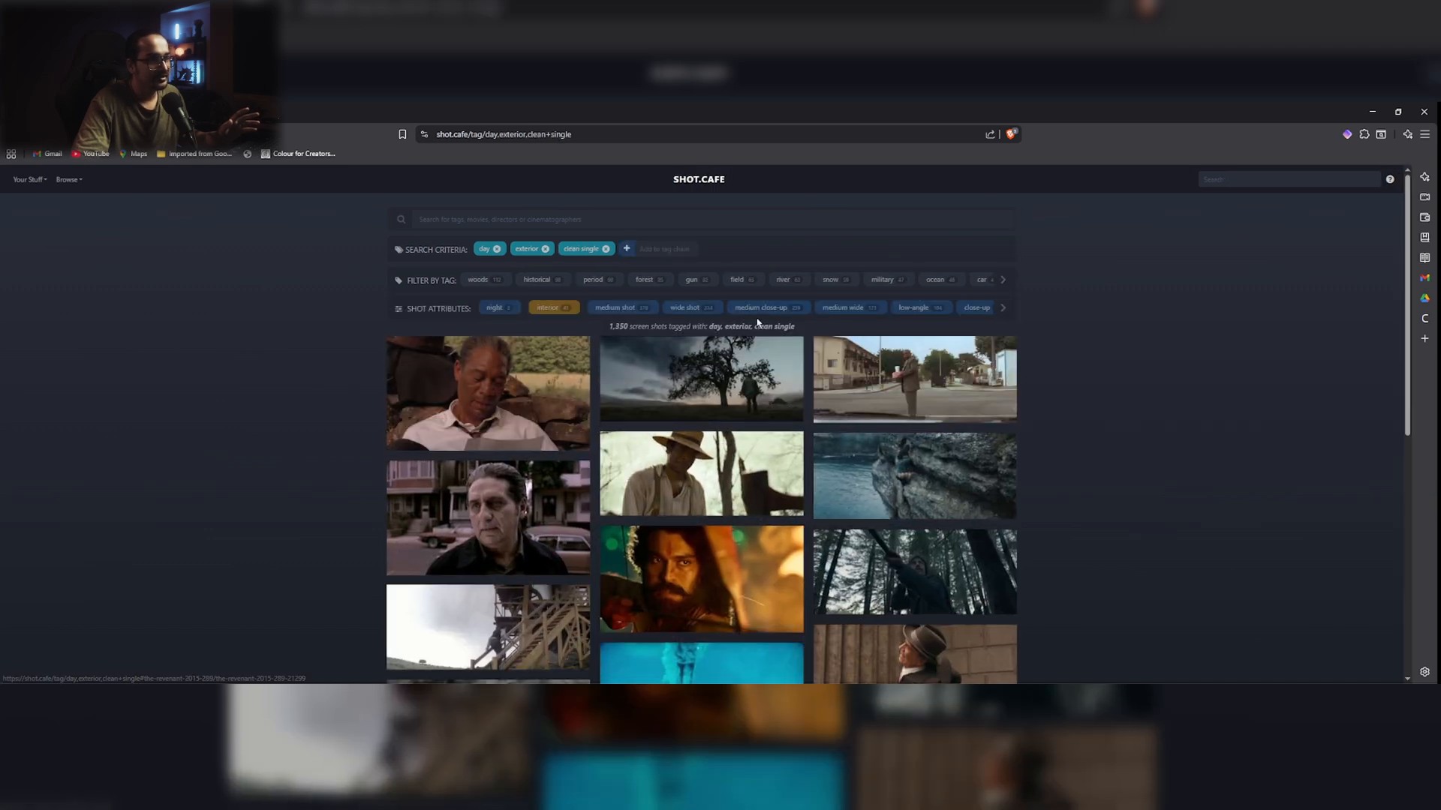
{"action": "left_click", "coordinate": [763, 310]}
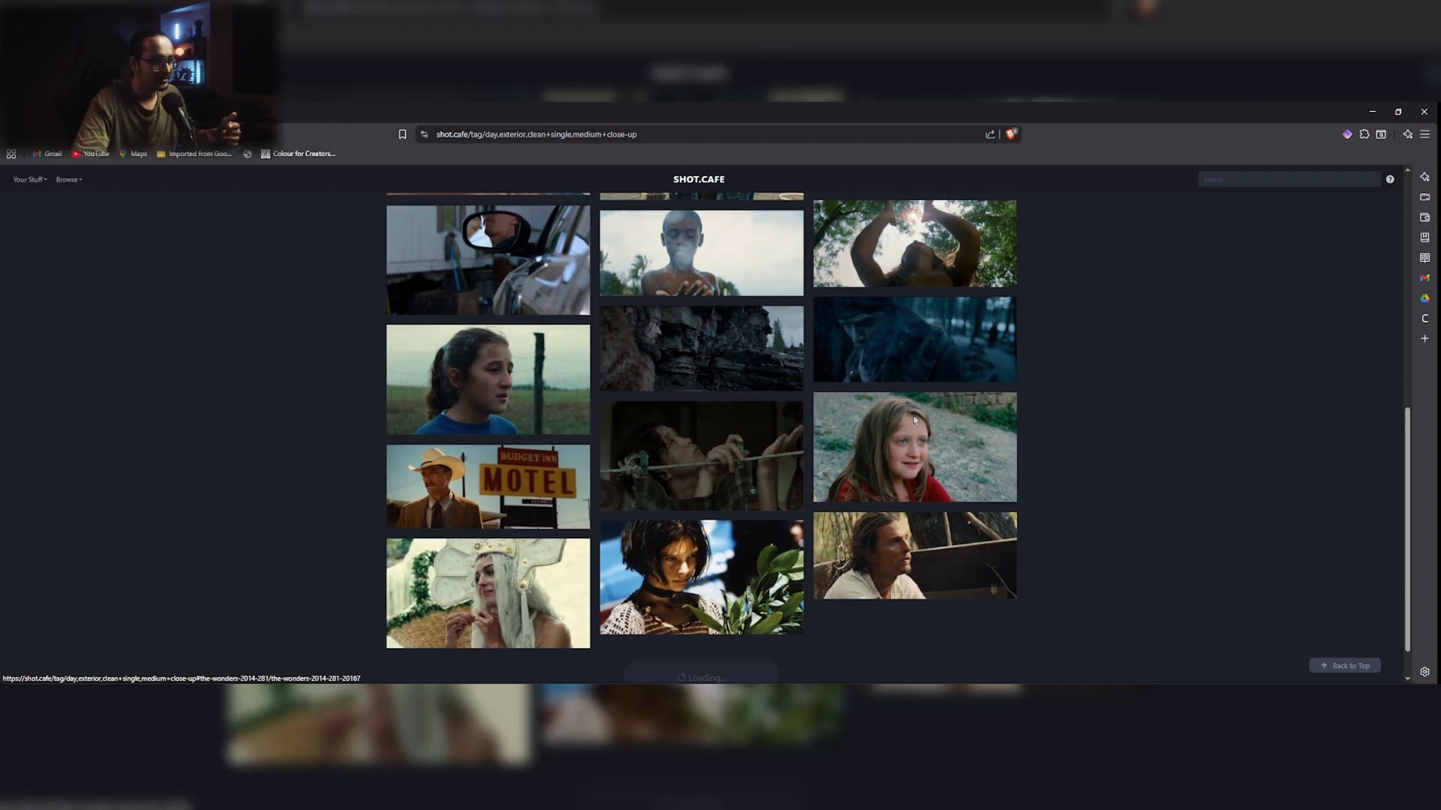
Step: Browse the filtered shots for a grading reference and show the RGB parade of the 12 Years a Slave still
{"action": "scroll", "coordinate": [911, 419], "scroll_direction": "down", "scroll_amount": 3}
{"action": "scroll", "coordinate": [915, 420], "scroll_direction": "down", "scroll_amount": 5}
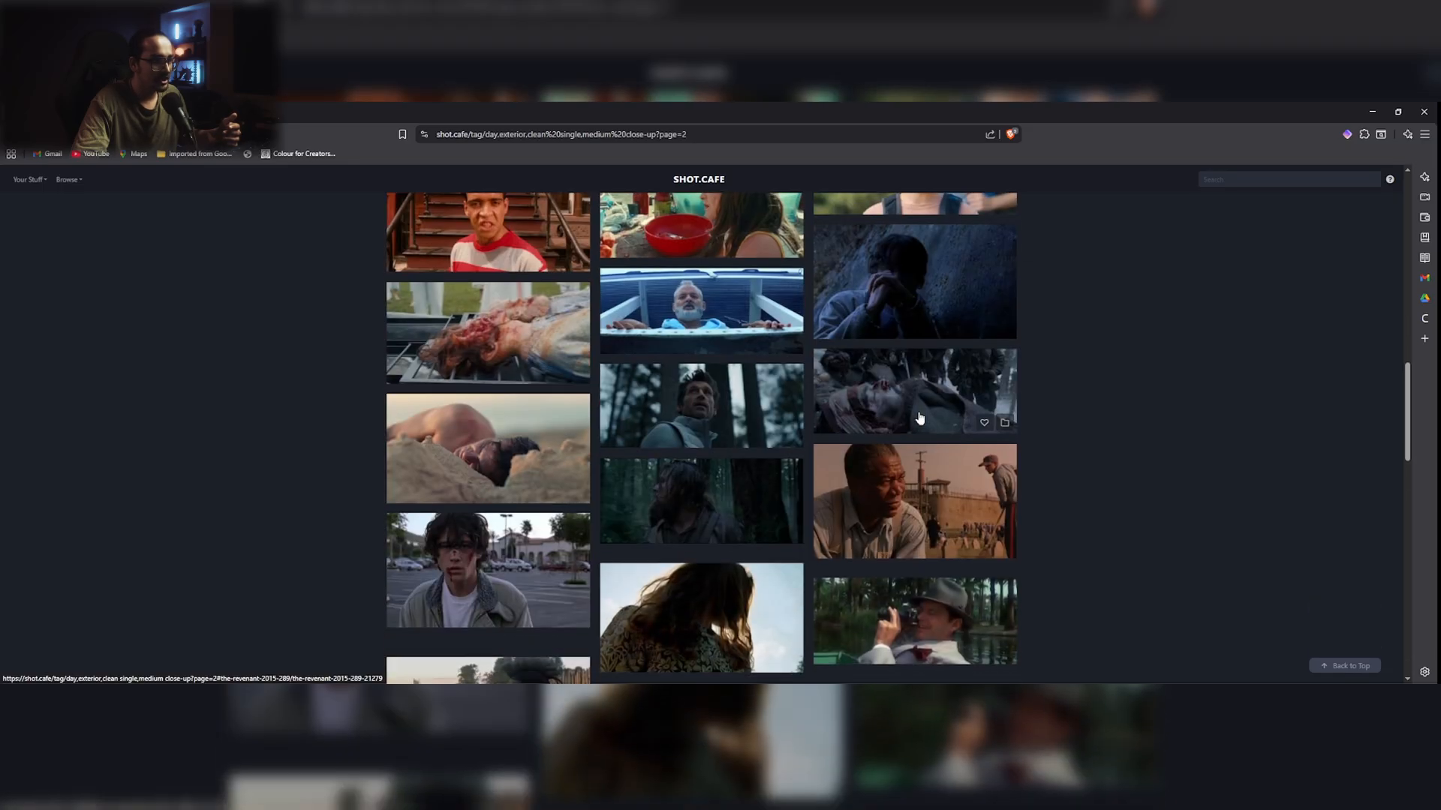
{"action": "scroll", "coordinate": [920, 417], "scroll_direction": "down", "scroll_amount": 5}
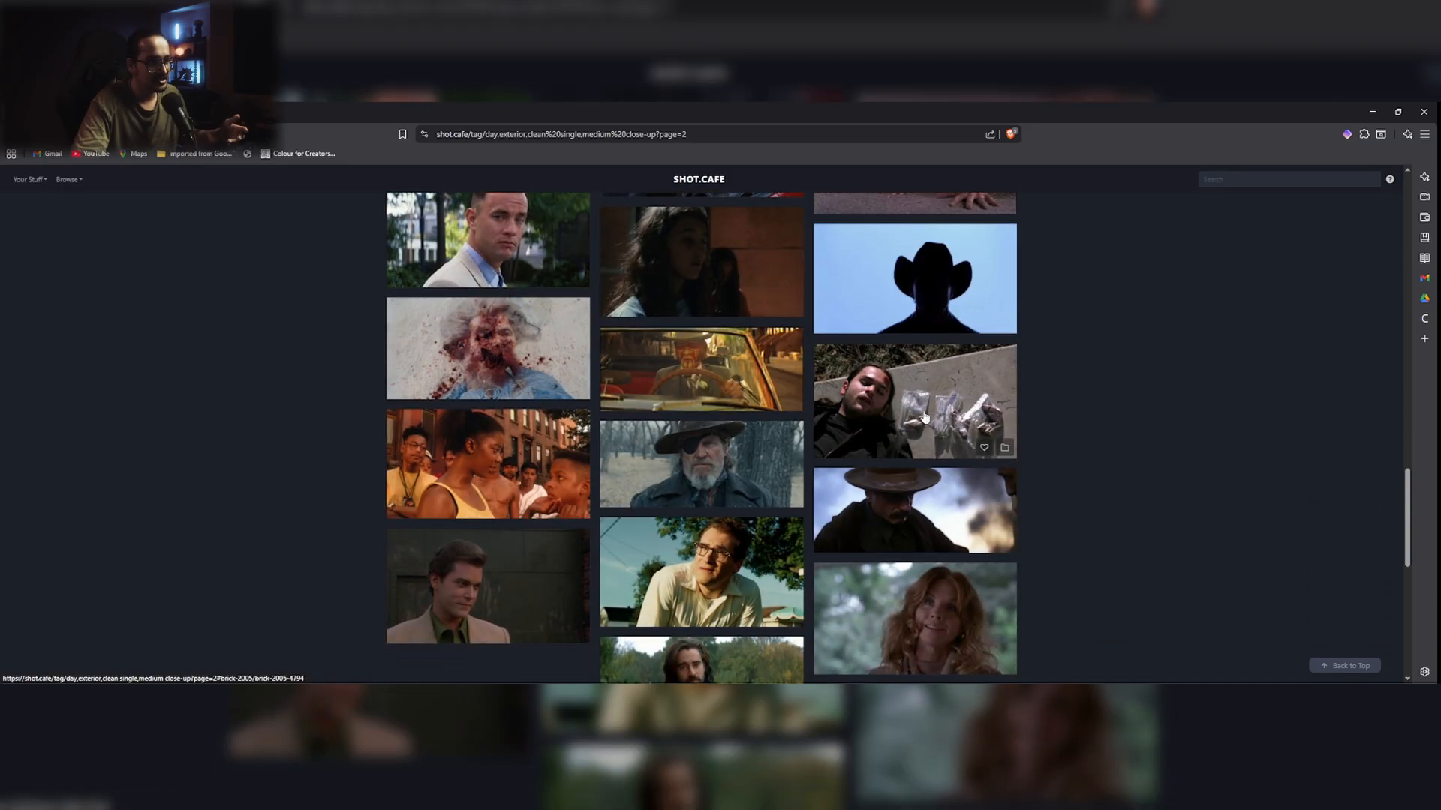
{"action": "scroll", "coordinate": [925, 417], "scroll_direction": "down", "scroll_amount": 2}
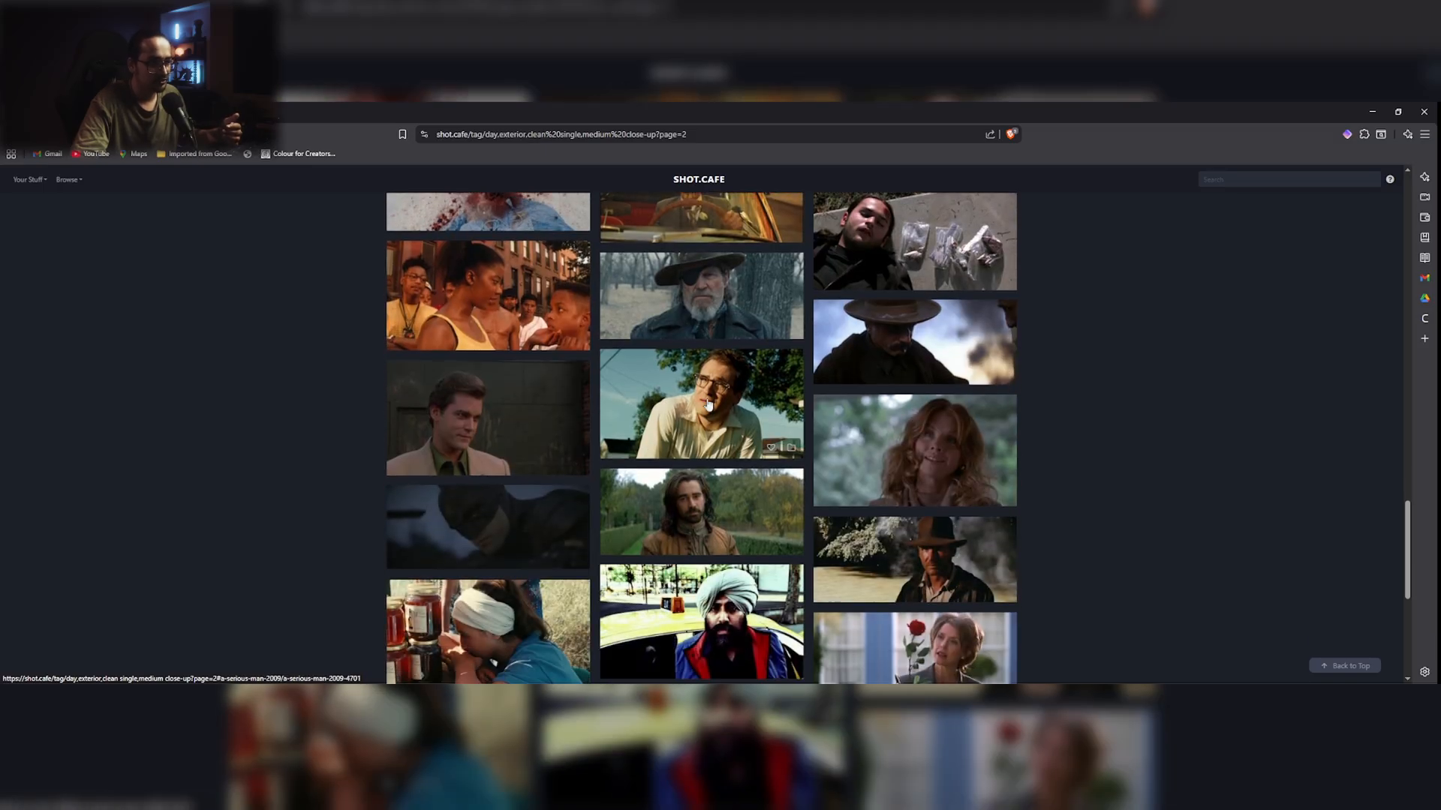
{"action": "scroll", "coordinate": [755, 426], "scroll_direction": "down", "scroll_amount": 5}
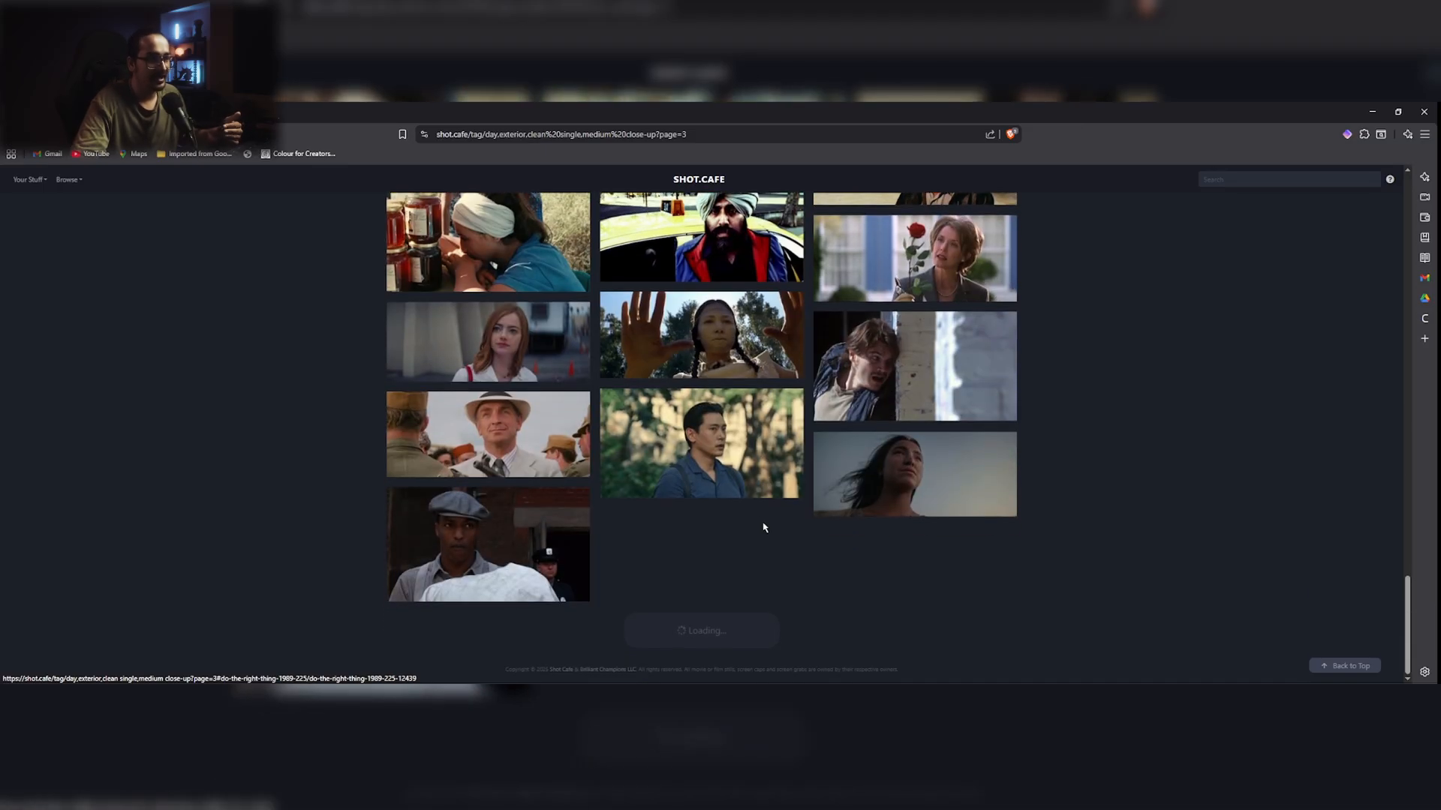
{"action": "scroll", "coordinate": [715, 570], "scroll_direction": "down", "scroll_amount": 3}
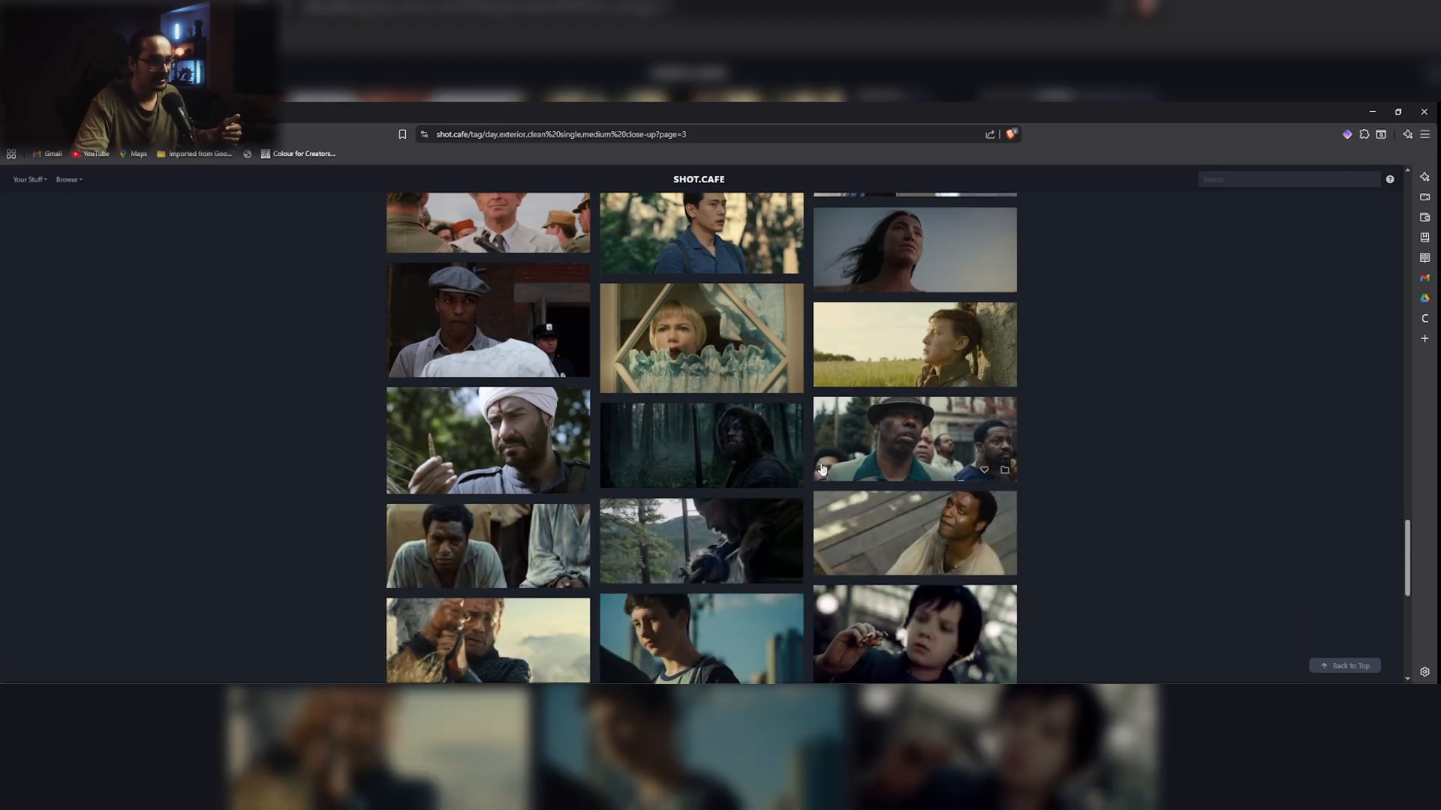
{"action": "scroll", "coordinate": [822, 465], "scroll_direction": "down", "scroll_amount": 6}
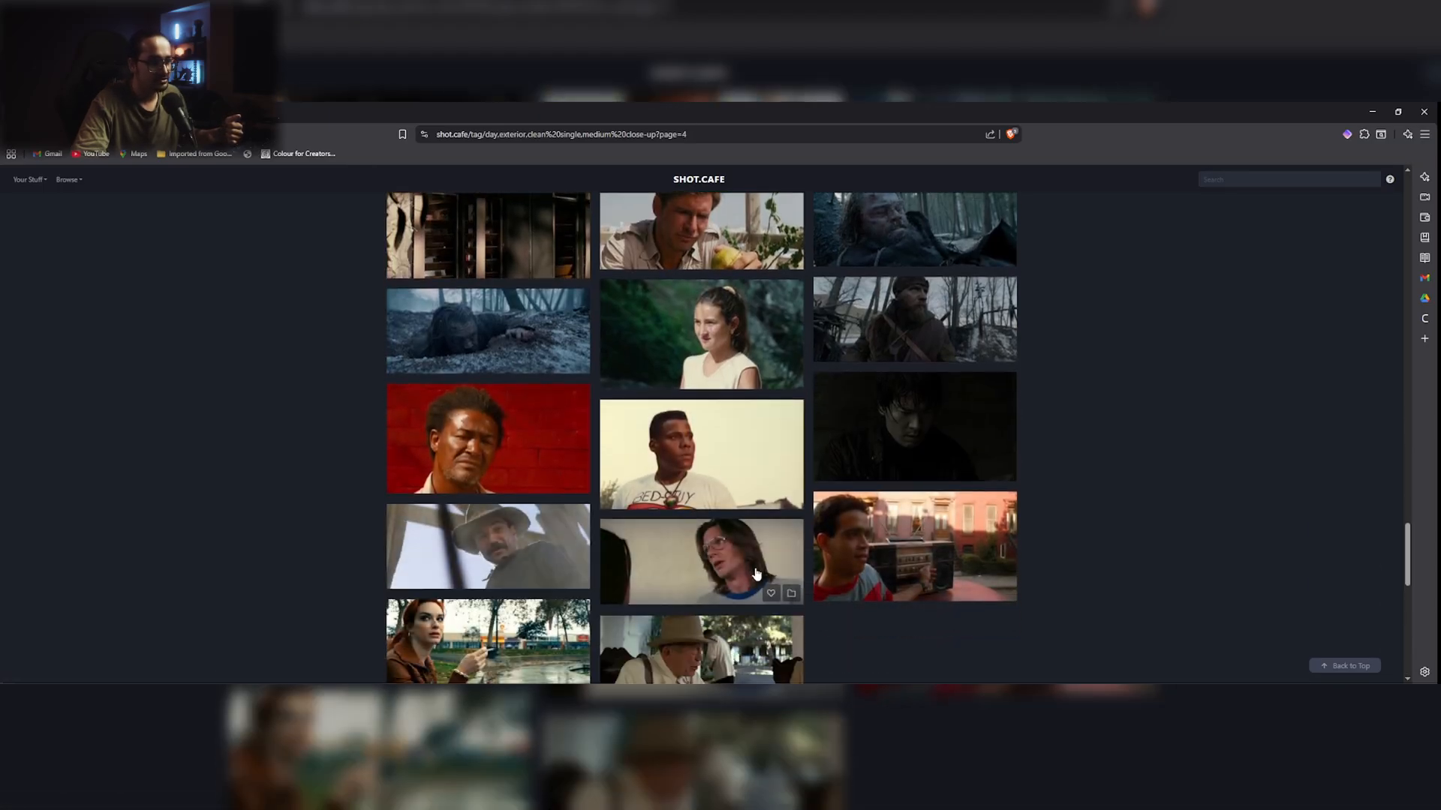
{"action": "scroll", "coordinate": [791, 515], "scroll_direction": "down", "scroll_amount": 3}
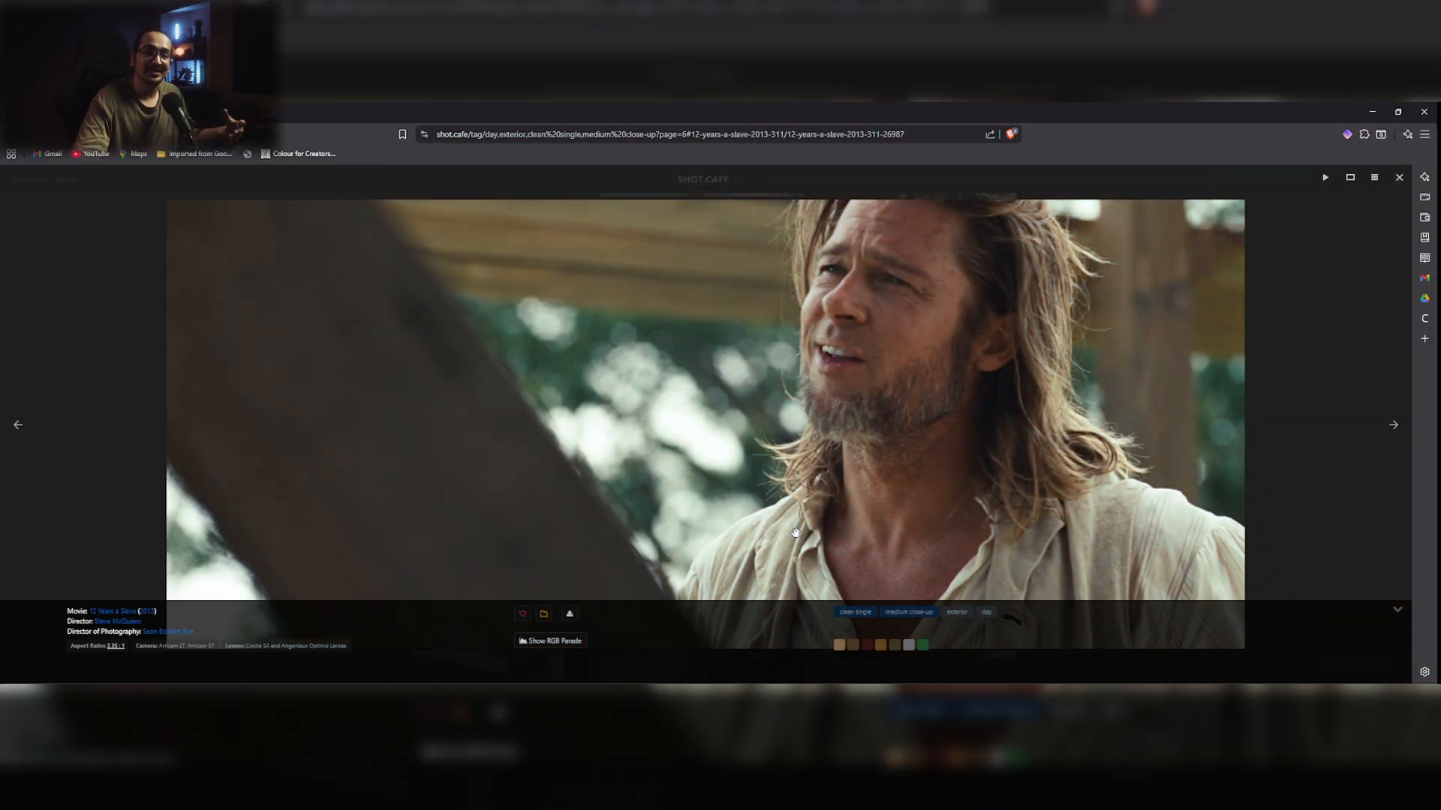
{"action": "left_click", "coordinate": [554, 644]}
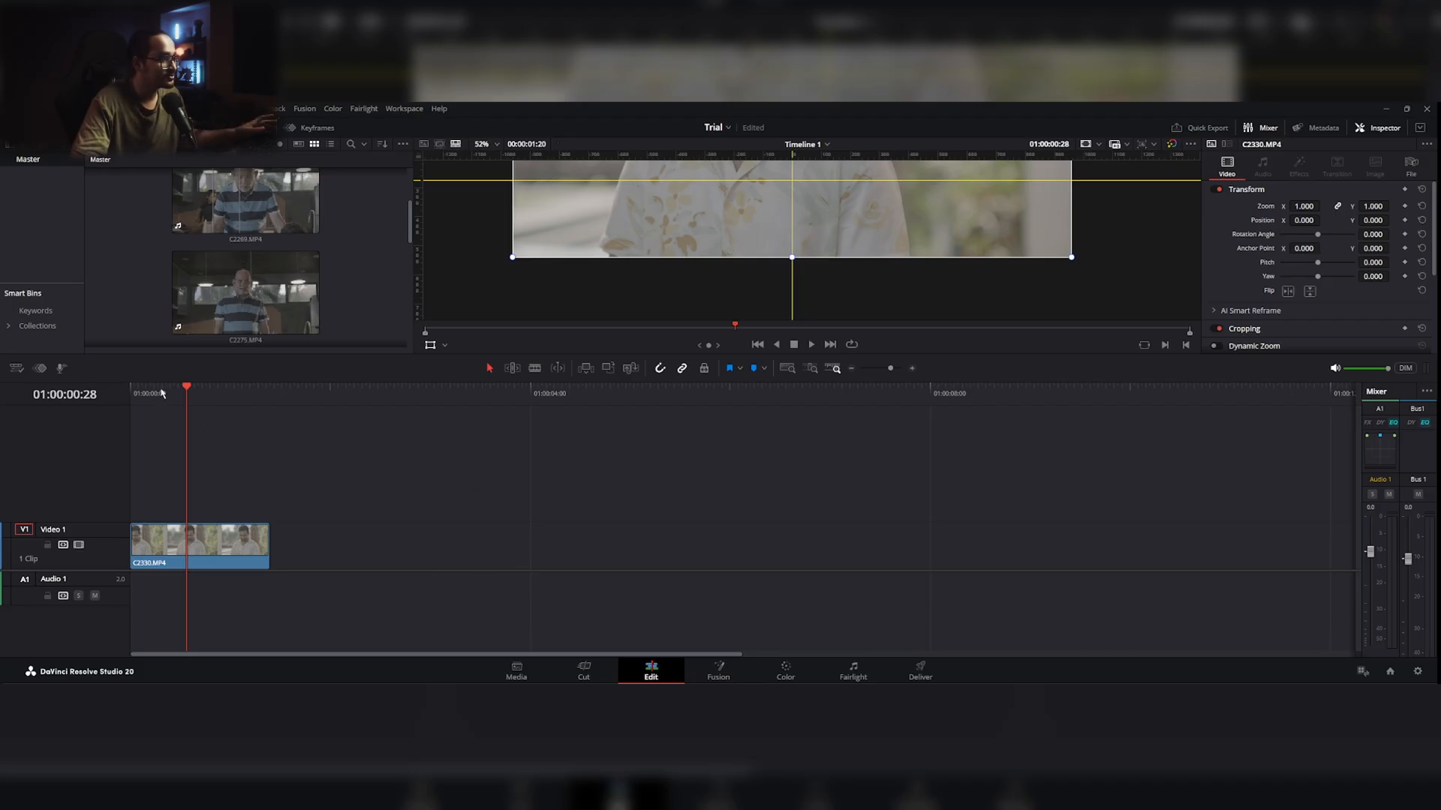
Step: Review the source clip C2330.MP4 and compare the film reference stills on the timeline, ending on No Country for Old Men
{"action": "left_click_drag", "start_coordinate": [160, 394], "coordinate": [192, 398]}
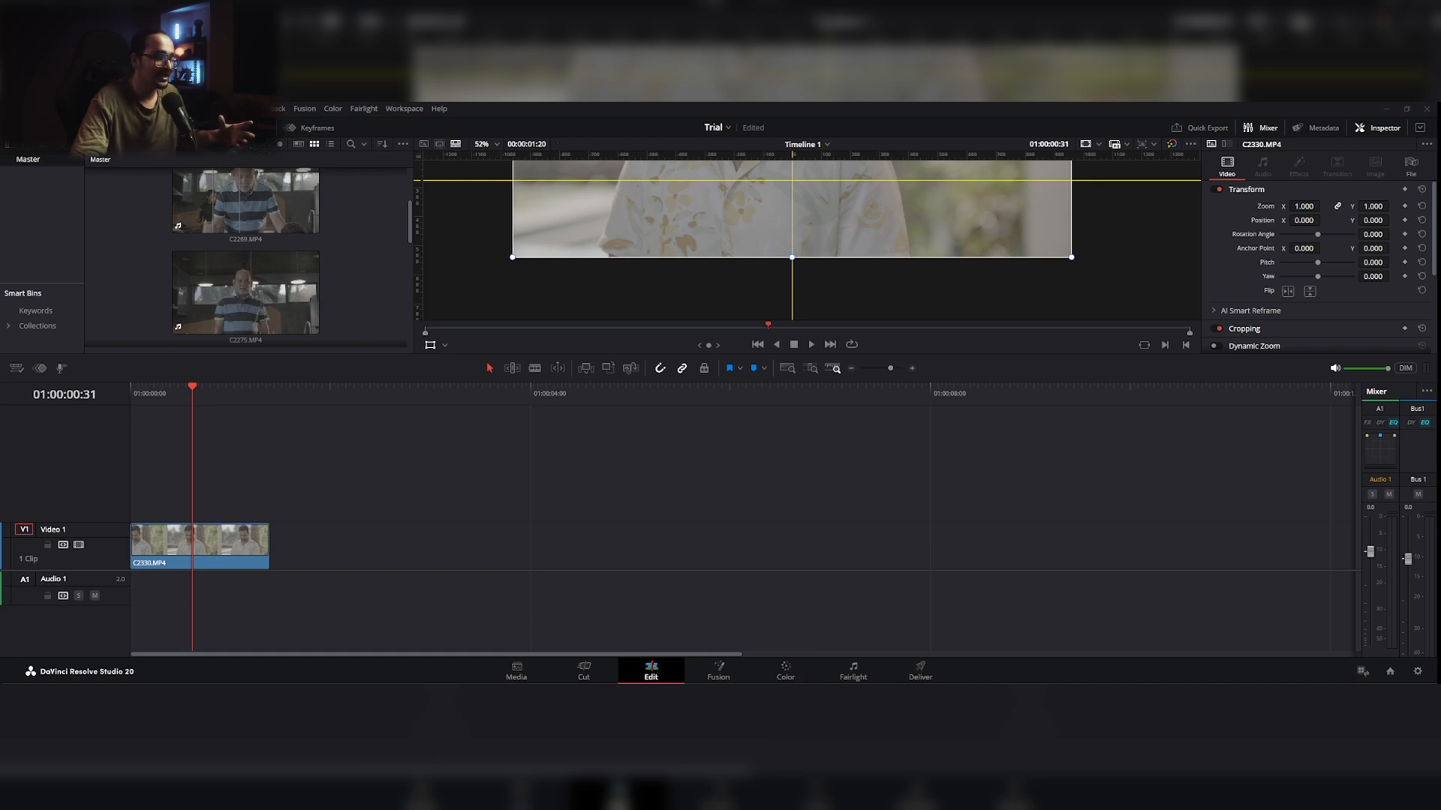
{"action": "left_click_drag", "start_coordinate": [171, 530], "coordinate": [304, 559]}
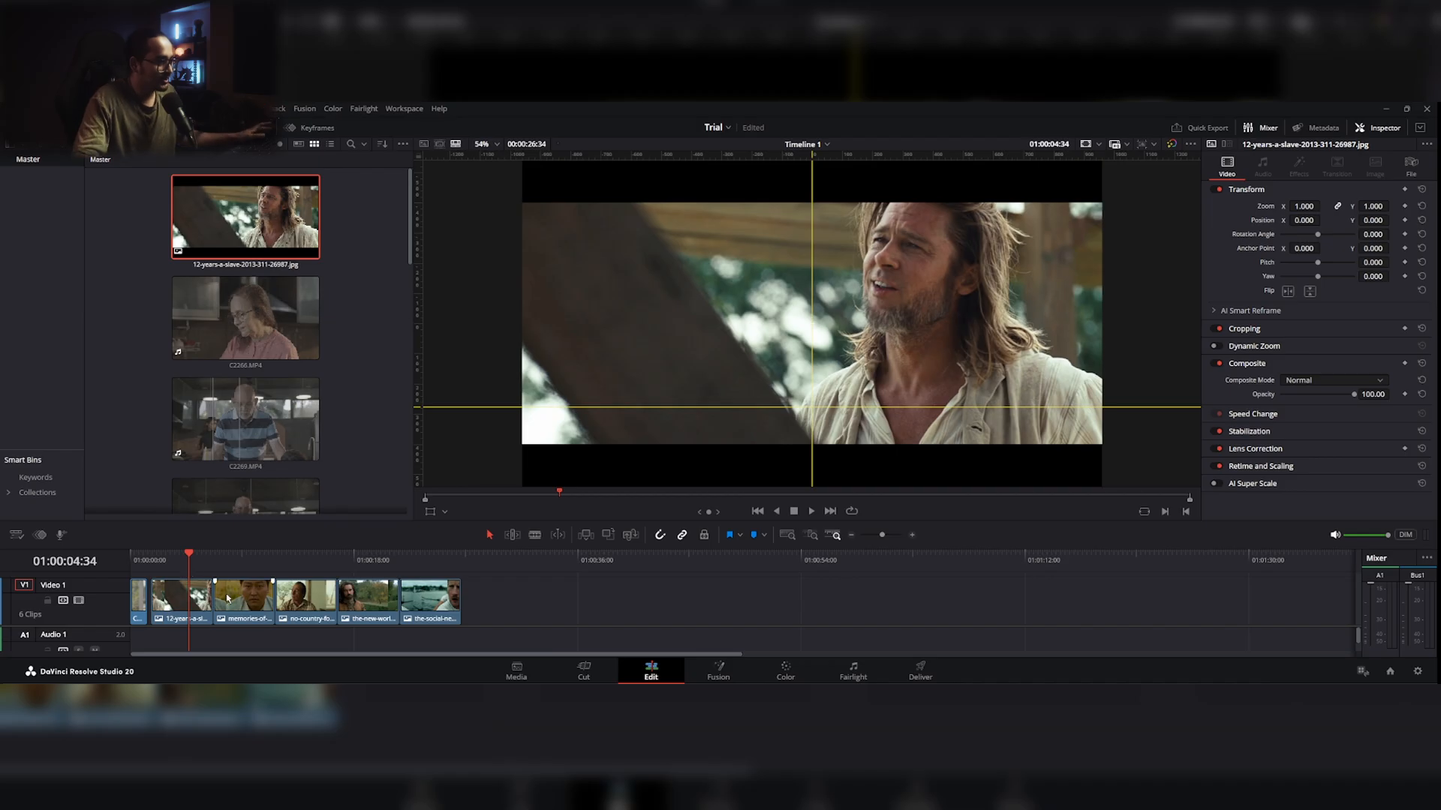
{"action": "left_click", "coordinate": [244, 562]}
{"action": "left_click", "coordinate": [303, 567]}
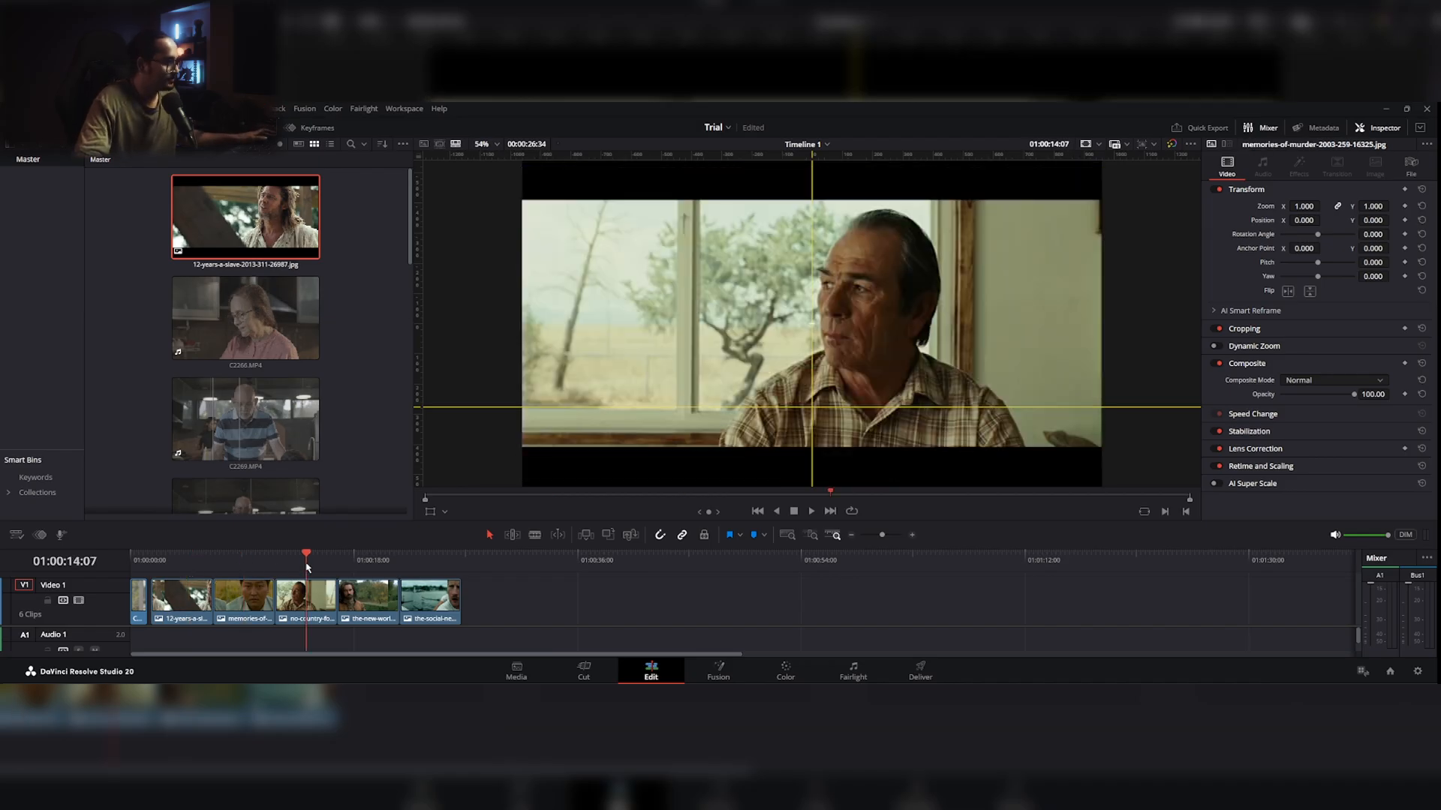
{"action": "left_click", "coordinate": [358, 568]}
{"action": "left_click", "coordinate": [435, 563]}
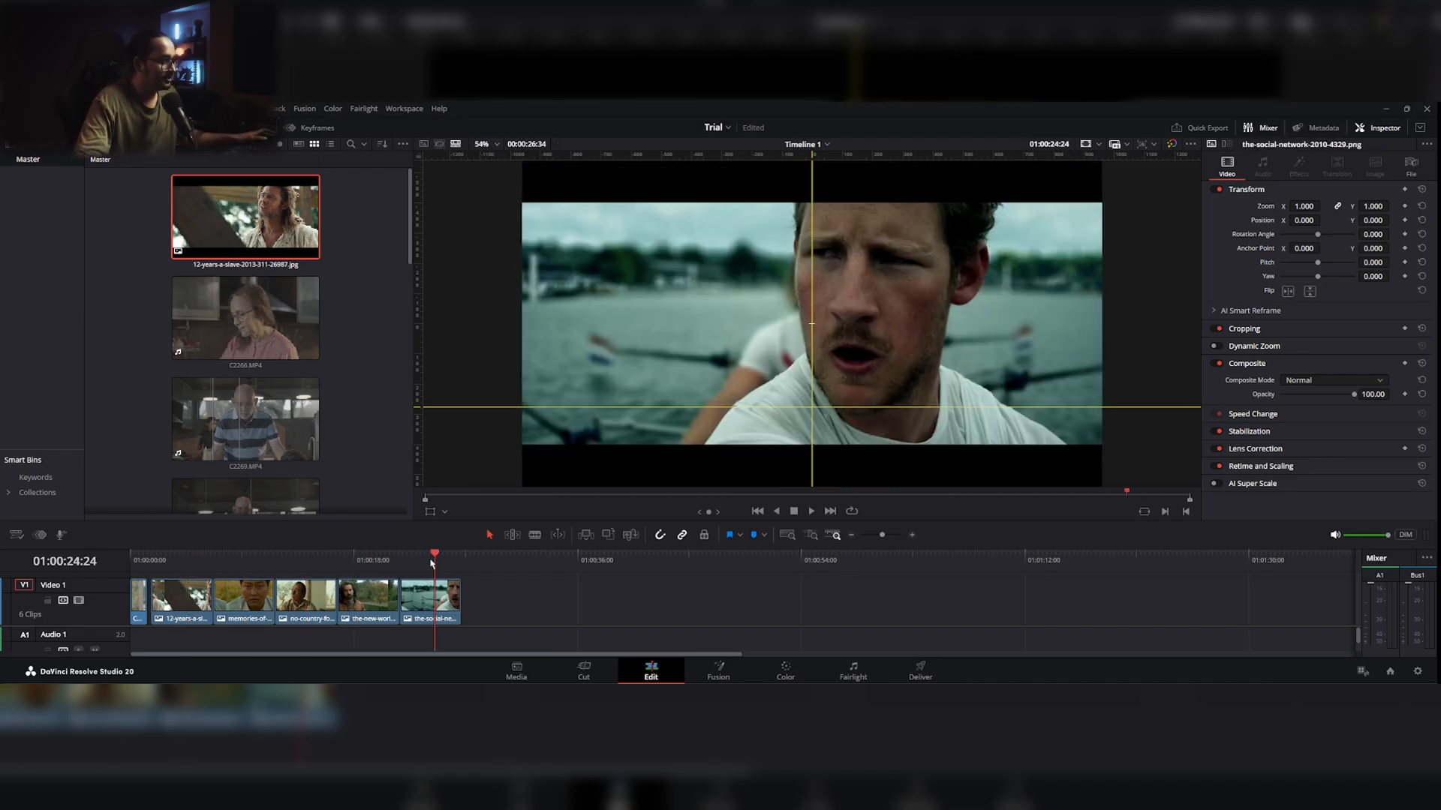
{"action": "left_click", "coordinate": [375, 556]}
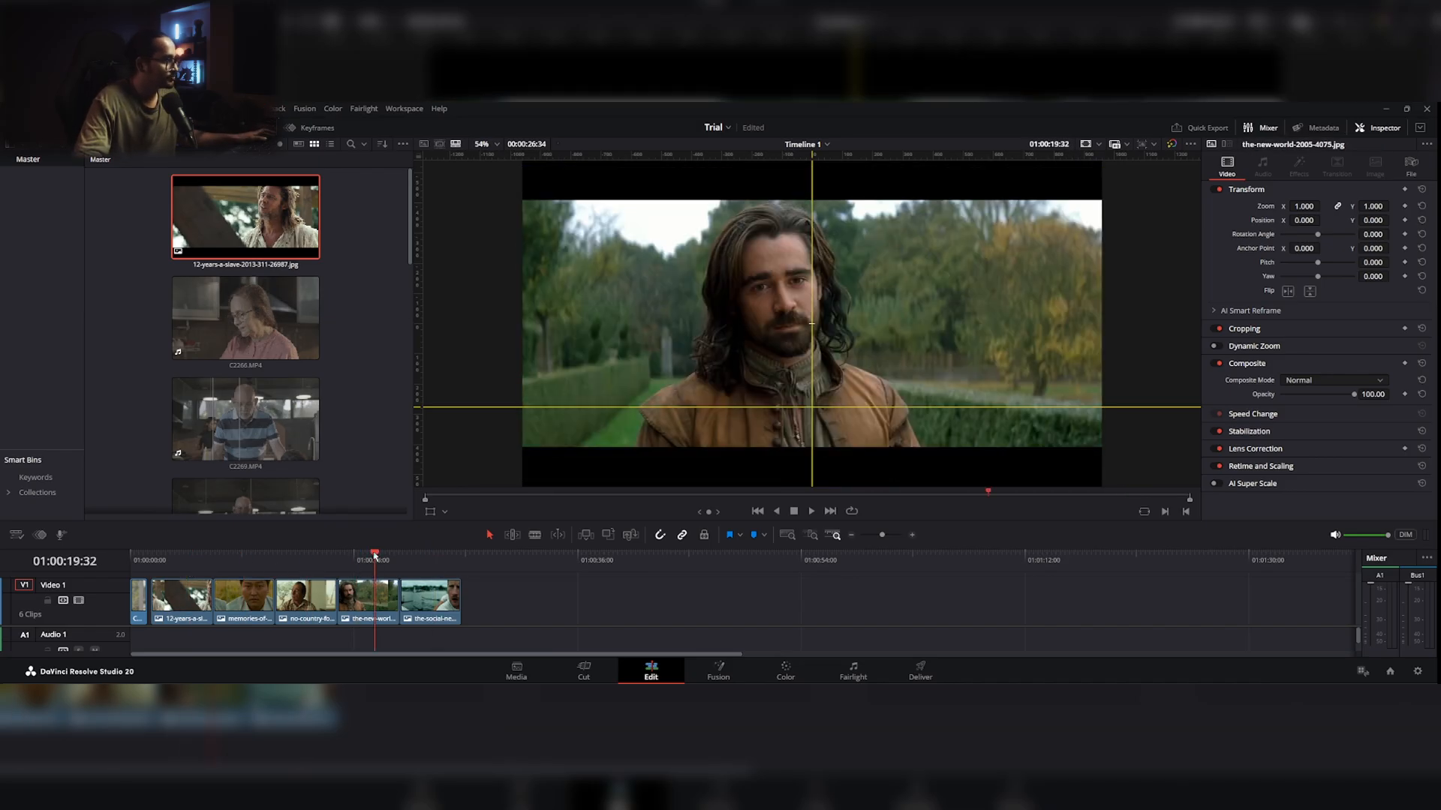
{"action": "left_click", "coordinate": [310, 559]}
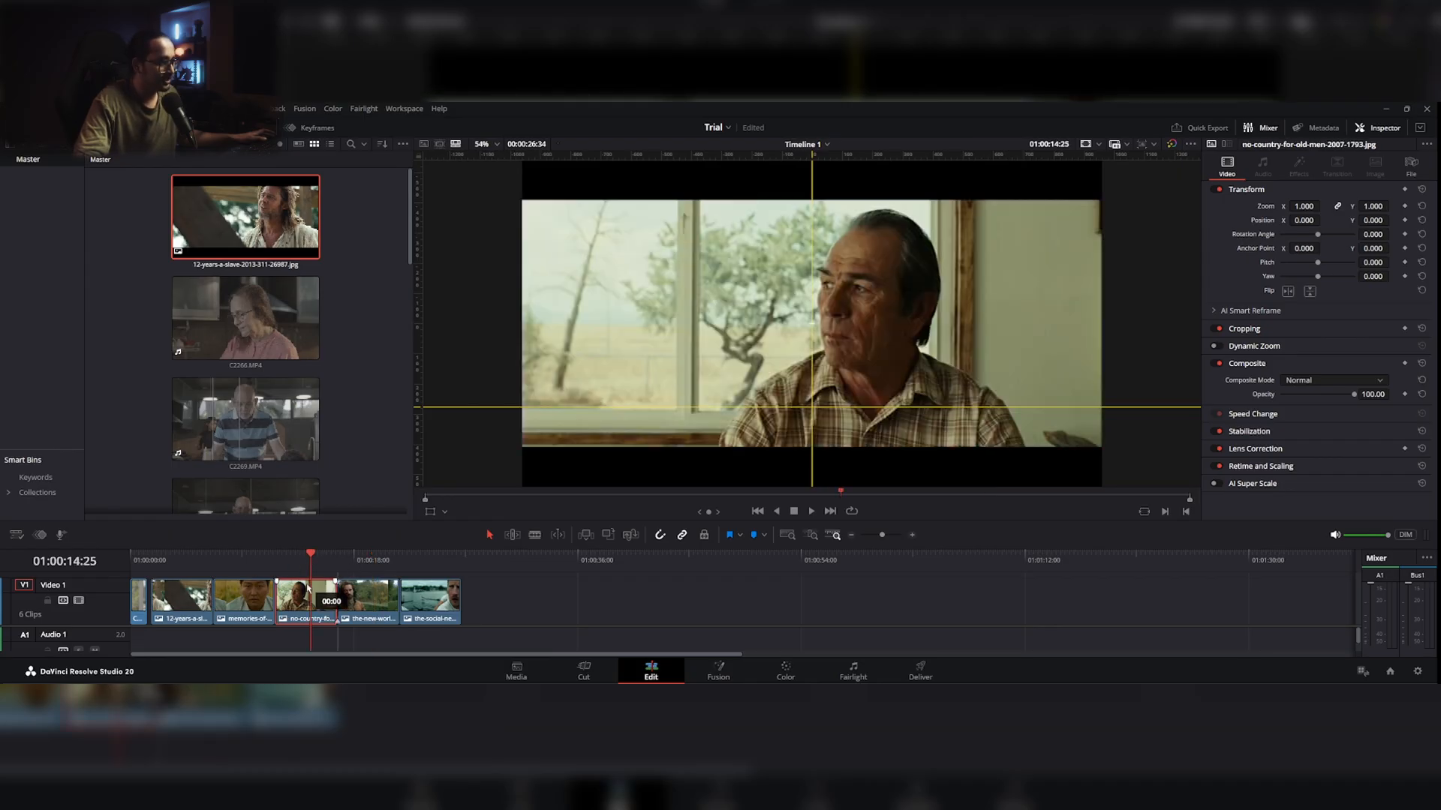
Step: Disable the 12 Years a Slave, Memories of Murder, The New World and The Social Network stills on the timeline
{"action": "left_click", "coordinate": [174, 600]}
{"action": "left_click", "coordinate": [237, 600], "text": "ctrl"}
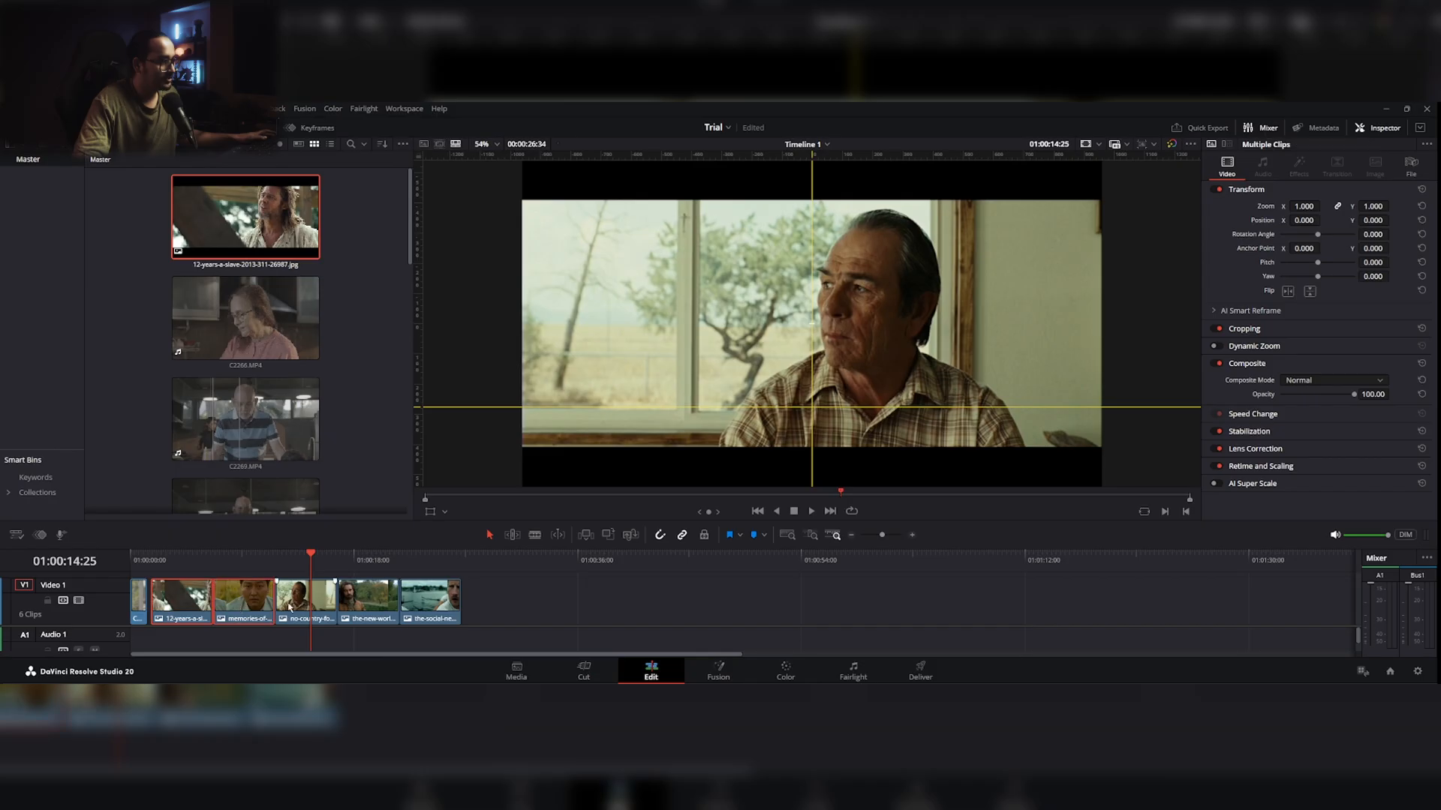
{"action": "key", "text": "d"}
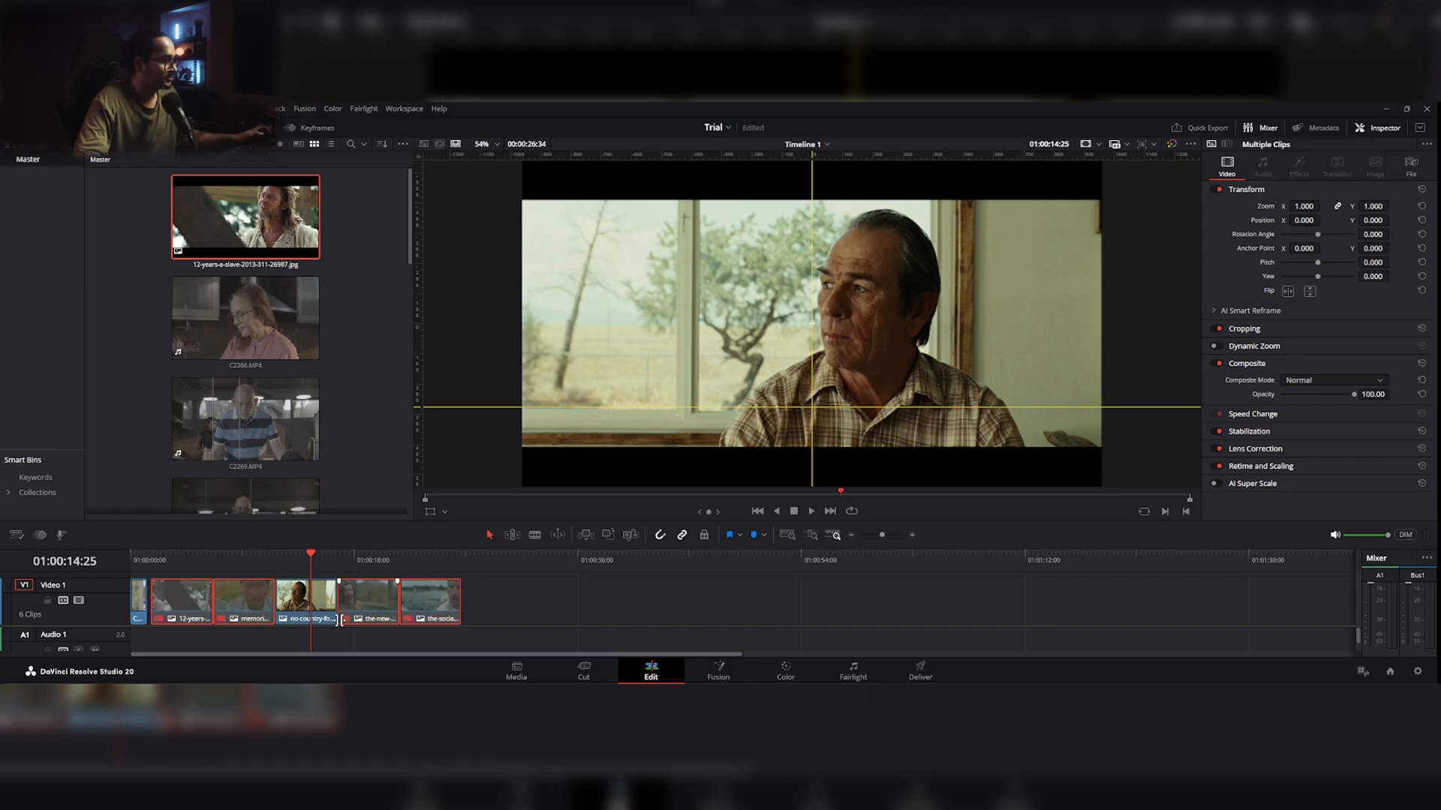
Step: Open the first clip, C2330.MP4, for color grading and add four serial nodes after its first node
{"action": "left_click", "coordinate": [142, 568]}
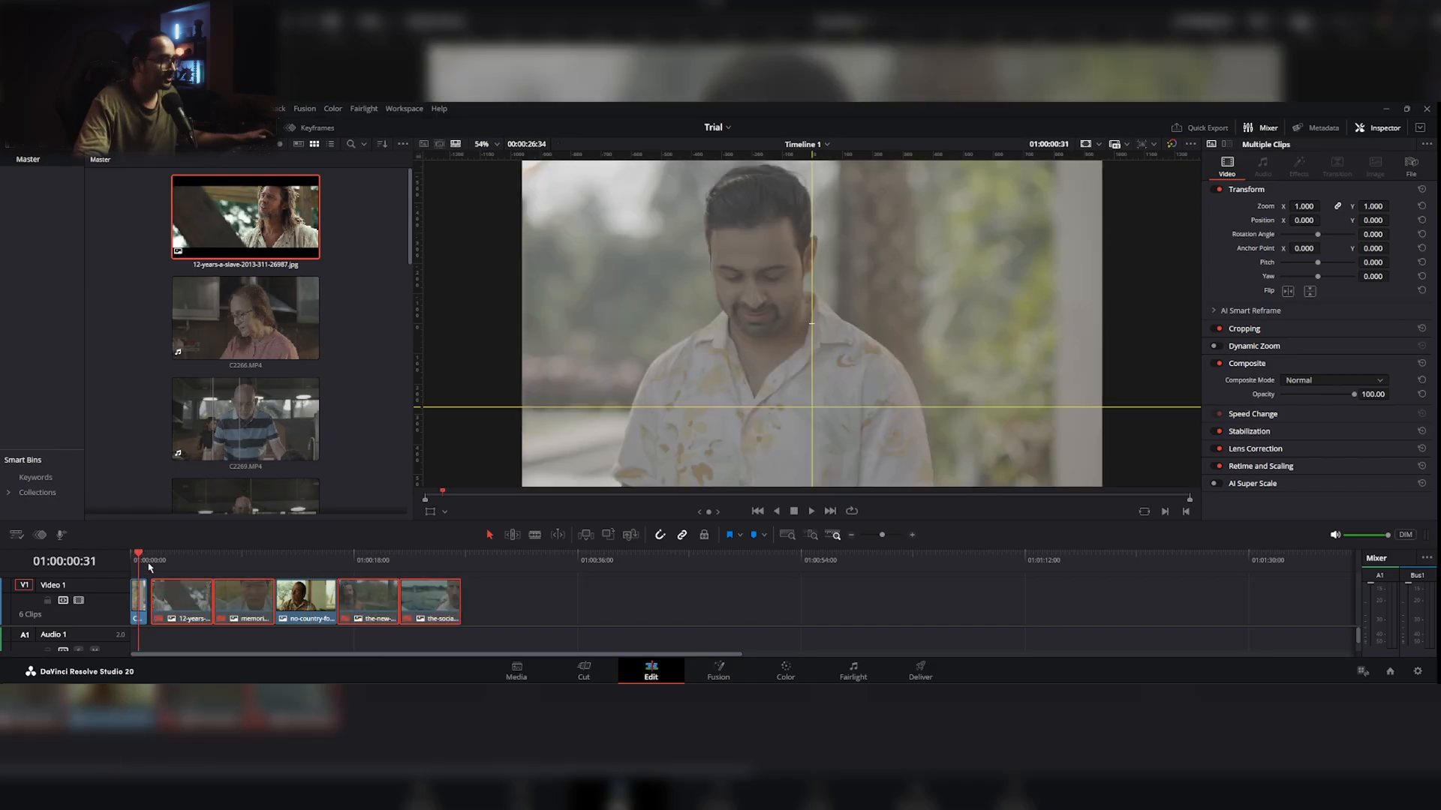
{"action": "left_click", "coordinate": [786, 670]}
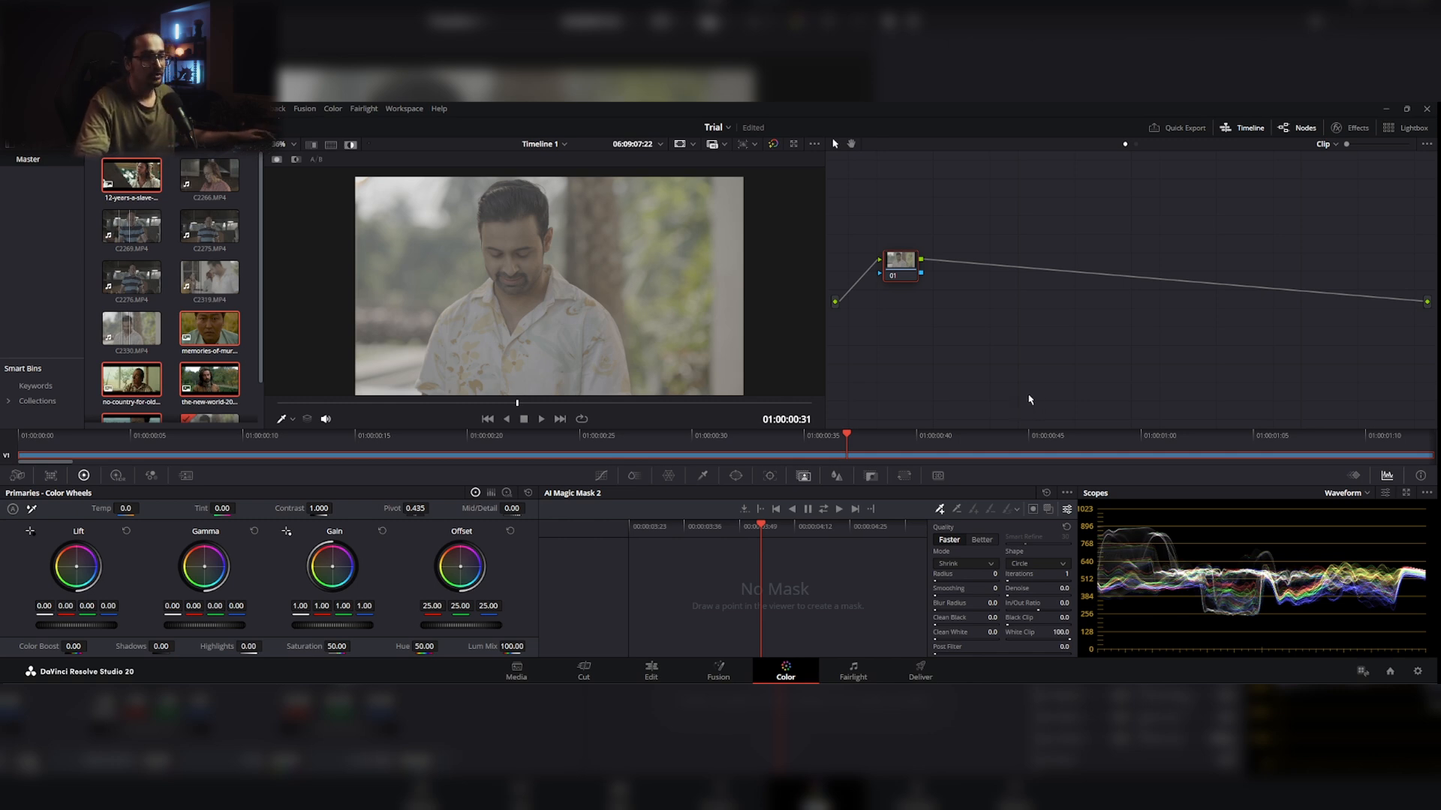
{"action": "key", "text": "alt+s"}
{"action": "key", "text": "alt+s"}
{"action": "key", "text": "alt+s"}
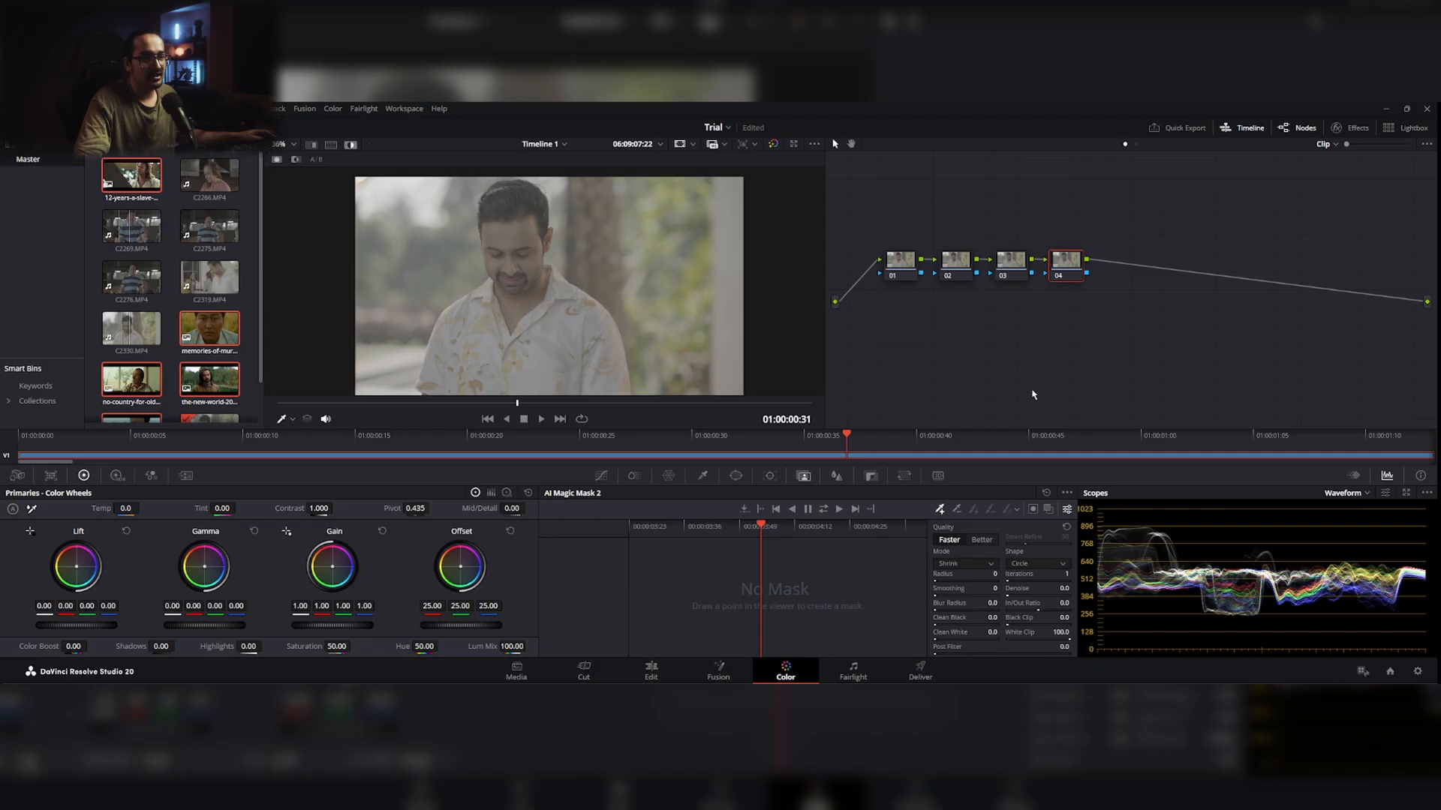
{"action": "key", "text": "alt+s"}
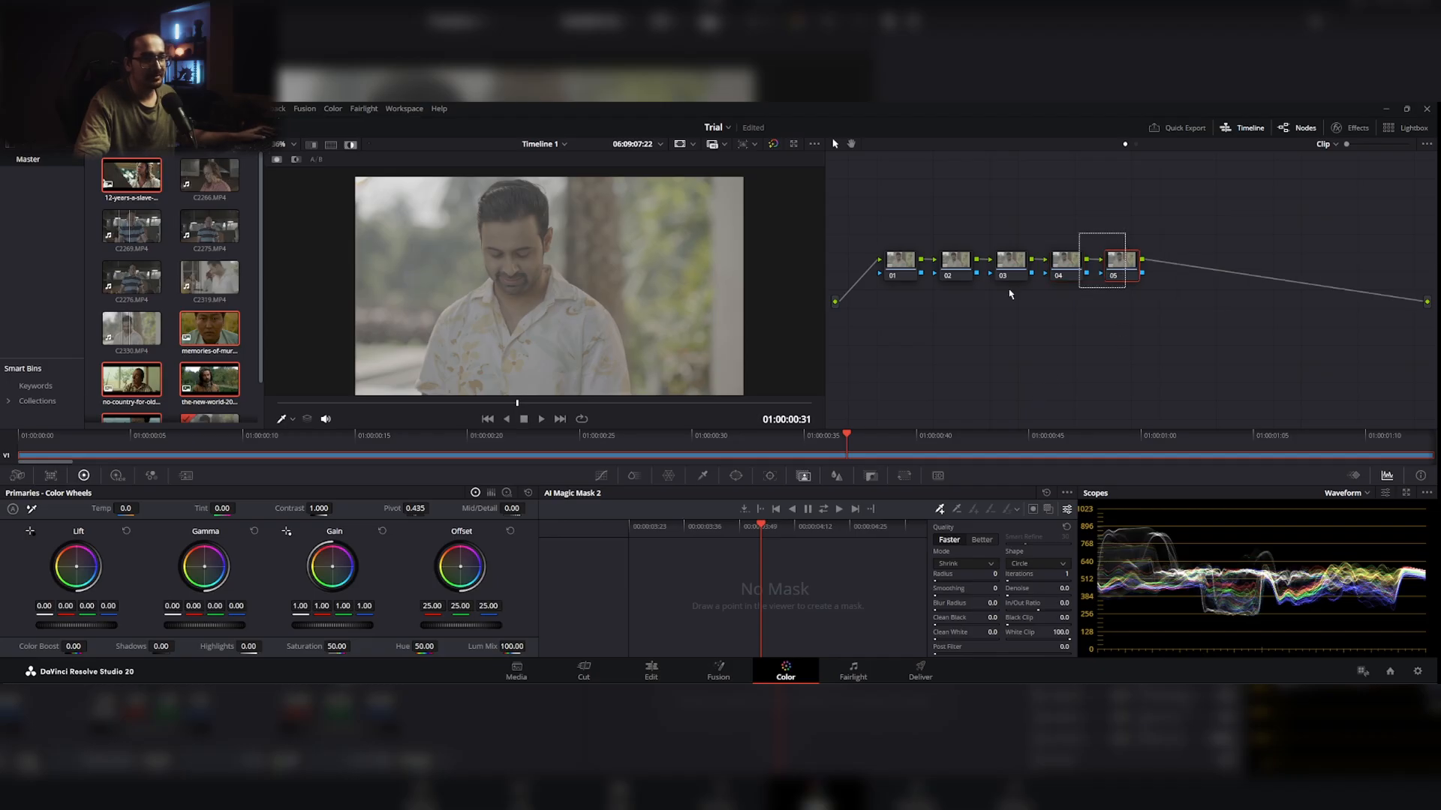
{"action": "left_click_drag", "start_coordinate": [1010, 295], "coordinate": [923, 291]}
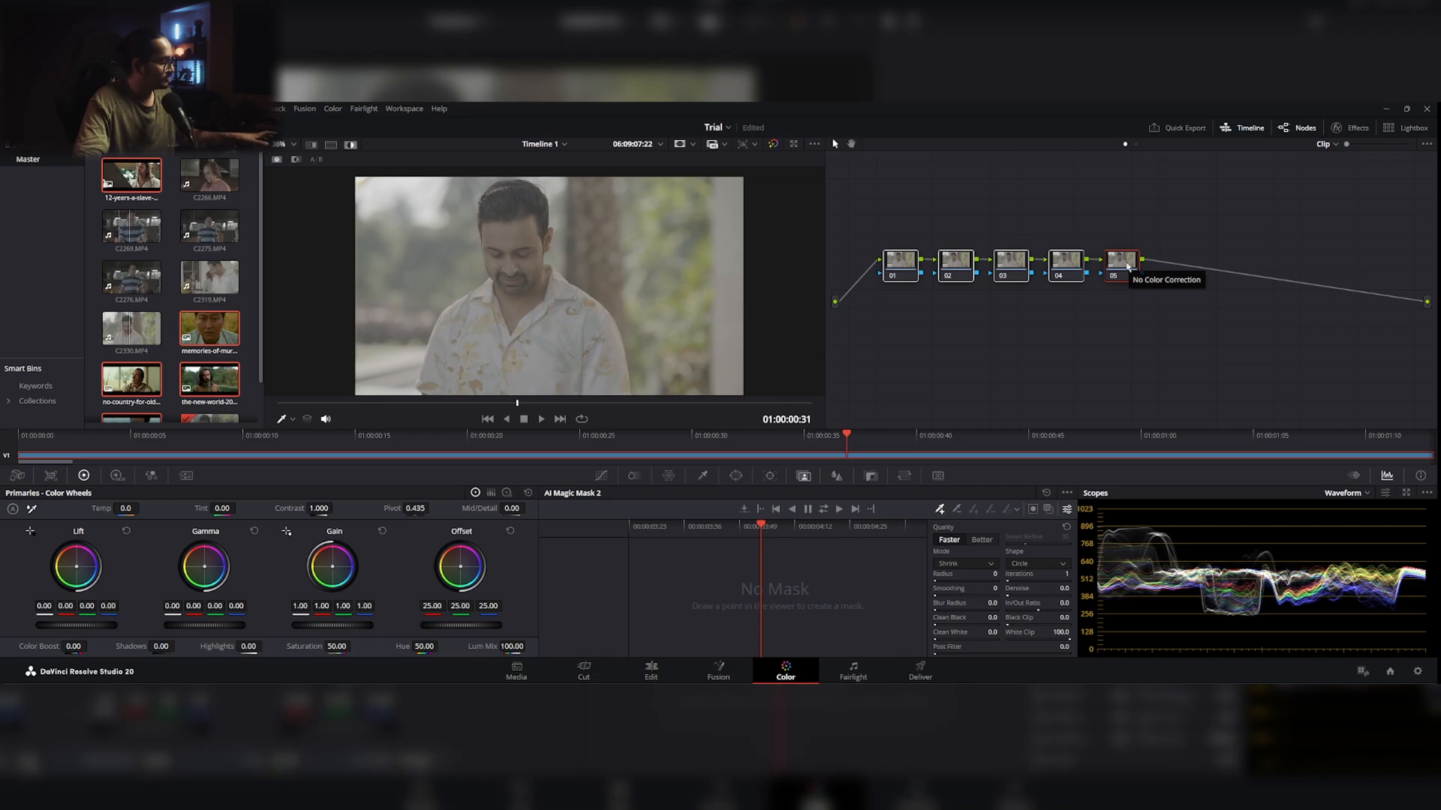
Step: Add three parallel nodes to node 05 and center the parallel stack vertically on the serial chain
{"action": "key", "text": "alt+p"}
{"action": "key", "text": "alt+p"}
{"action": "key", "text": "alt+p"}
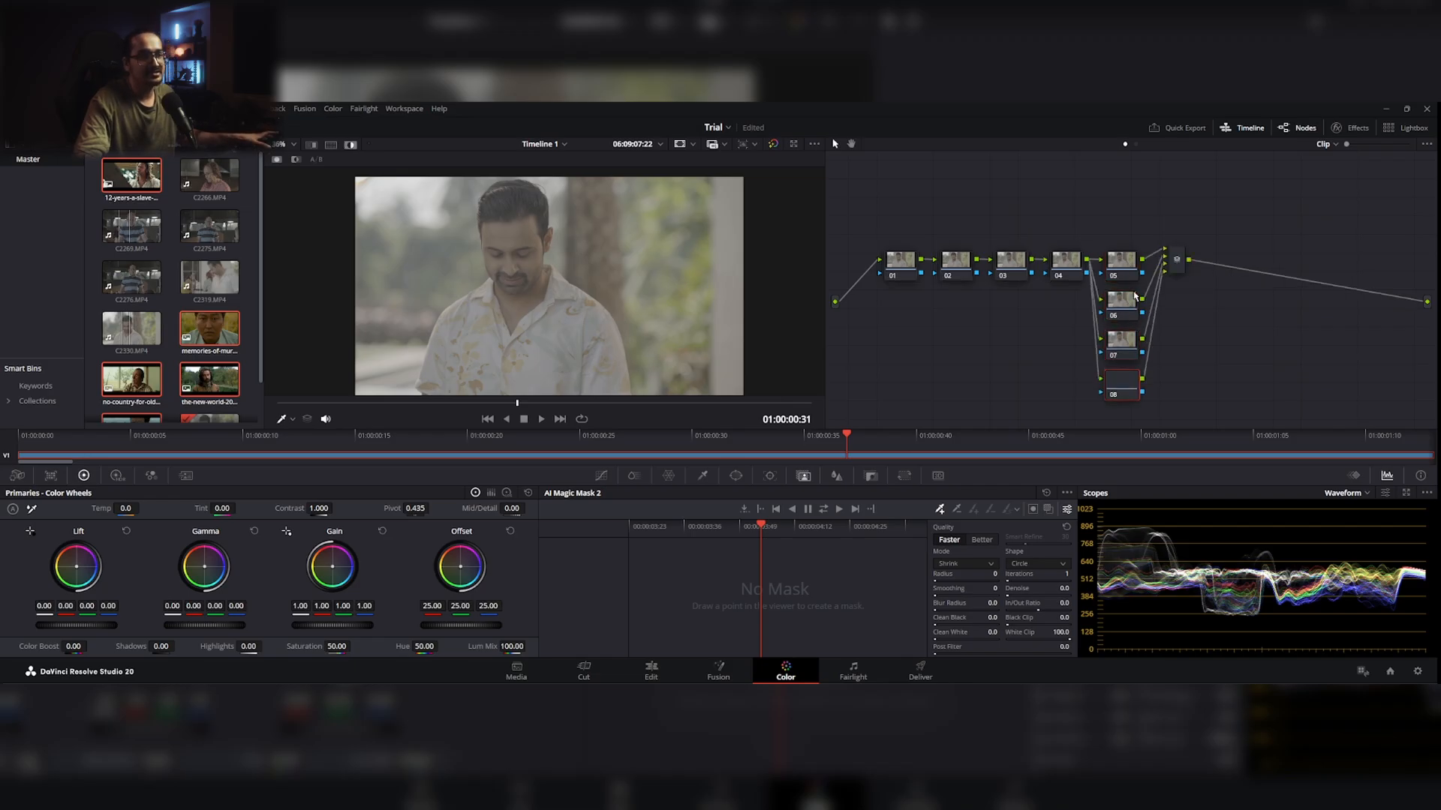
{"action": "left_click_drag", "start_coordinate": [1126, 226], "coordinate": [1147, 413]}
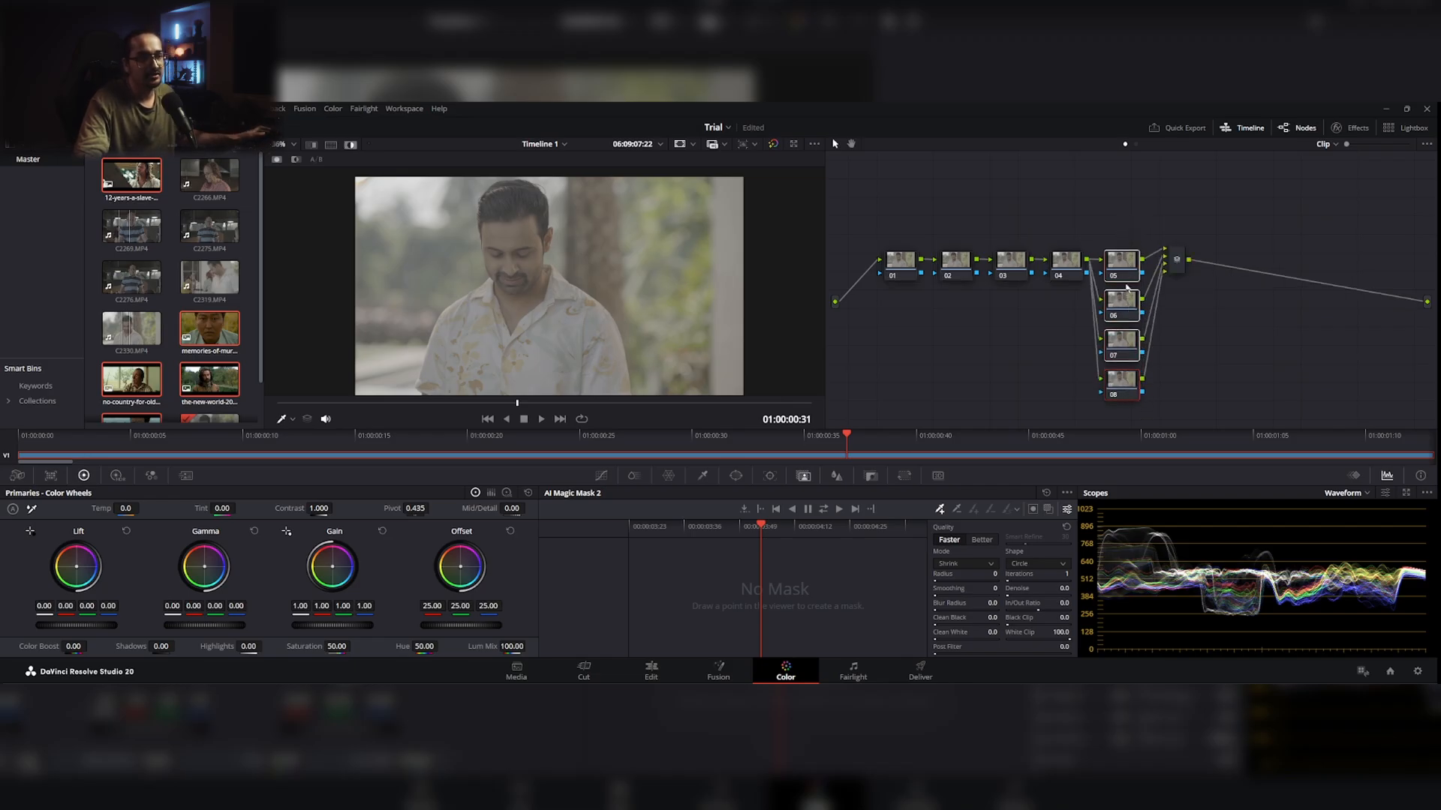
{"action": "left_click_drag", "start_coordinate": [1125, 266], "coordinate": [1125, 204]}
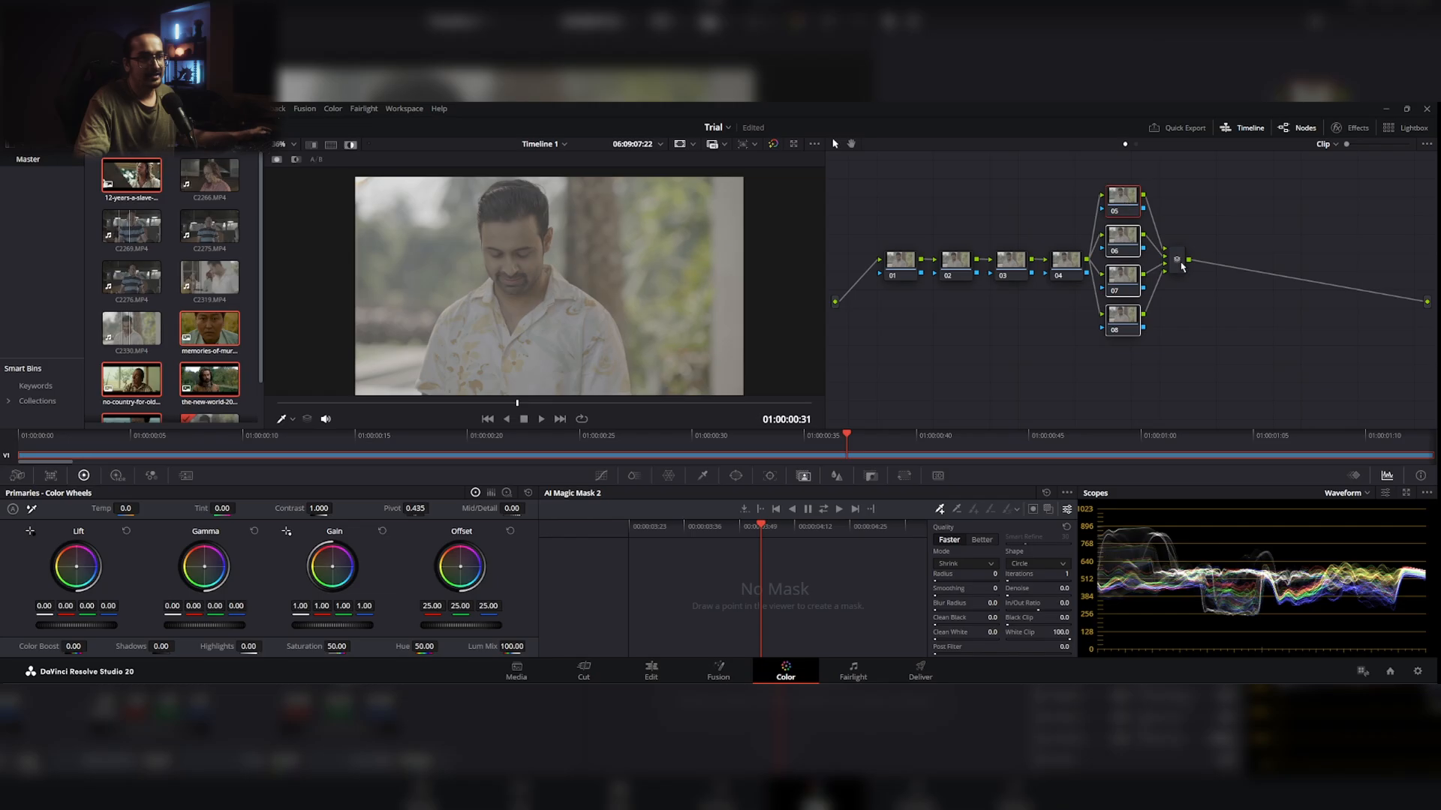
Step: Extend the node tree with five more nodes in series after the parallel mixer
{"action": "left_click", "coordinate": [1182, 264]}
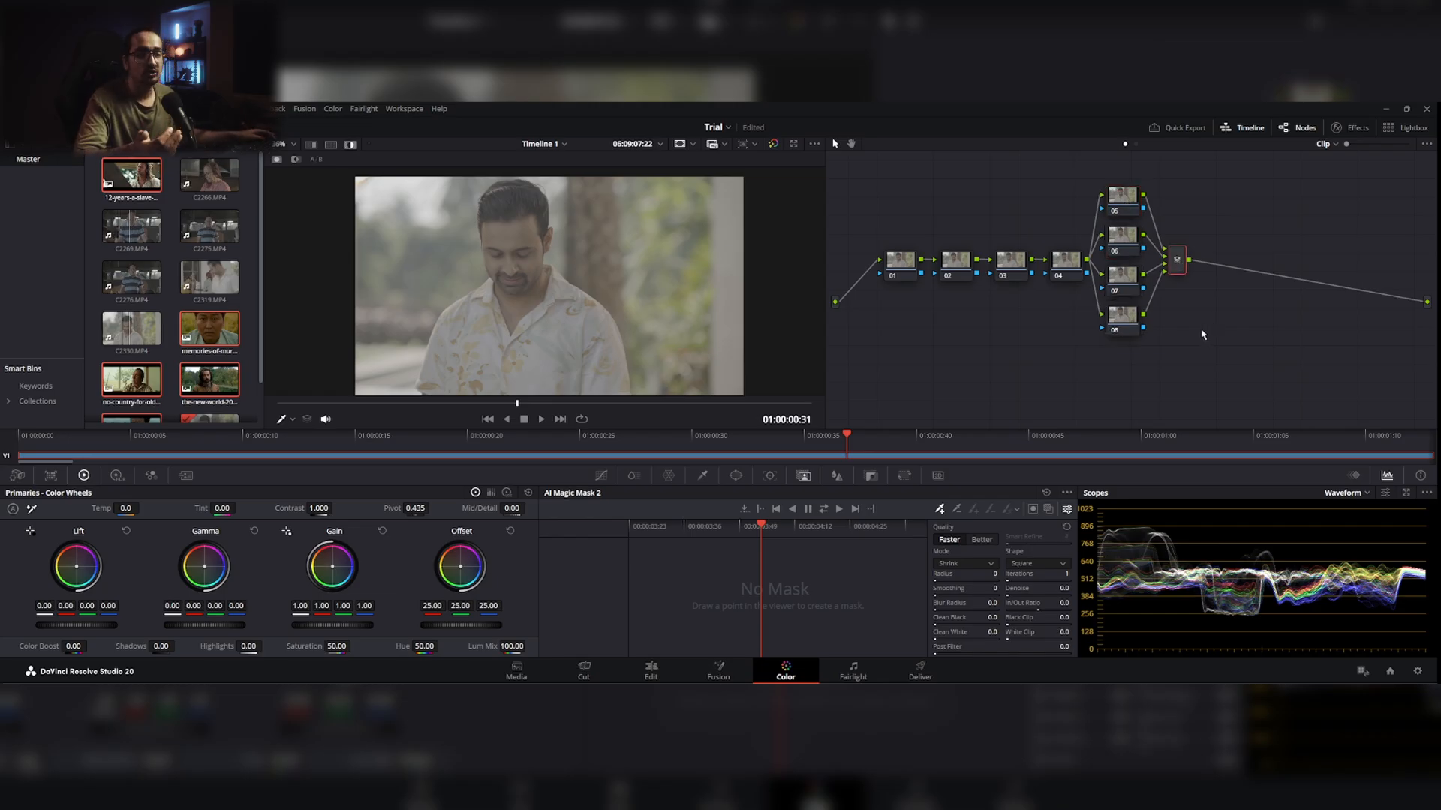
{"action": "key", "text": "alt+s"}
{"action": "key", "text": "alt+s"}
{"action": "key", "text": "alt+s"}
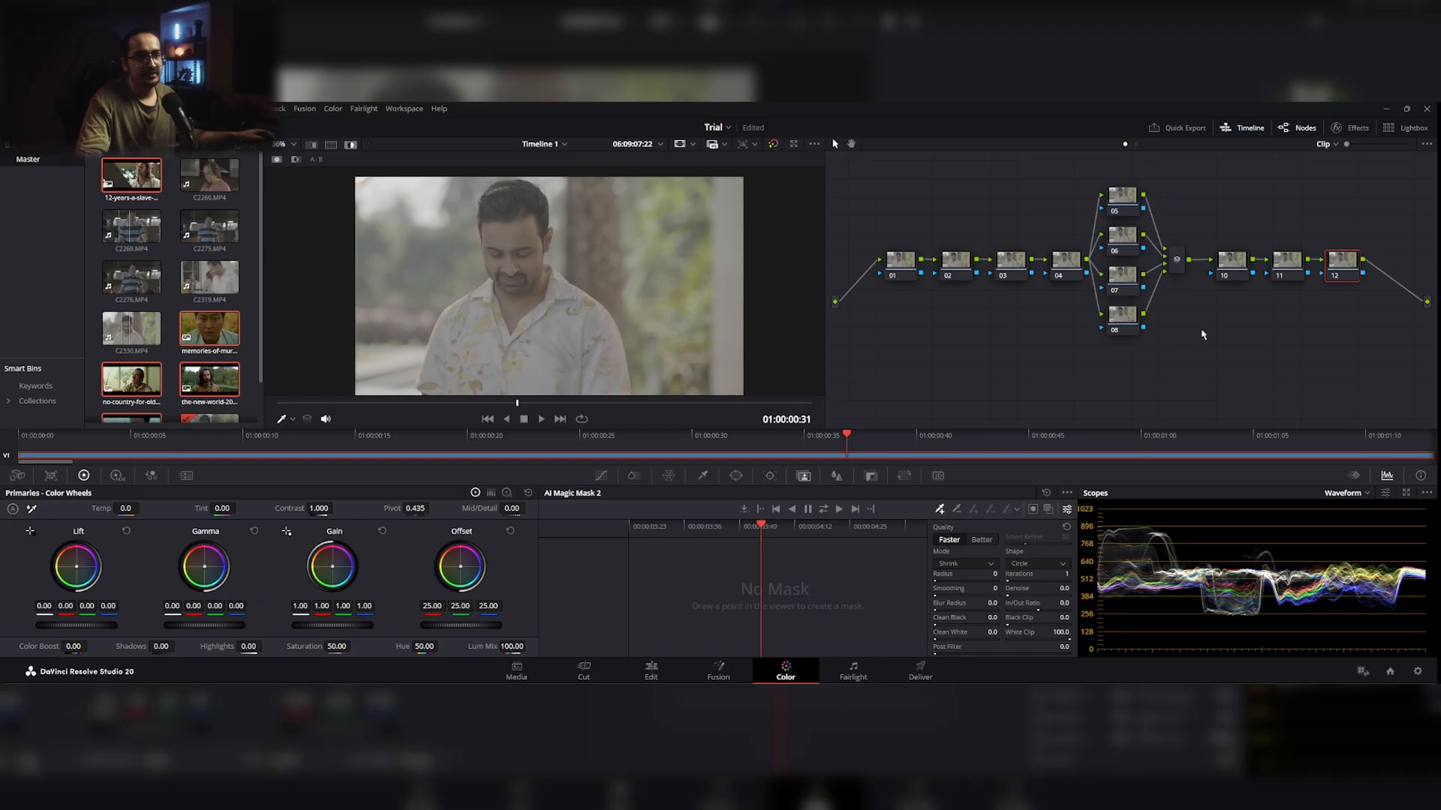
{"action": "key", "text": "alt+s"}
{"action": "key", "text": "alt+o"}
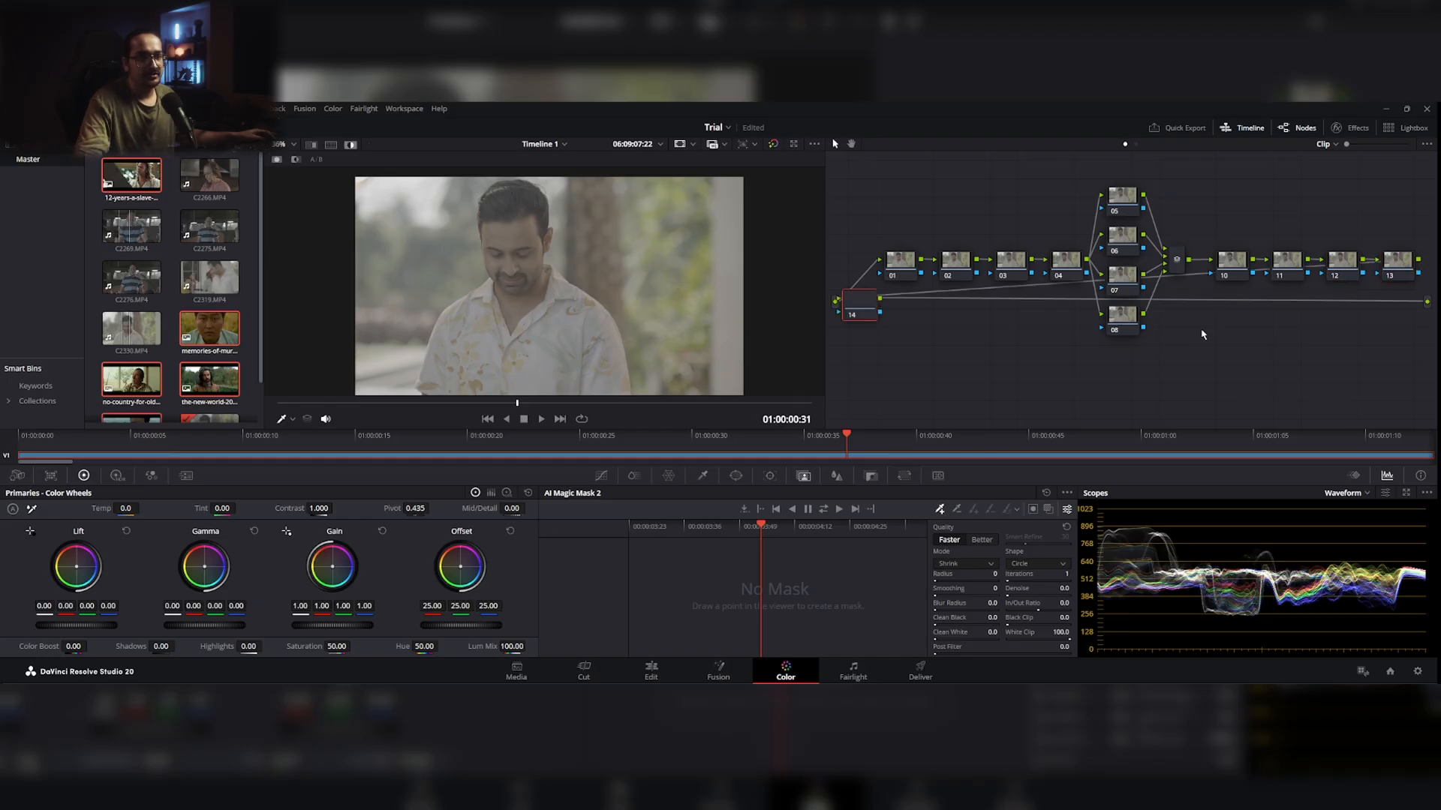
Step: Insert another serial node after node 01, clean up the node graph and widen the node graph area
{"action": "left_click", "coordinate": [895, 273]}
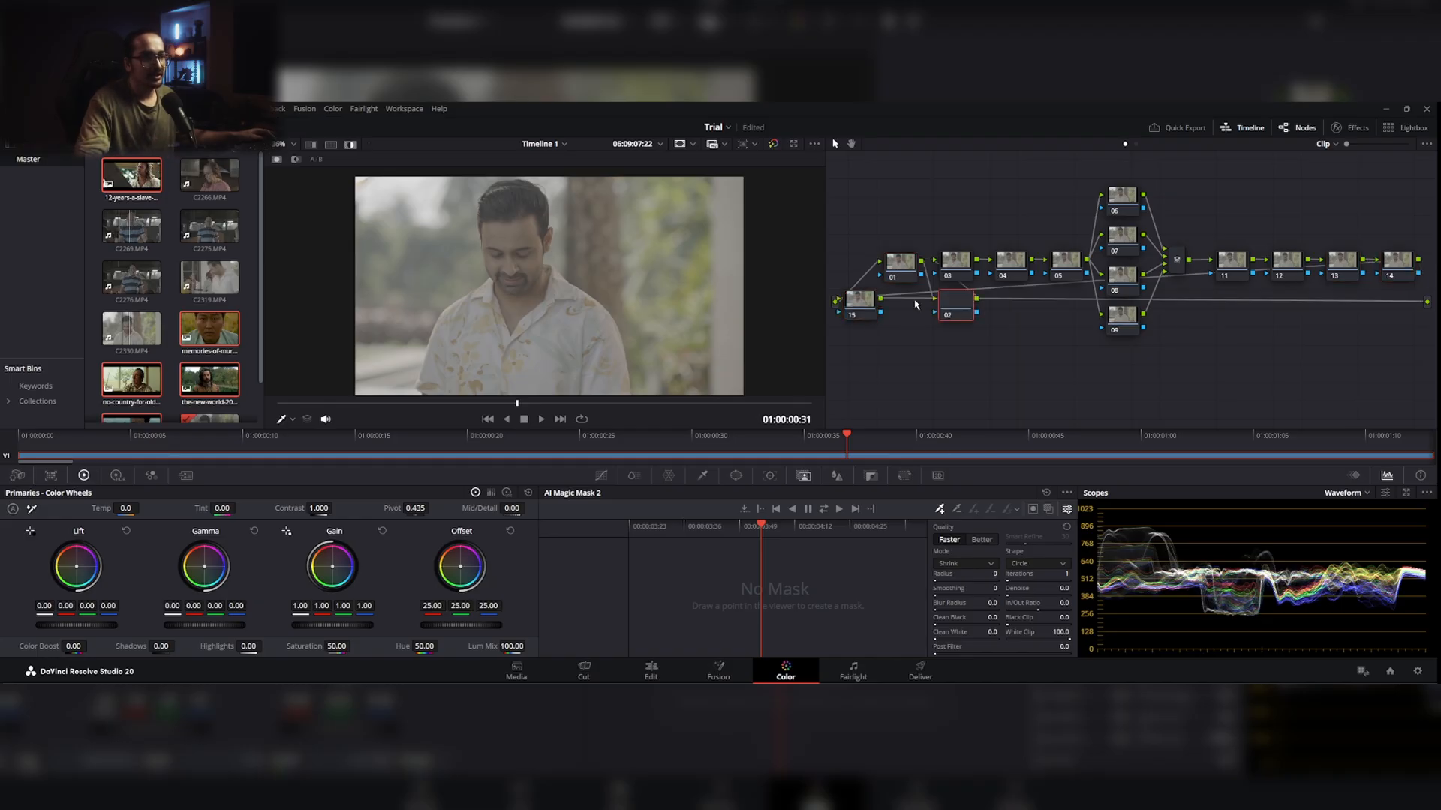
{"action": "key", "text": "alt+s"}
{"action": "right_click", "coordinate": [952, 368]}
{"action": "left_click", "coordinate": [1006, 502]}
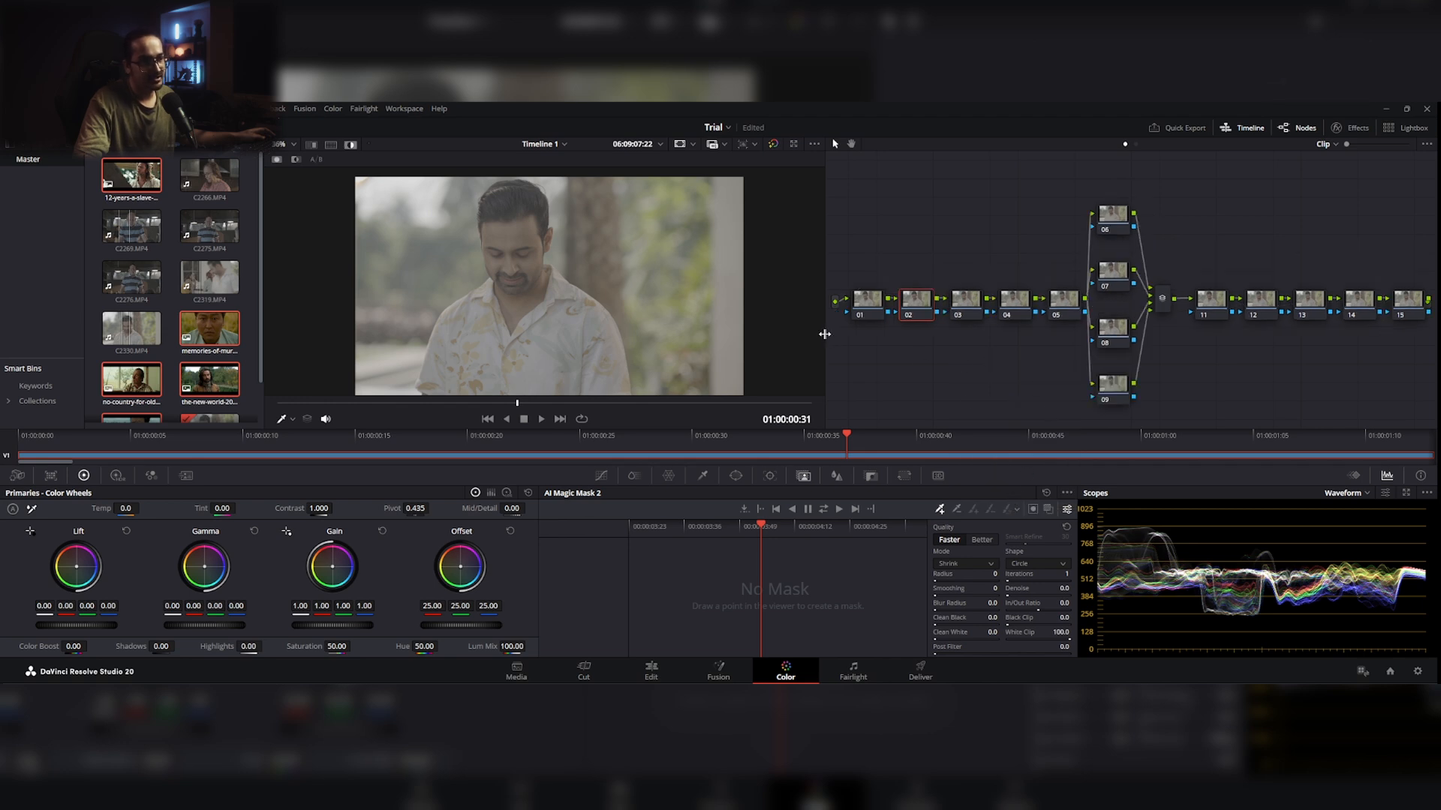
{"action": "left_click_drag", "start_coordinate": [825, 334], "coordinate": [684, 336]}
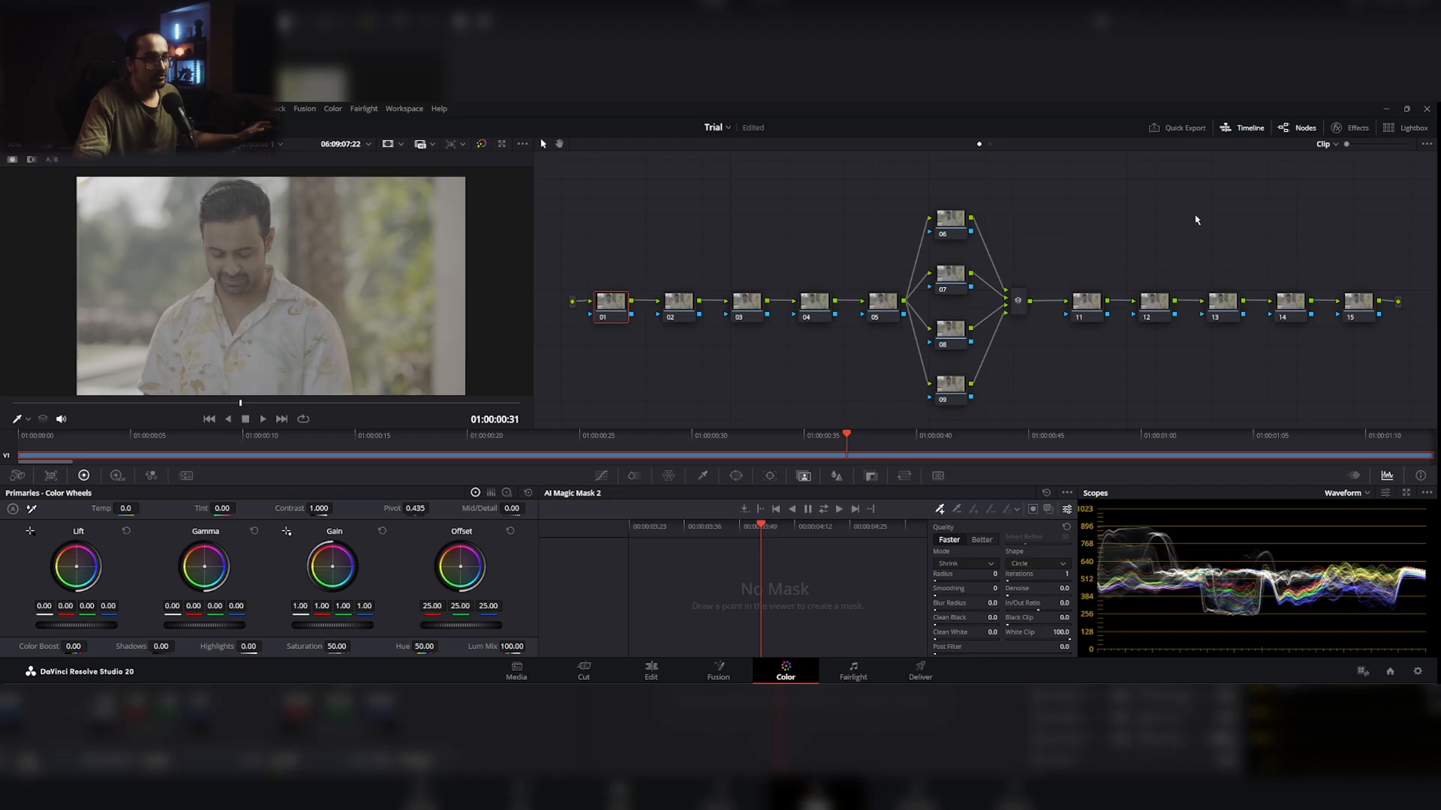
Step: Apply the Color Space Transform effect to node 01
{"action": "left_click", "coordinate": [1366, 133]}
{"action": "scroll", "coordinate": [1396, 353], "scroll_direction": "down", "scroll_amount": 3}
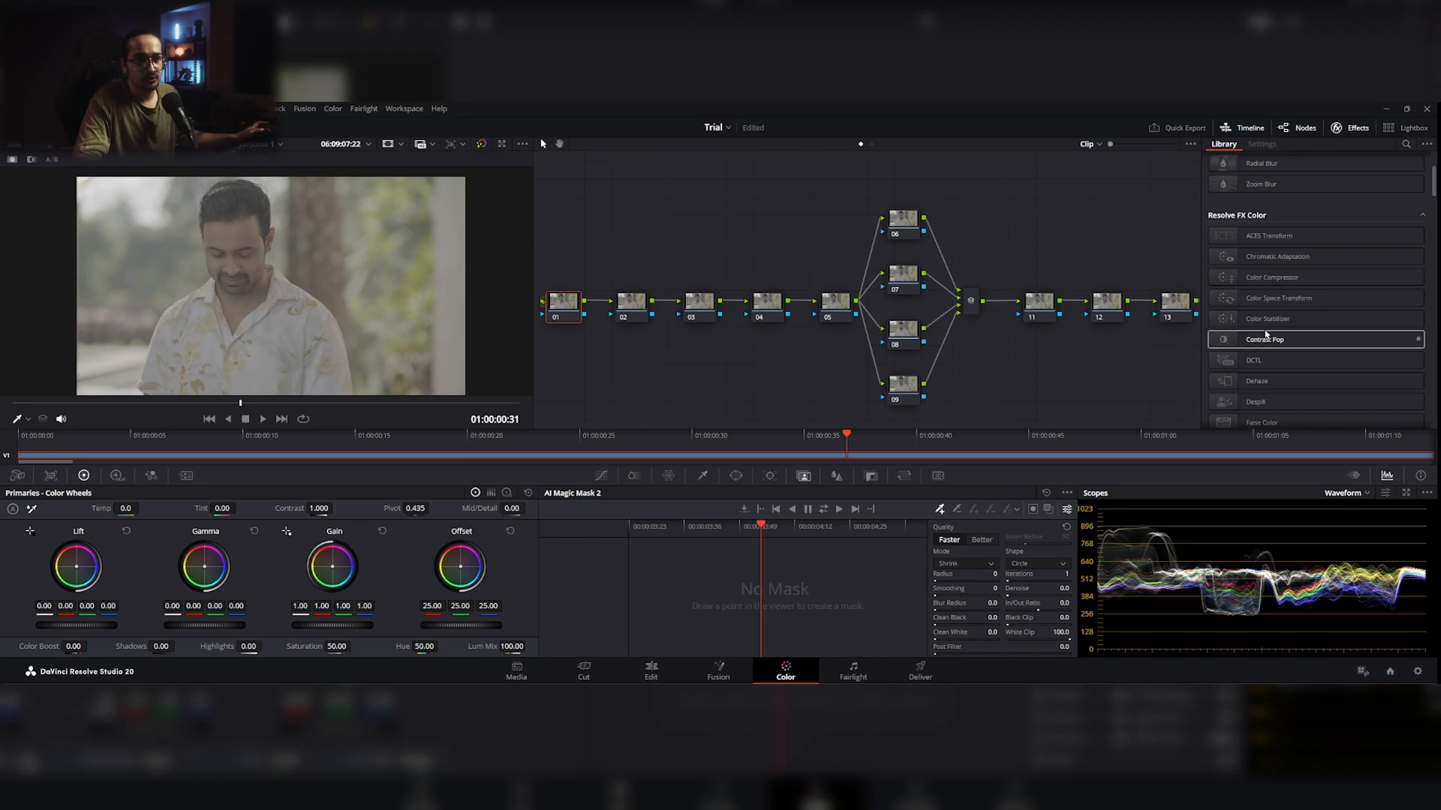
{"action": "left_click_drag", "start_coordinate": [1272, 299], "coordinate": [564, 302]}
{"action": "left_click_drag", "start_coordinate": [1054, 371], "coordinate": [964, 378]}
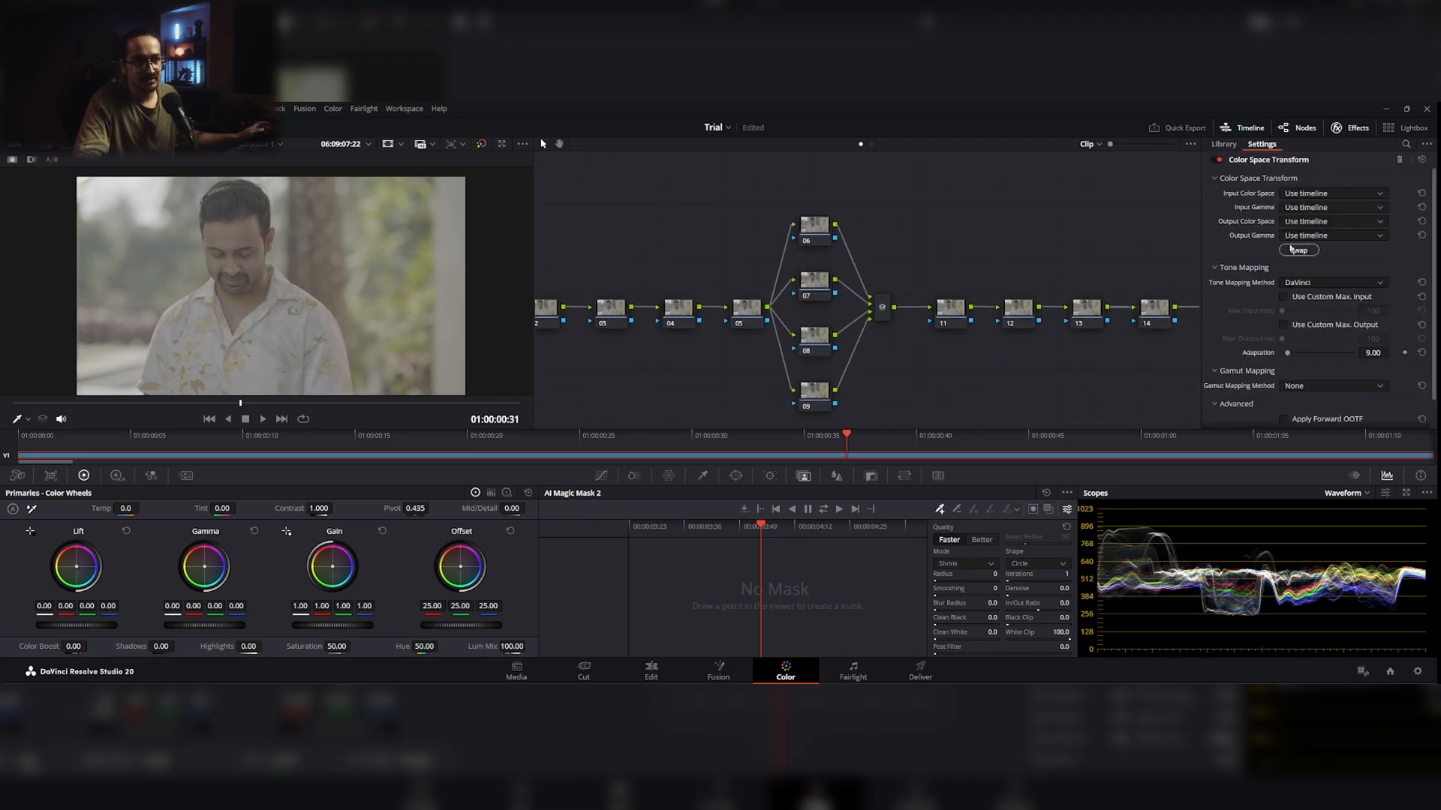
Step: Apply the Color Space Transform effect to node 13
{"action": "left_click", "coordinate": [1362, 130]}
{"action": "left_click", "coordinate": [1362, 130]}
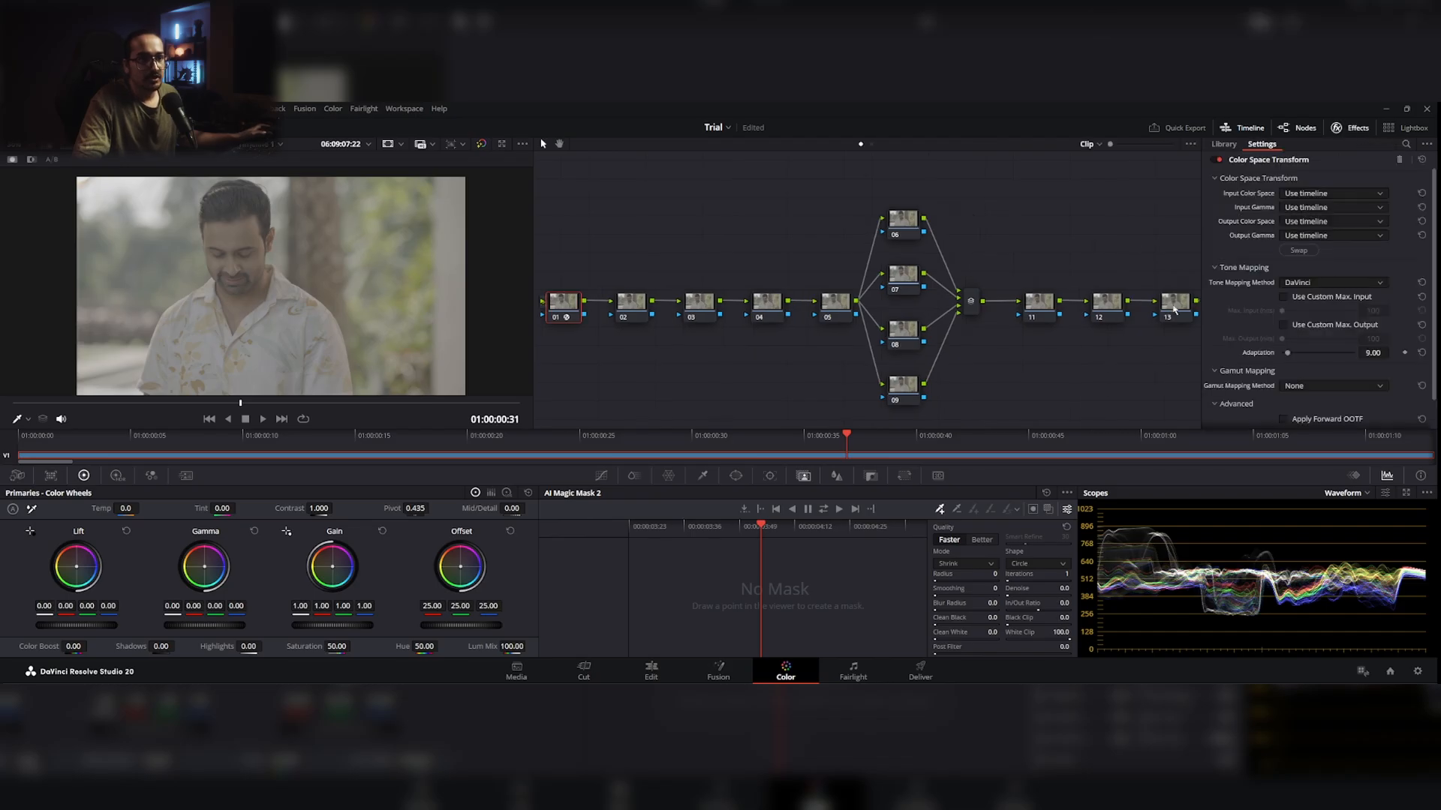
{"action": "left_click", "coordinate": [1175, 310]}
{"action": "left_click_drag", "start_coordinate": [1278, 303], "coordinate": [1173, 309]}
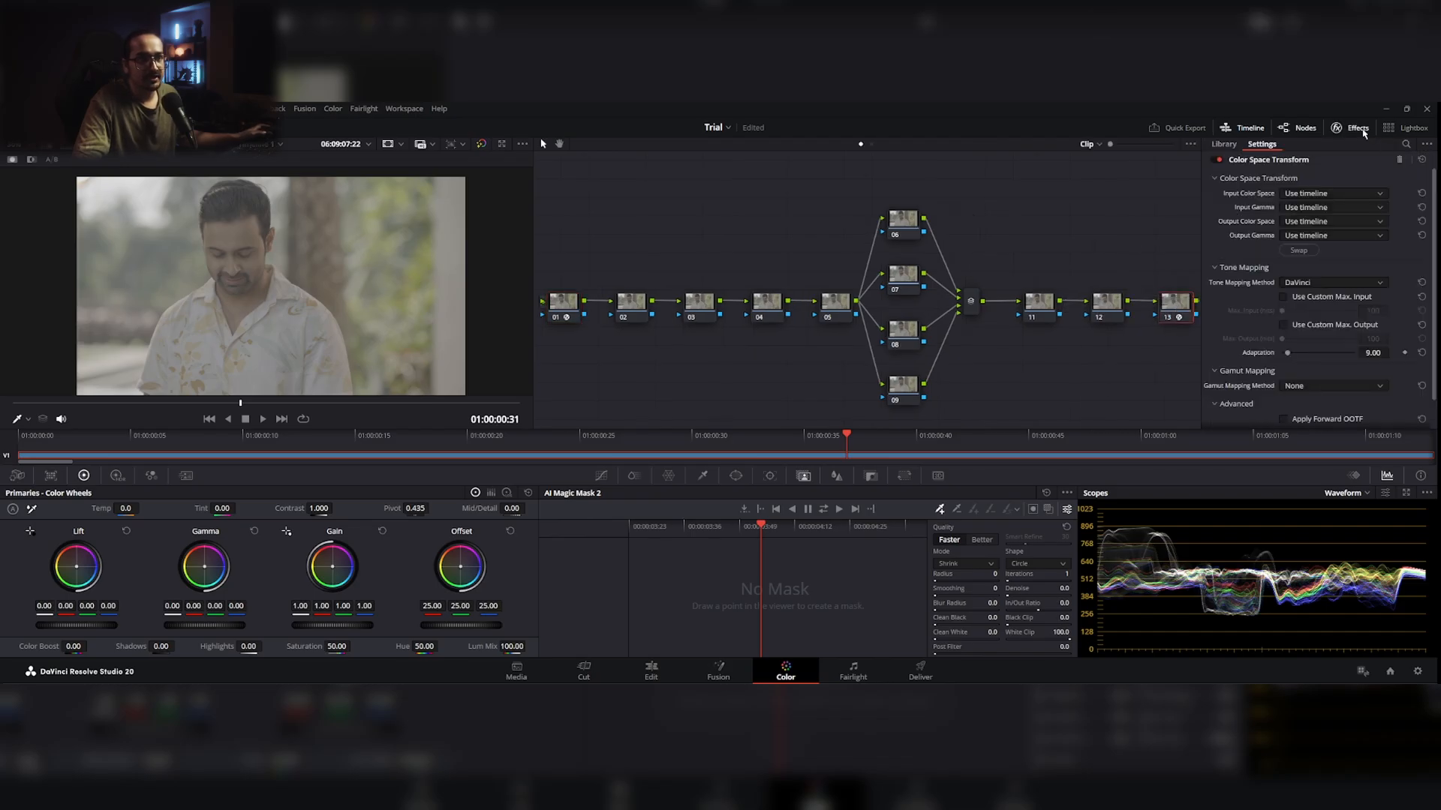
Step: Set node 01's Color Space Transform input to the Sony S-Gamut3.Cine color space and Sony S-Log3 gamma
{"action": "left_click", "coordinate": [1362, 130]}
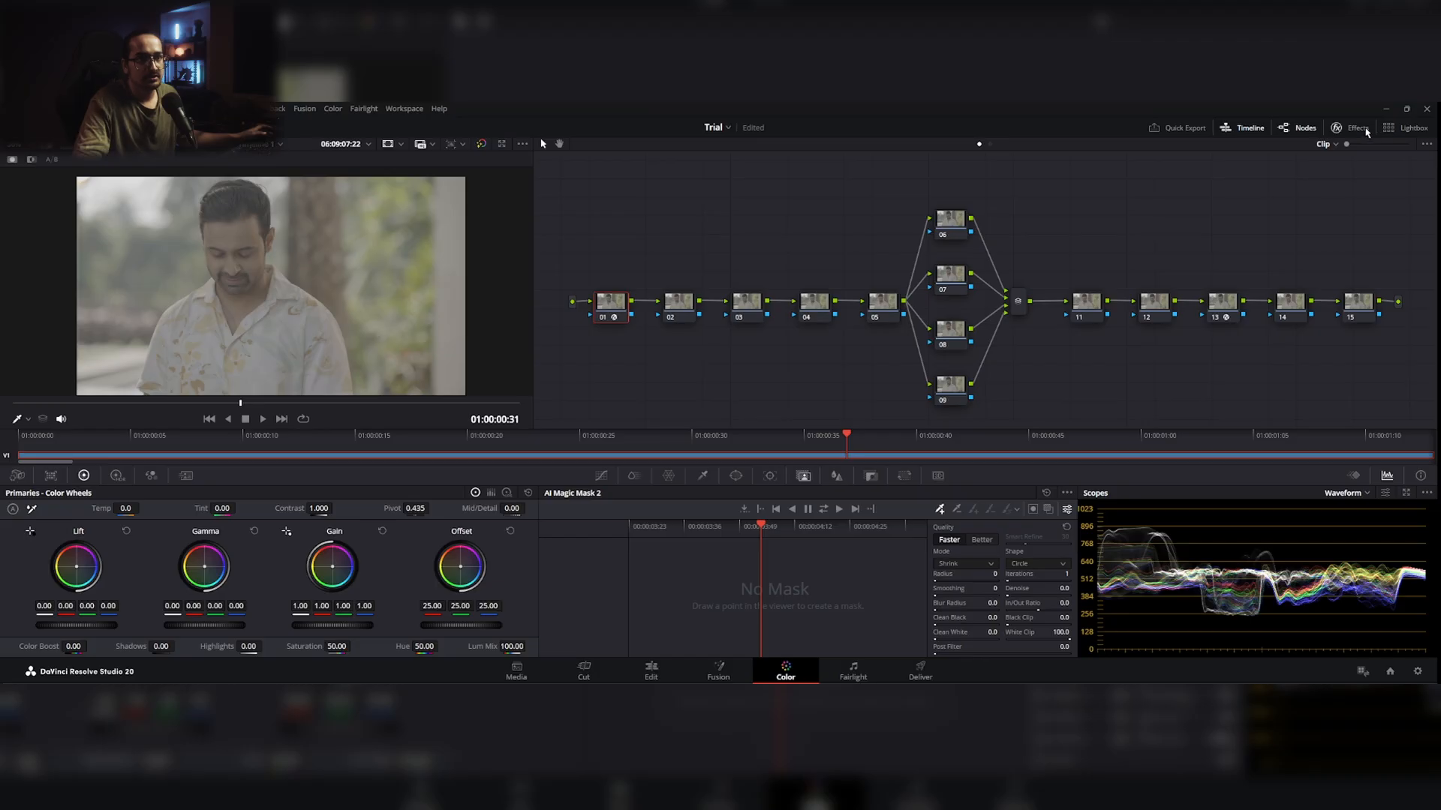
{"action": "left_click", "coordinate": [1366, 131]}
{"action": "left_click", "coordinate": [1347, 194]}
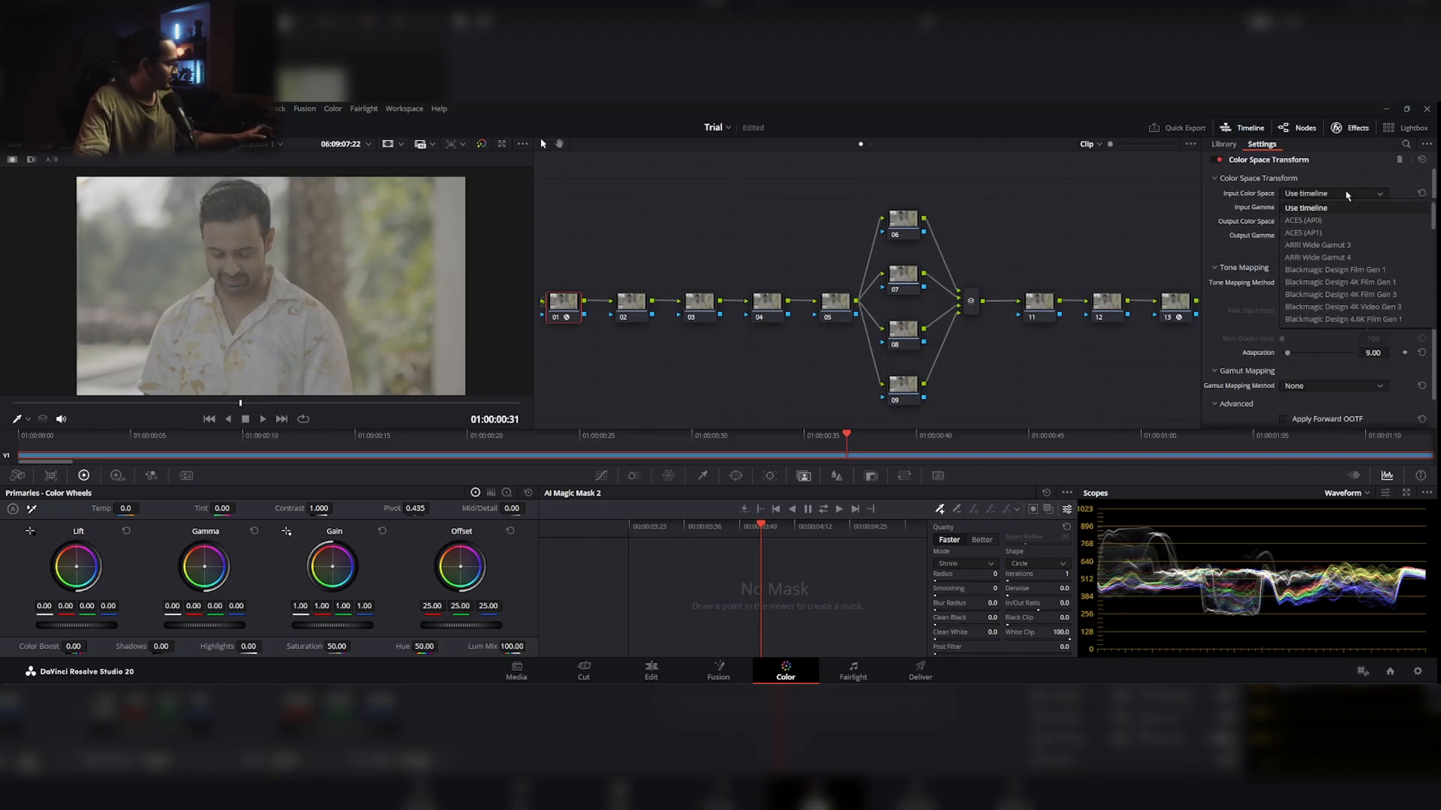
{"action": "scroll", "coordinate": [1347, 247], "scroll_direction": "down", "scroll_amount": 10}
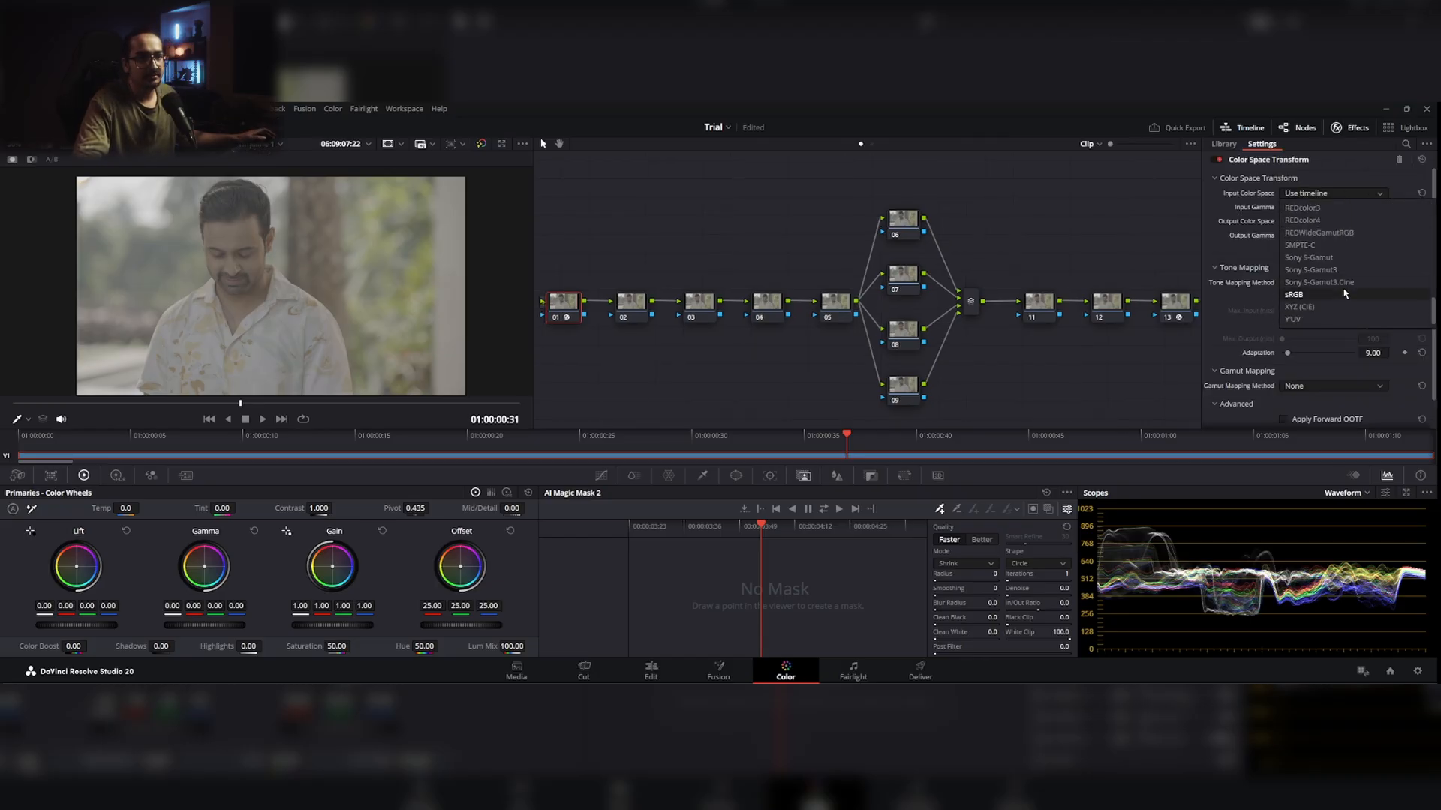
{"action": "left_click", "coordinate": [1341, 319]}
{"action": "left_click", "coordinate": [1332, 207]}
{"action": "scroll", "coordinate": [1339, 308], "scroll_direction": "down", "scroll_amount": 5}
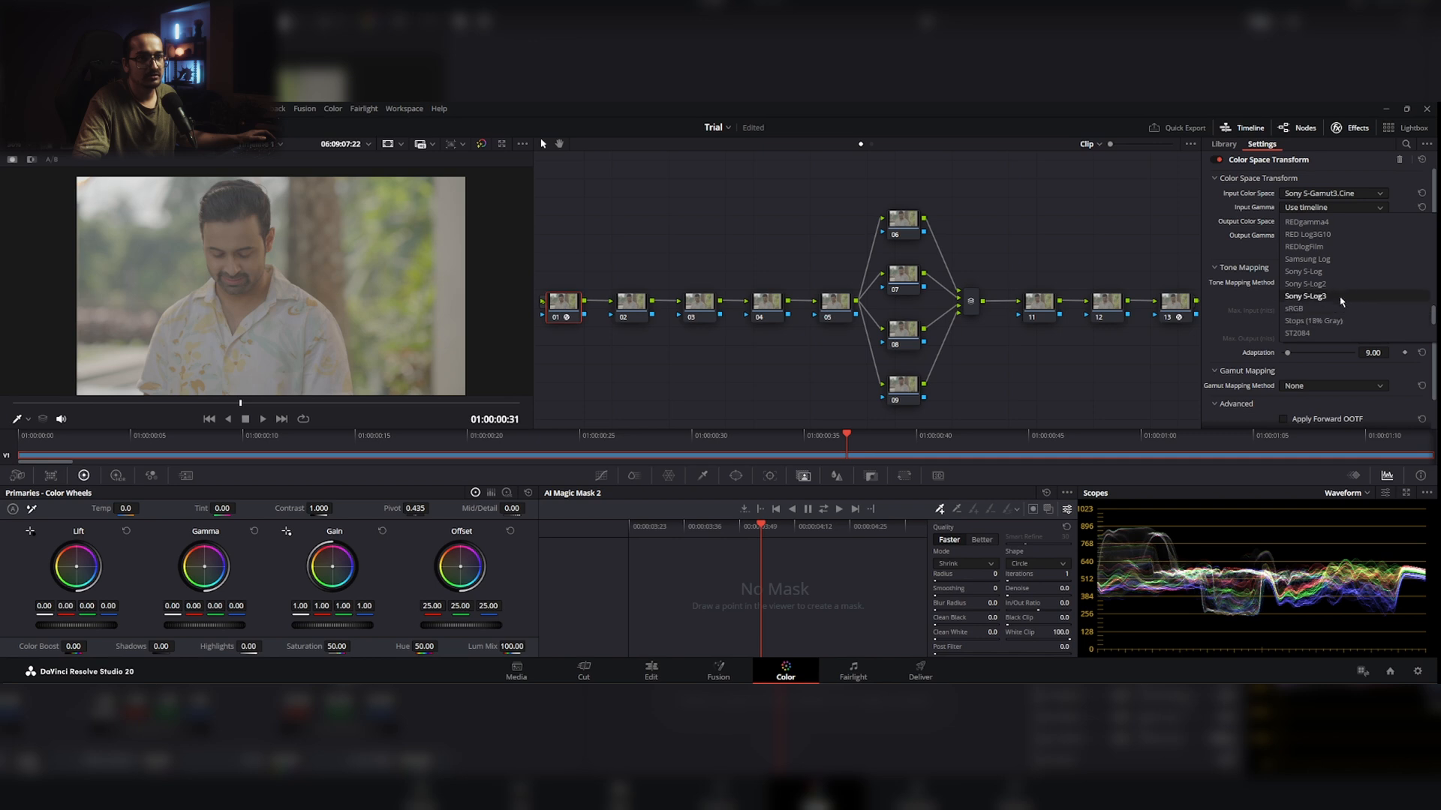
{"action": "left_click", "coordinate": [1341, 296]}
Step: Set node 01's transform output to the DaVinci Wide Gamut color space and DaVinci Intermediate gamma
{"action": "left_click", "coordinate": [1331, 222]}
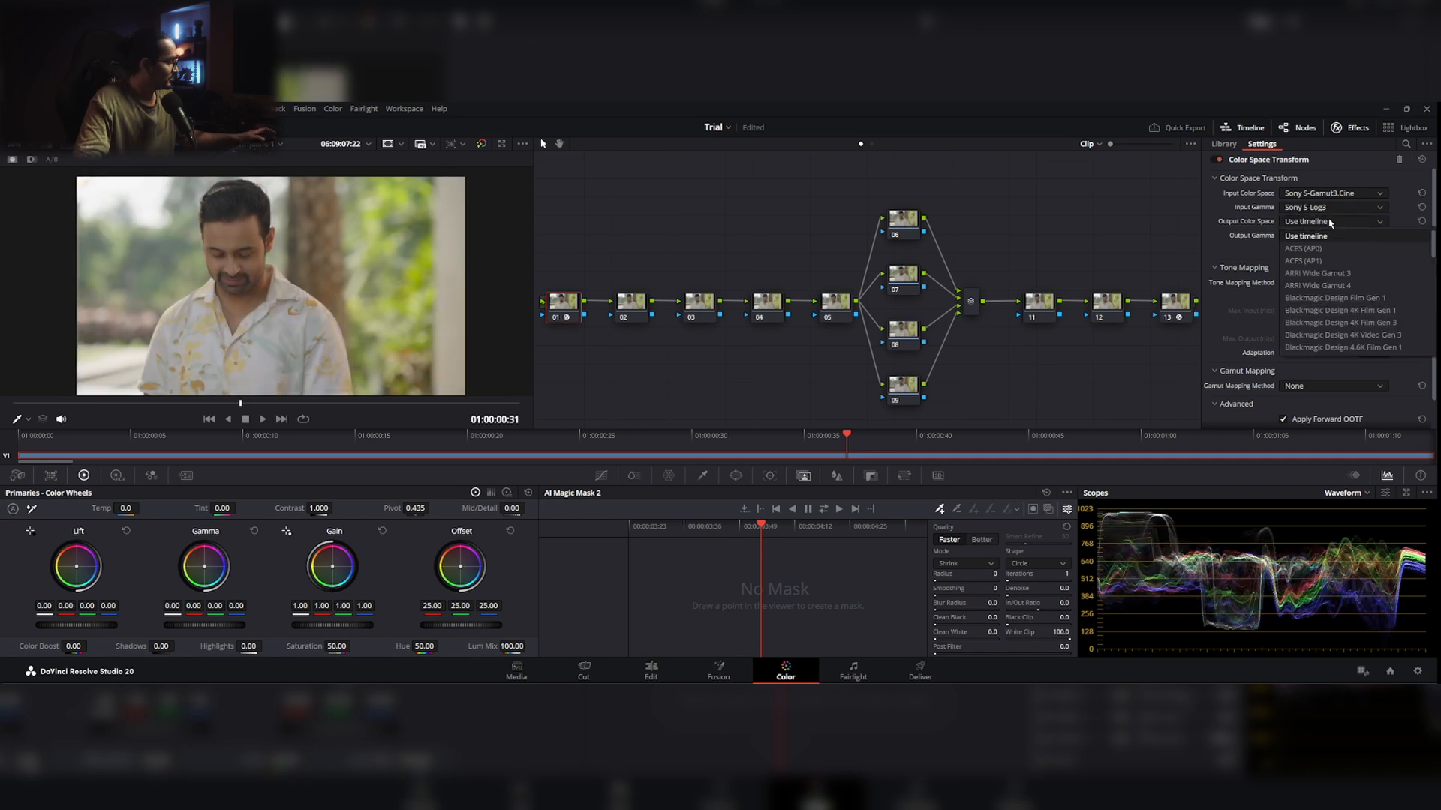
{"action": "scroll", "coordinate": [1332, 267], "scroll_direction": "down", "scroll_amount": 3}
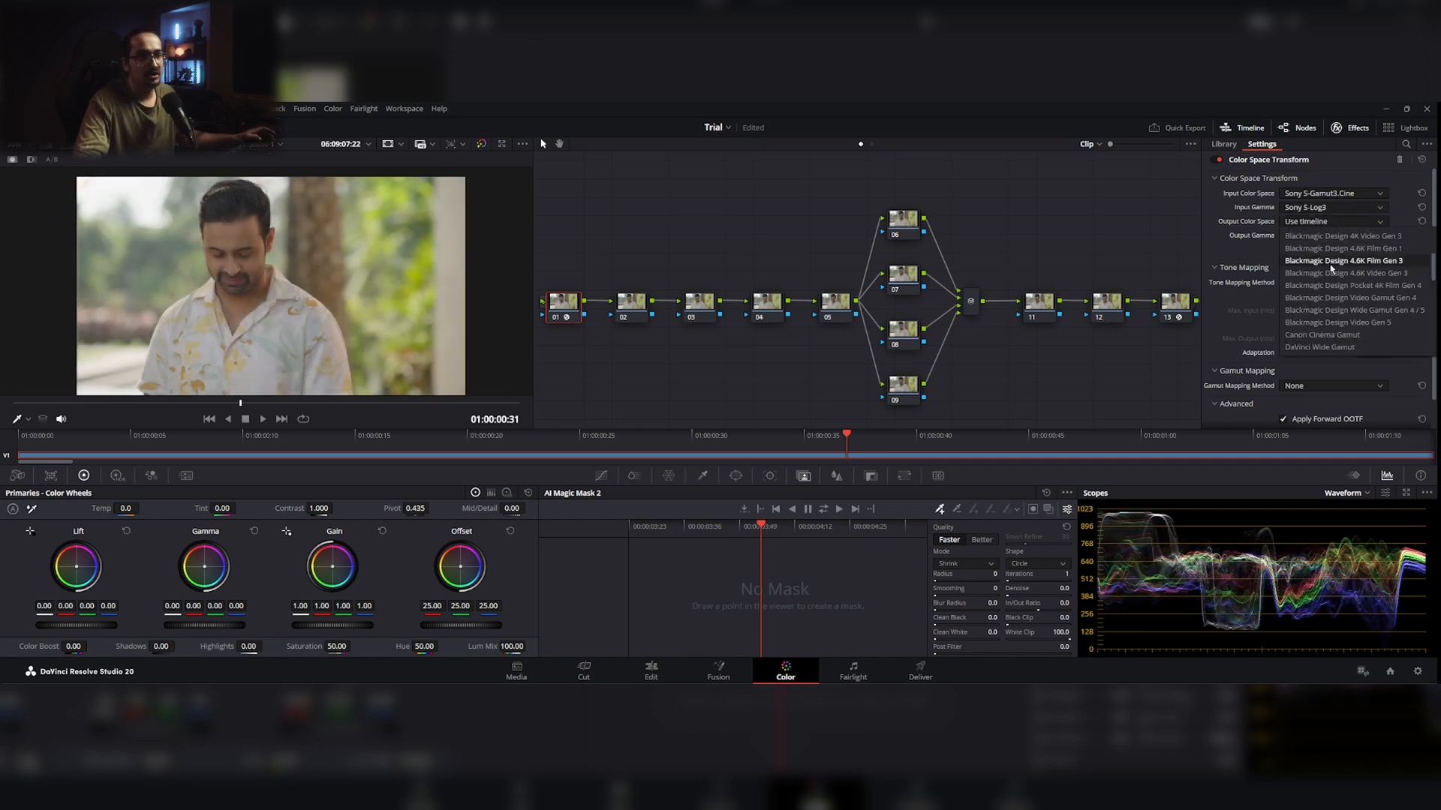
{"action": "left_click", "coordinate": [1330, 351]}
{"action": "left_click", "coordinate": [1323, 237]}
{"action": "scroll", "coordinate": [1324, 285], "scroll_direction": "down", "scroll_amount": 4}
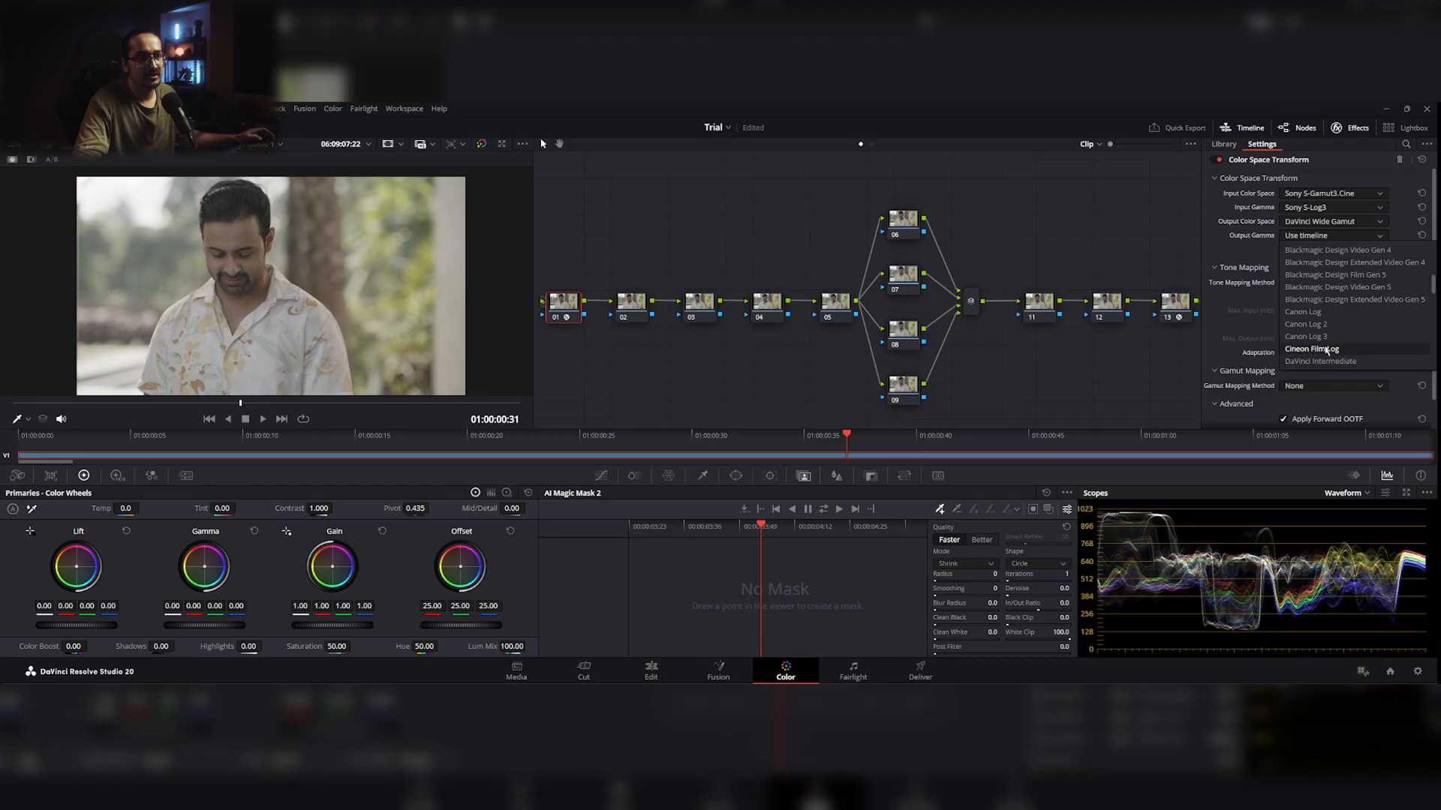
{"action": "left_click", "coordinate": [1326, 362]}
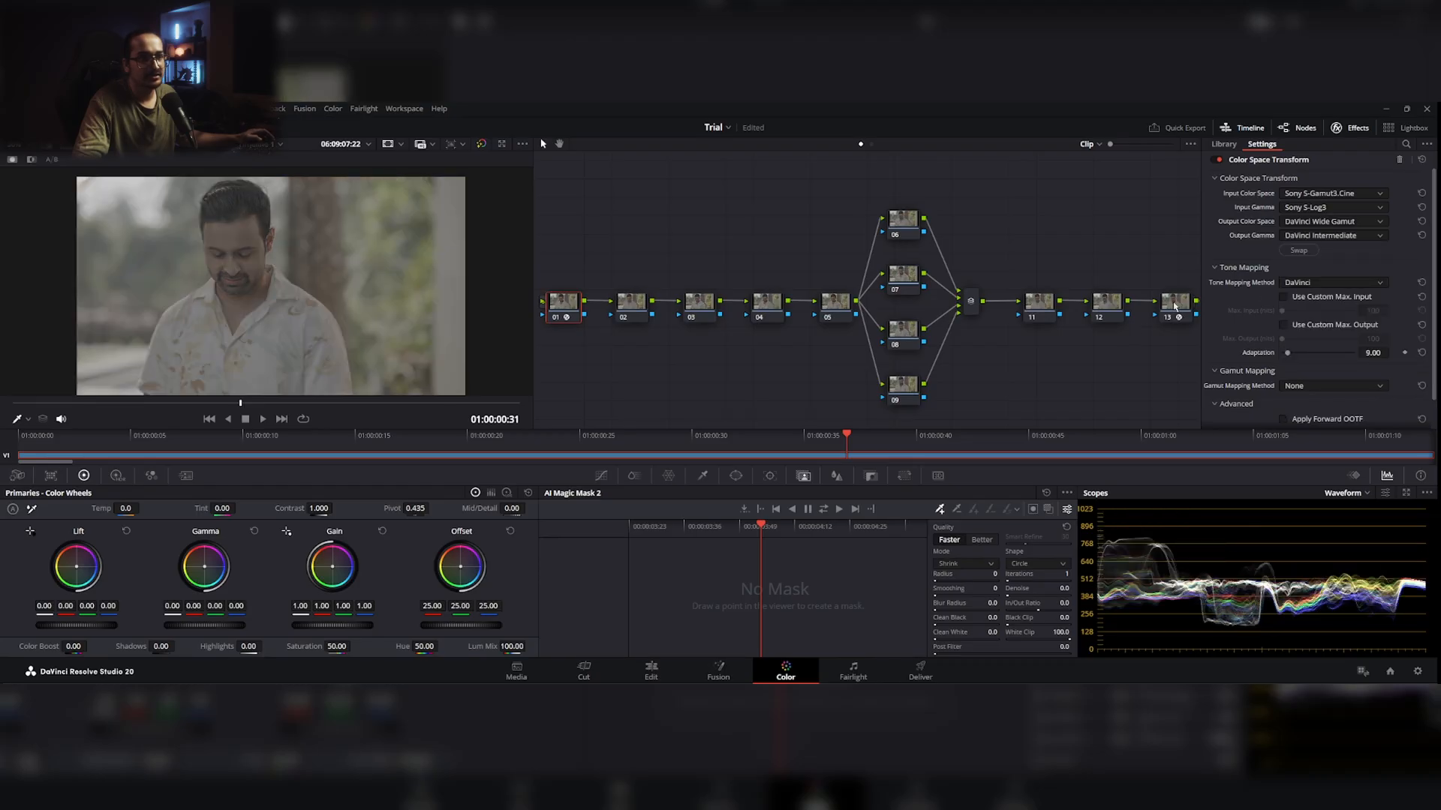
Step: Set node 13's Color Space Transform input to the DaVinci Wide Gamut color space and DaVinci Intermediate gamma
{"action": "left_click", "coordinate": [1309, 195]}
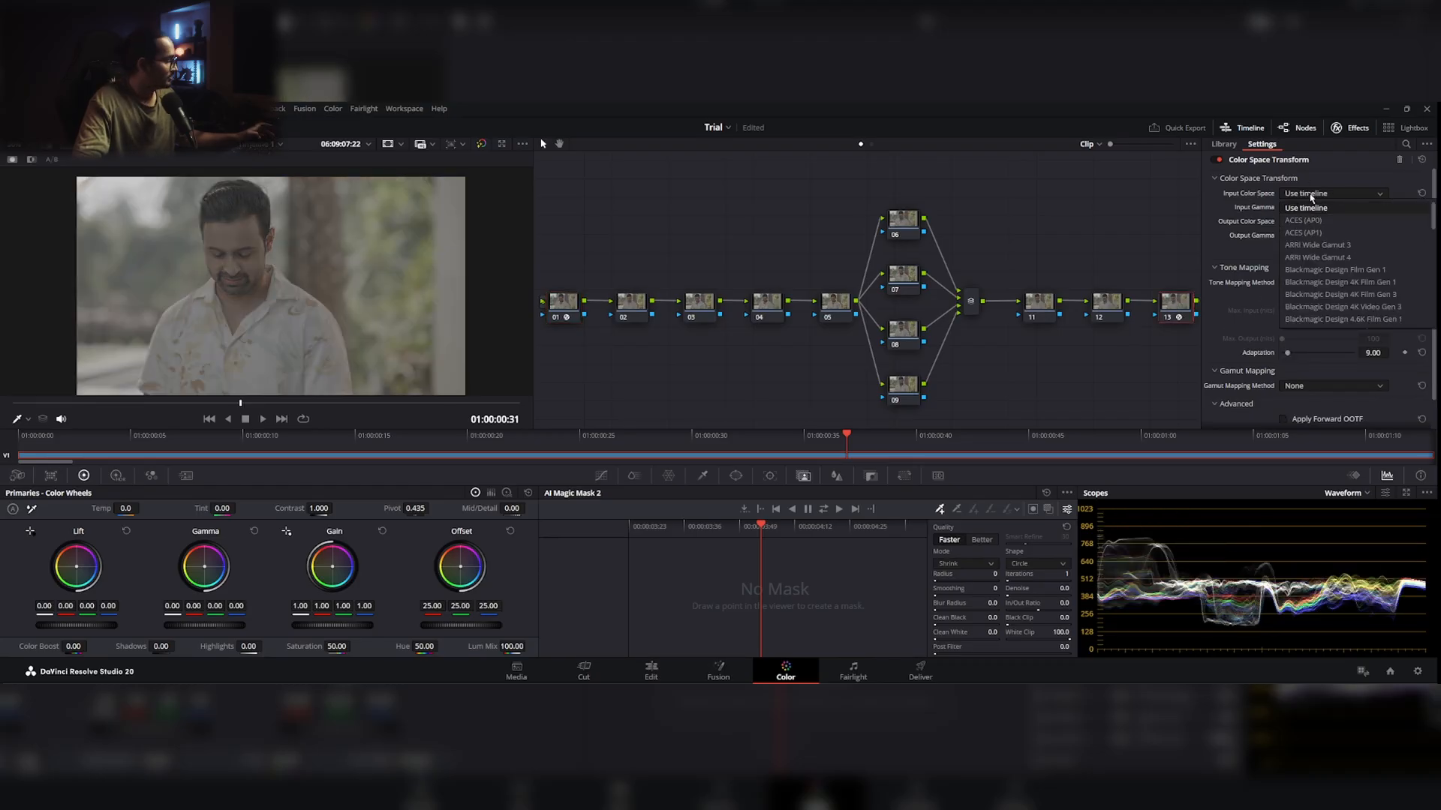
{"action": "scroll", "coordinate": [1313, 262], "scroll_direction": "down", "scroll_amount": 3}
{"action": "left_click", "coordinate": [1314, 320]}
{"action": "left_click", "coordinate": [1328, 209]}
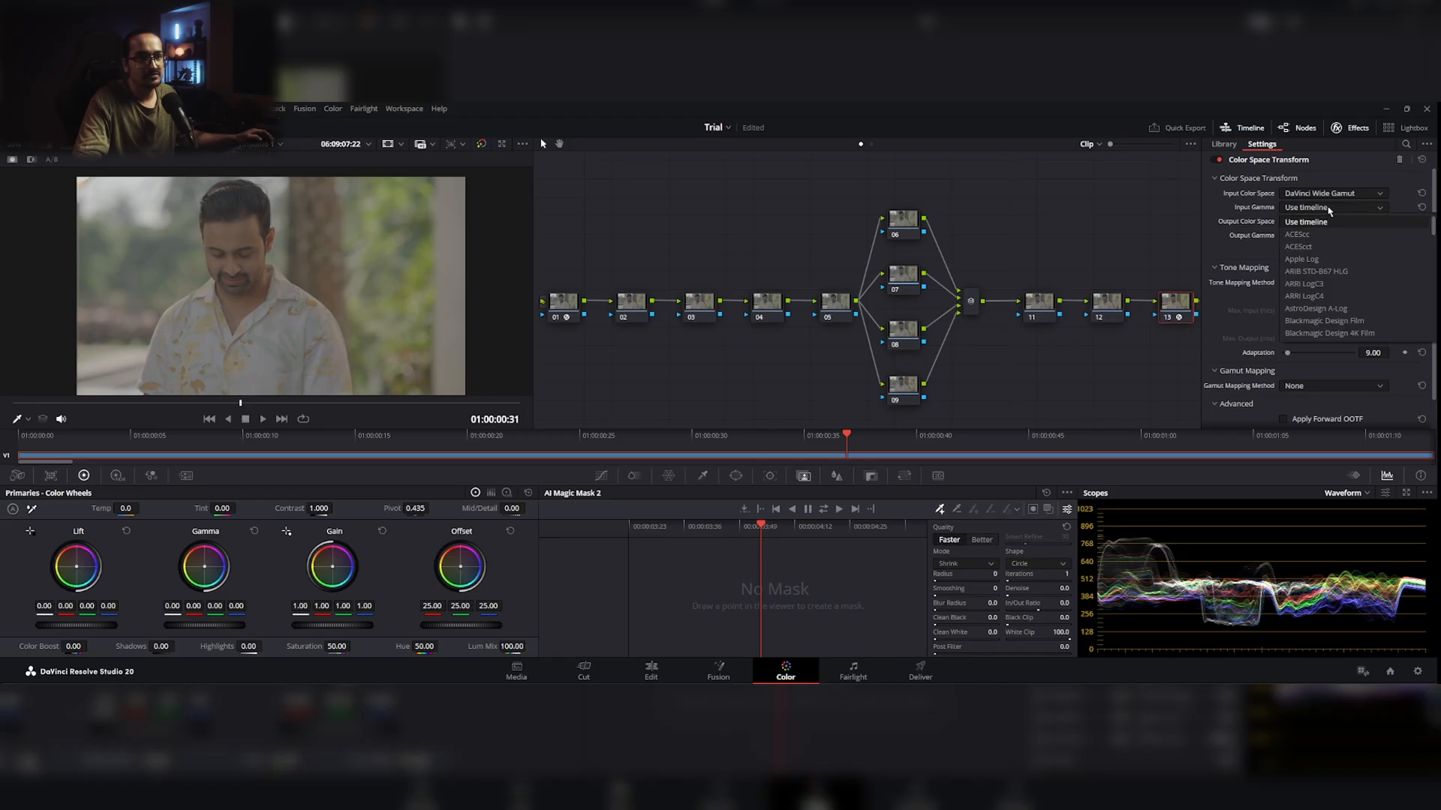
{"action": "scroll", "coordinate": [1331, 311], "scroll_direction": "down", "scroll_amount": 4}
{"action": "scroll", "coordinate": [1332, 315], "scroll_direction": "down", "scroll_amount": 1}
{"action": "left_click", "coordinate": [1333, 300]}
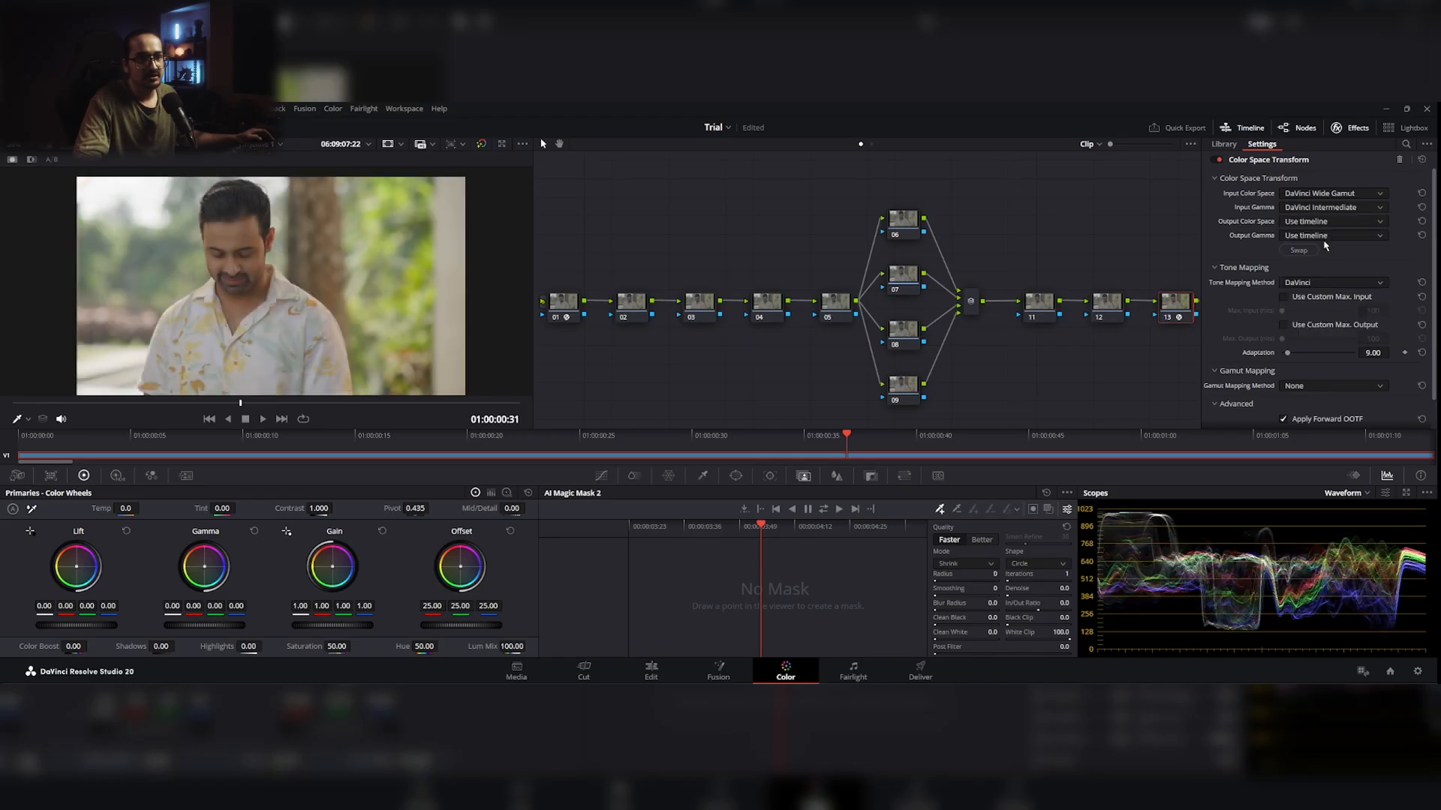
Step: Set node 13's transform output to the Rec.709 color space and Gamma 2.2
{"action": "left_click", "coordinate": [1326, 222]}
{"action": "scroll", "coordinate": [1327, 286], "scroll_direction": "down", "scroll_amount": 5}
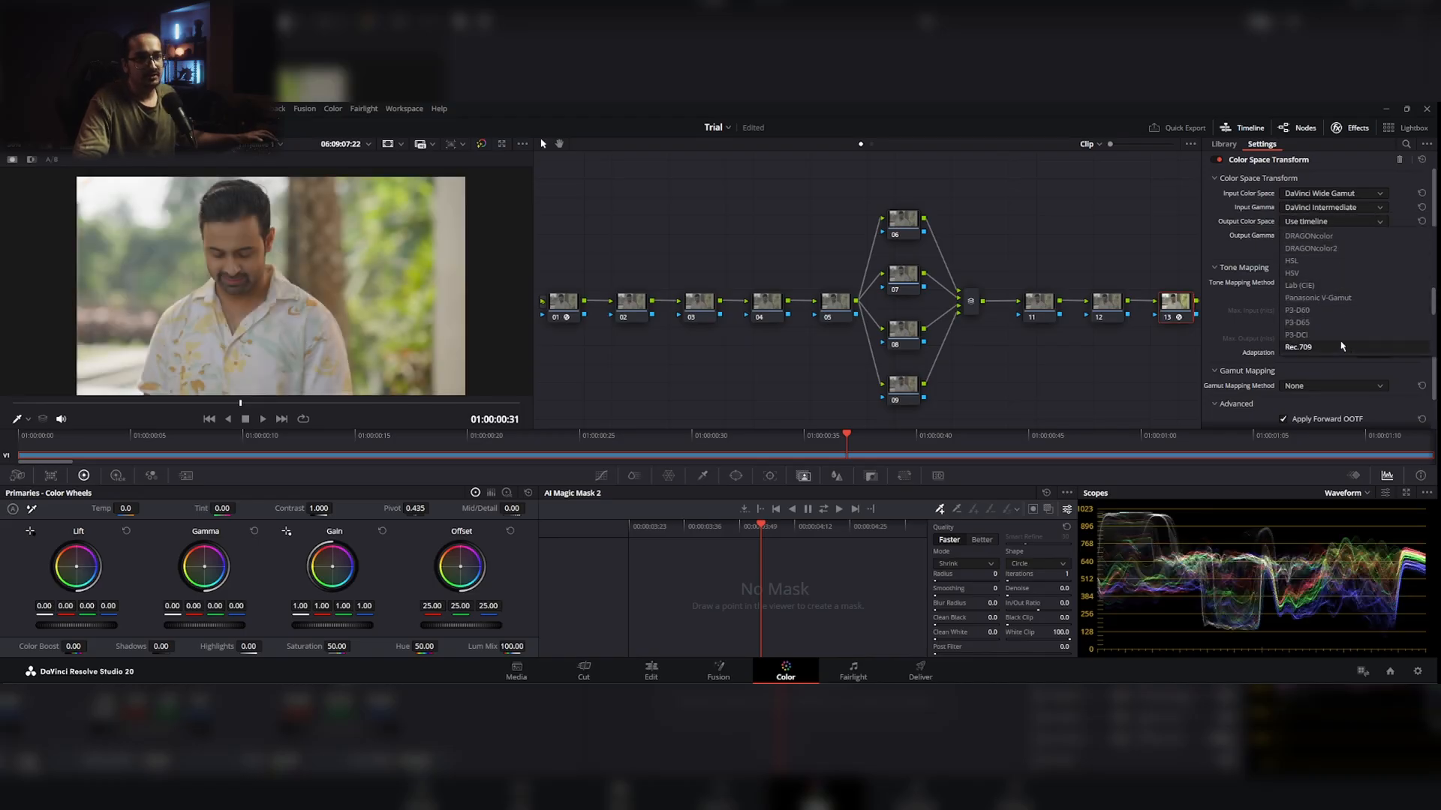
{"action": "left_click", "coordinate": [1320, 342]}
{"action": "left_click", "coordinate": [1332, 235]}
{"action": "scroll", "coordinate": [1335, 300], "scroll_direction": "down", "scroll_amount": 5}
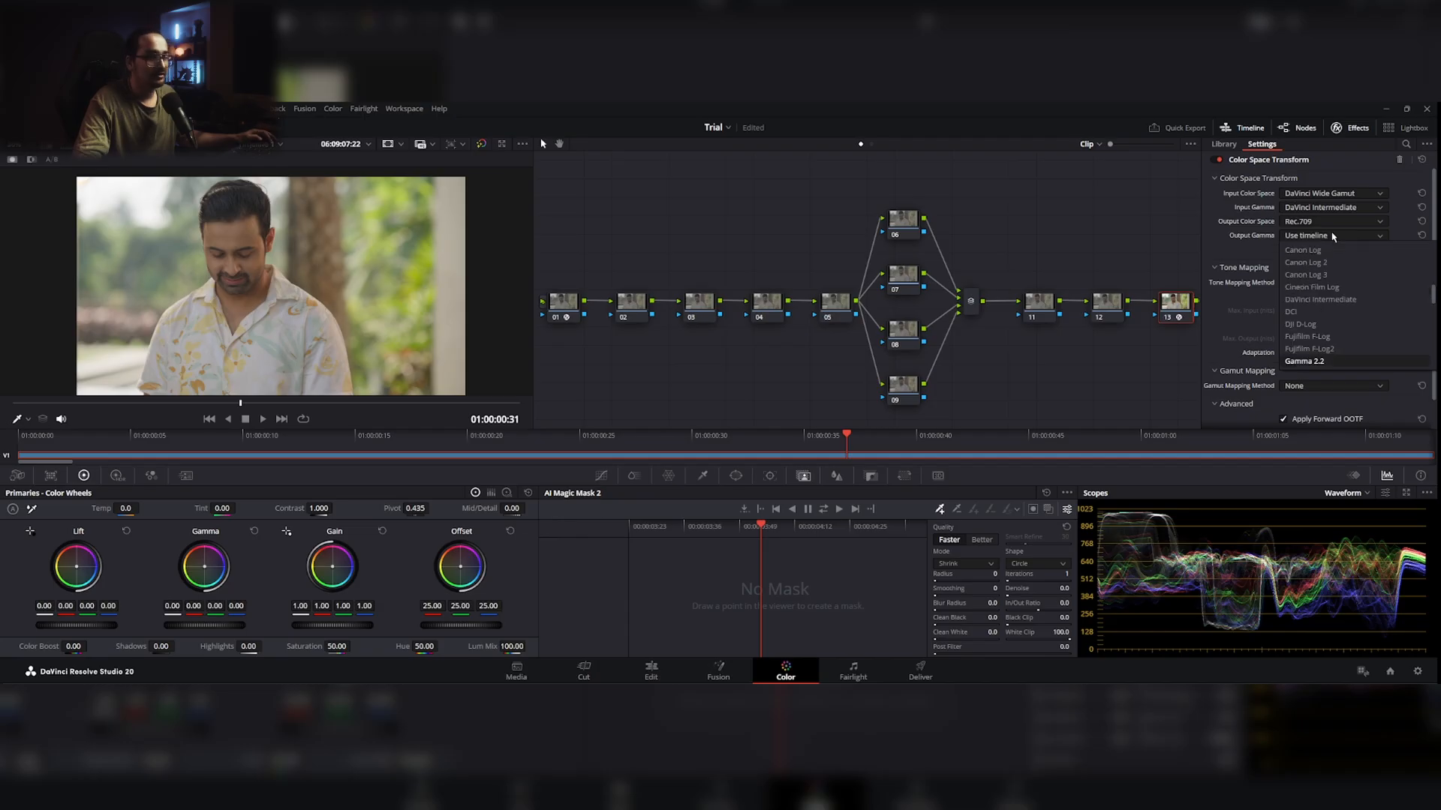
{"action": "left_click", "coordinate": [1328, 299]}
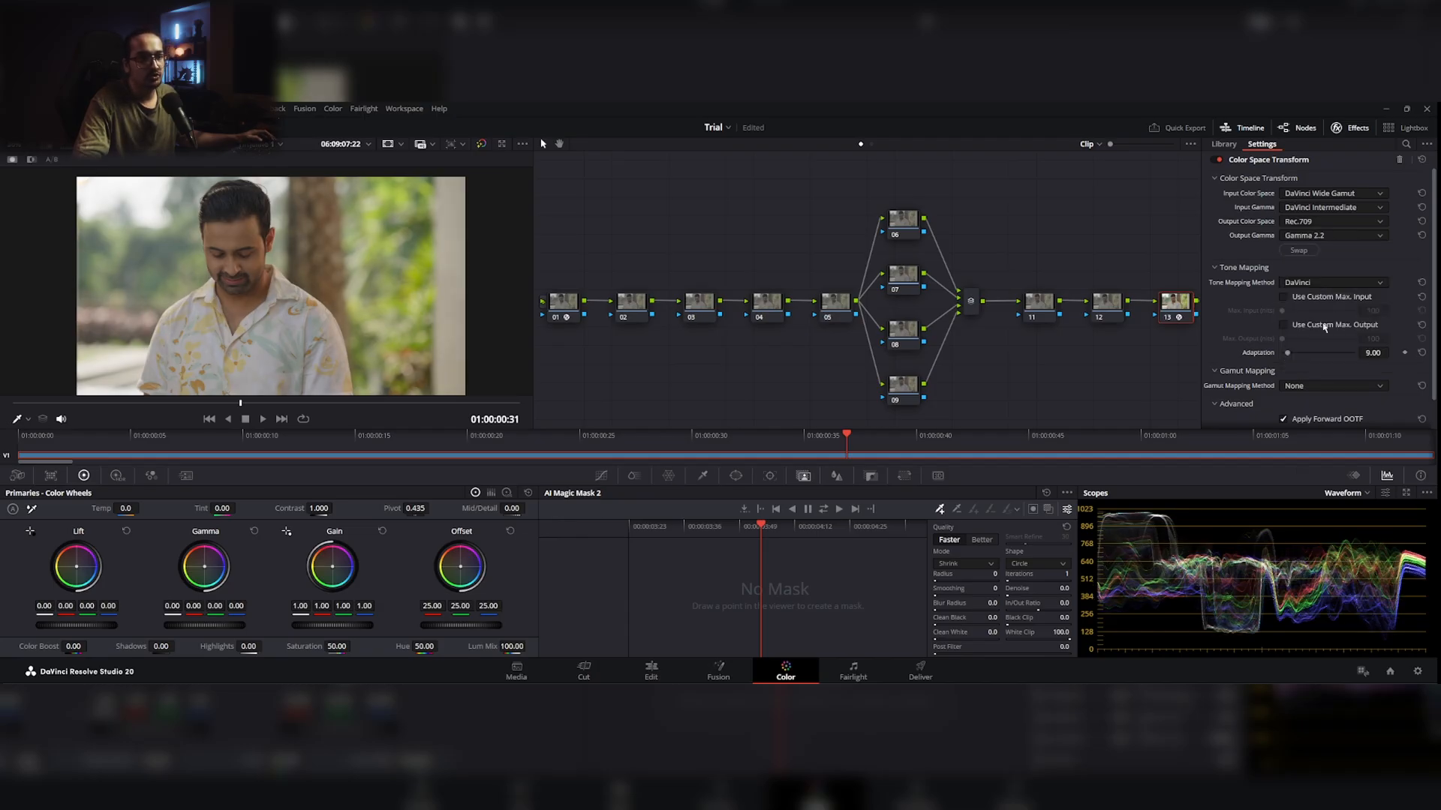
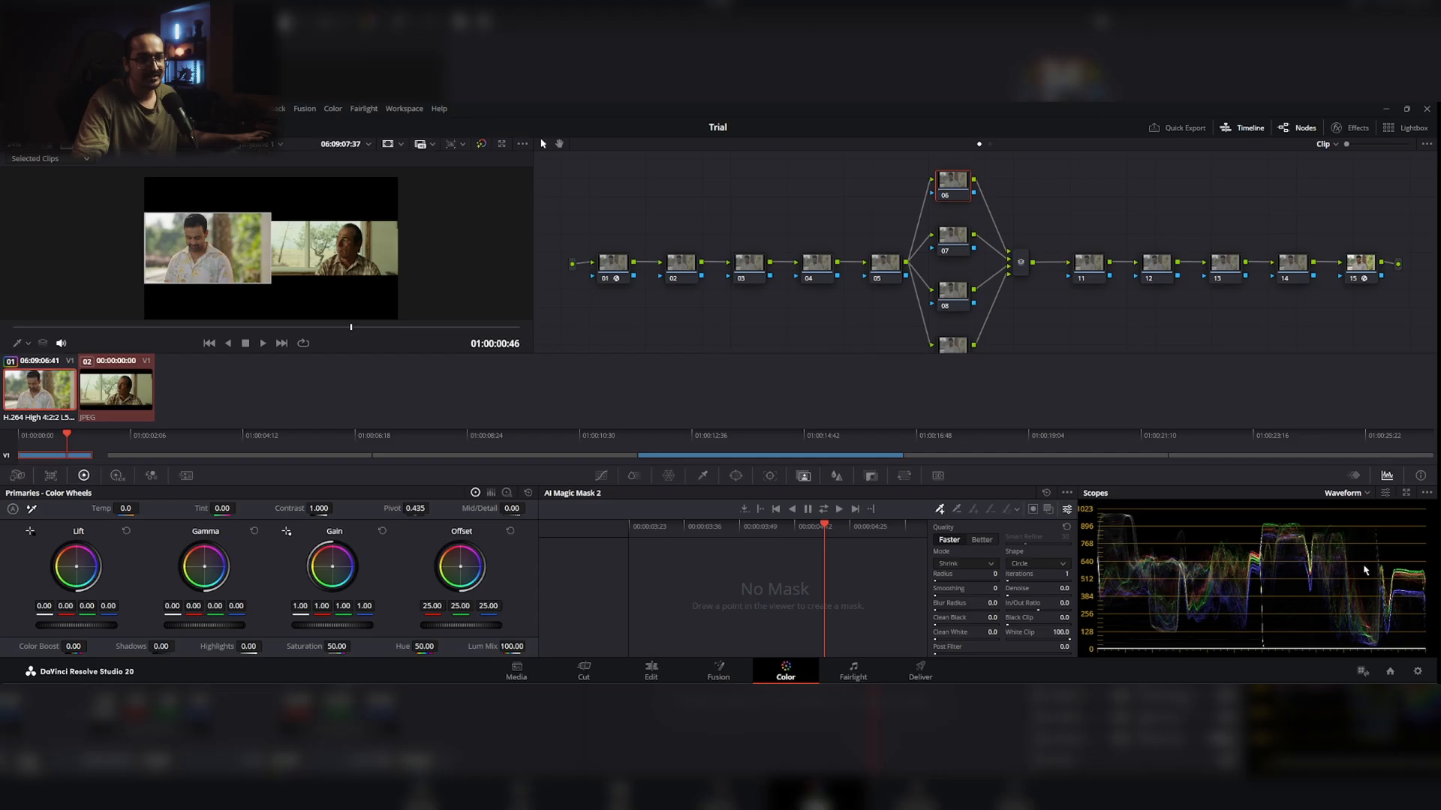
Step: Select the reference film still, open its scopes in a floating window, and show the waveform settings
{"action": "left_click", "coordinate": [117, 389]}
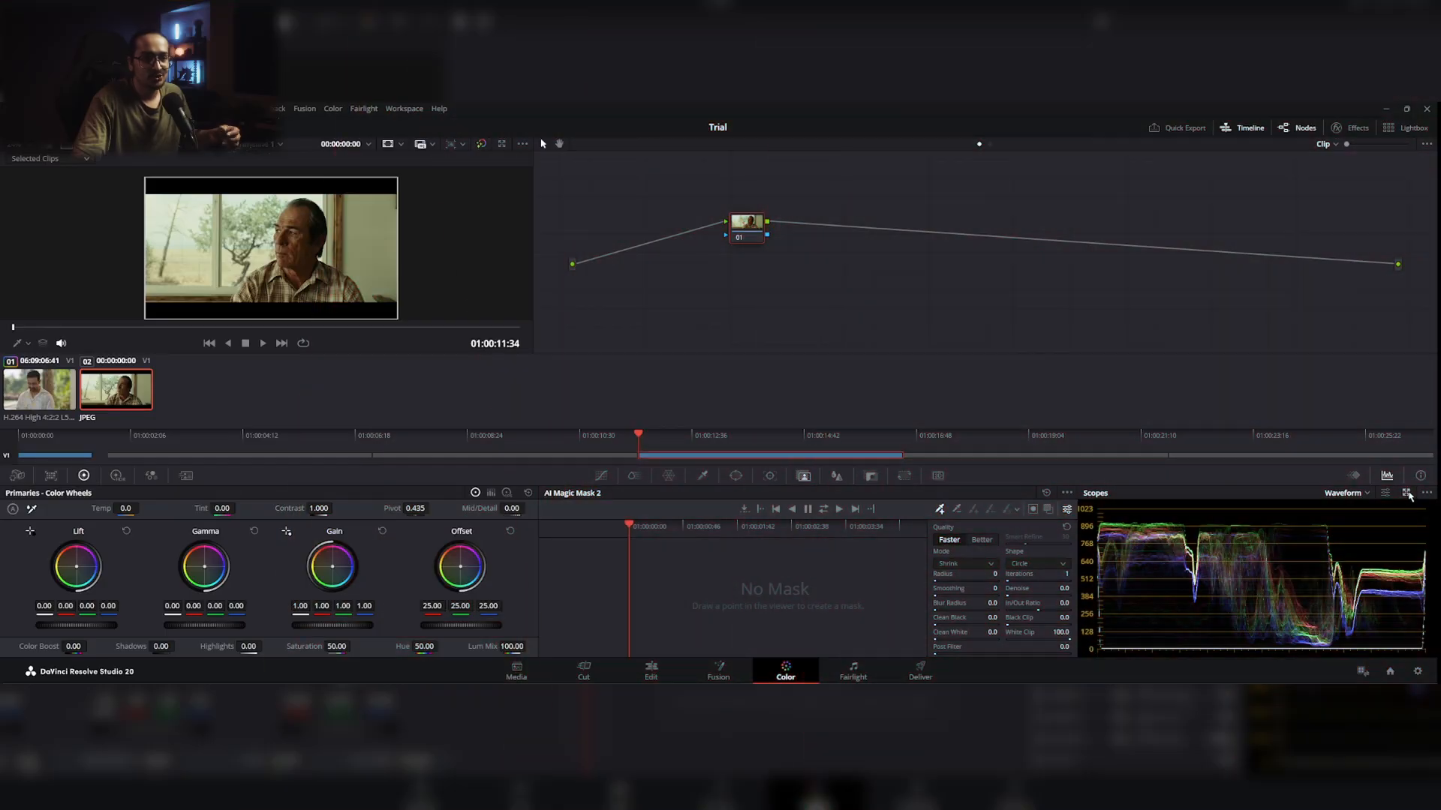
{"action": "left_click", "coordinate": [1407, 494]}
{"action": "left_click_drag", "start_coordinate": [1208, 289], "coordinate": [805, 195]}
{"action": "left_click", "coordinate": [1020, 208]}
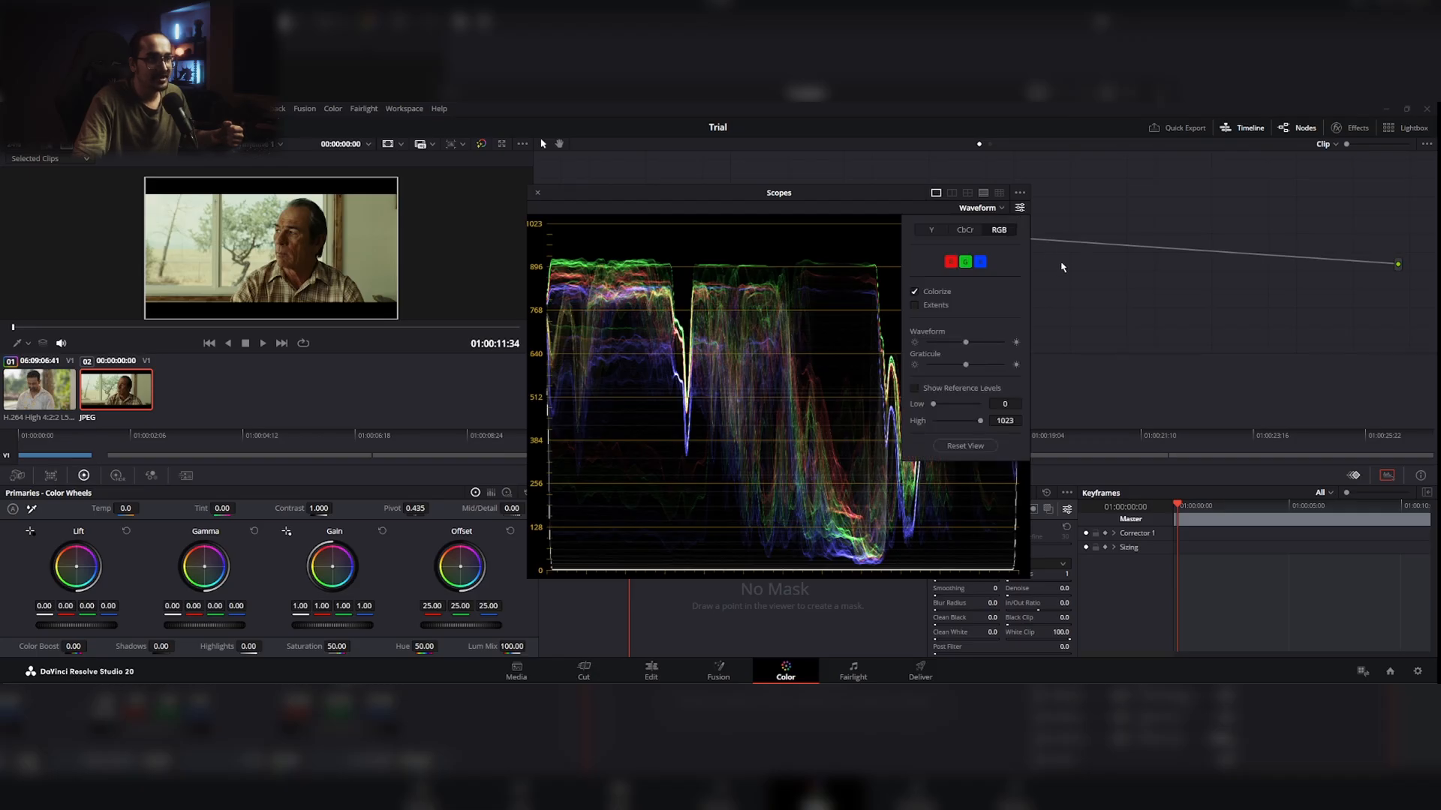
Step: Turn the scopes' Low Pass Filter off and on again to compare how the waveform is drawn
{"action": "left_click", "coordinate": [1020, 192]}
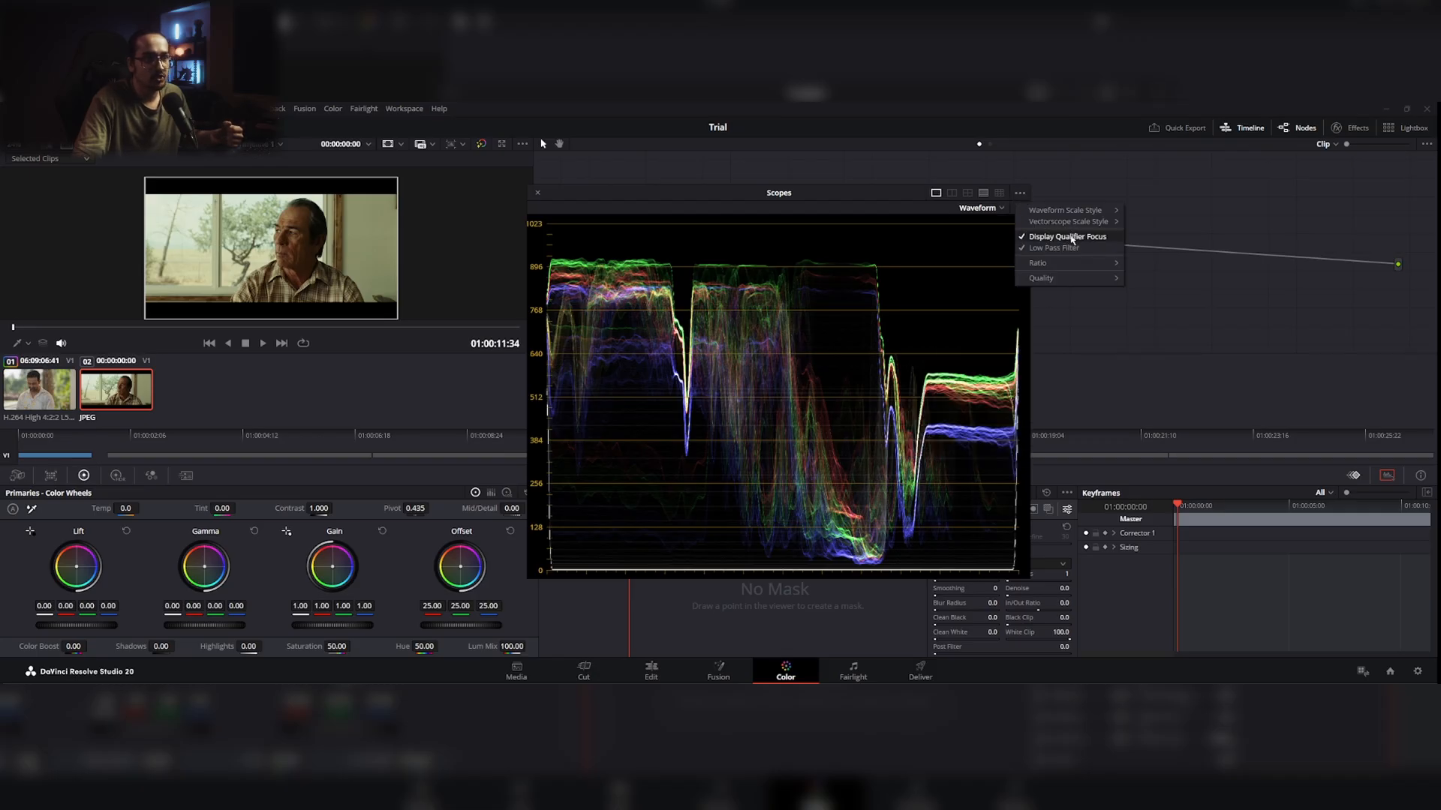
{"action": "left_click", "coordinate": [1070, 248]}
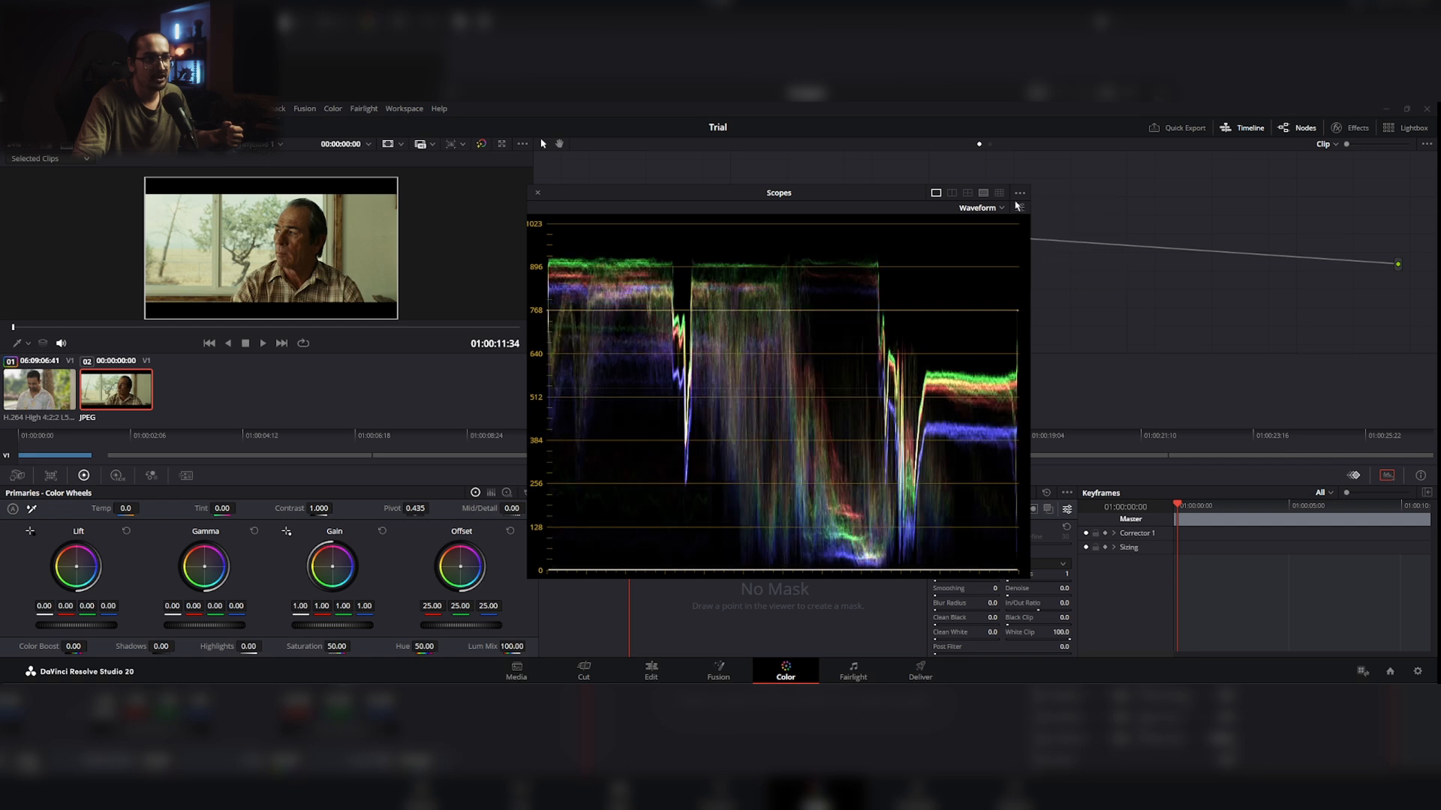
{"action": "left_click", "coordinate": [1021, 209]}
{"action": "left_click", "coordinate": [1019, 194]}
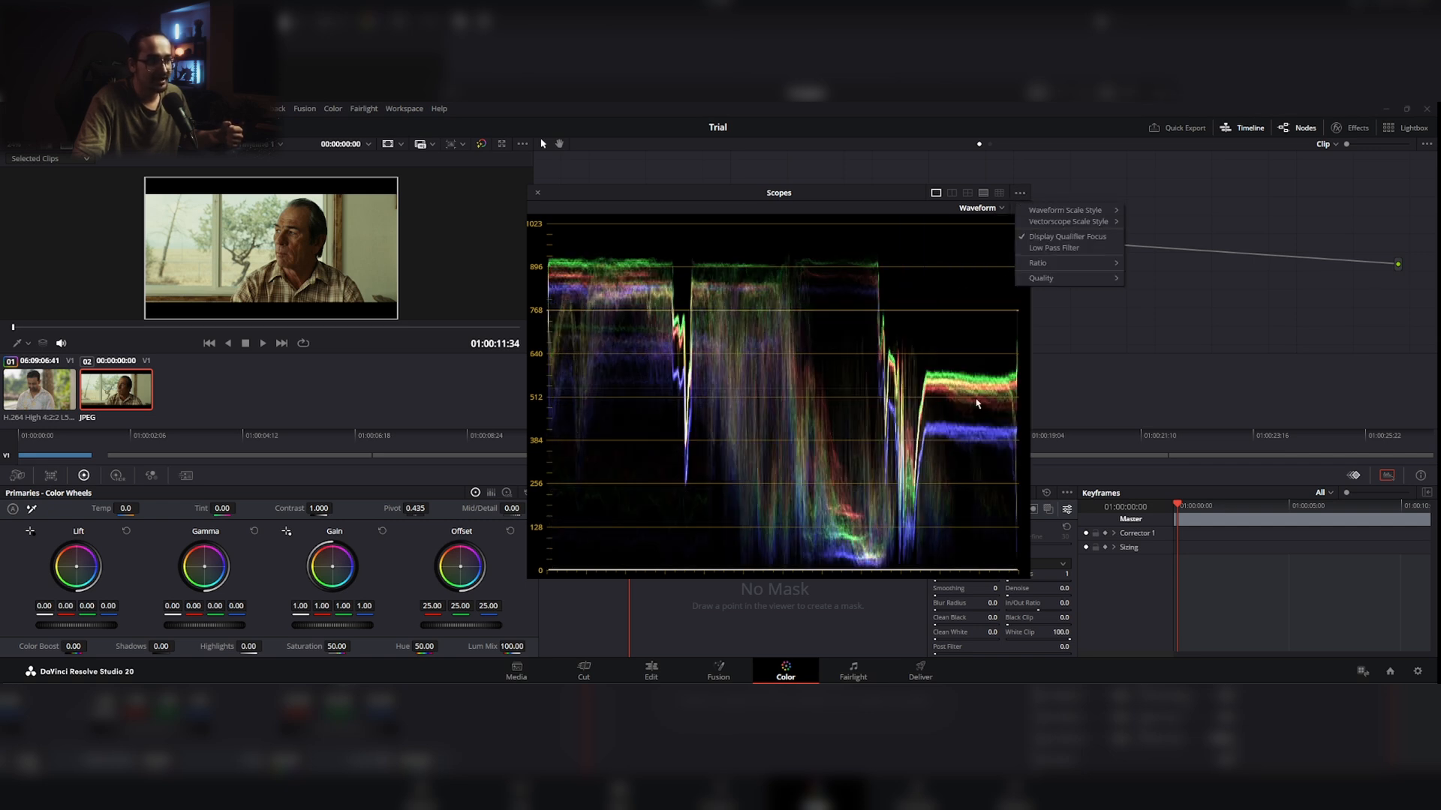
{"action": "left_click", "coordinate": [1068, 247]}
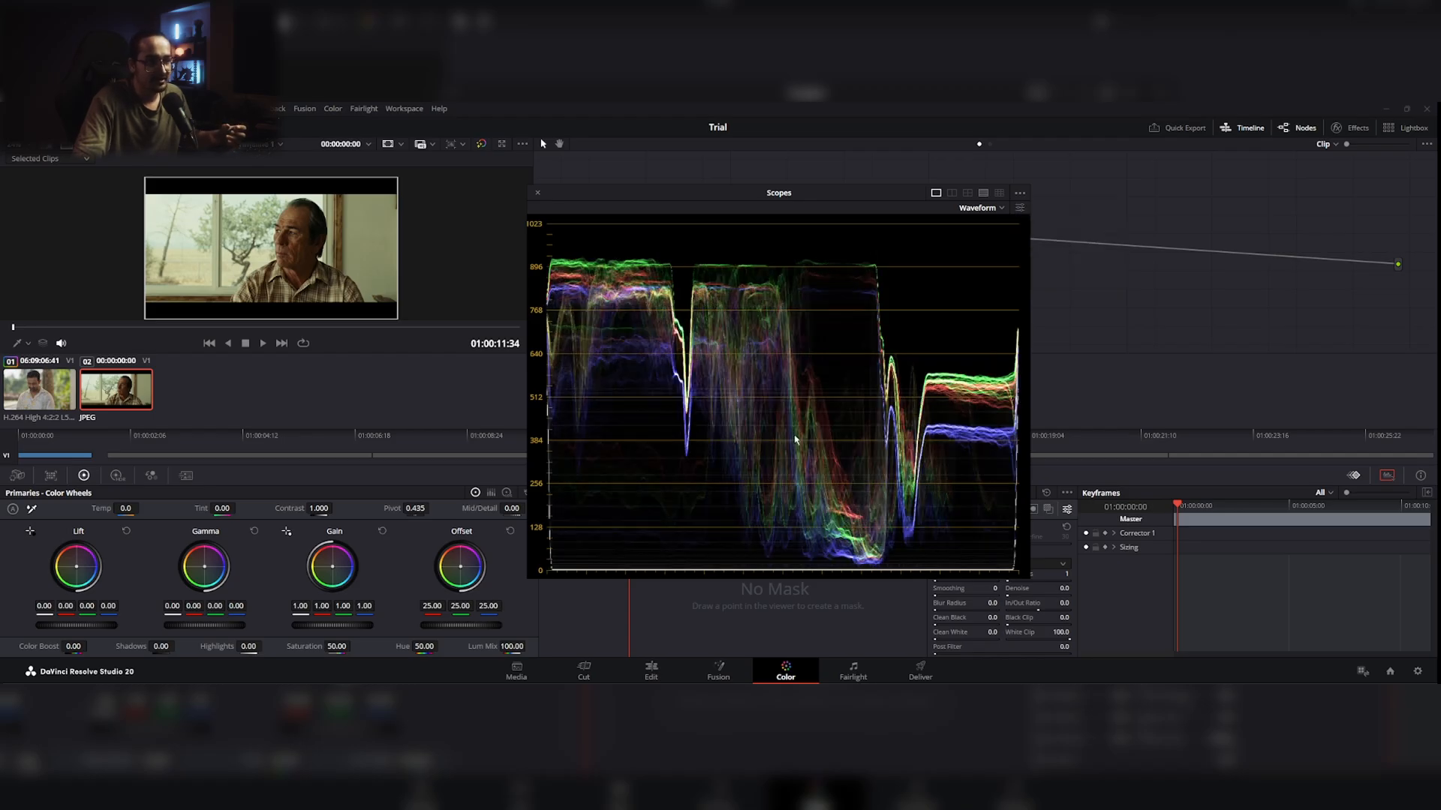
Step: Move the scopes window farther from the viewer and set the viewer's on-screen control to Qualifier
{"action": "left_click_drag", "start_coordinate": [885, 193], "coordinate": [942, 207]}
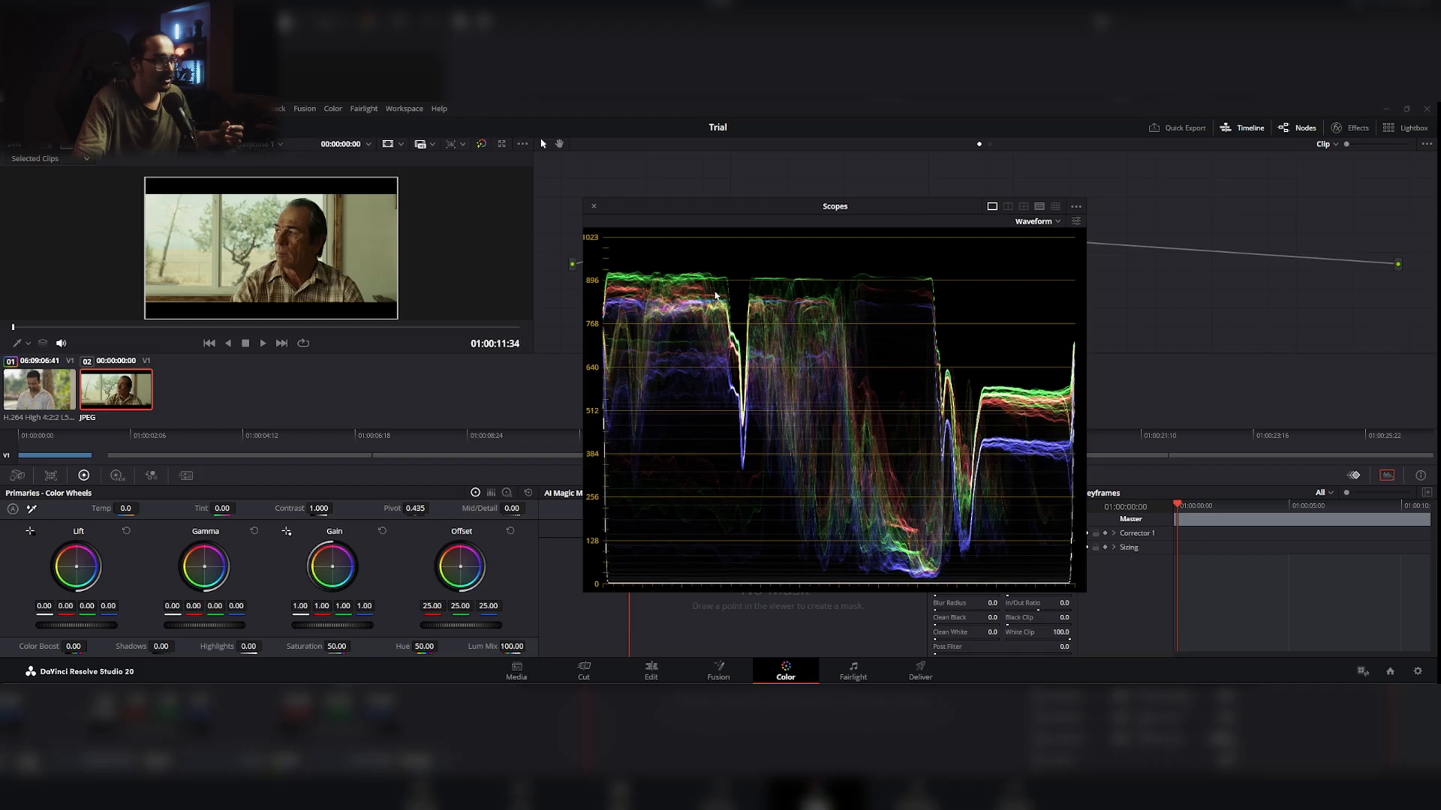
{"action": "left_click", "coordinate": [21, 346]}
{"action": "left_click", "coordinate": [45, 377]}
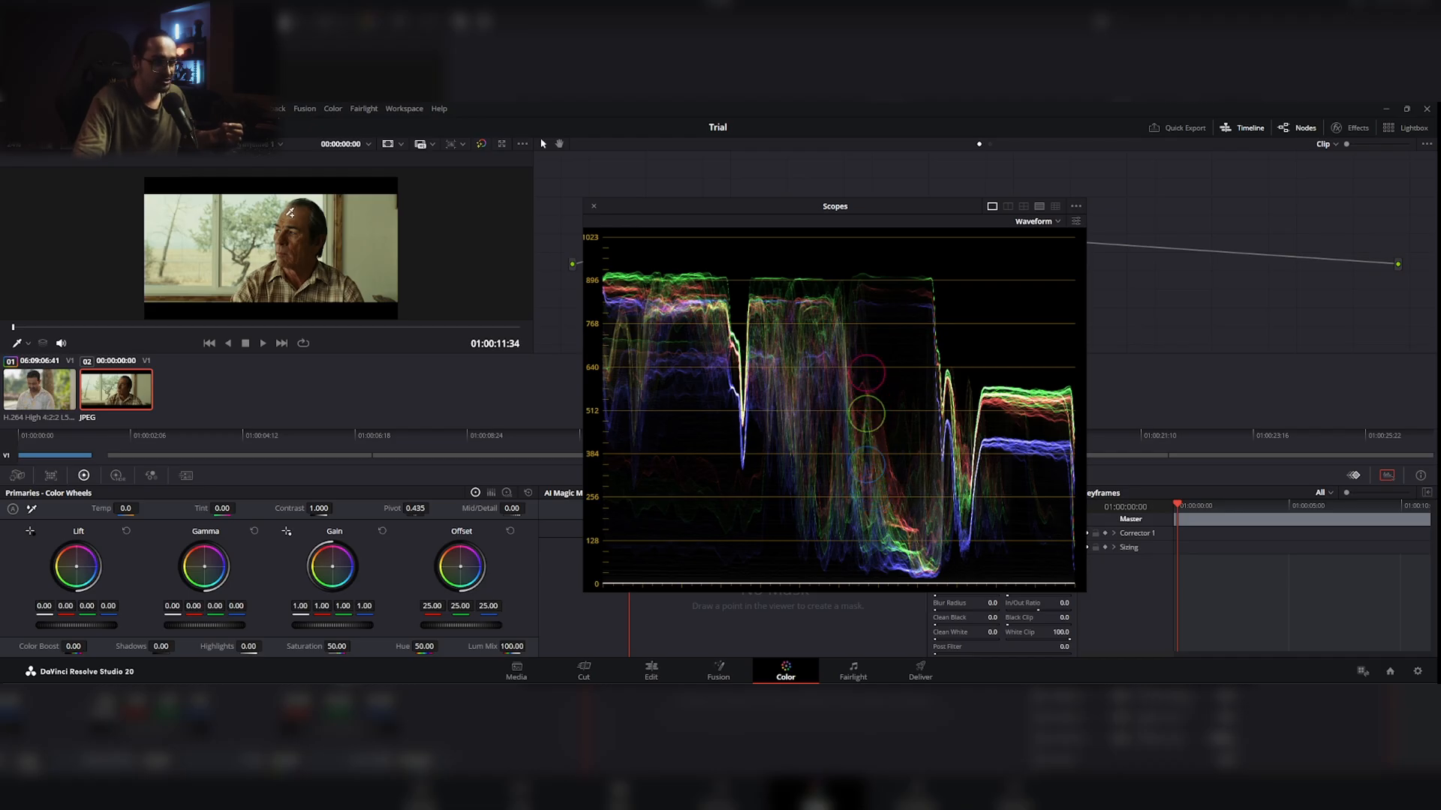
Step: Turn off Colorize for the RGB waveform and set the viewer's on-screen control to Qualifier again
{"action": "left_click", "coordinate": [1034, 223]}
{"action": "left_click", "coordinate": [1034, 222]}
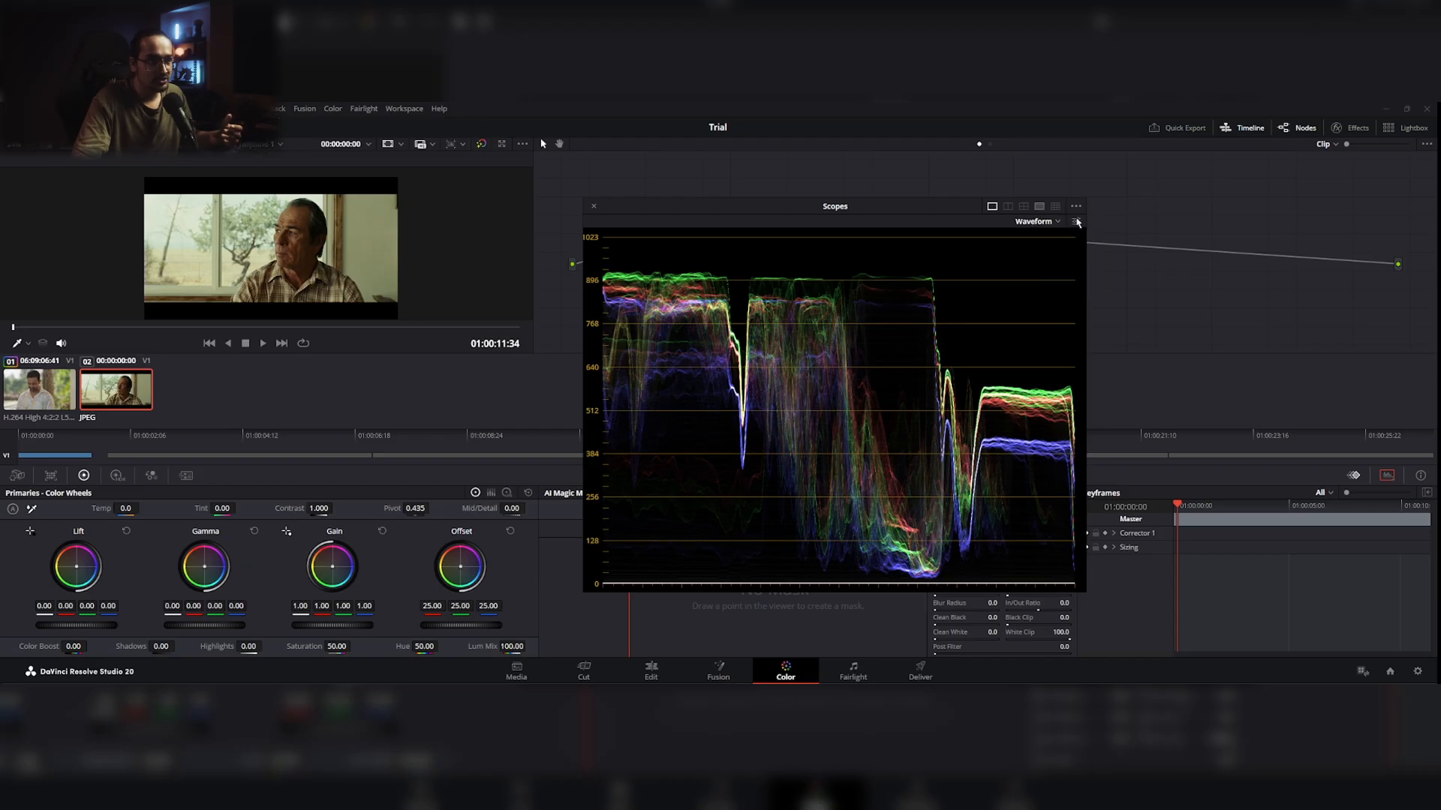
{"action": "left_click", "coordinate": [1076, 221]}
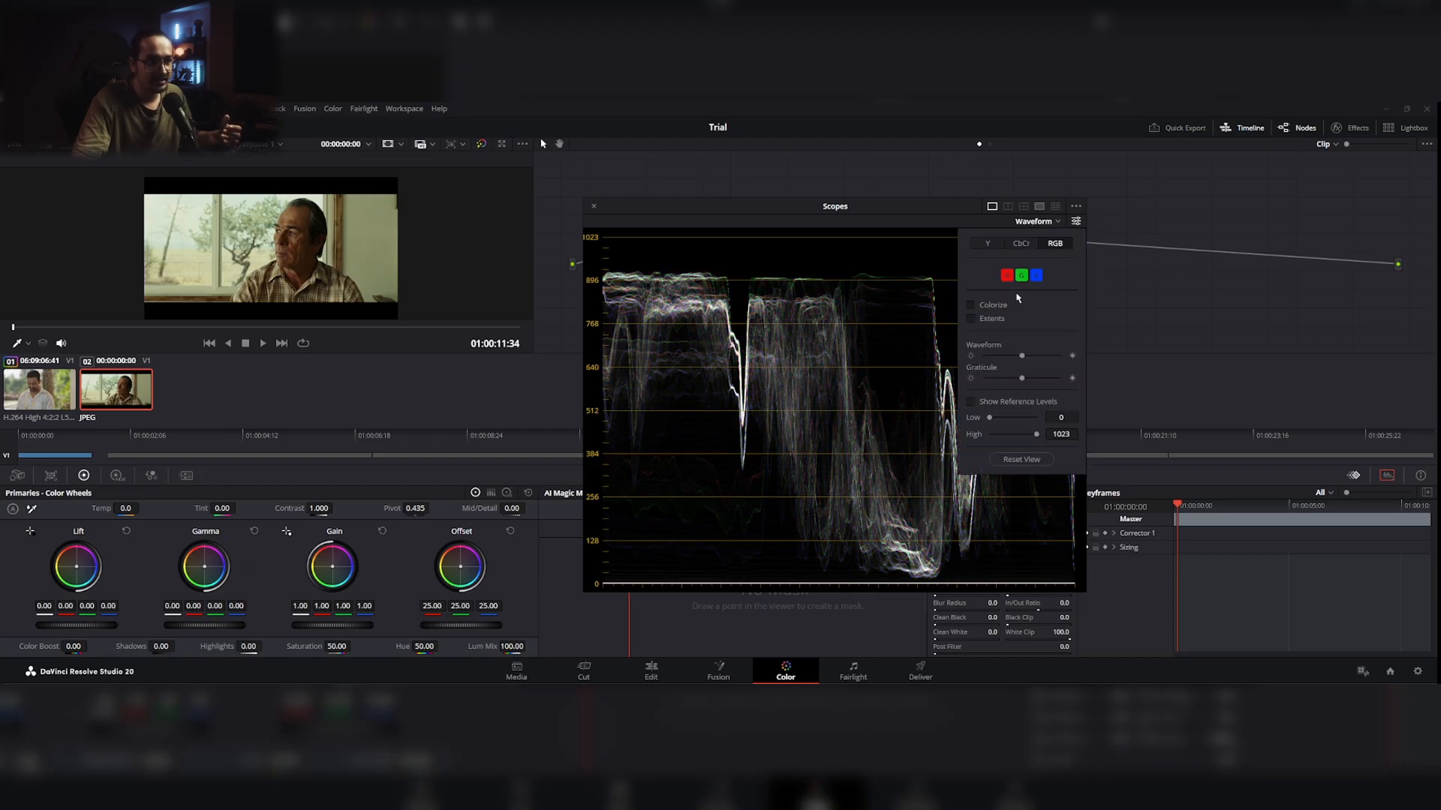
{"action": "left_click", "coordinate": [1057, 223]}
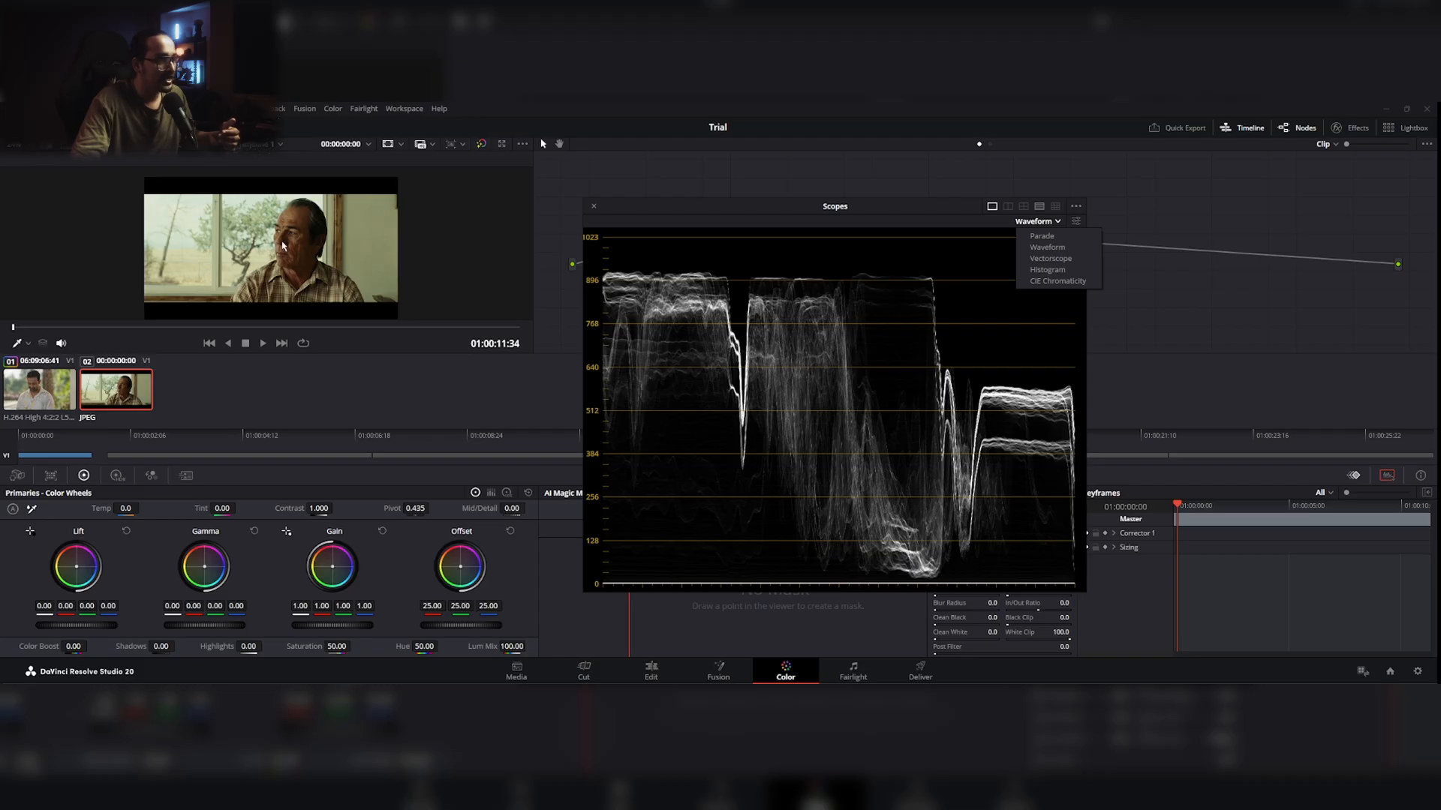
{"action": "left_click", "coordinate": [16, 345]}
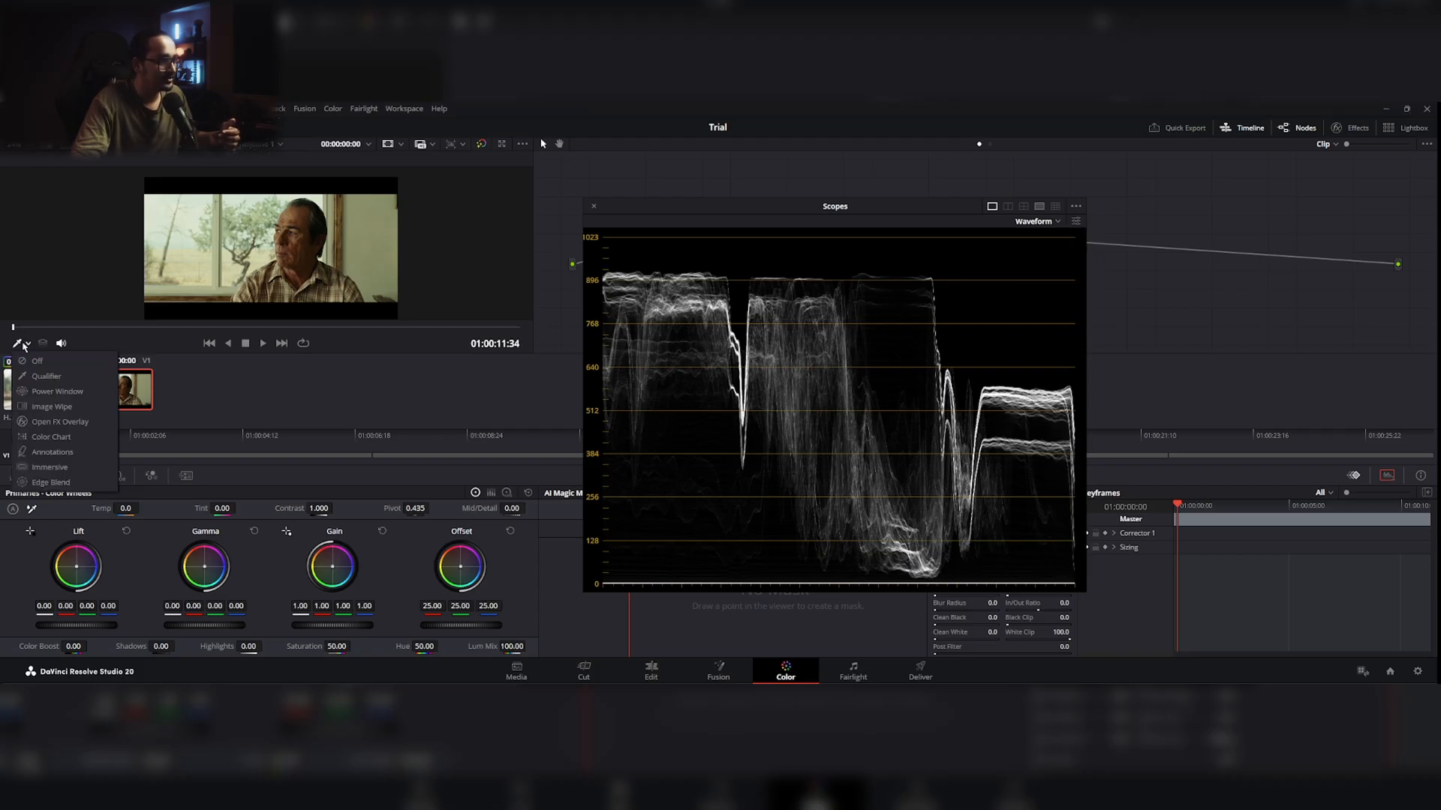
{"action": "left_click", "coordinate": [52, 378]}
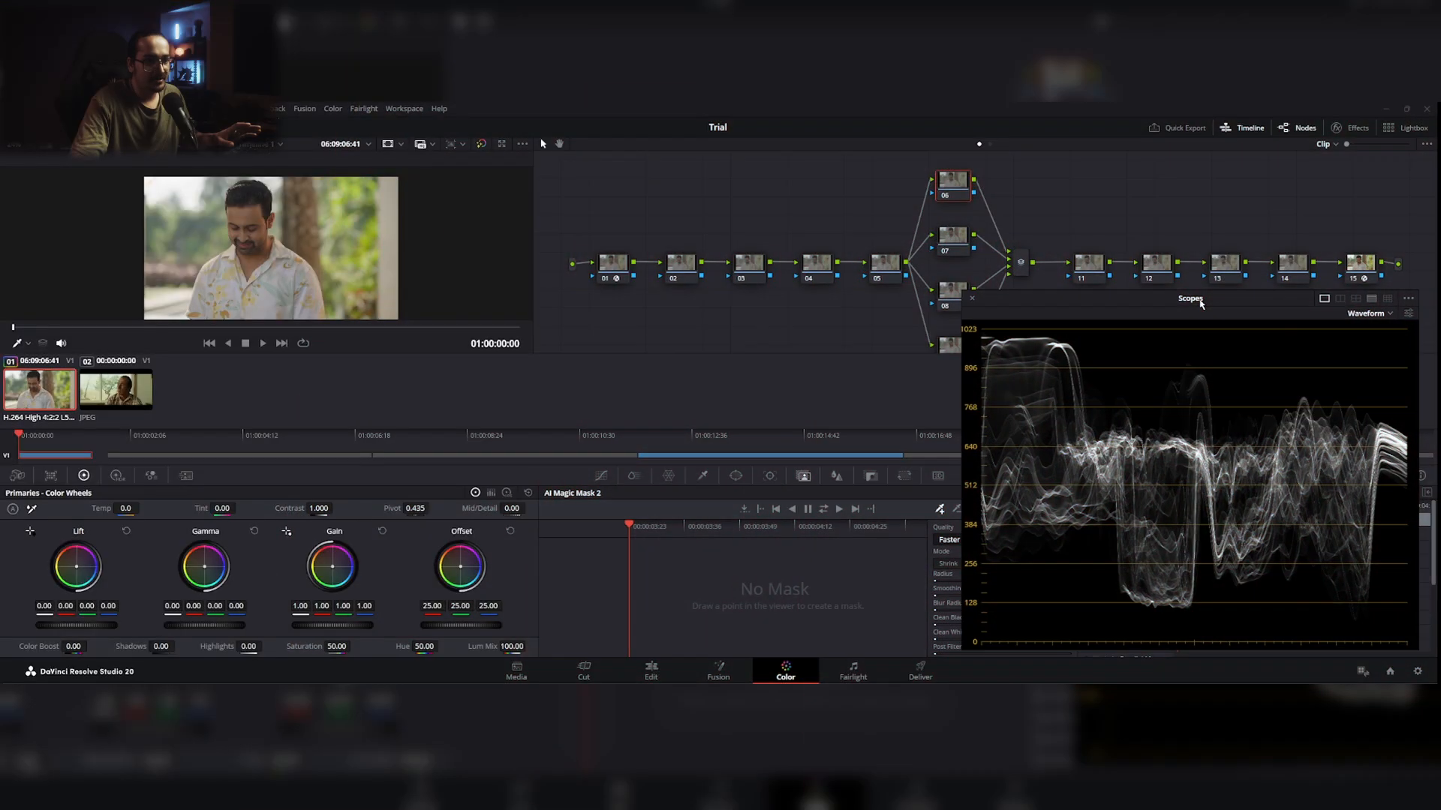
Step: Label node 02 of the Sony clip "bal" for the balance adjustment
{"action": "left_click_drag", "start_coordinate": [1200, 301], "coordinate": [1200, 299]}
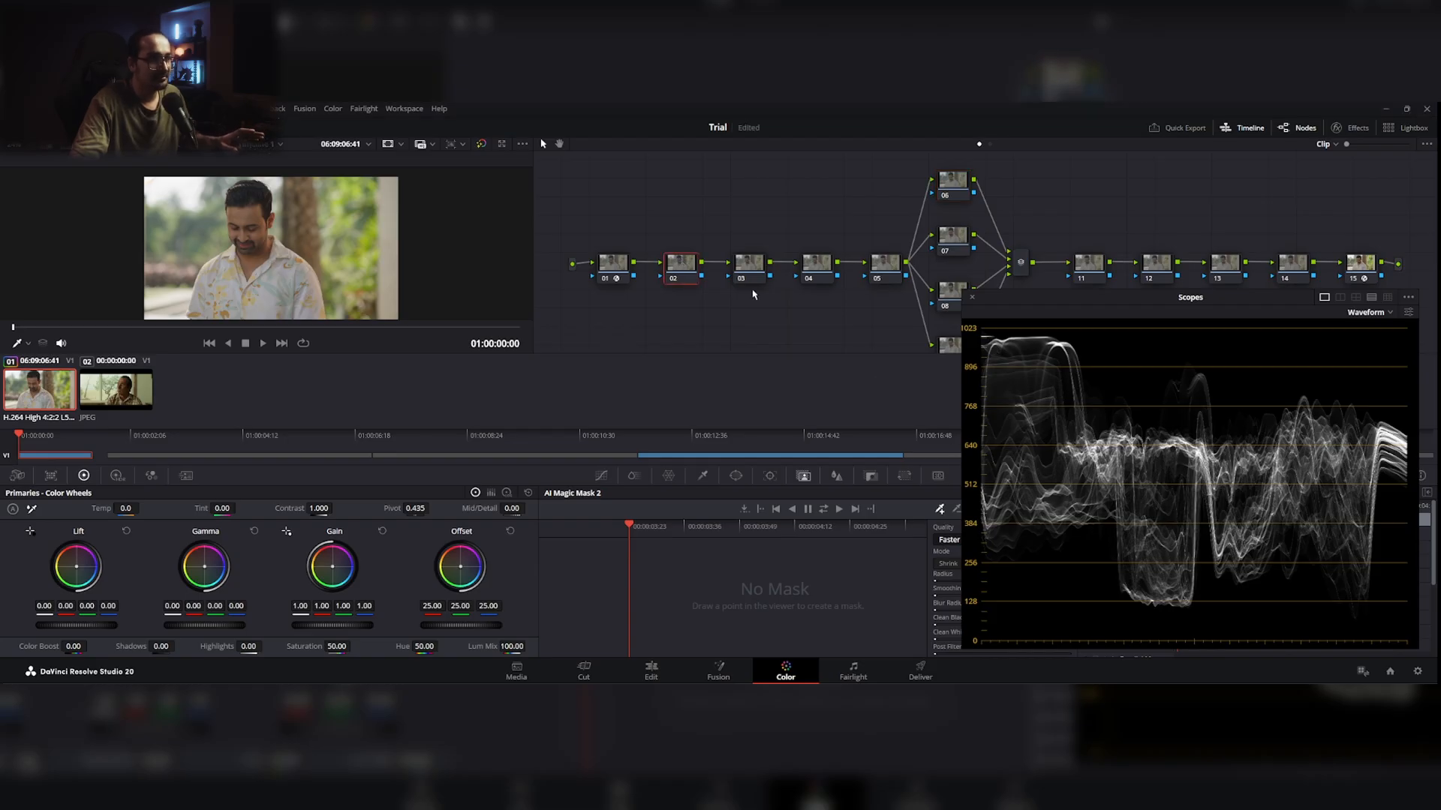
{"action": "right_click", "coordinate": [693, 275]}
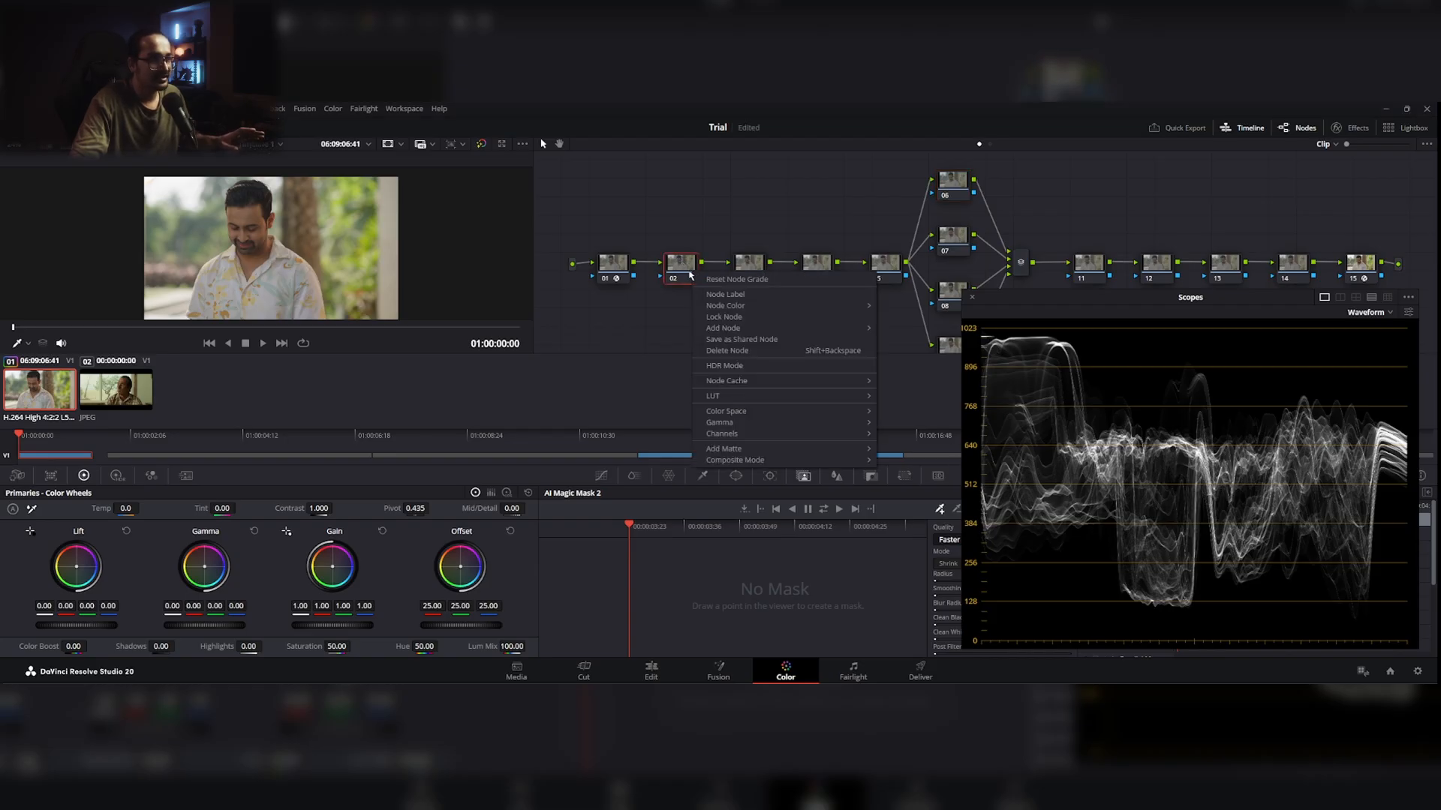
{"action": "left_click", "coordinate": [777, 303]}
{"action": "type", "text": "bal"}
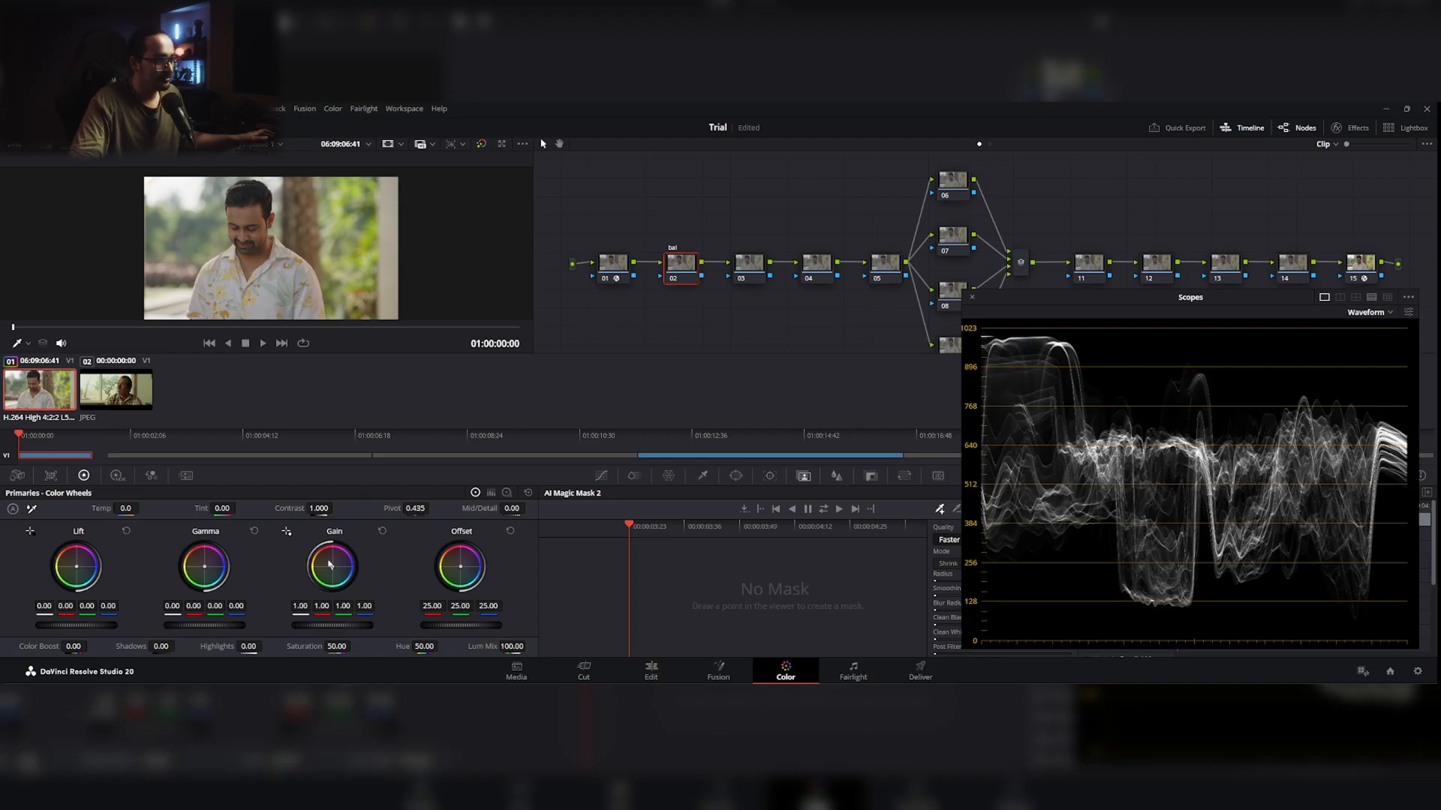
Step: Balance the exposure on node 02 with Gain at 0.85, Lift at -0.05 and Gamma at 0.13
{"action": "left_click_drag", "start_coordinate": [333, 625], "coordinate": [301, 626]}
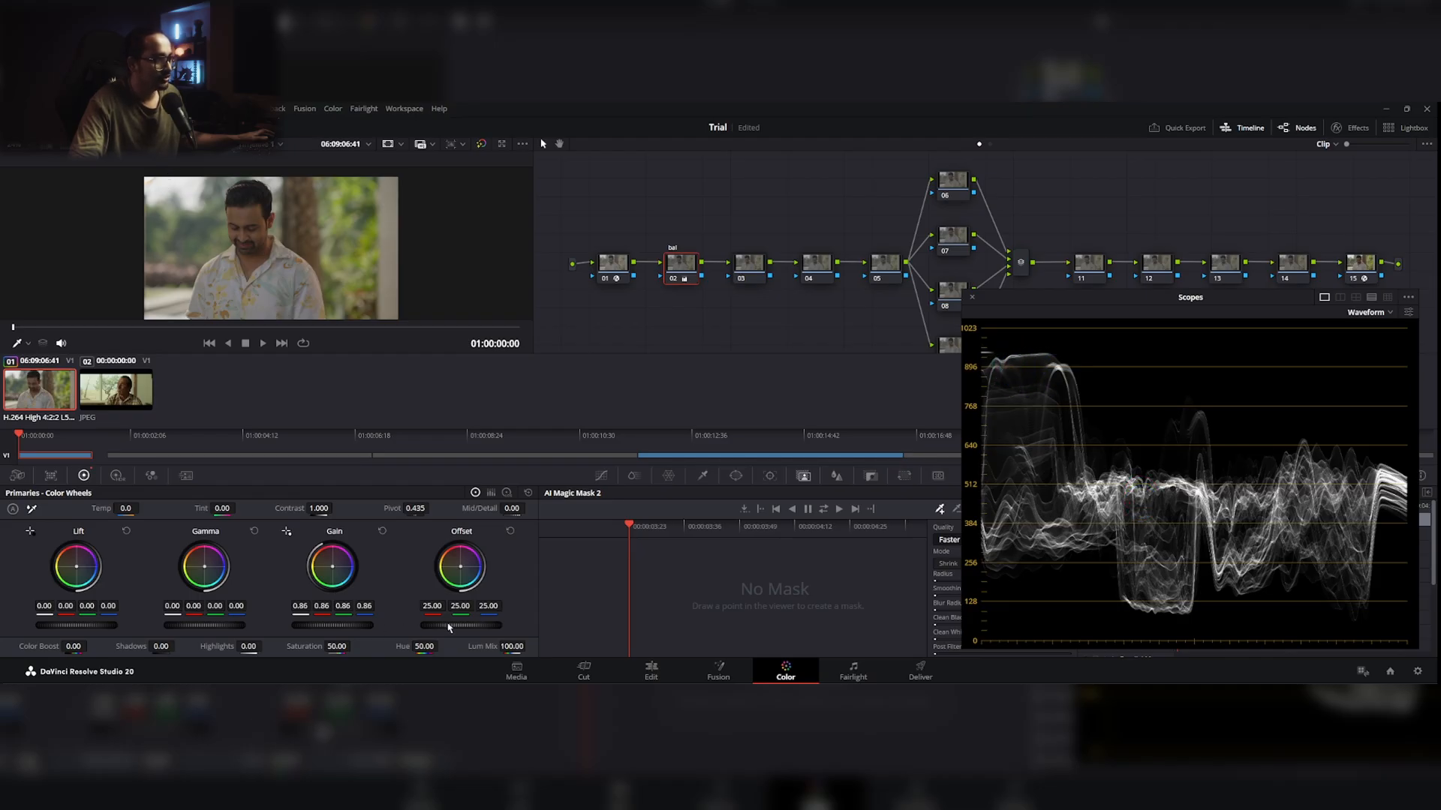
{"action": "left_click_drag", "start_coordinate": [332, 625], "coordinate": [326, 625]}
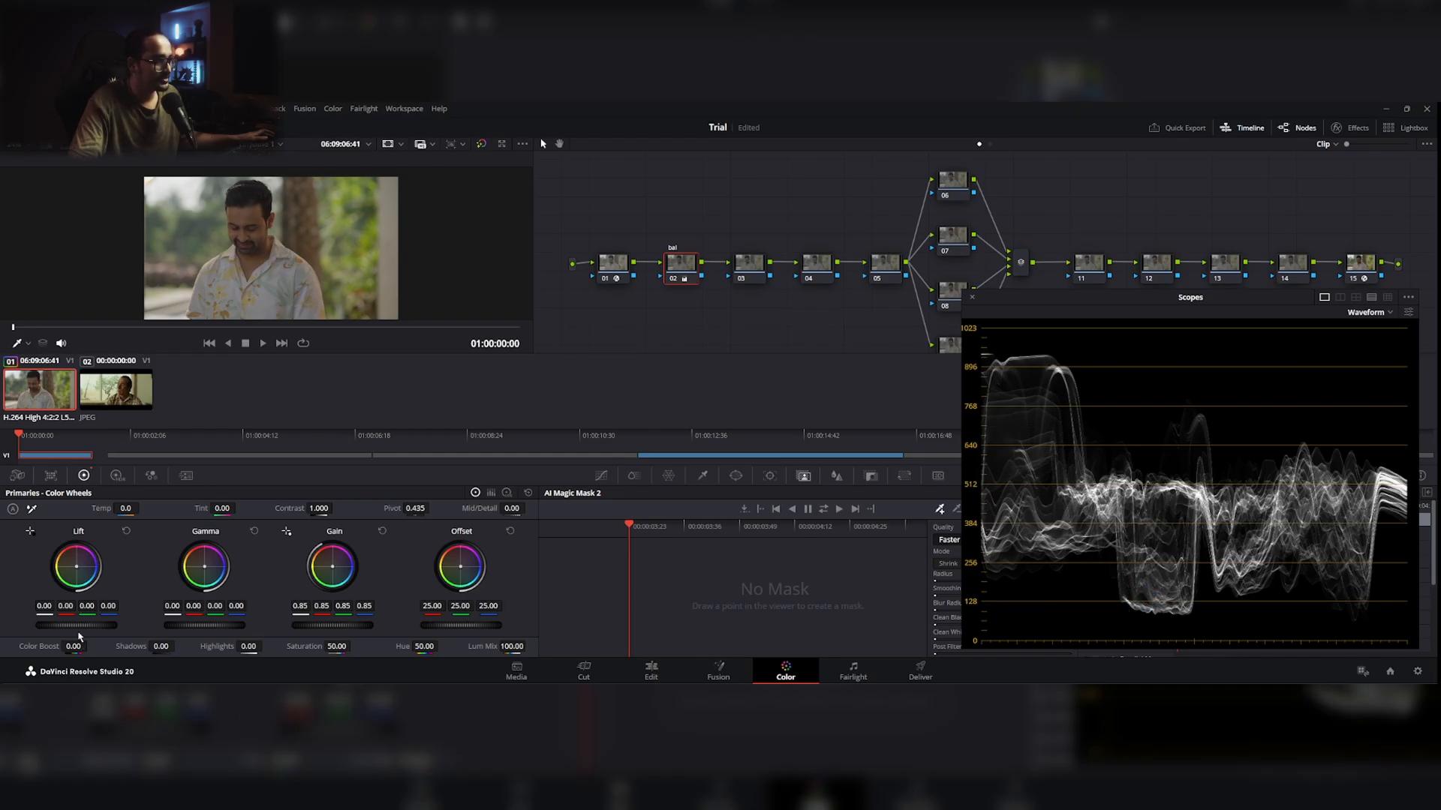
{"action": "left_click_drag", "start_coordinate": [77, 629], "coordinate": [57, 629]}
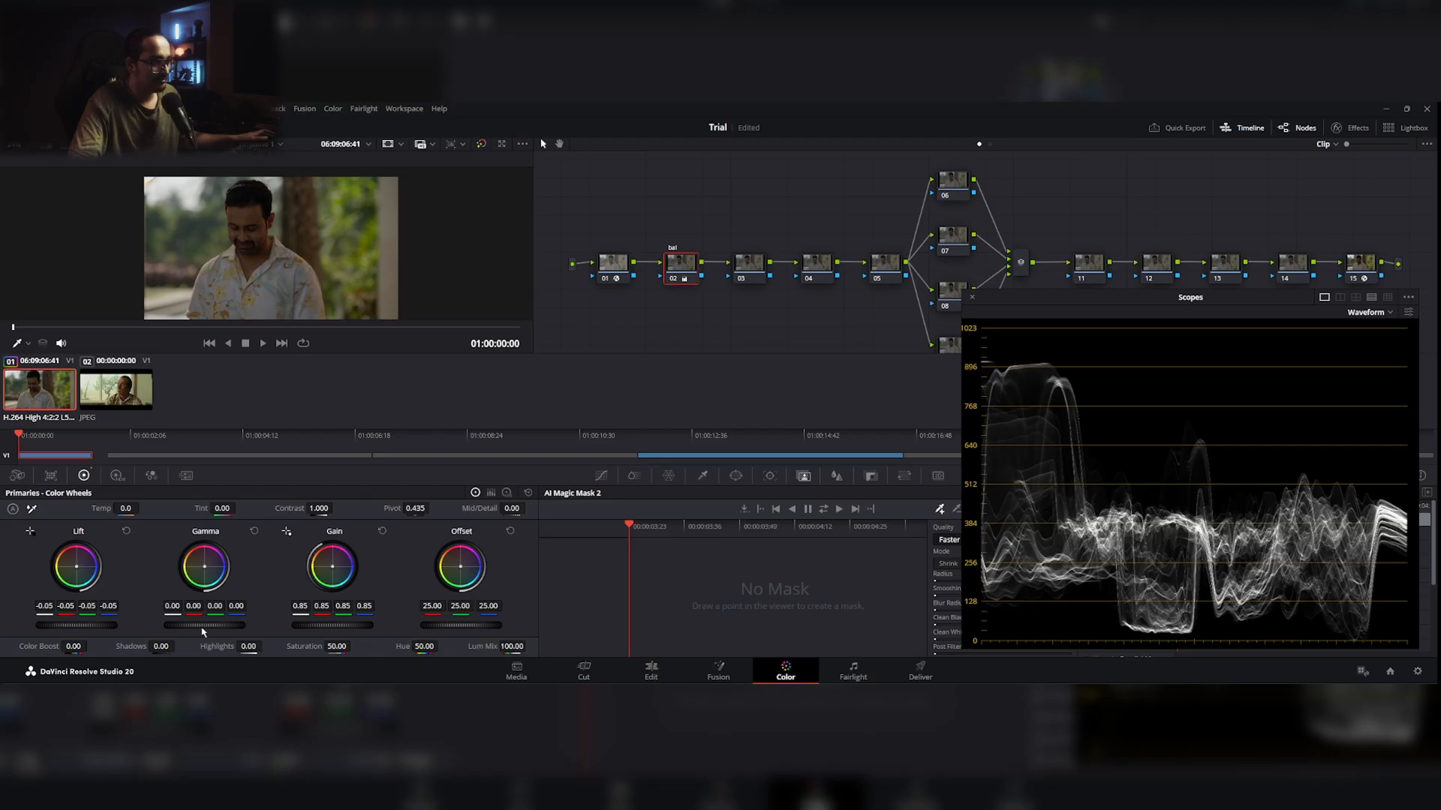
{"action": "left_click_drag", "start_coordinate": [204, 630], "coordinate": [236, 630]}
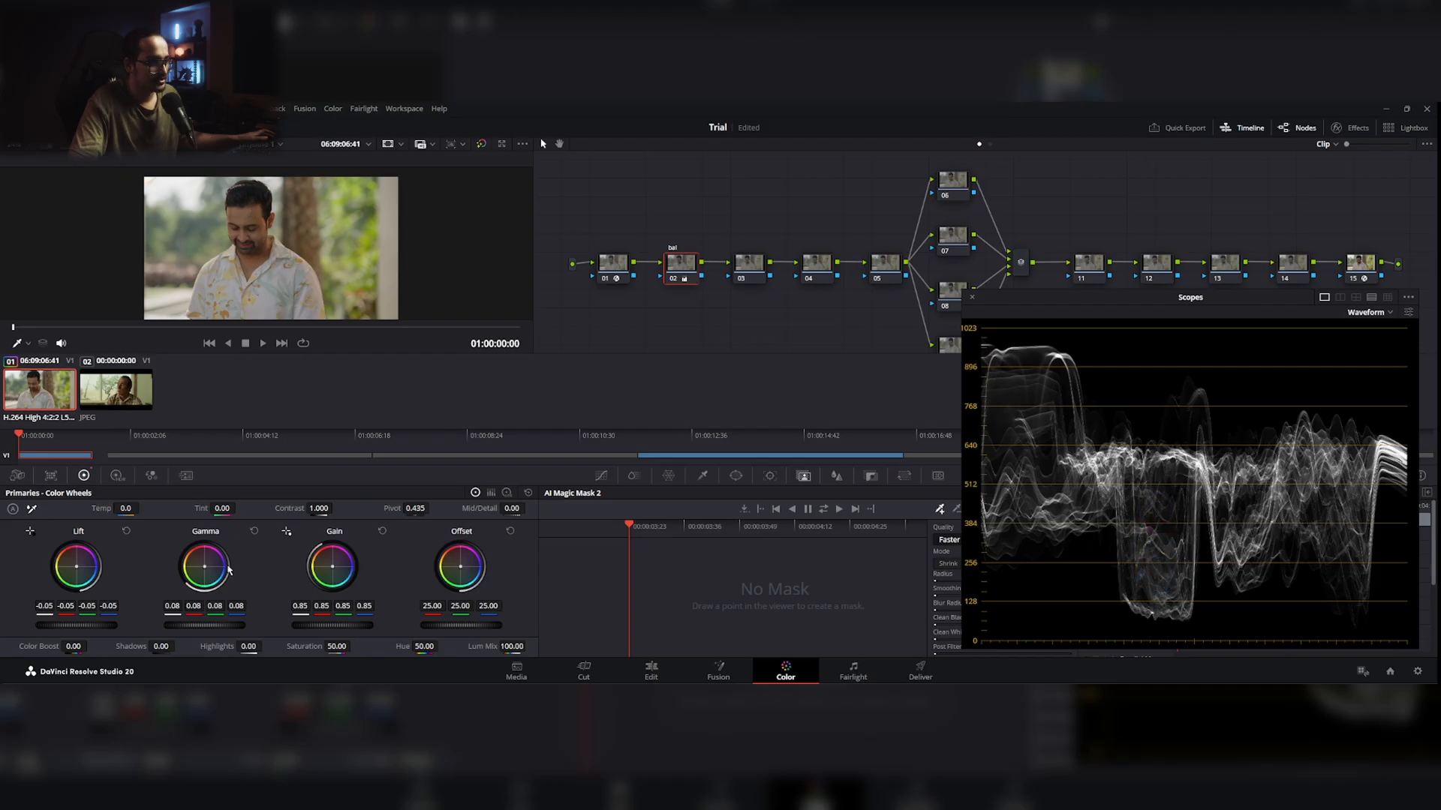
{"action": "left_click_drag", "start_coordinate": [203, 629], "coordinate": [239, 629]}
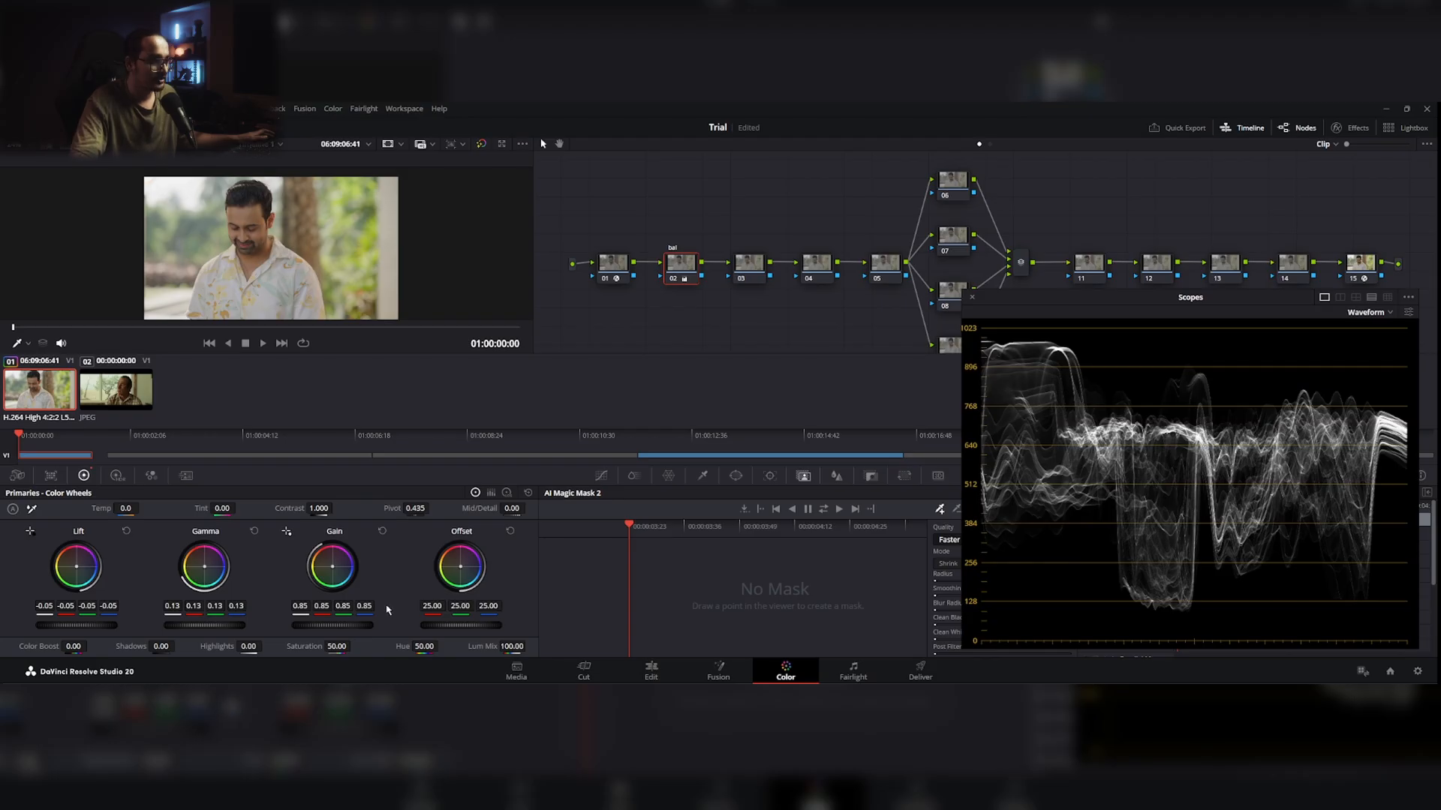
Step: Refine node 02's contrast by setting Gain to 0.77, Lift to -0.09 and Gamma to 0.16
{"action": "left_click_drag", "start_coordinate": [332, 625], "coordinate": [315, 625]}
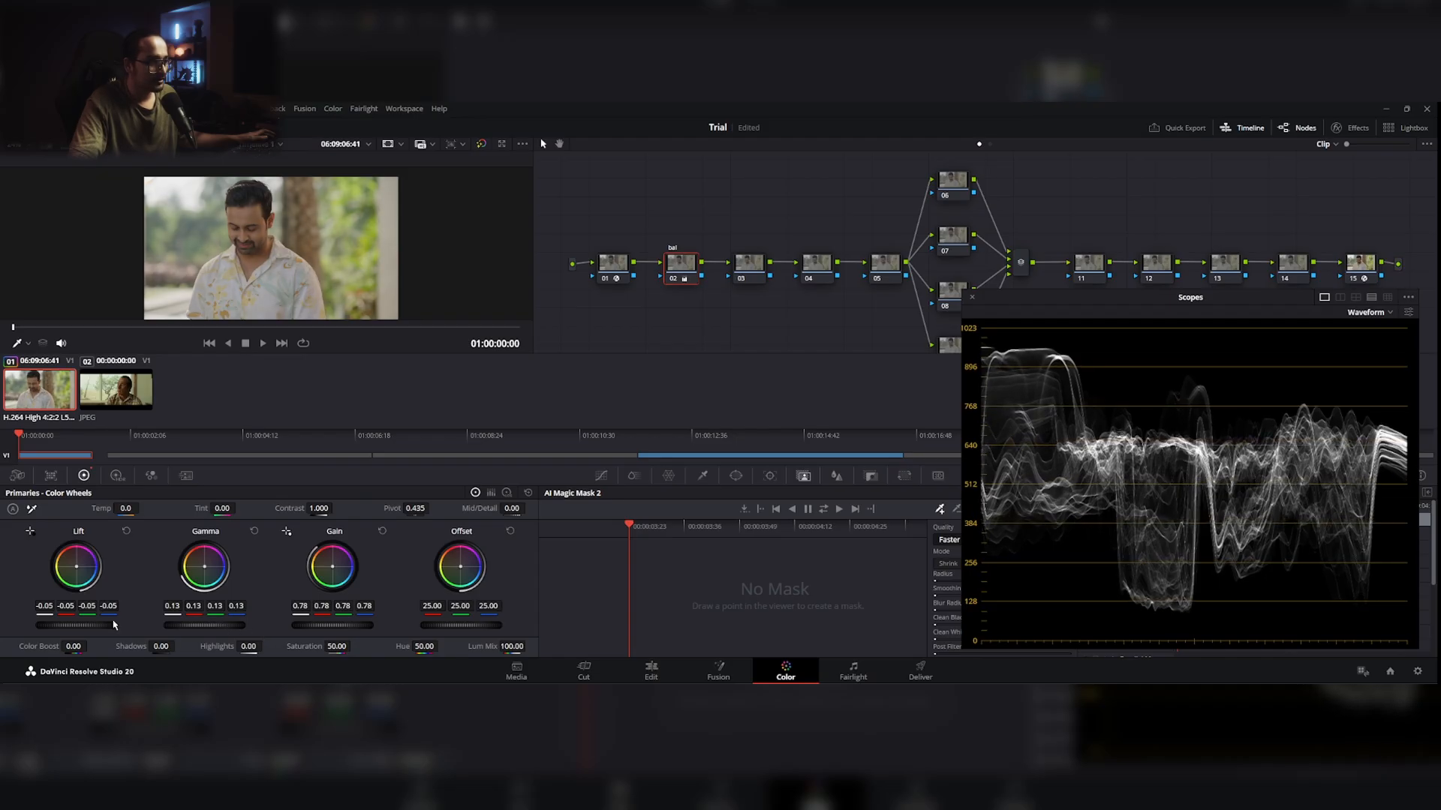
{"action": "left_click_drag", "start_coordinate": [77, 625], "coordinate": [66, 625]}
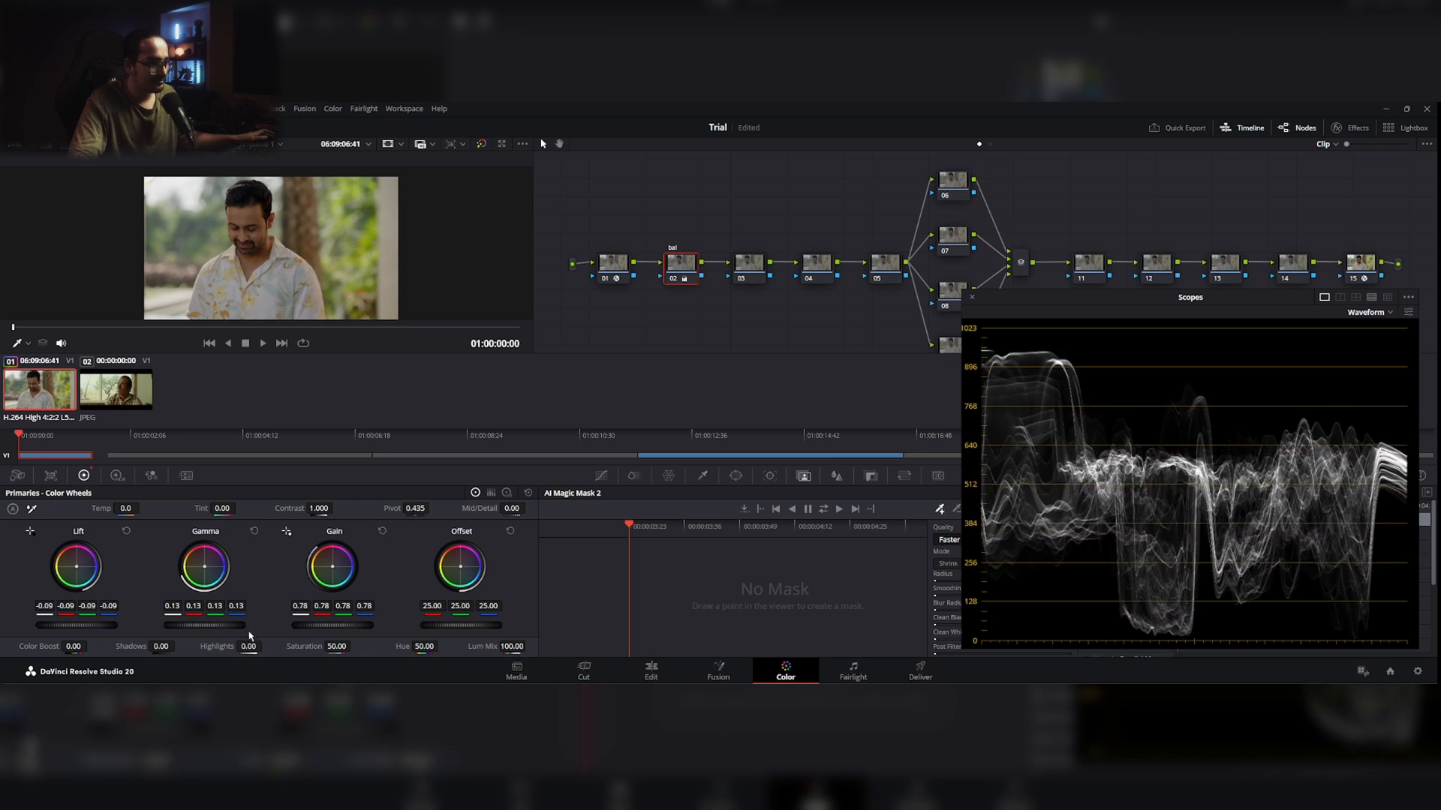
{"action": "left_click_drag", "start_coordinate": [201, 629], "coordinate": [206, 629]}
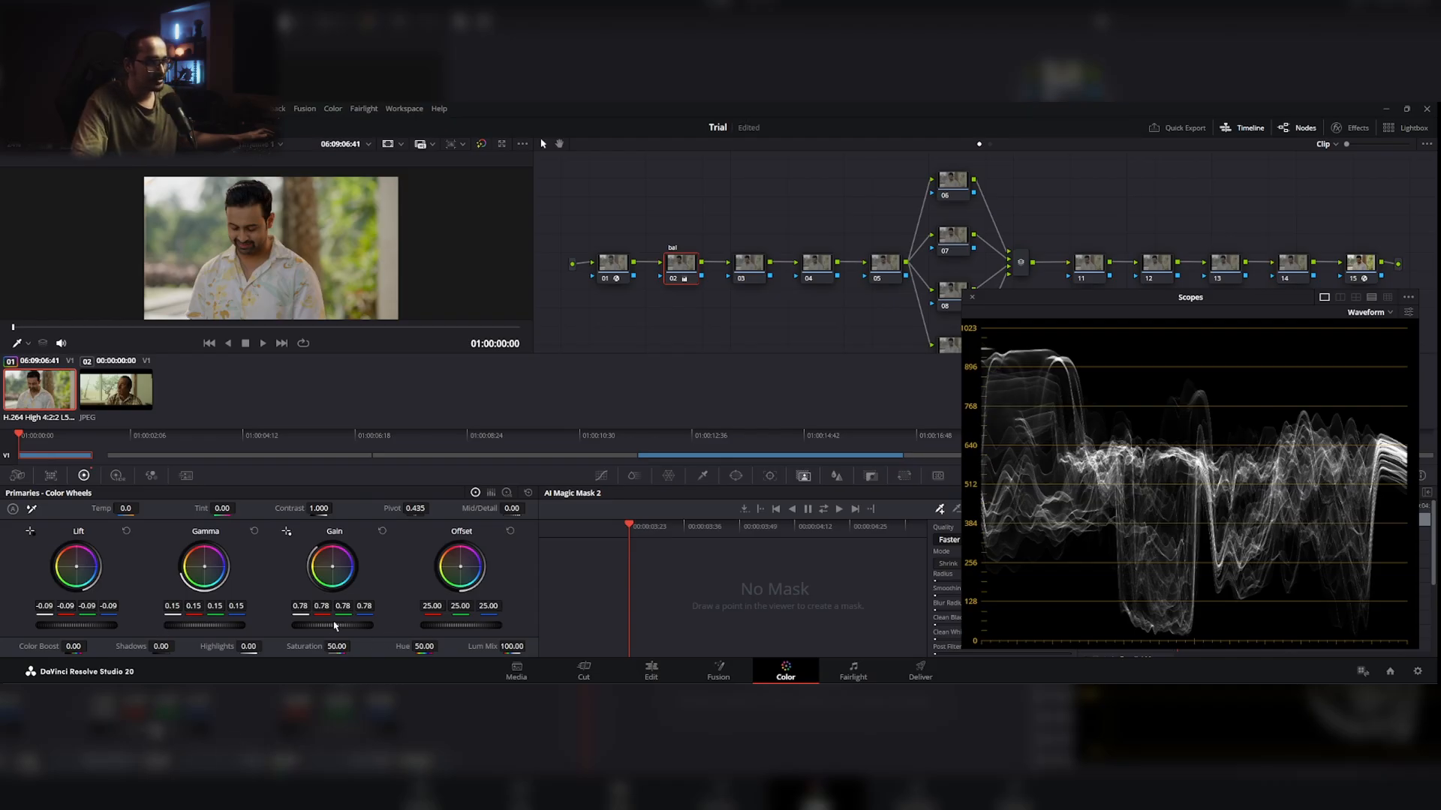
{"action": "left_click_drag", "start_coordinate": [332, 625], "coordinate": [329, 626]}
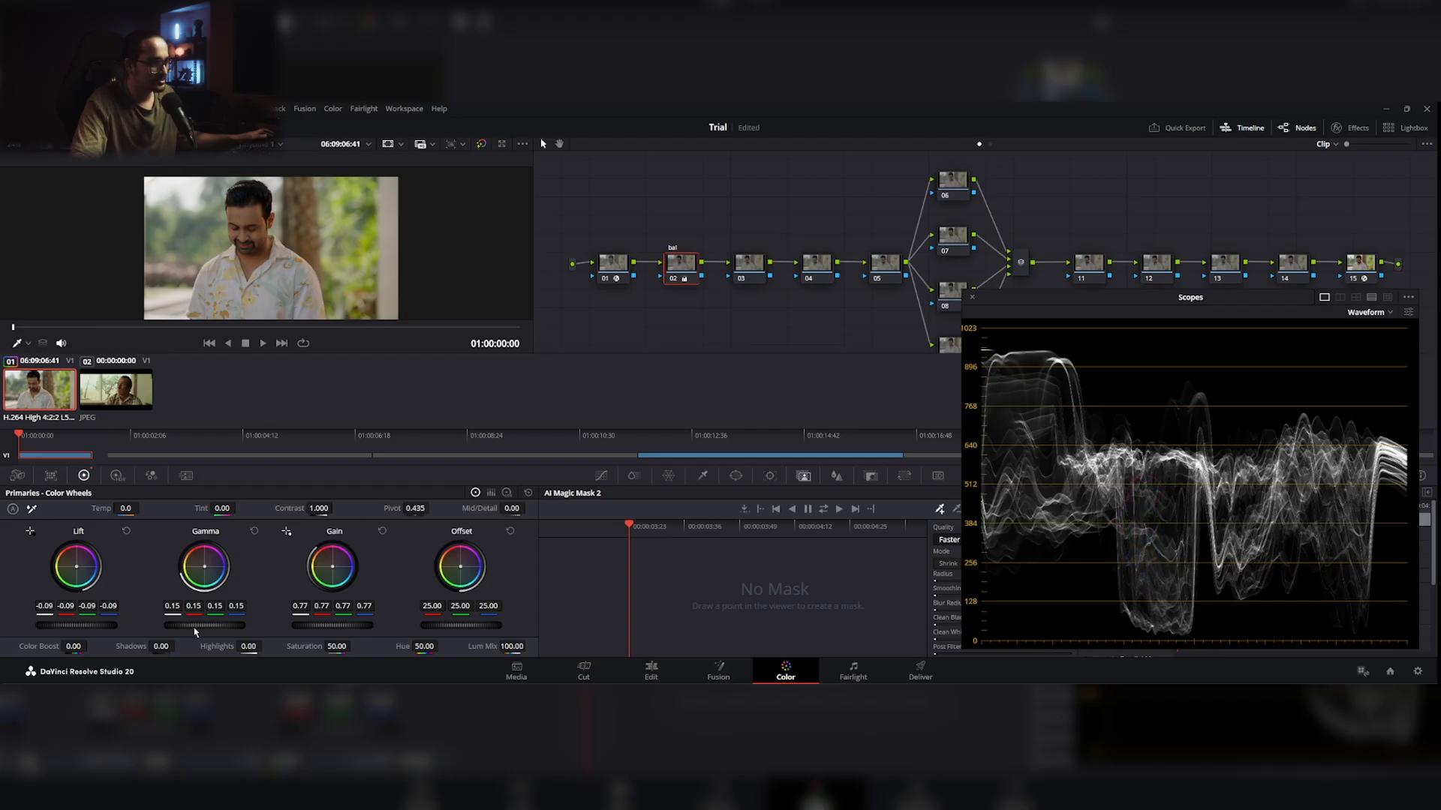
{"action": "left_click_drag", "start_coordinate": [205, 628], "coordinate": [218, 627]}
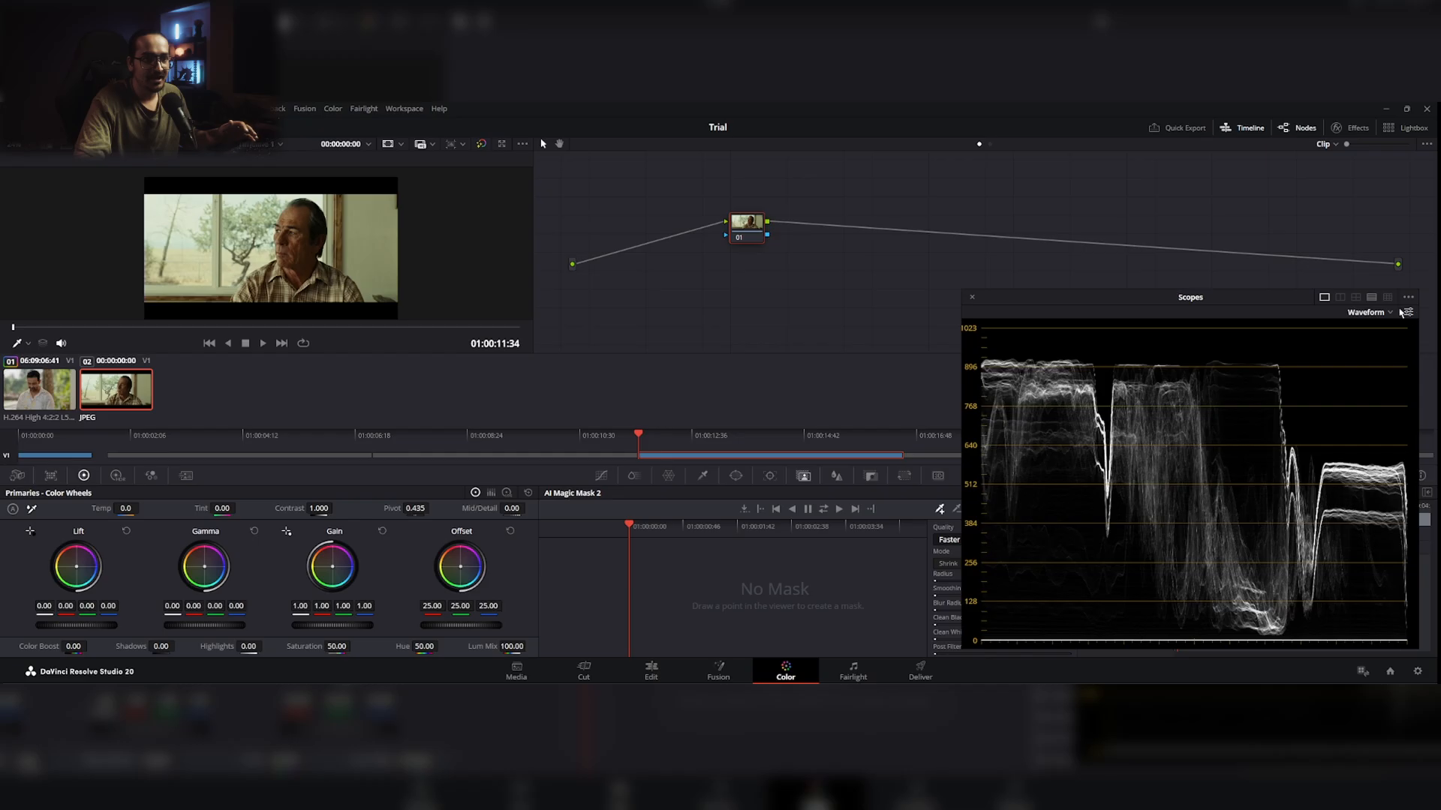
Step: Turn on Colorize for the RGB waveform while the reference film still is shown
{"action": "left_click", "coordinate": [1408, 313]}
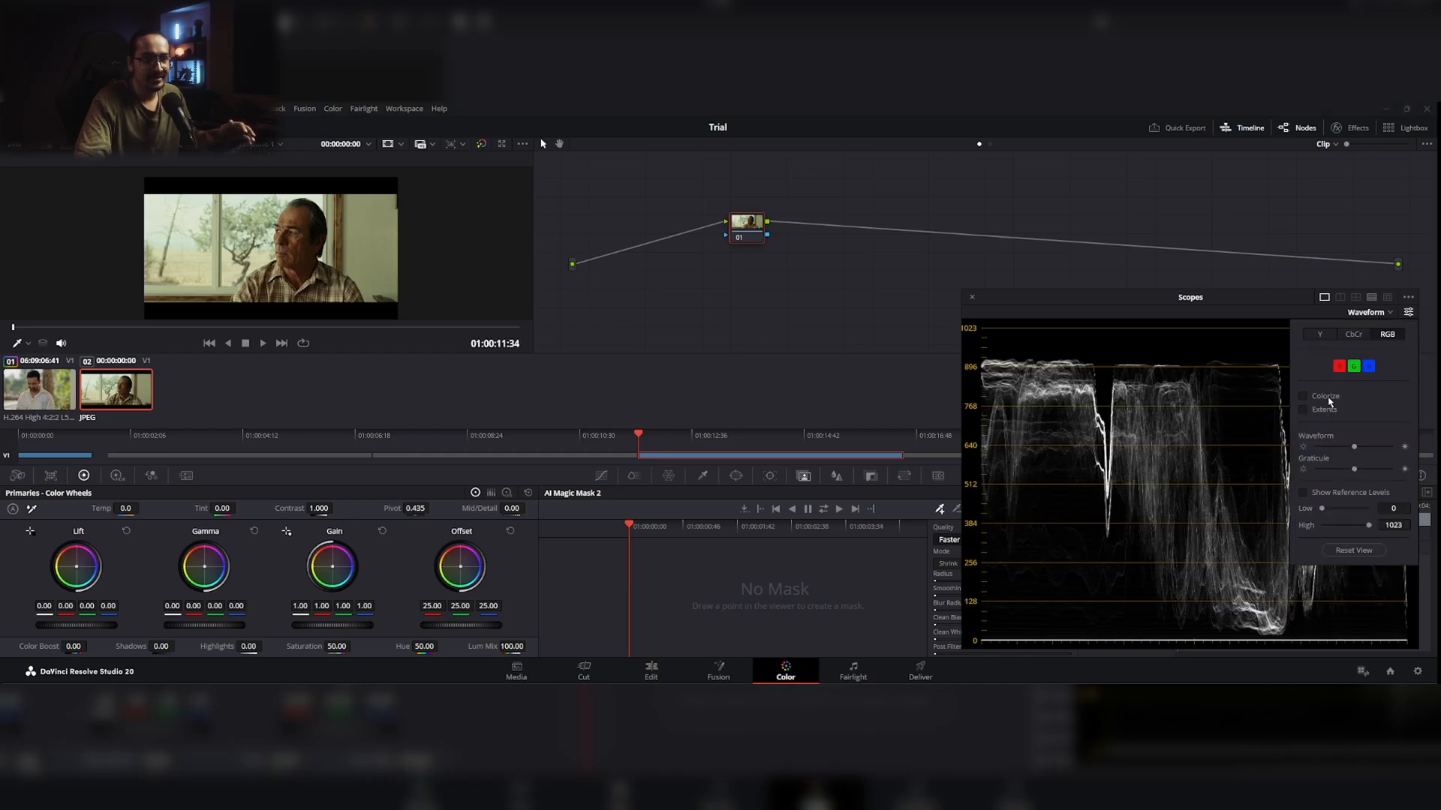
{"action": "left_click", "coordinate": [1408, 314]}
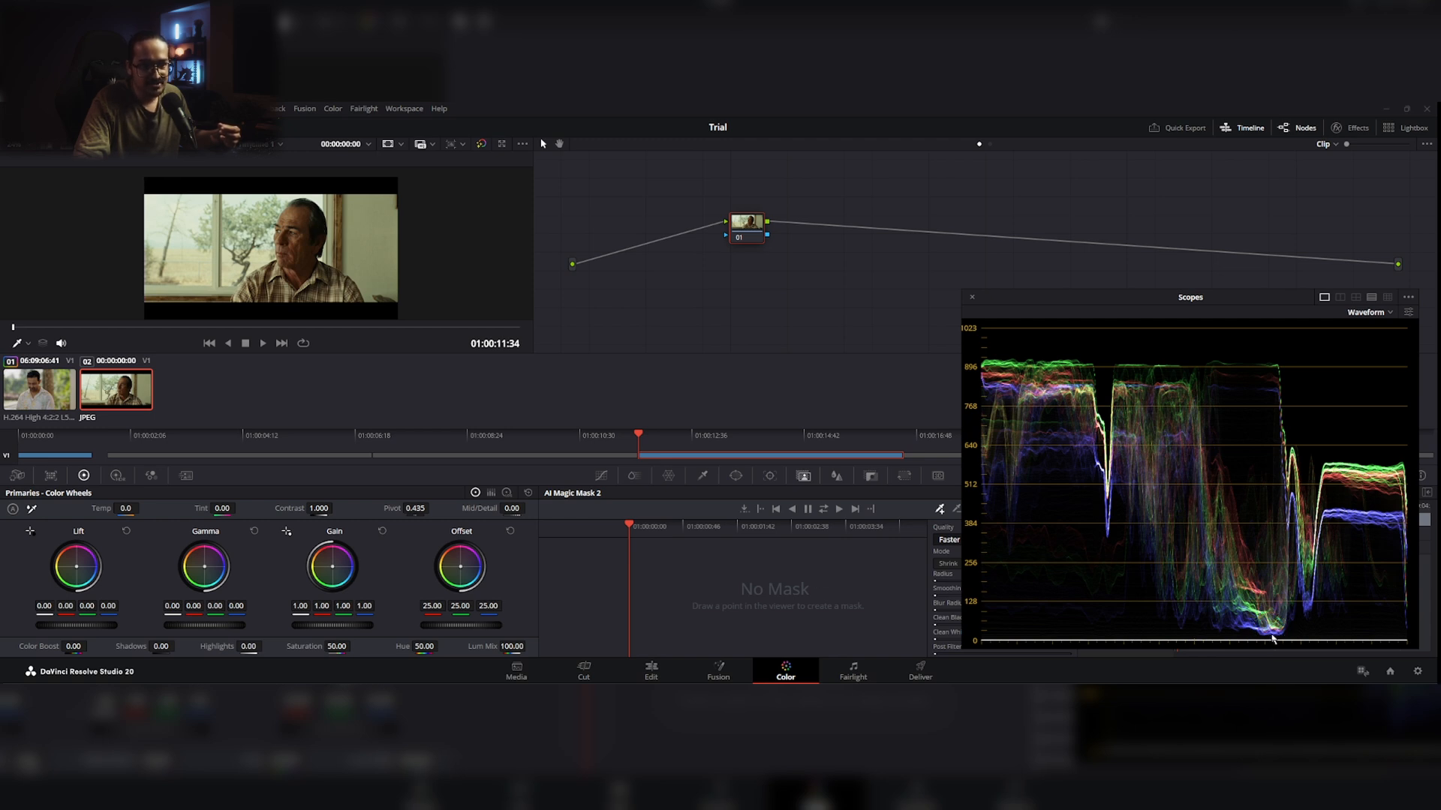
Step: Examine the separation of the red, green and blue channels in the shadows and midtones of the reference still's waveform
{"action": "scroll", "coordinate": [1271, 638], "scroll_direction": "up", "scroll_amount": 6}
{"action": "scroll", "coordinate": [1268, 637], "scroll_direction": "down", "scroll_amount": 7}
{"action": "scroll", "coordinate": [1281, 612], "scroll_direction": "up", "scroll_amount": 3}
{"action": "scroll", "coordinate": [1280, 614], "scroll_direction": "up", "scroll_amount": 8}
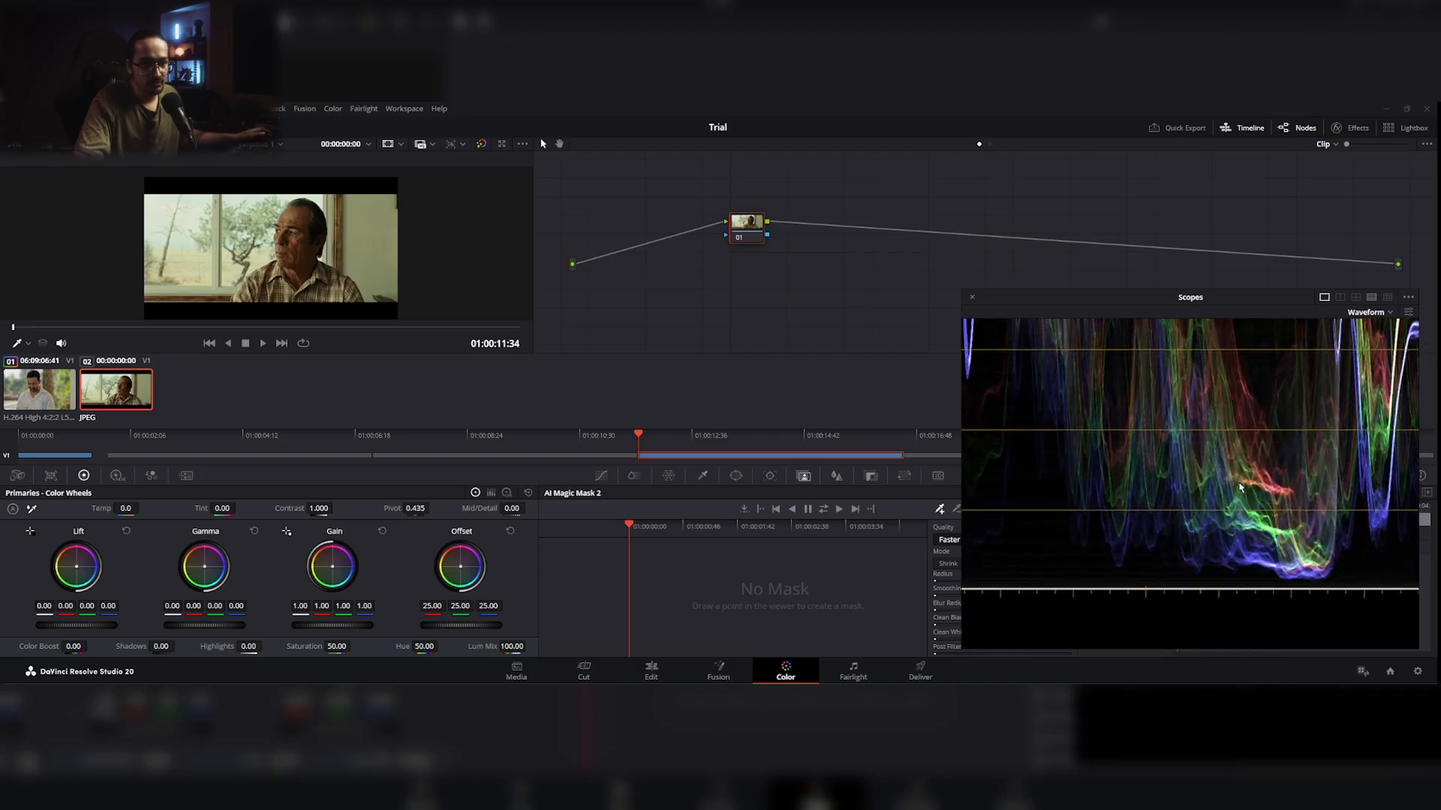
{"action": "scroll", "coordinate": [1218, 513], "scroll_direction": "down", "scroll_amount": 3}
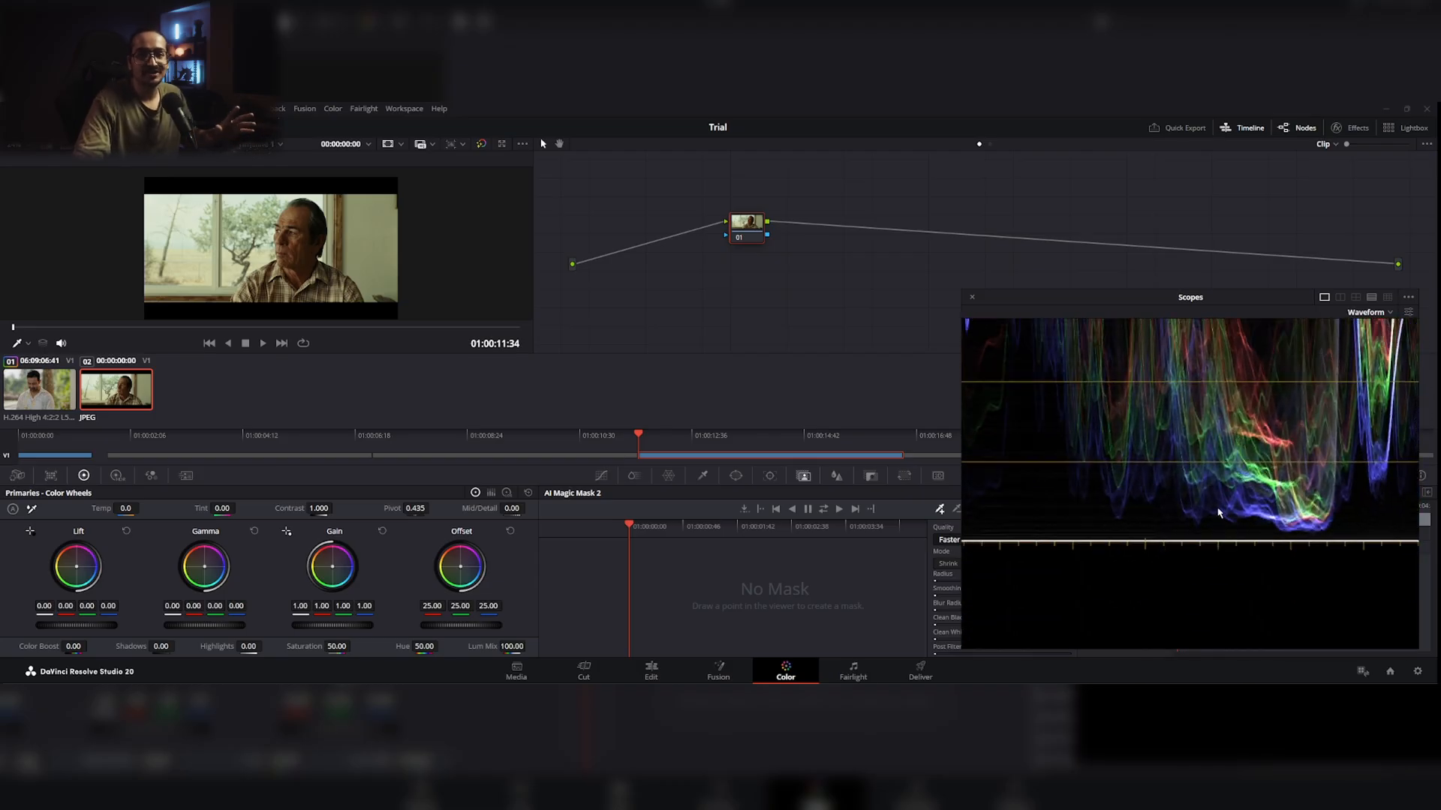
{"action": "left_click_drag", "start_coordinate": [1183, 479], "coordinate": [1179, 540]}
{"action": "left_click_drag", "start_coordinate": [1293, 463], "coordinate": [1157, 615]}
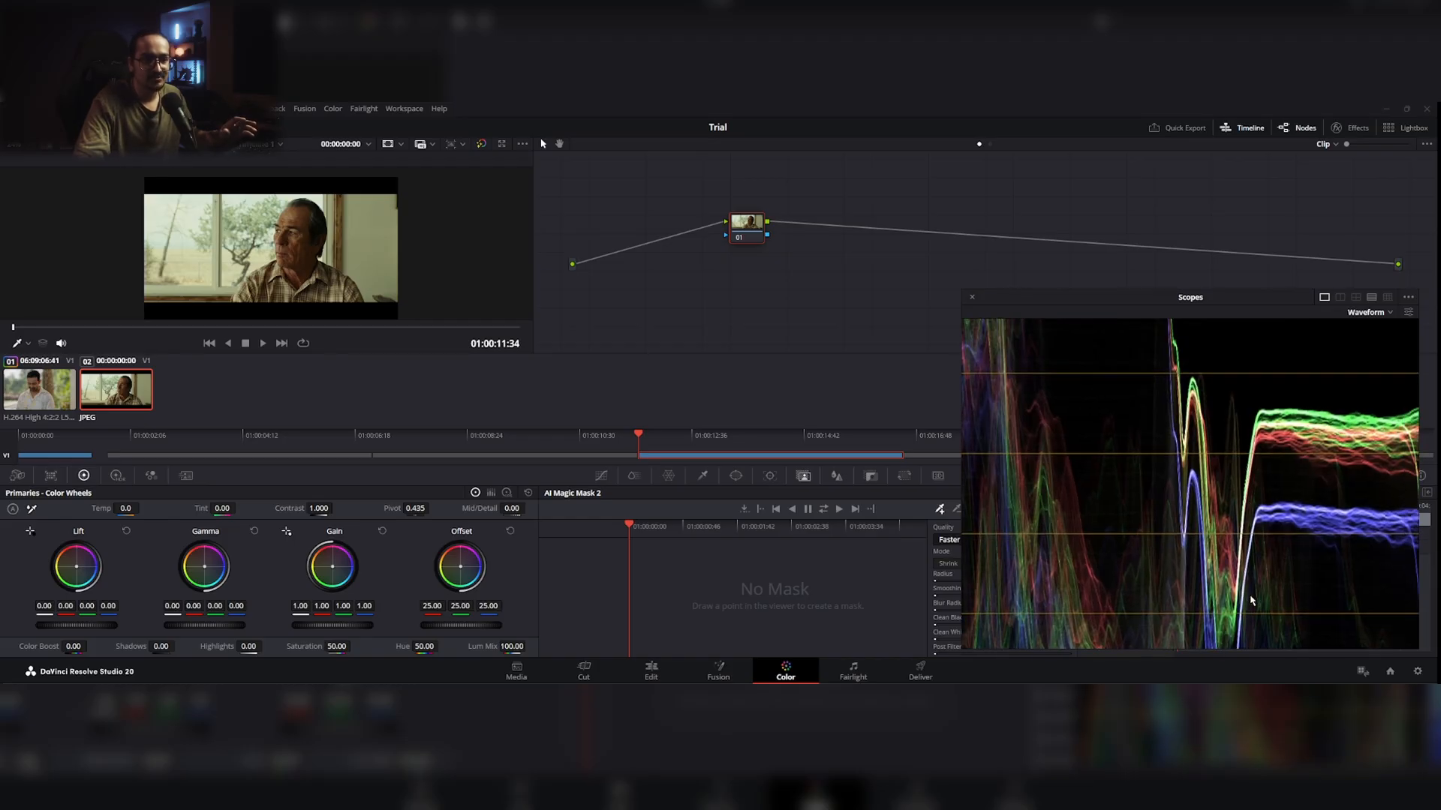
{"action": "left_click_drag", "start_coordinate": [1252, 602], "coordinate": [1244, 493]}
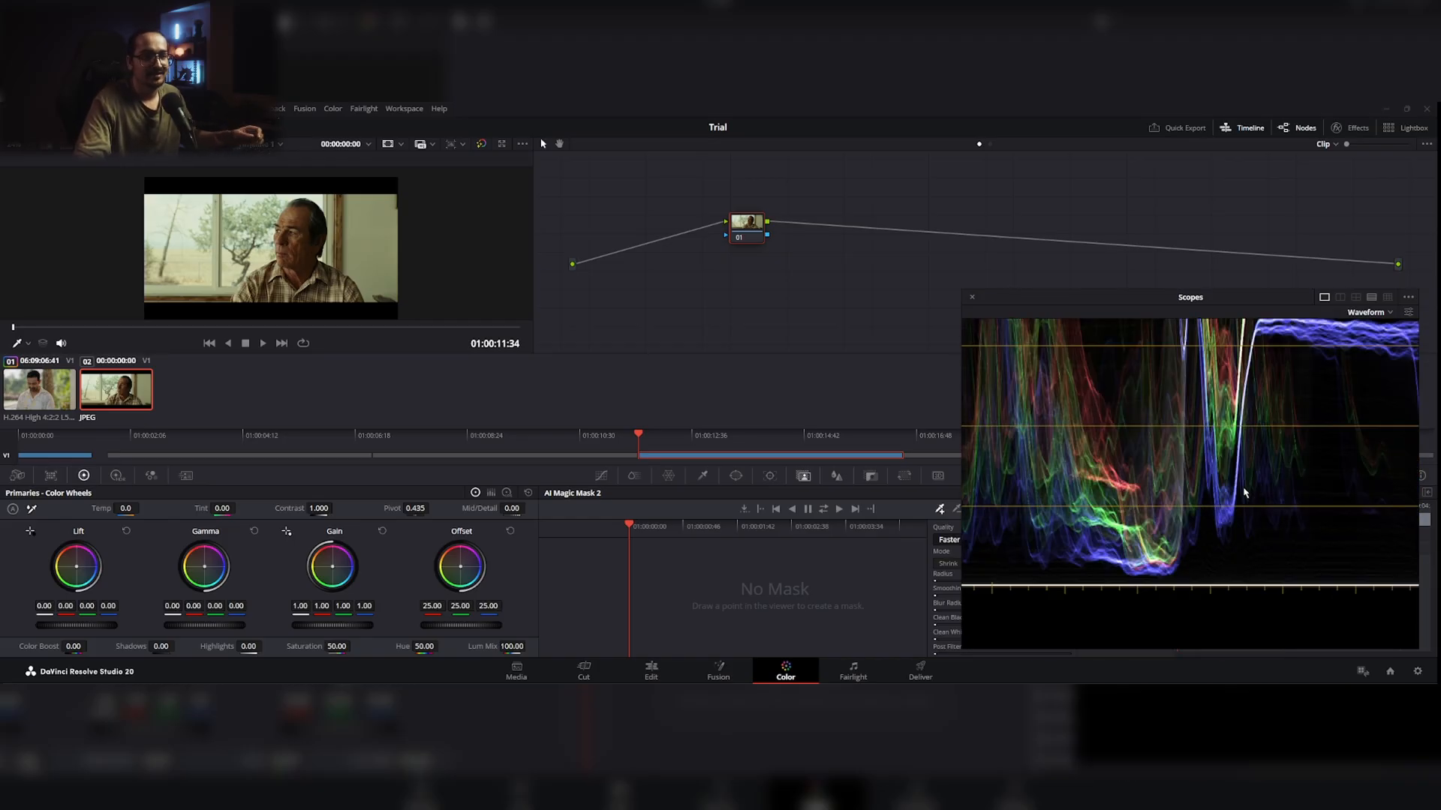
{"action": "scroll", "coordinate": [1236, 553], "scroll_direction": "down", "scroll_amount": 5}
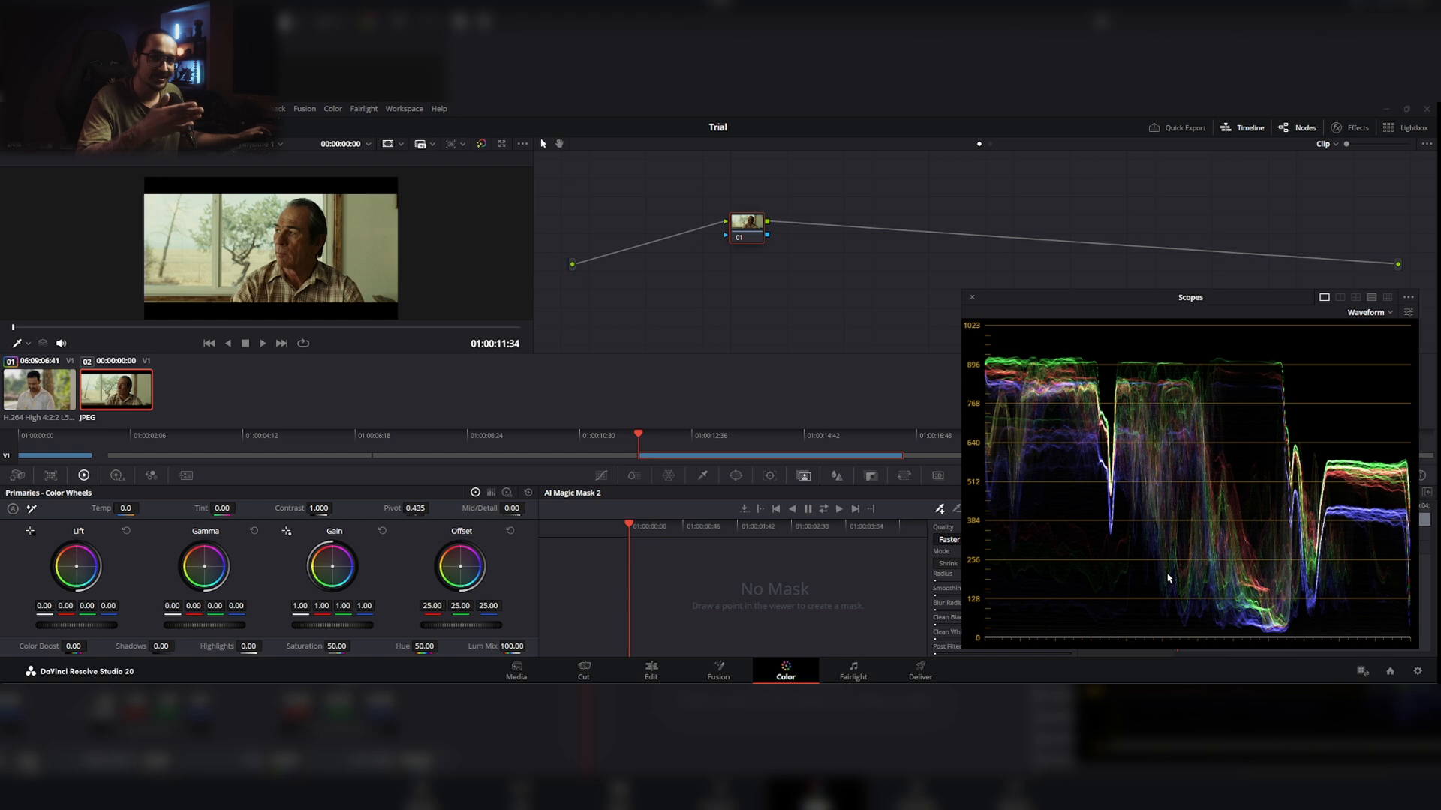
Step: Select node 06 in the log clip's parallel nodes and place the scopes window clear of the color wheels
{"action": "key", "text": "Up"}
{"action": "left_click_drag", "start_coordinate": [1095, 300], "coordinate": [608, 310]}
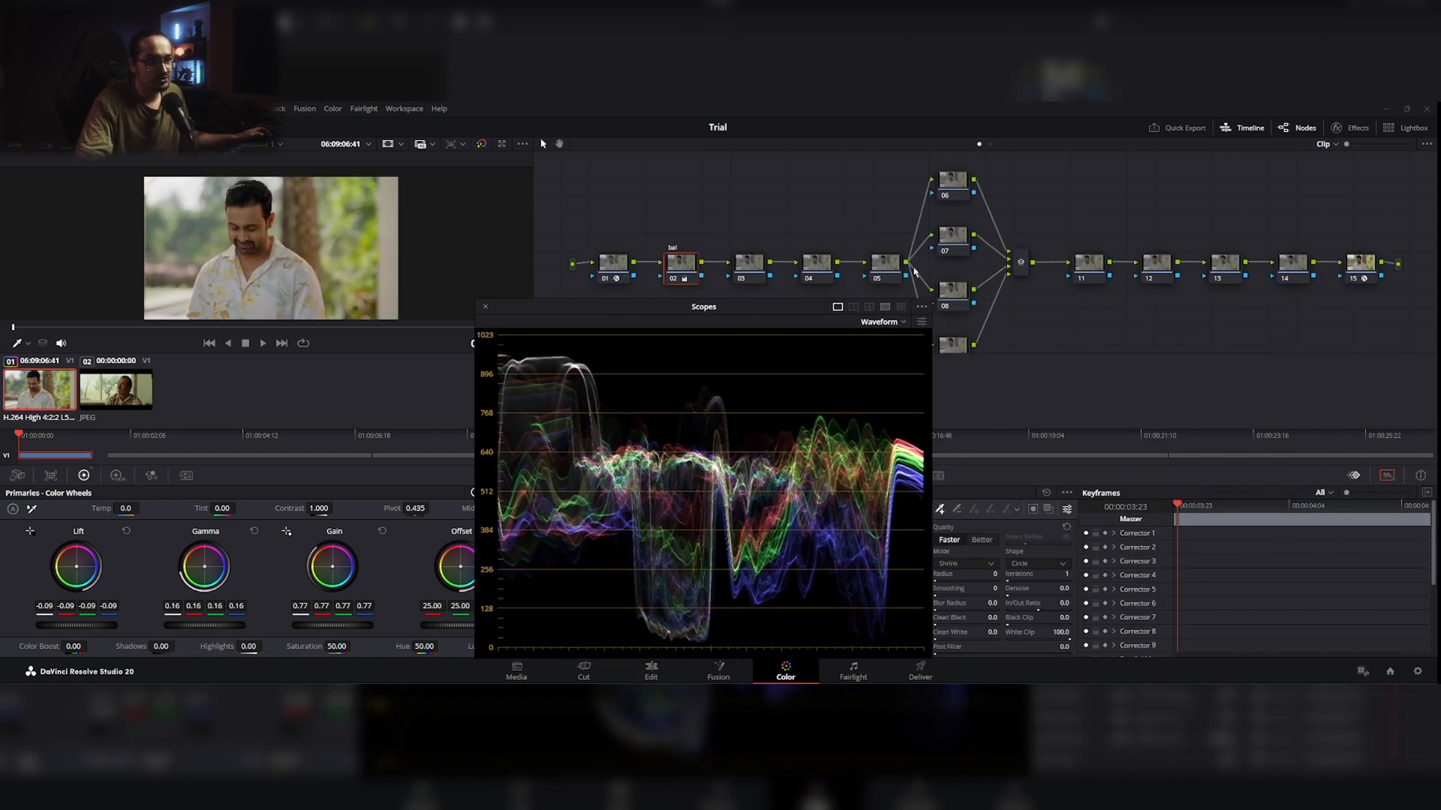
{"action": "left_click", "coordinate": [963, 187]}
{"action": "left_click_drag", "start_coordinate": [791, 309], "coordinate": [708, 320]}
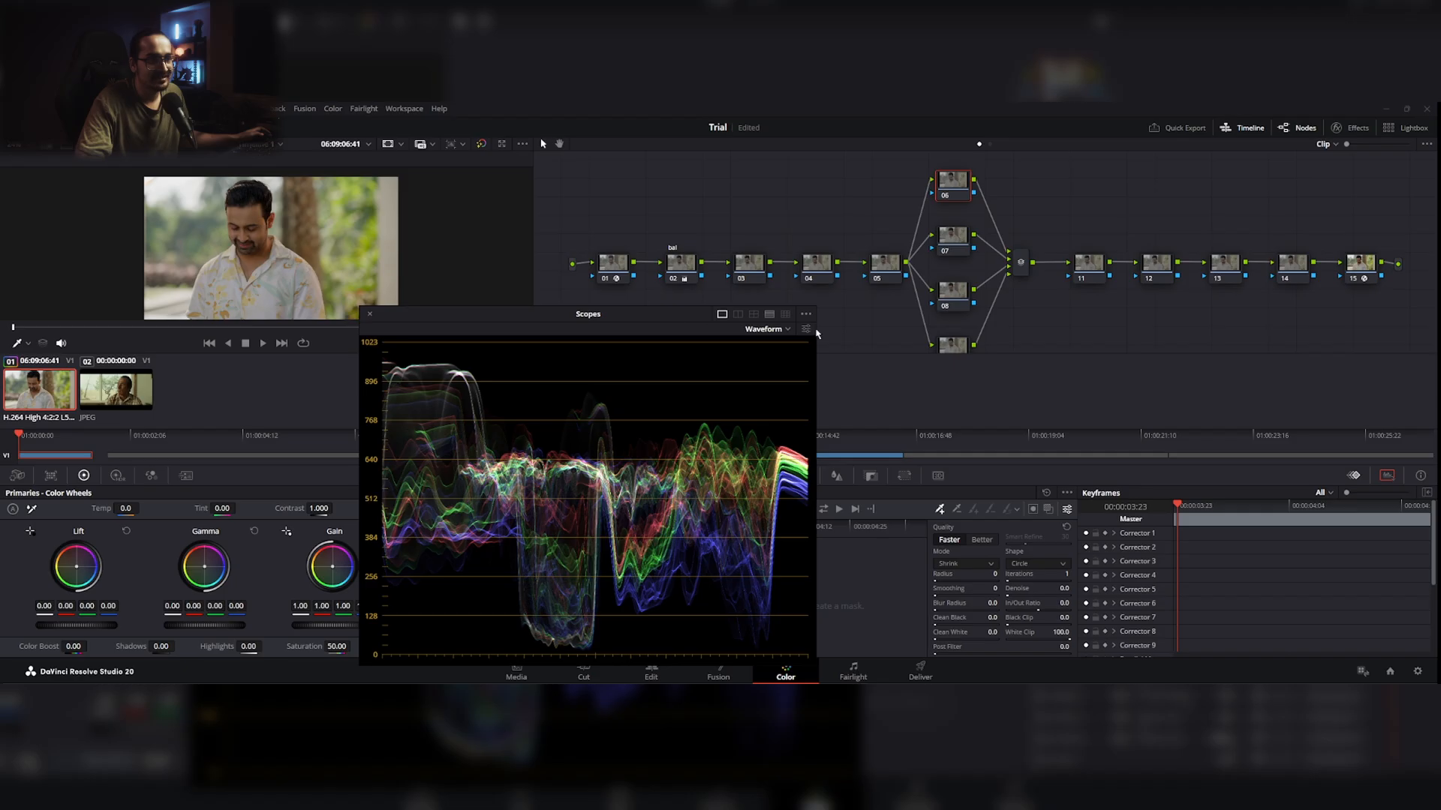
{"action": "left_click_drag", "start_coordinate": [947, 185], "coordinate": [945, 181]}
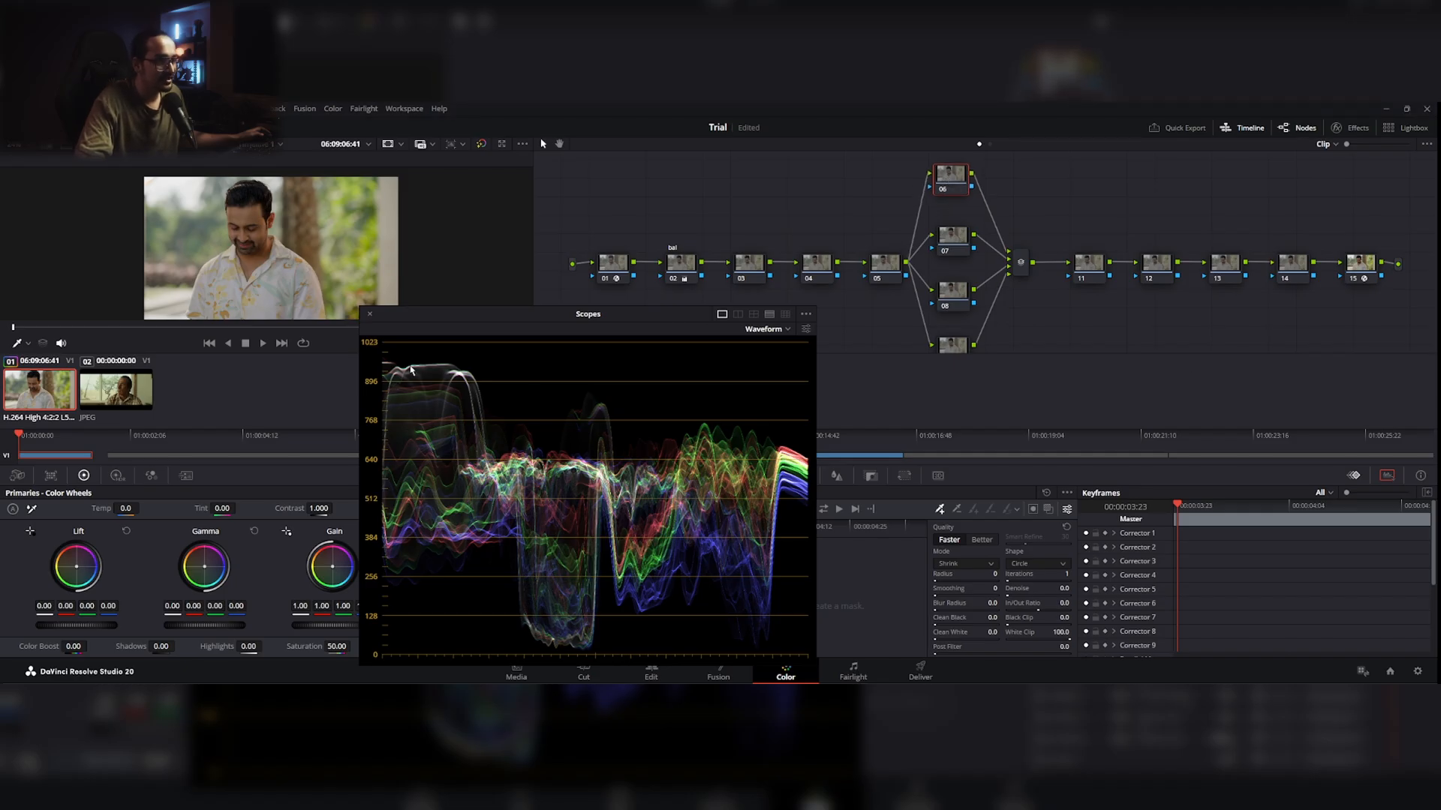
{"action": "left_click_drag", "start_coordinate": [516, 325], "coordinate": [1029, 313]}
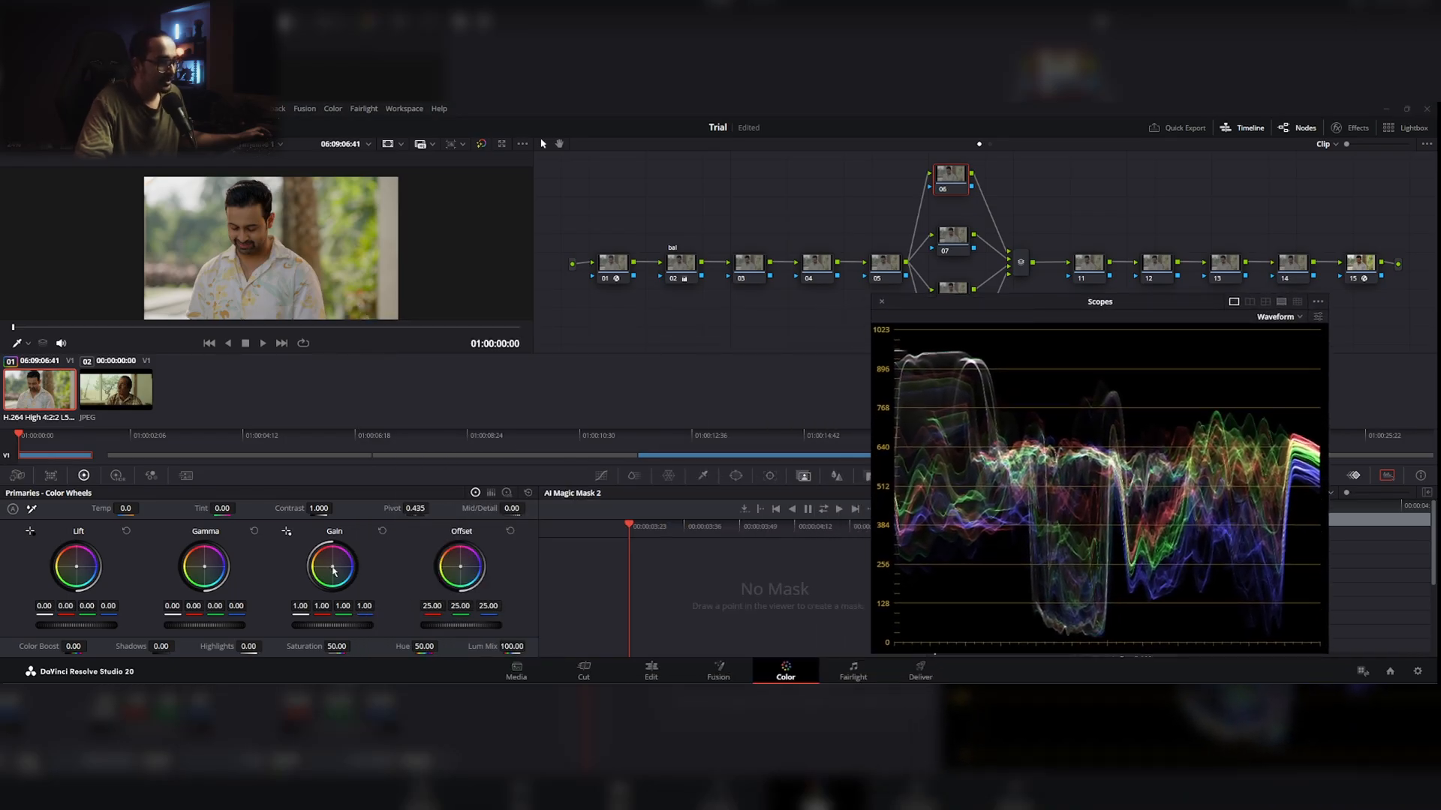
Step: Shift node 06's Gain toward green at about 1.02 and set the red channel of Gamma to 0.01
{"action": "left_click_drag", "start_coordinate": [333, 566], "coordinate": [329, 568]}
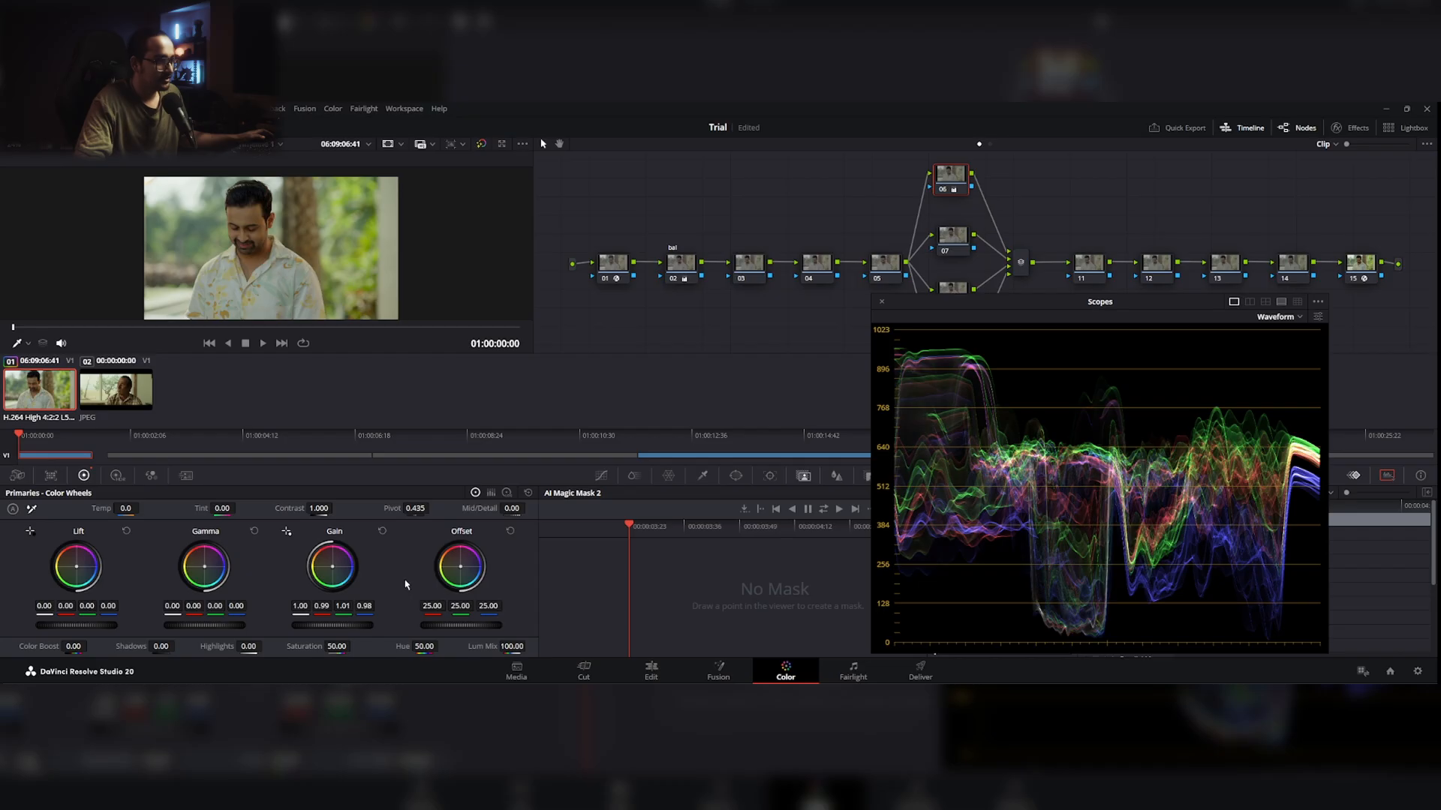
{"action": "left_click", "coordinate": [382, 532]}
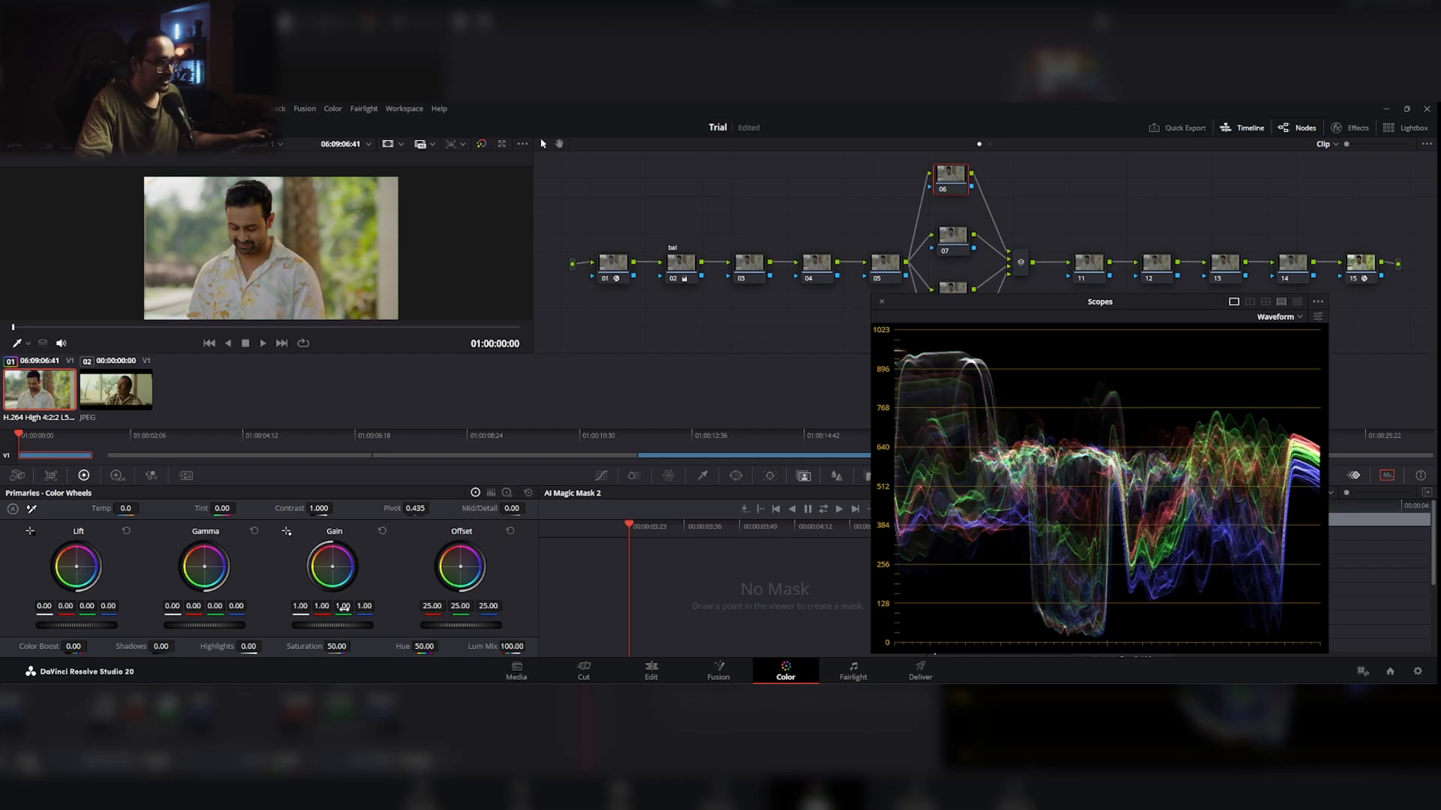
{"action": "left_click_drag", "start_coordinate": [332, 566], "coordinate": [328, 575]}
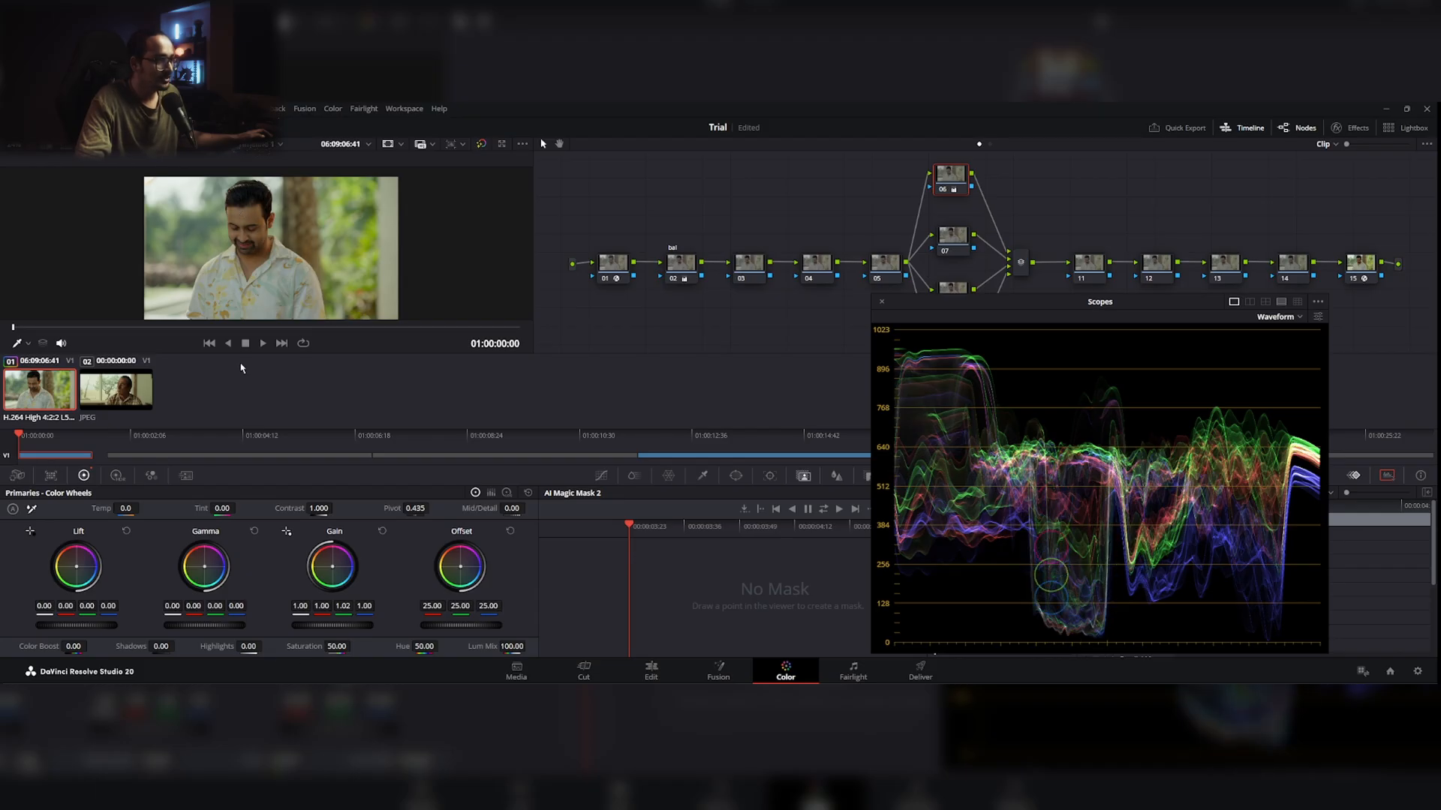
{"action": "left_click_drag", "start_coordinate": [193, 607], "coordinate": [200, 607]}
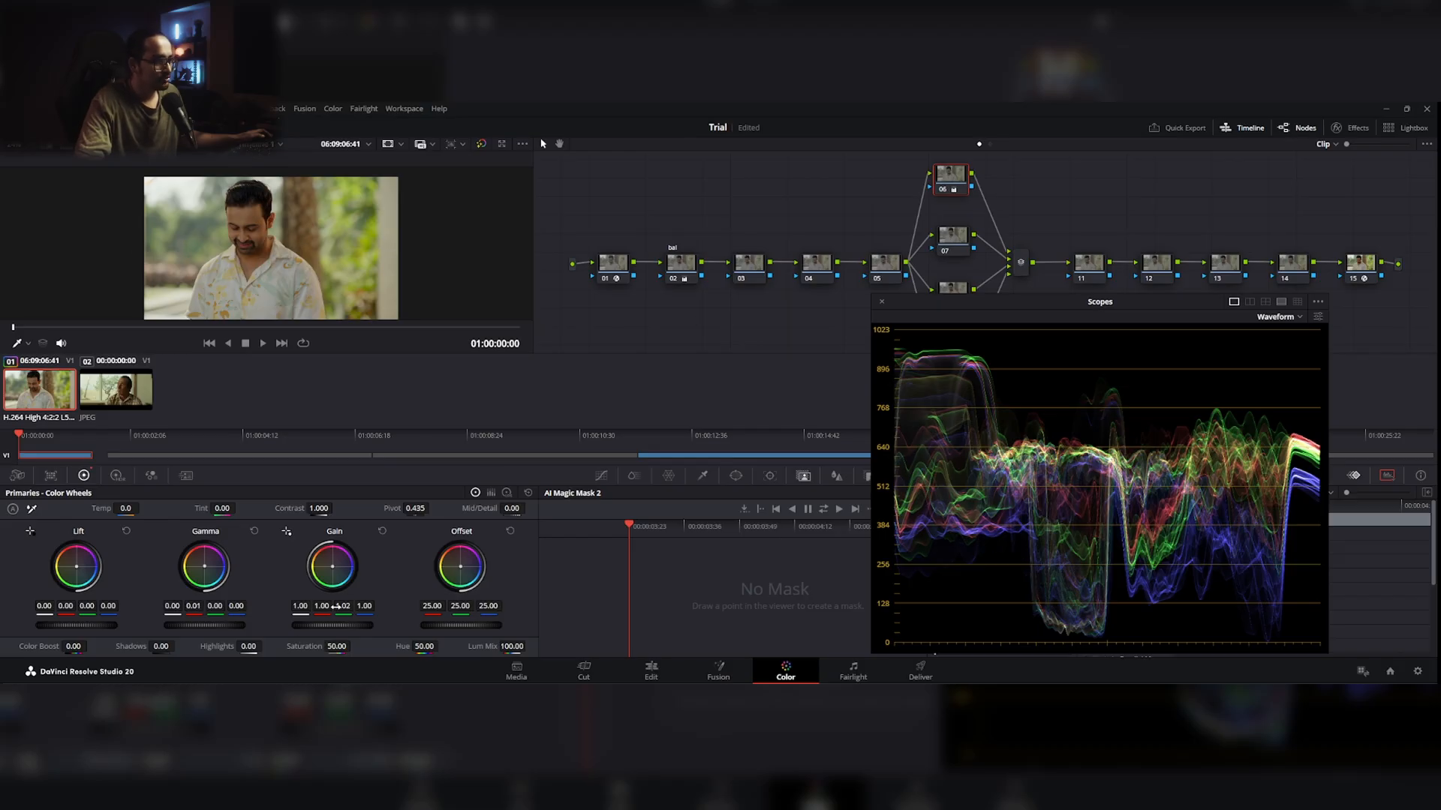
{"action": "left_click_drag", "start_coordinate": [343, 606], "coordinate": [344, 606]}
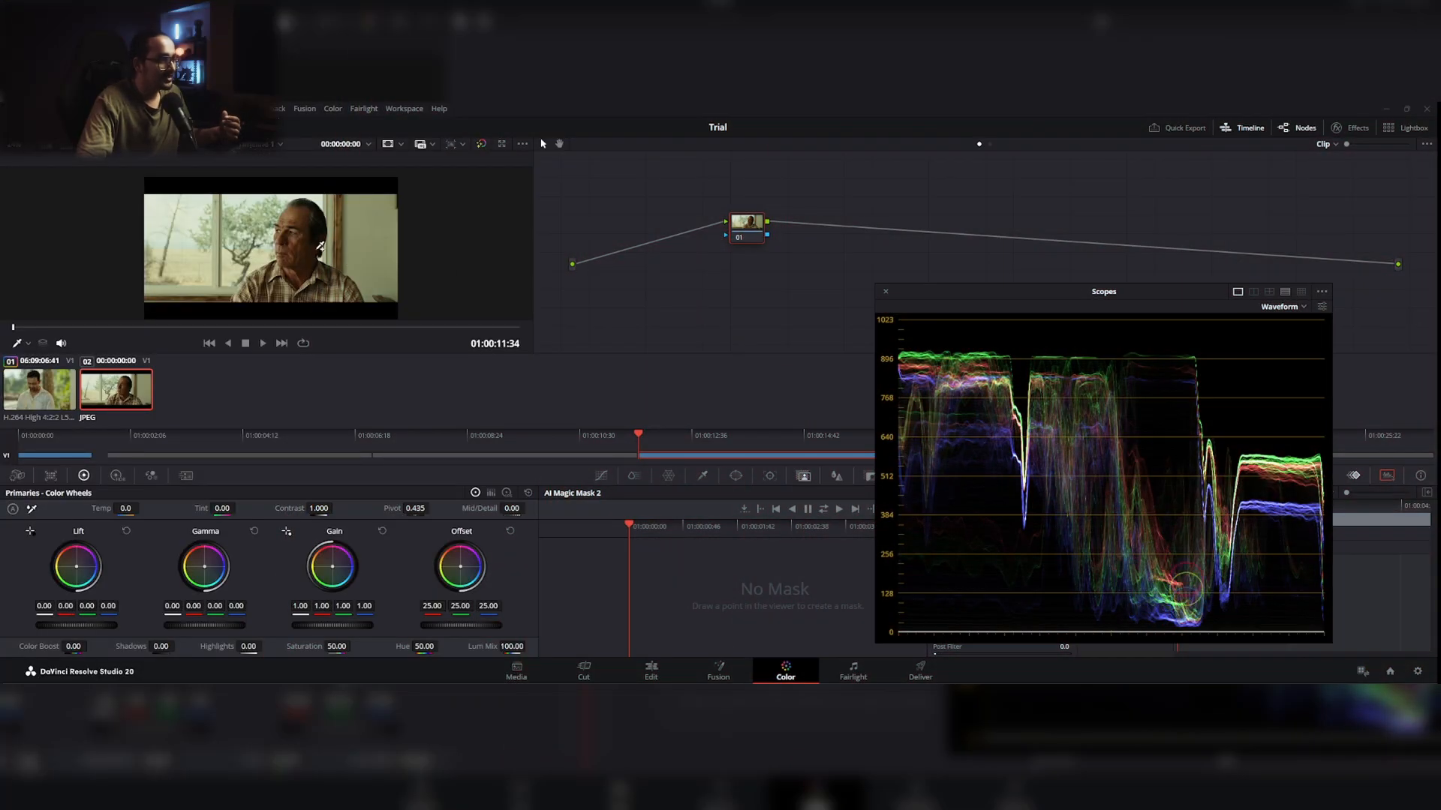
Step: Examine the trees and window area of the reference still up close against the RGB waveform
{"action": "scroll", "coordinate": [277, 258], "scroll_direction": "up", "scroll_amount": 2}
{"action": "scroll", "coordinate": [277, 258], "scroll_direction": "up", "scroll_amount": 5}
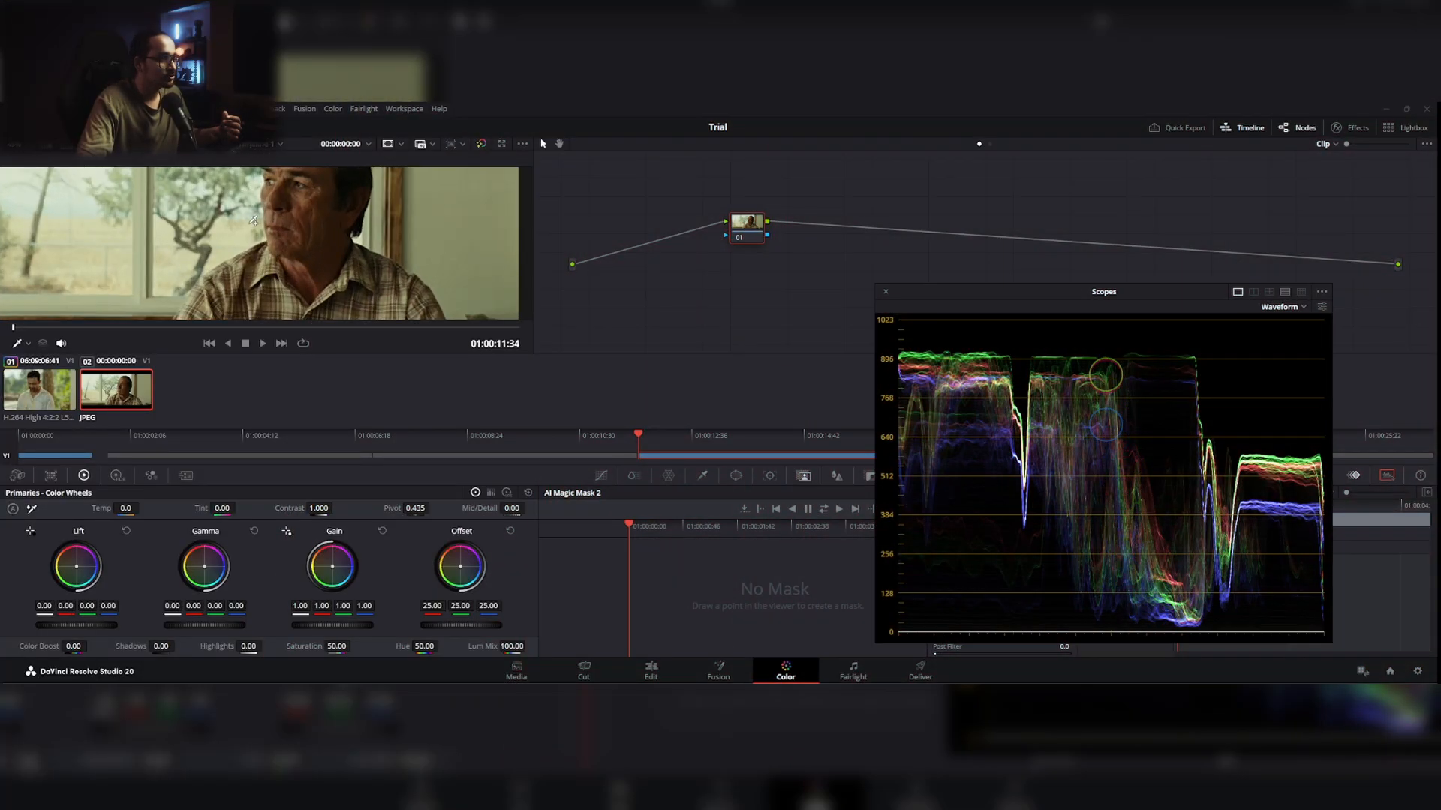
{"action": "scroll", "coordinate": [267, 253], "scroll_direction": "up", "scroll_amount": 1}
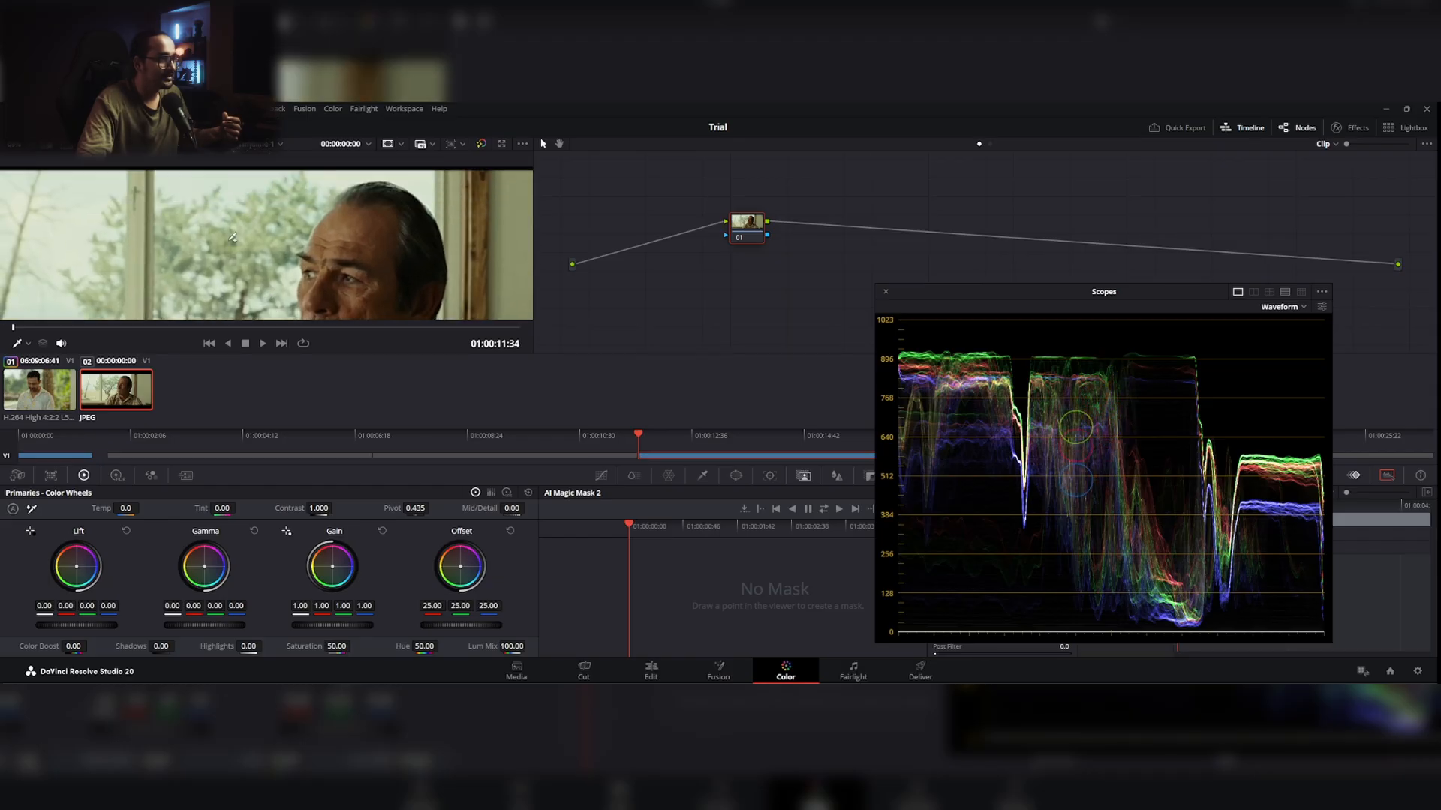
{"action": "scroll", "coordinate": [225, 264], "scroll_direction": "up", "scroll_amount": 2}
{"action": "scroll", "coordinate": [224, 264], "scroll_direction": "up", "scroll_amount": 2}
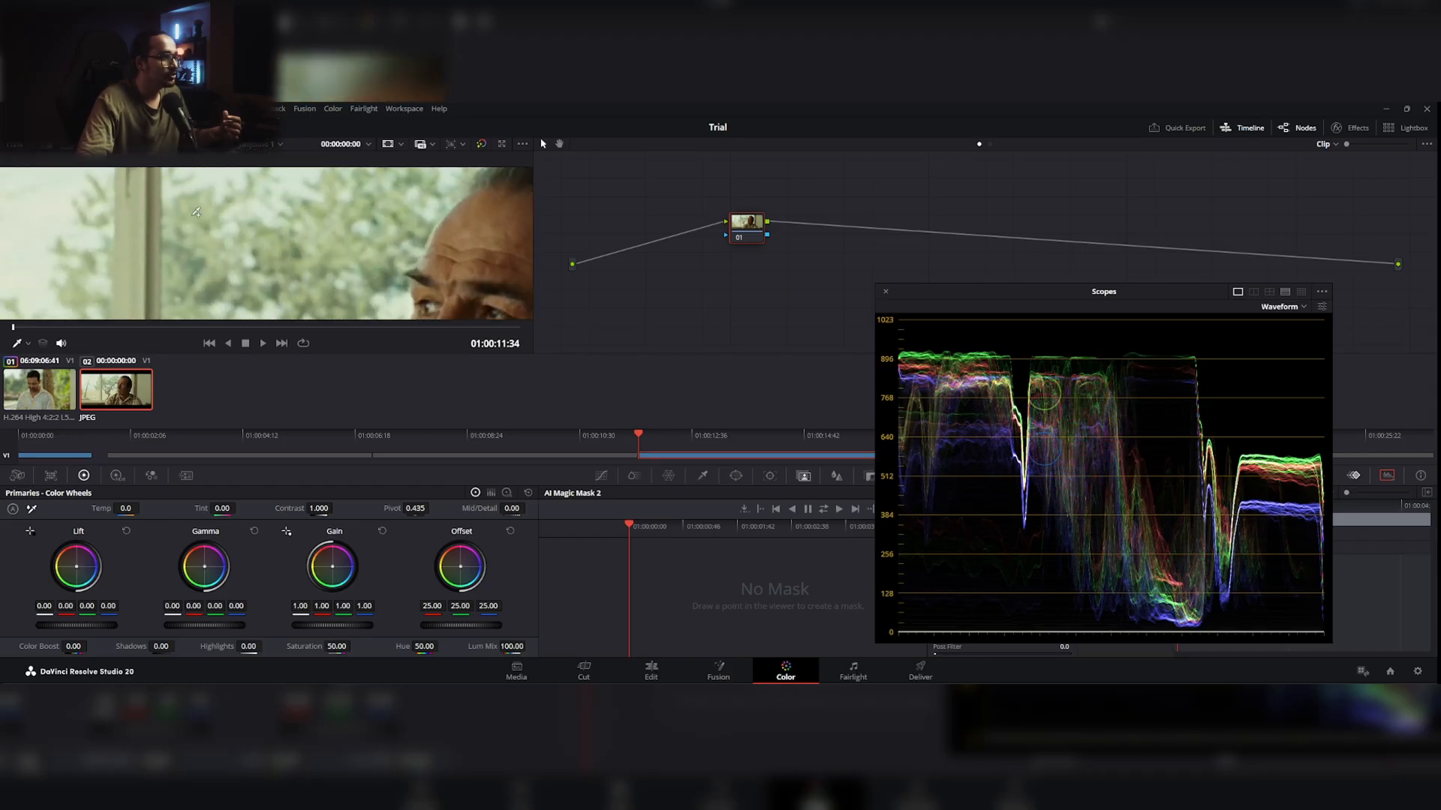
{"action": "scroll", "coordinate": [292, 261], "scroll_direction": "up", "scroll_amount": 1}
{"action": "scroll", "coordinate": [292, 260], "scroll_direction": "up", "scroll_amount": 1}
{"action": "scroll", "coordinate": [356, 195], "scroll_direction": "down", "scroll_amount": 2}
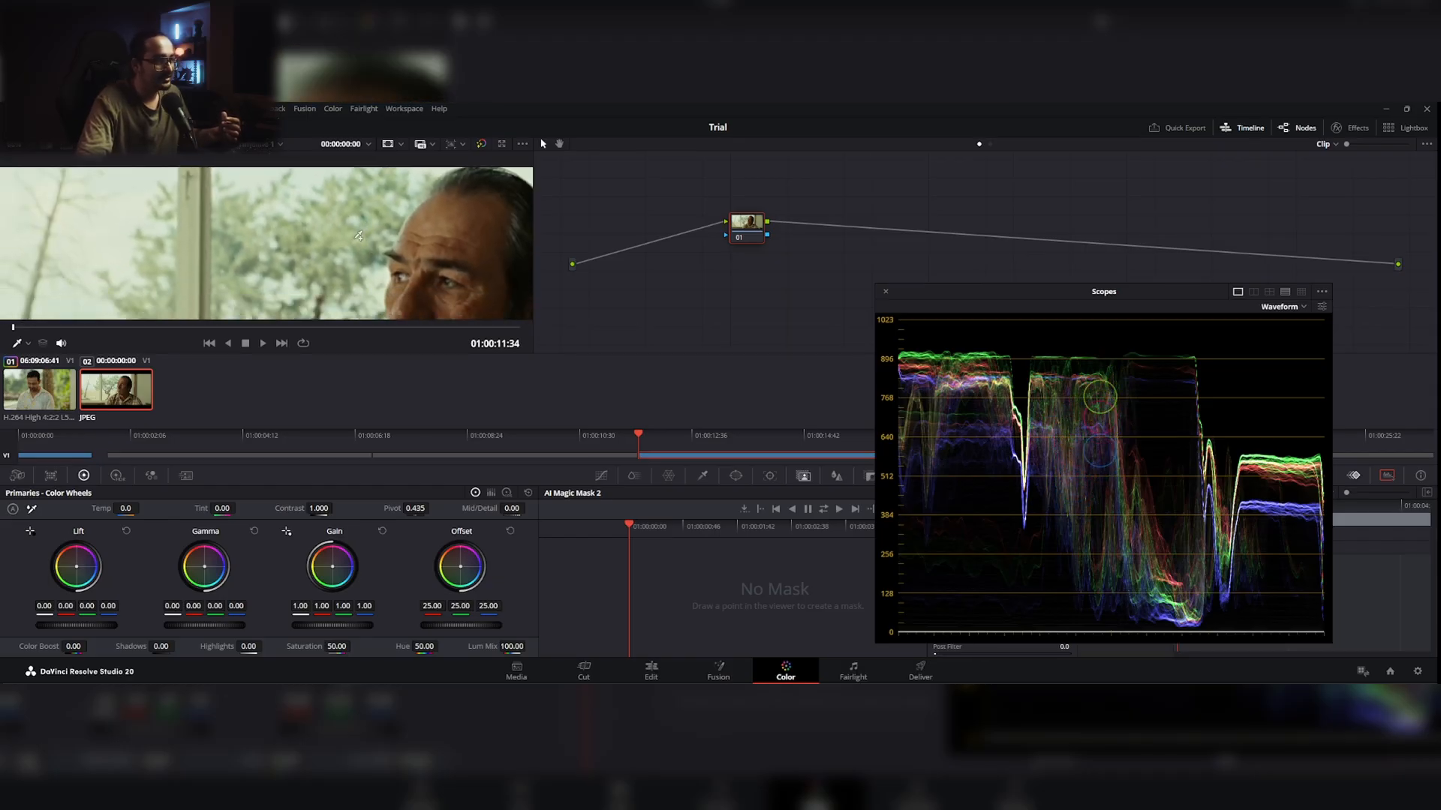
{"action": "mouse_move", "coordinate": [295, 291]}
{"action": "left_mouse_down"}
{"action": "mouse_move", "coordinate": [288, 197]}
{"action": "mouse_move", "coordinate": [318, 225]}
{"action": "mouse_move", "coordinate": [281, 261]}
{"action": "mouse_move", "coordinate": [294, 226]}
{"action": "mouse_move", "coordinate": [260, 217]}
{"action": "left_mouse_up"}
{"action": "scroll", "coordinate": [289, 197], "scroll_direction": "down", "scroll_amount": 2}
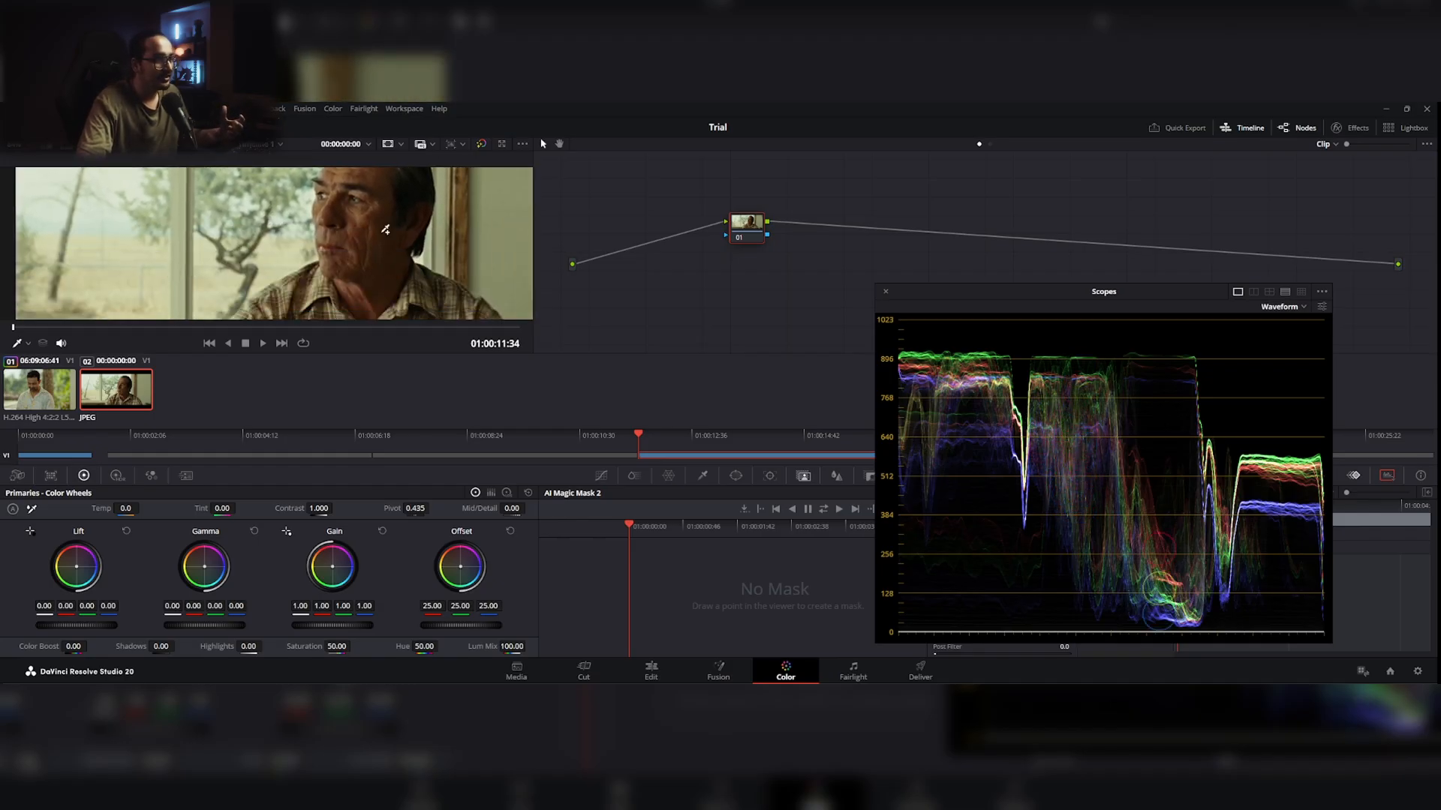
Step: Examine the skin shadows, plaid shirt and window tones of the reference still against the waveform
{"action": "left_click_drag", "start_coordinate": [364, 224], "coordinate": [328, 217]}
{"action": "scroll", "coordinate": [443, 238], "scroll_direction": "up", "scroll_amount": 2}
{"action": "mouse_move", "coordinate": [443, 239]}
{"action": "left_mouse_down"}
{"action": "mouse_move", "coordinate": [296, 199]}
{"action": "mouse_move", "coordinate": [297, 170]}
{"action": "mouse_move", "coordinate": [417, 254]}
{"action": "mouse_move", "coordinate": [382, 278]}
{"action": "mouse_move", "coordinate": [428, 218]}
{"action": "left_mouse_up"}
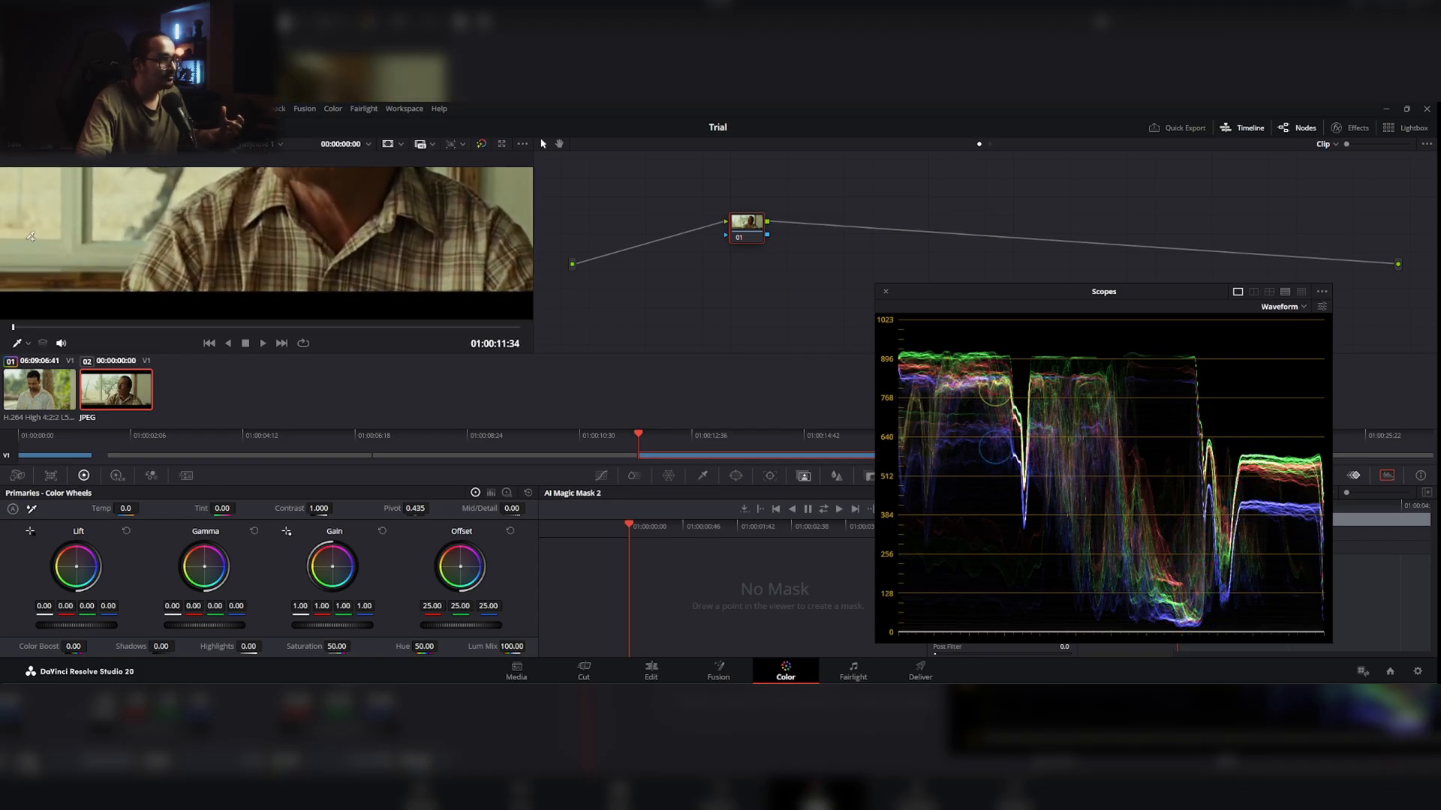
{"action": "left_click_drag", "start_coordinate": [74, 256], "coordinate": [217, 267]}
{"action": "left_click_drag", "start_coordinate": [313, 254], "coordinate": [335, 279]}
{"action": "scroll", "coordinate": [393, 249], "scroll_direction": "down", "scroll_amount": 2}
{"action": "left_click_drag", "start_coordinate": [407, 247], "coordinate": [366, 227]}
{"action": "scroll", "coordinate": [359, 227], "scroll_direction": "up", "scroll_amount": 4}
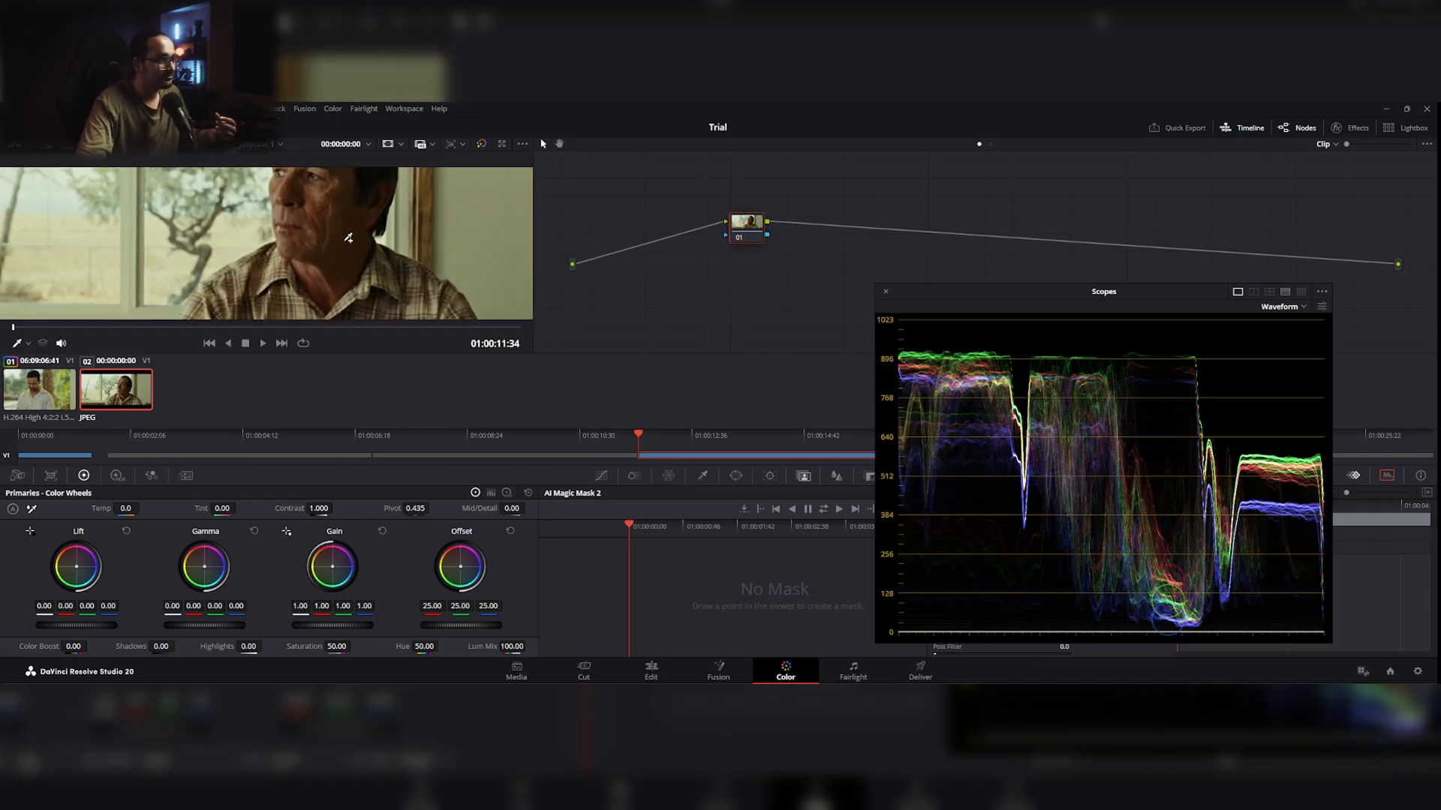
{"action": "scroll", "coordinate": [343, 232], "scroll_direction": "down", "scroll_amount": 4}
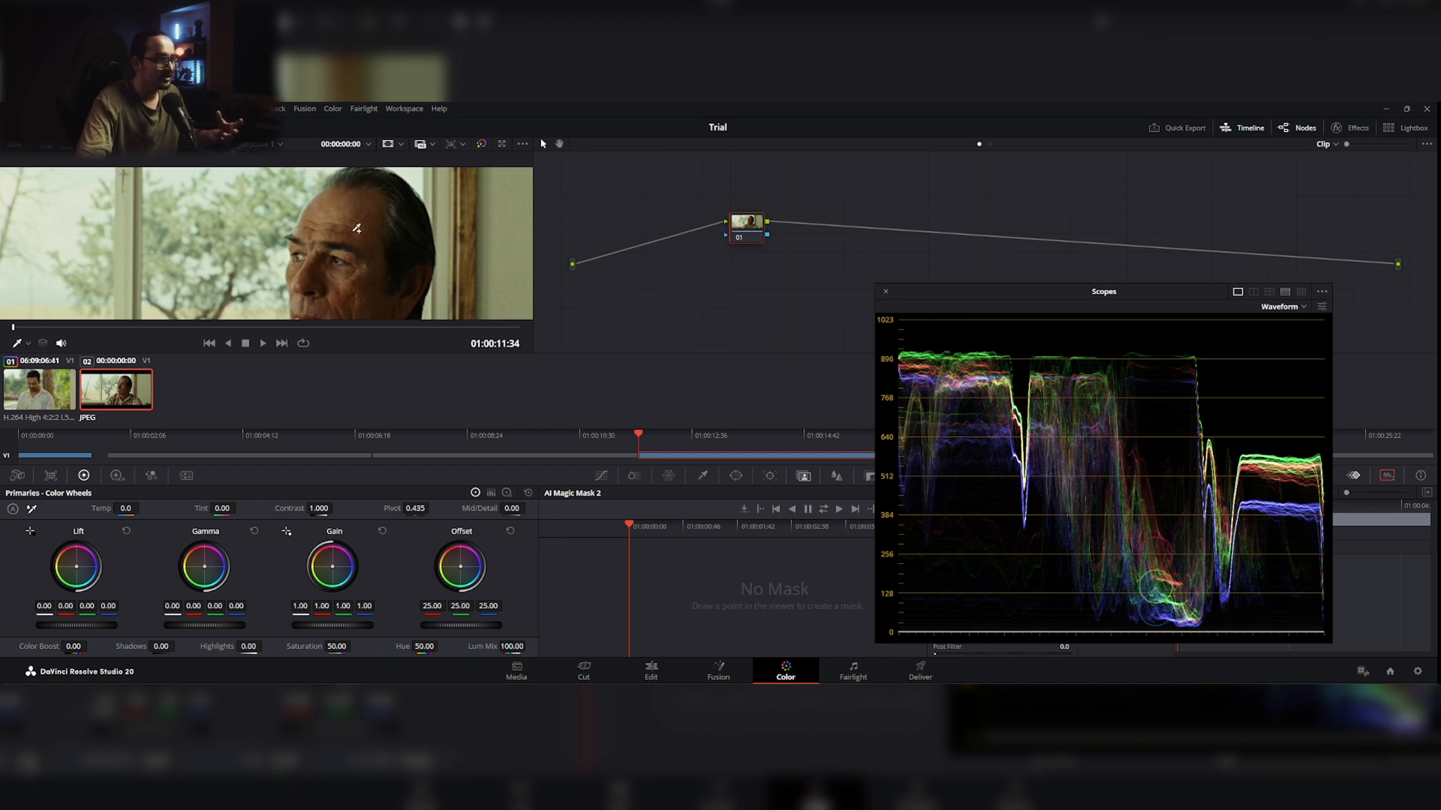
{"action": "left_click_drag", "start_coordinate": [352, 279], "coordinate": [346, 263]}
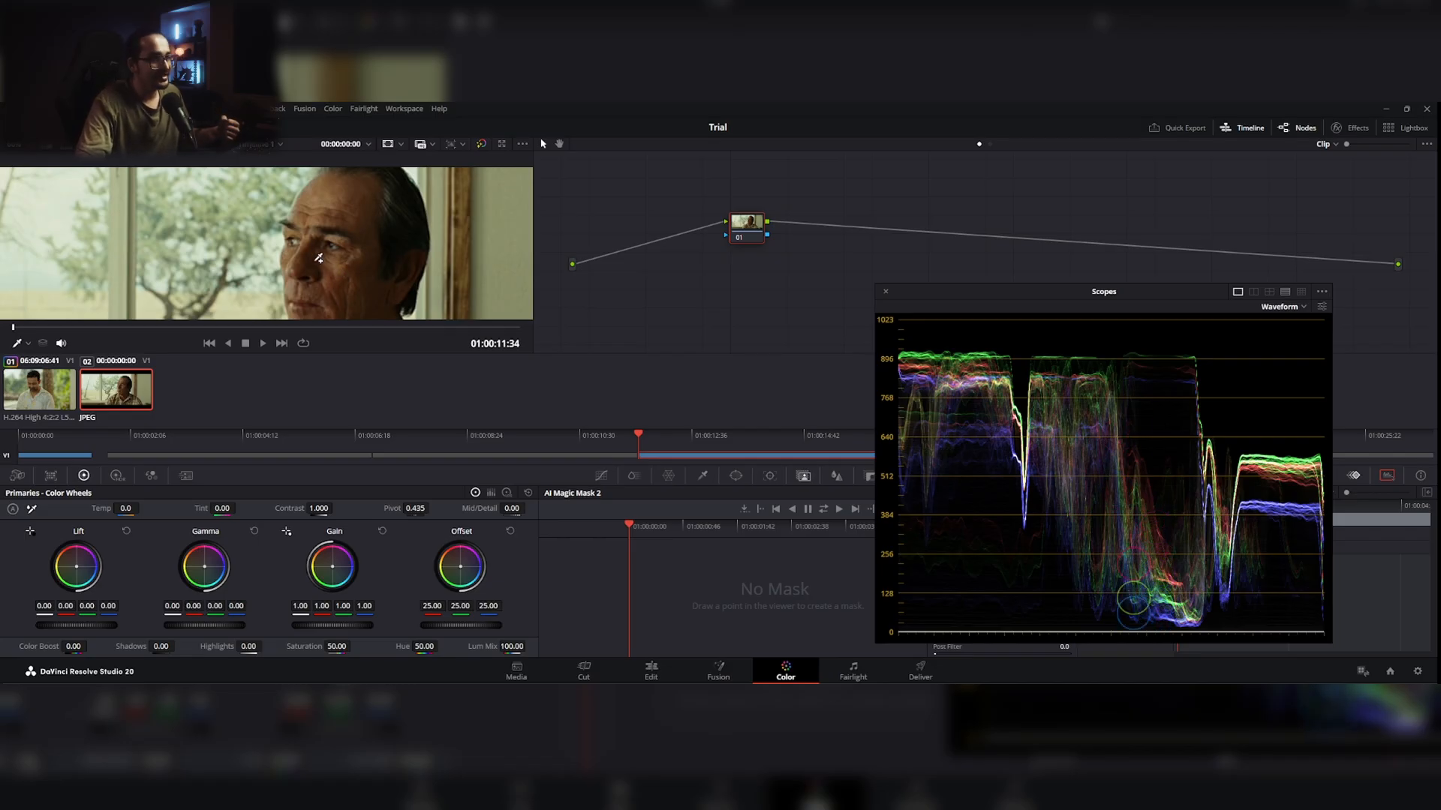
Step: Compare the blurred background foliage of the graded clip with the trees in the reference still
{"action": "key", "text": "Up"}
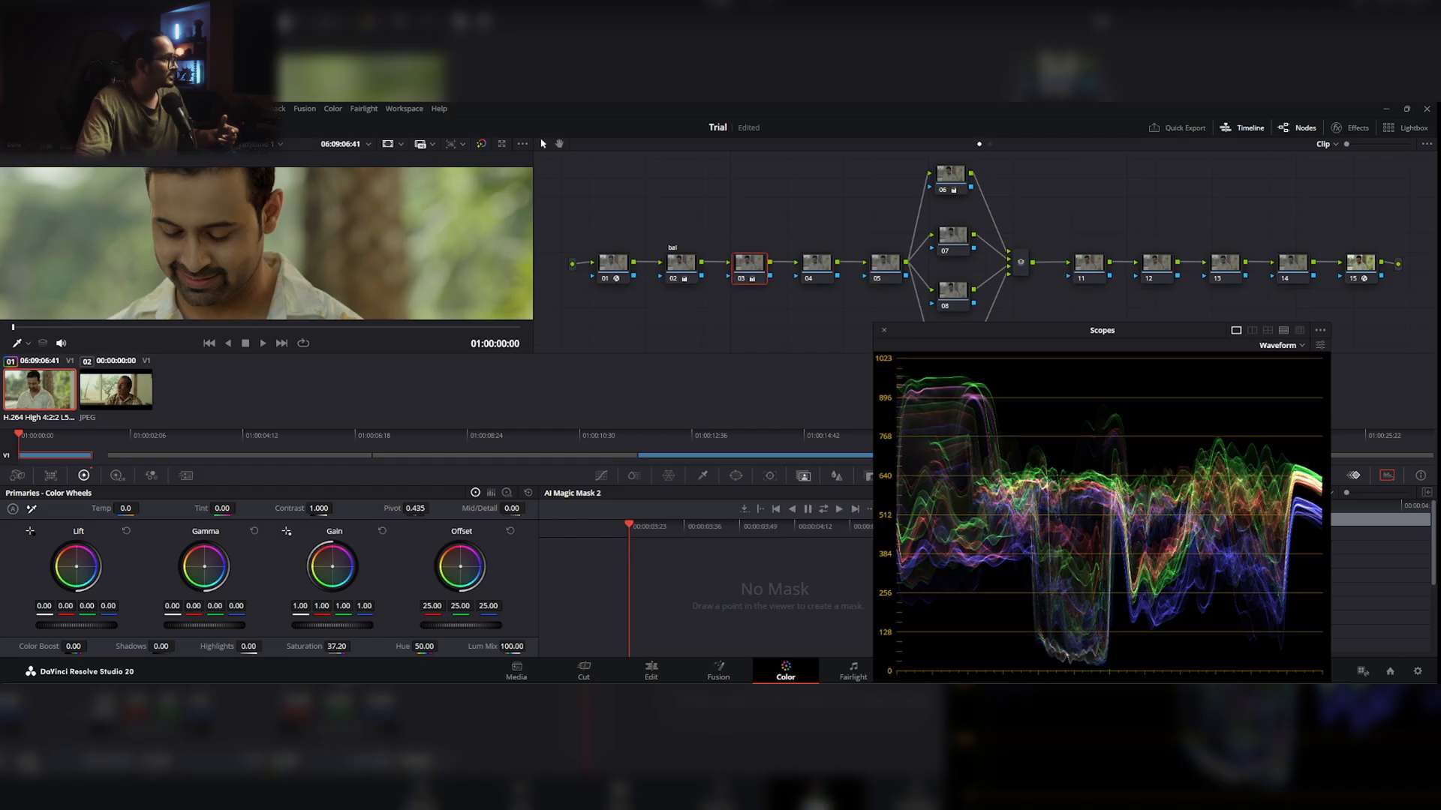
{"action": "left_click_drag", "start_coordinate": [231, 256], "coordinate": [402, 265]}
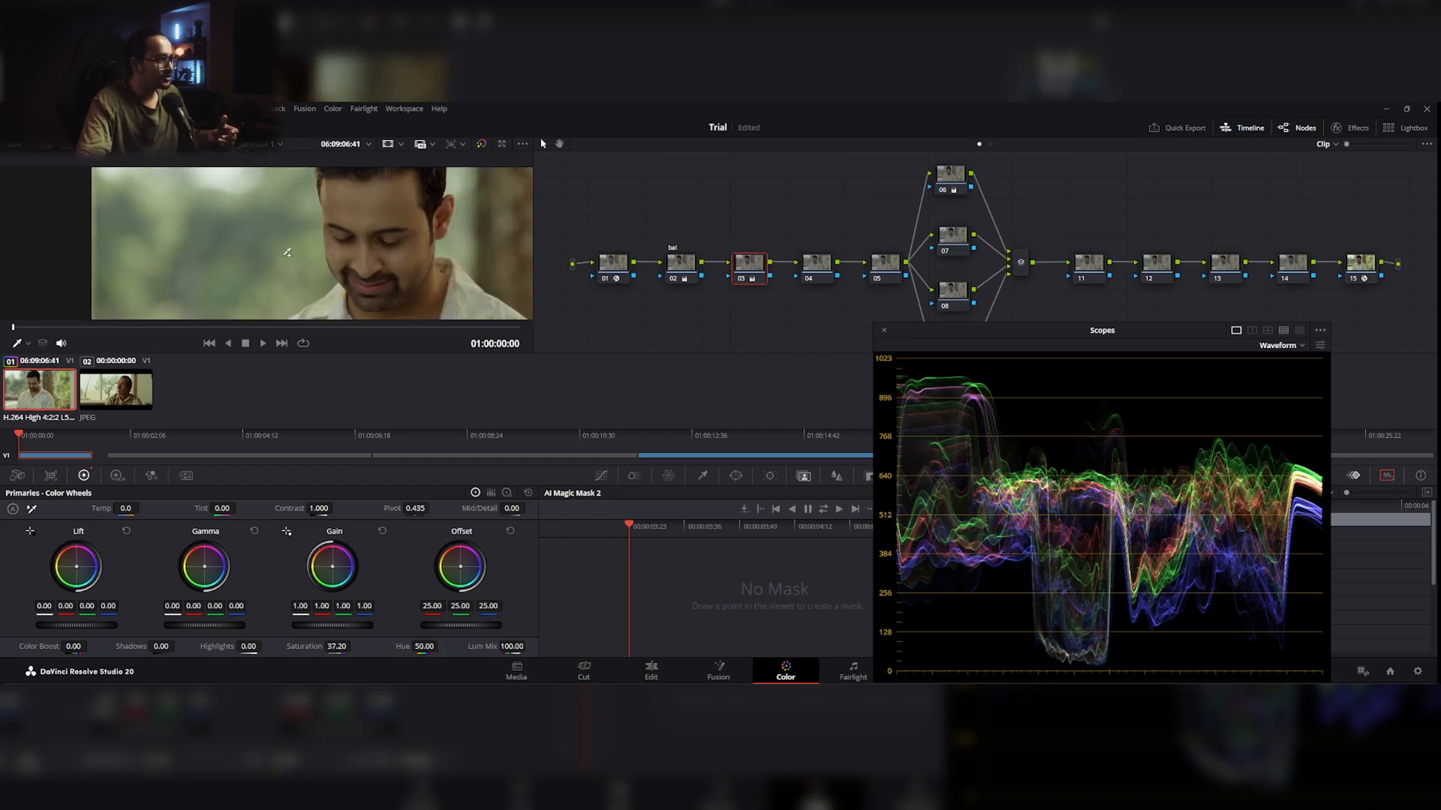
{"action": "scroll", "coordinate": [262, 261], "scroll_direction": "up", "scroll_amount": 3}
{"action": "scroll", "coordinate": [262, 264], "scroll_direction": "down", "scroll_amount": 2}
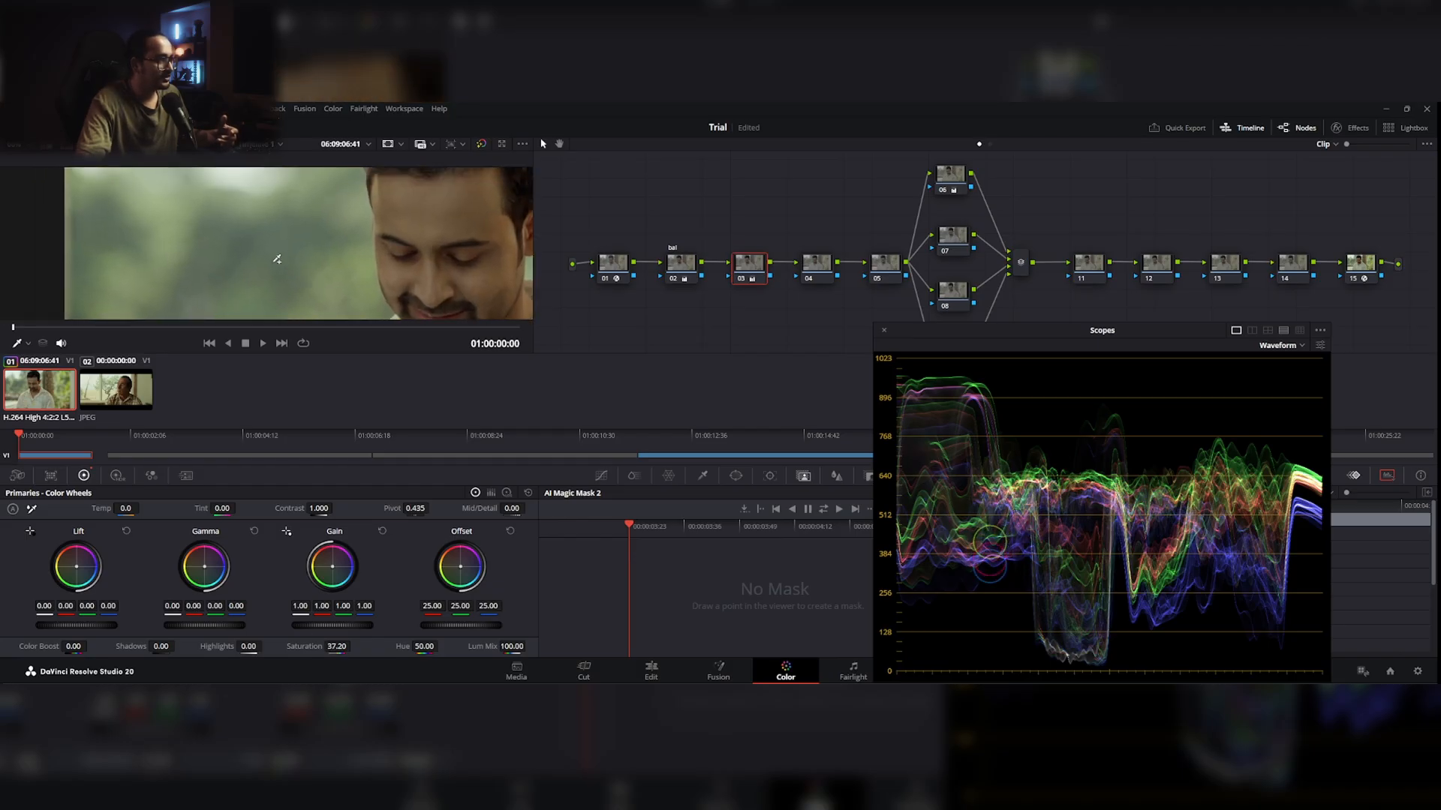
{"action": "left_click", "coordinate": [122, 391]}
{"action": "scroll", "coordinate": [294, 253], "scroll_direction": "up", "scroll_amount": 2}
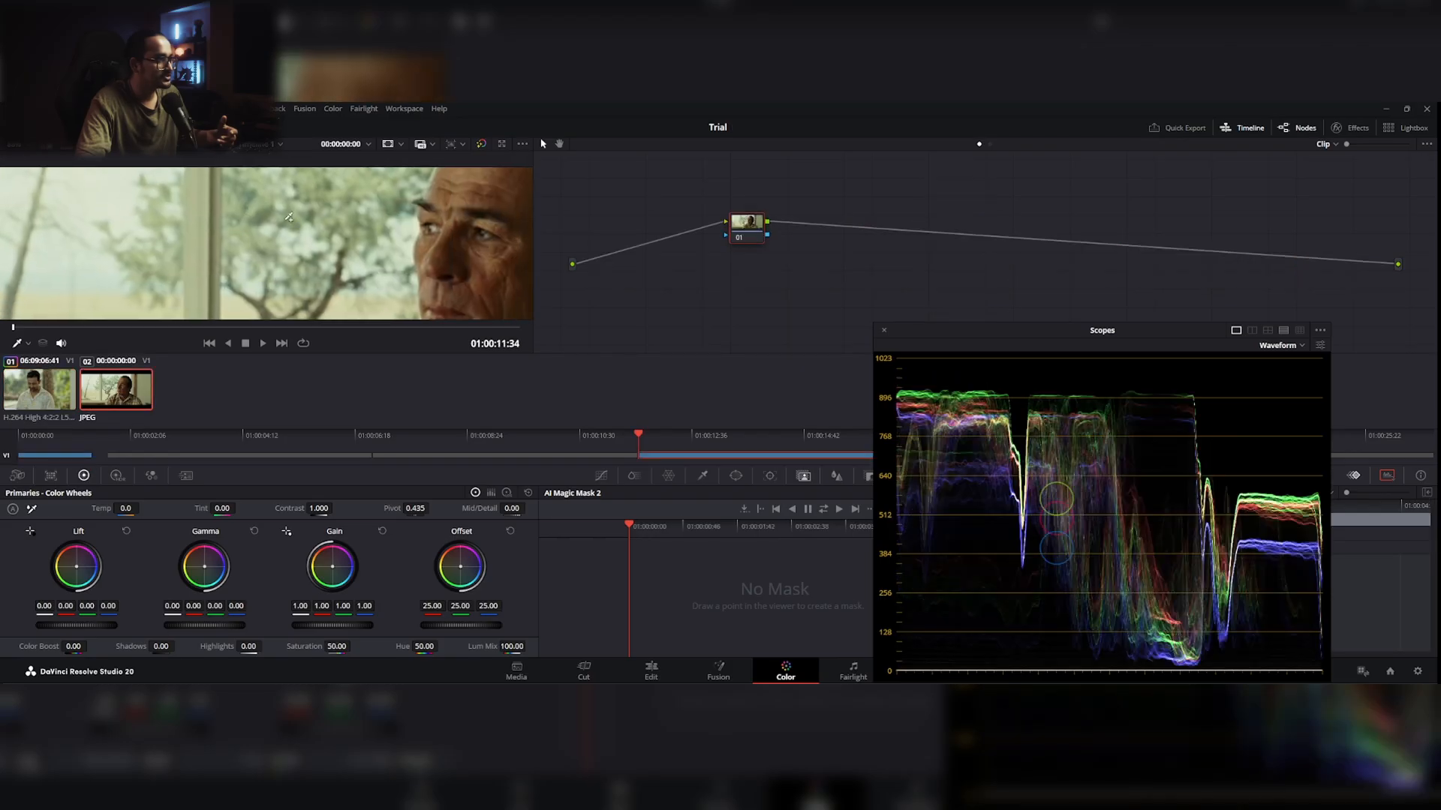
{"action": "left_click", "coordinate": [63, 381]}
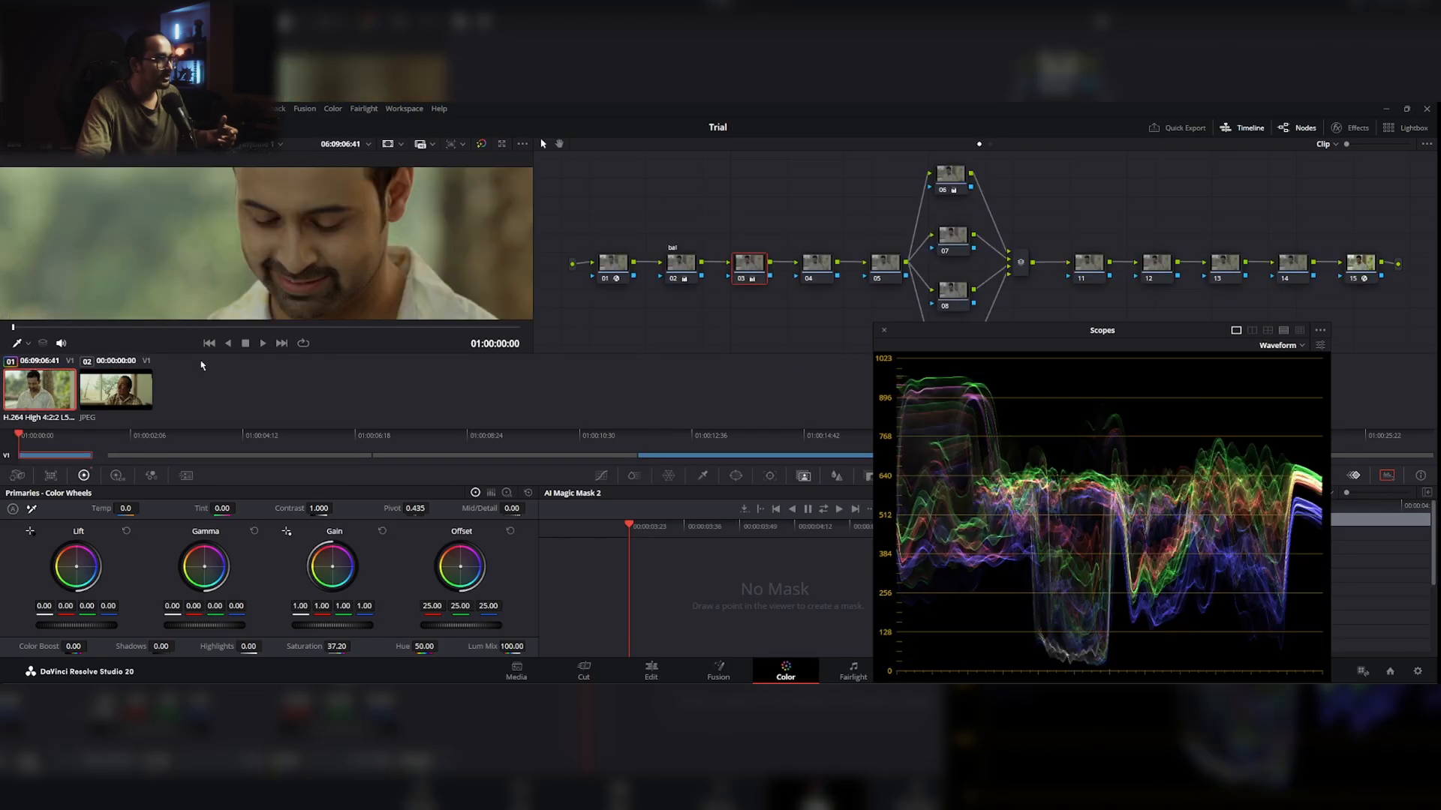
Step: Examine the greens, wall, tree trunk and skin of the graded clip up close against the waveform
{"action": "scroll", "coordinate": [331, 221], "scroll_direction": "up", "scroll_amount": 2}
{"action": "left_click_drag", "start_coordinate": [331, 221], "coordinate": [150, 192]}
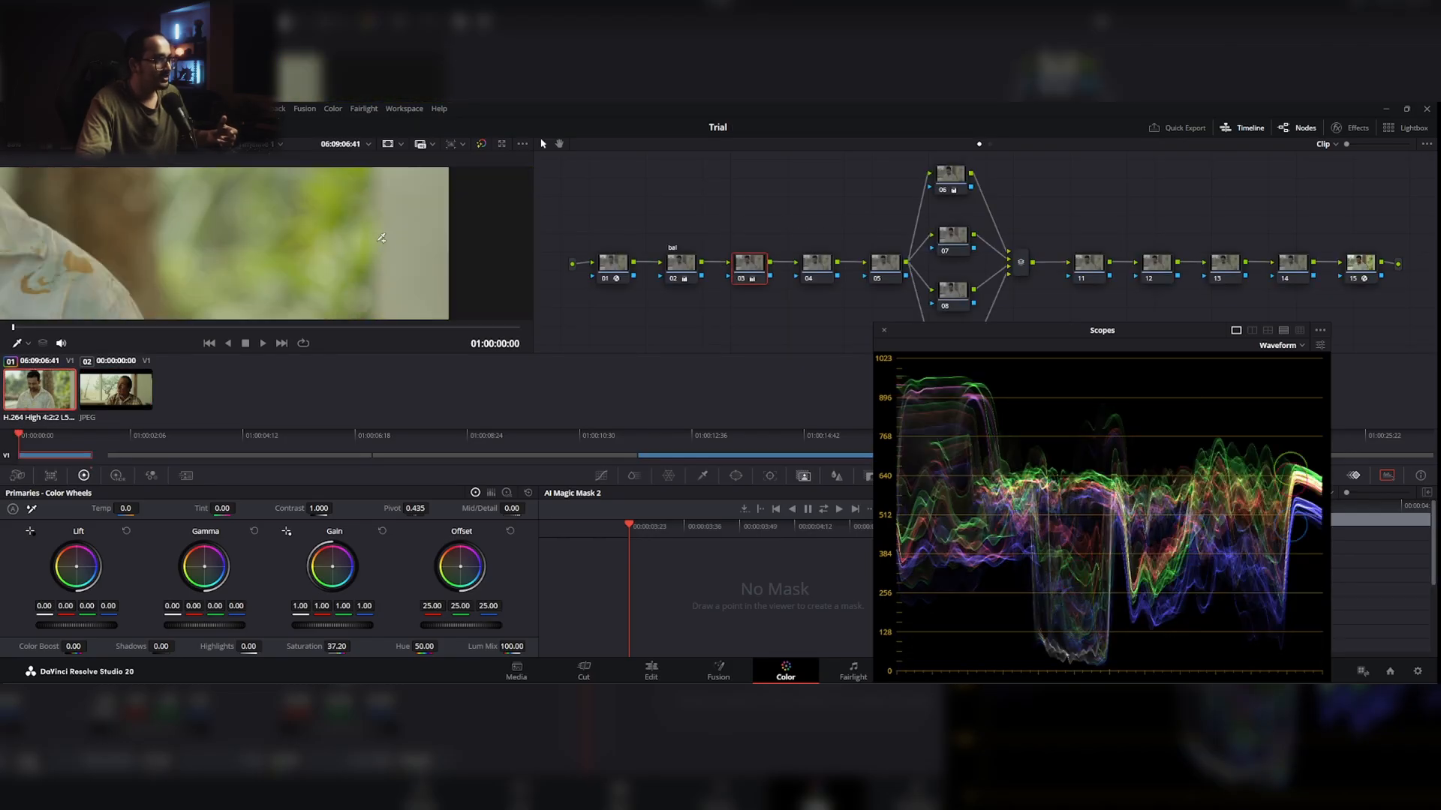
{"action": "left_click_drag", "start_coordinate": [360, 191], "coordinate": [345, 222]}
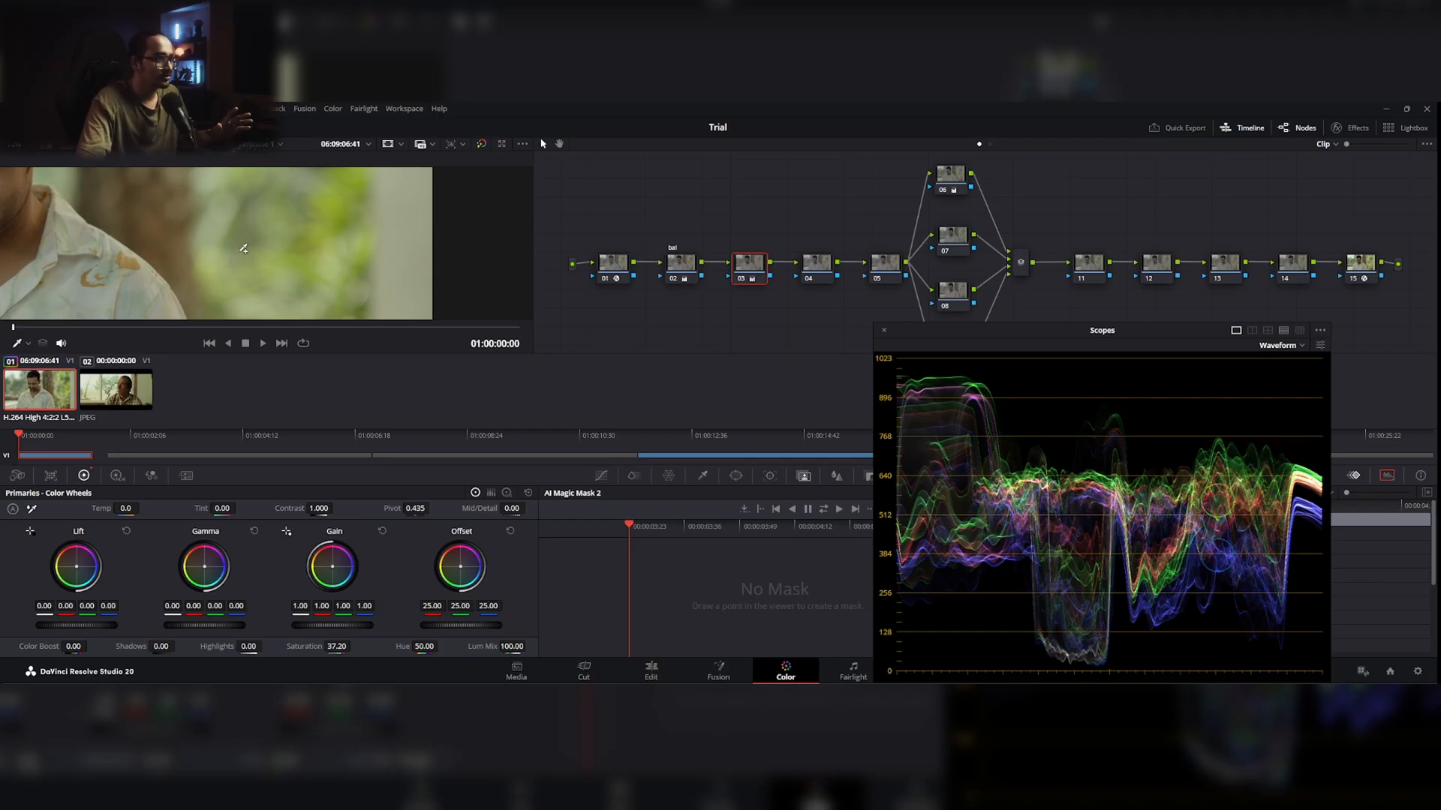
{"action": "left_click_drag", "start_coordinate": [242, 246], "coordinate": [409, 328]}
{"action": "left_click_drag", "start_coordinate": [274, 225], "coordinate": [402, 306]}
{"action": "left_click_drag", "start_coordinate": [361, 249], "coordinate": [429, 254]}
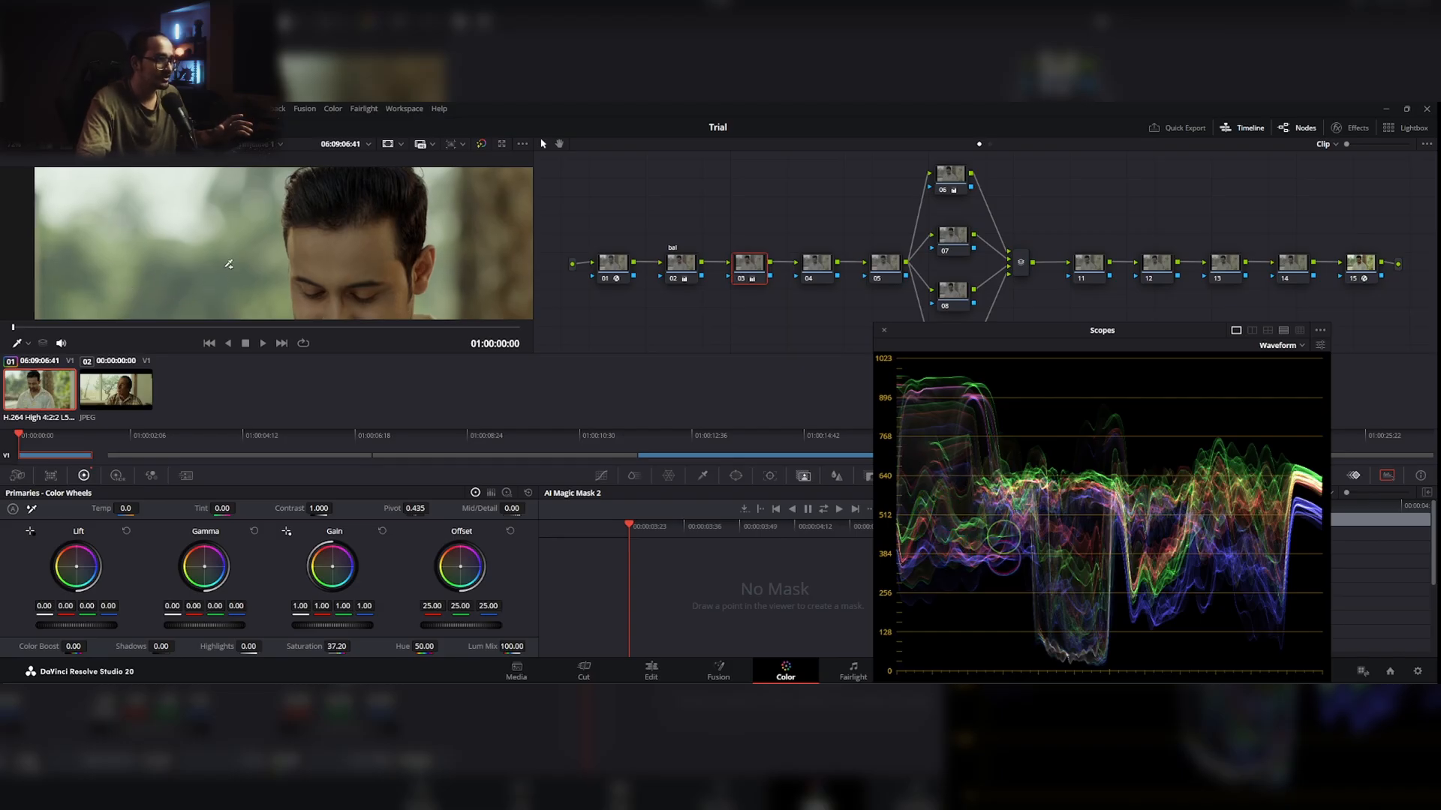
{"action": "left_click_drag", "start_coordinate": [235, 273], "coordinate": [213, 220]}
{"action": "left_click_drag", "start_coordinate": [438, 262], "coordinate": [408, 297]}
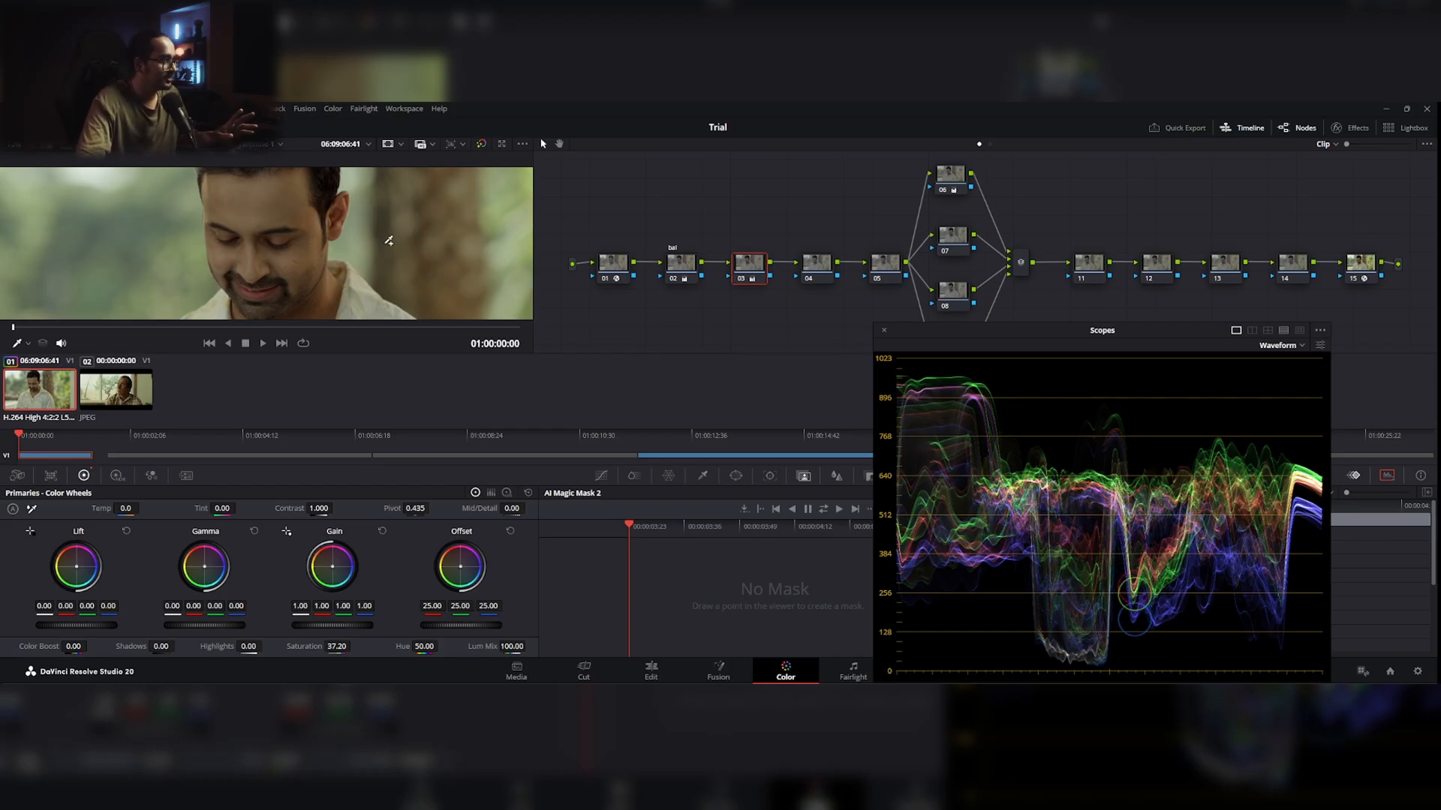
{"action": "left_click_drag", "start_coordinate": [370, 219], "coordinate": [300, 243]}
{"action": "scroll", "coordinate": [319, 219], "scroll_direction": "down", "scroll_amount": 2}
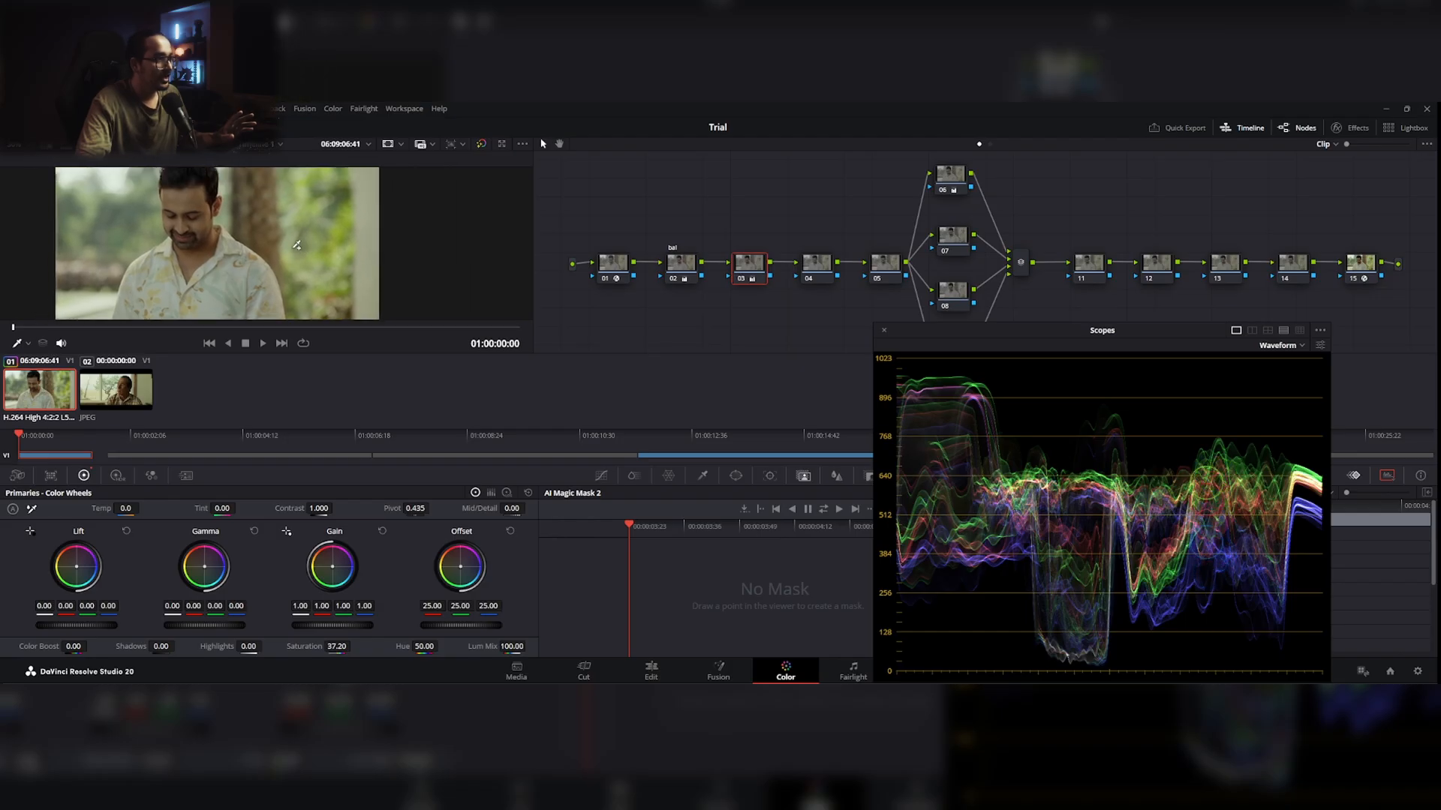
Step: Select node 07 in the parallel group and return the floating scopes to their docked place
{"action": "left_click_drag", "start_coordinate": [1161, 335], "coordinate": [842, 345]}
{"action": "left_click", "coordinate": [950, 245]}
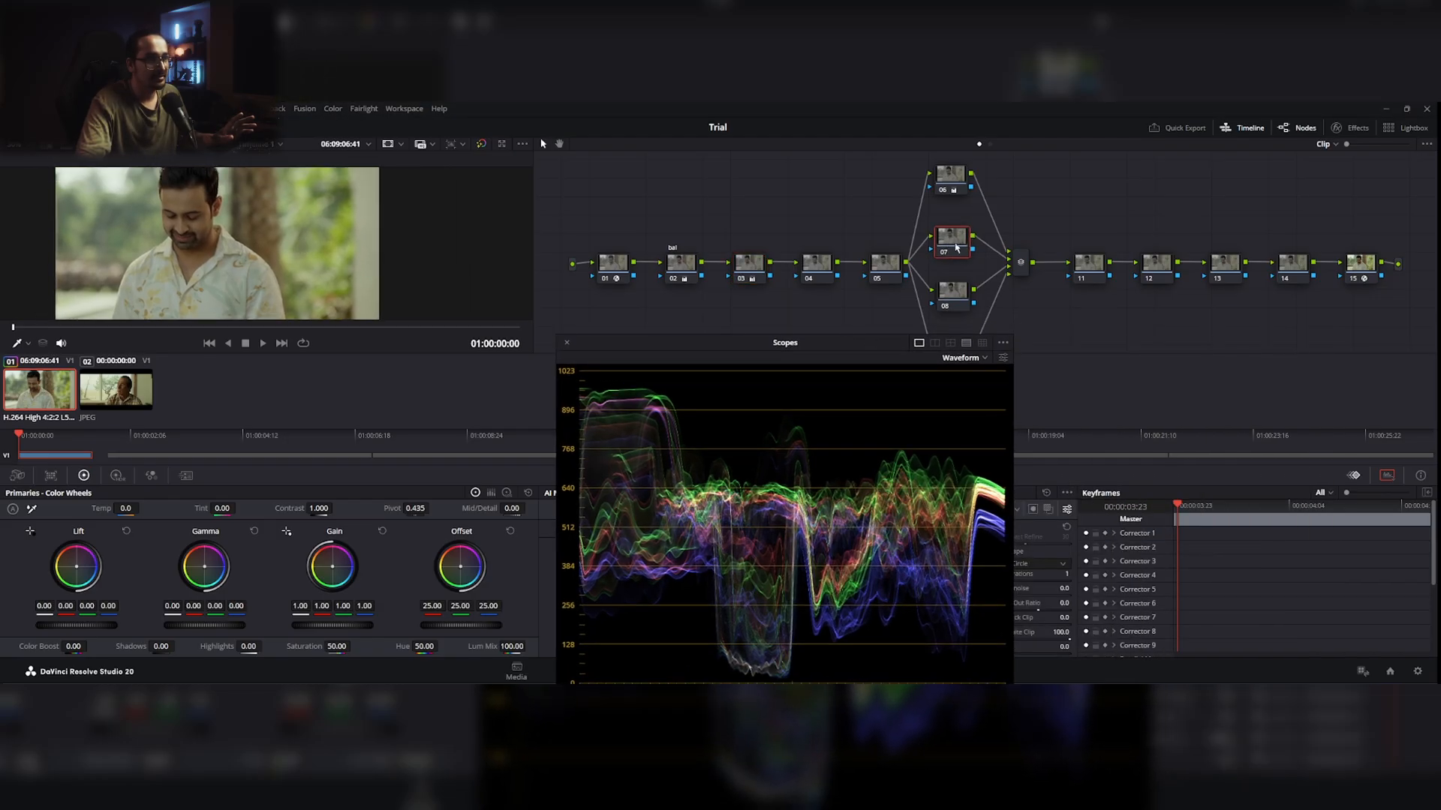
{"action": "left_click_drag", "start_coordinate": [954, 246], "coordinate": [960, 250]}
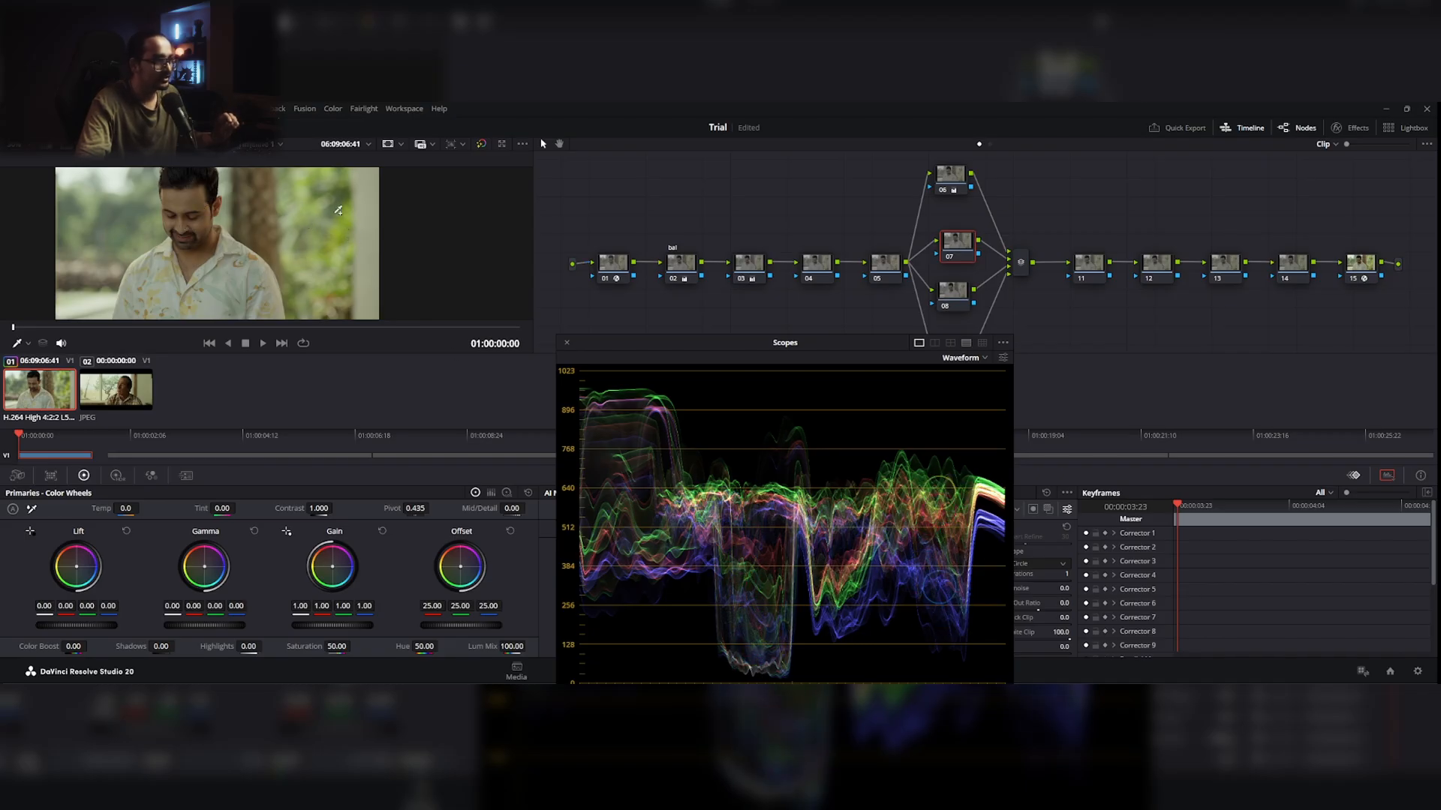
{"action": "left_click_drag", "start_coordinate": [862, 342], "coordinate": [1242, 311]}
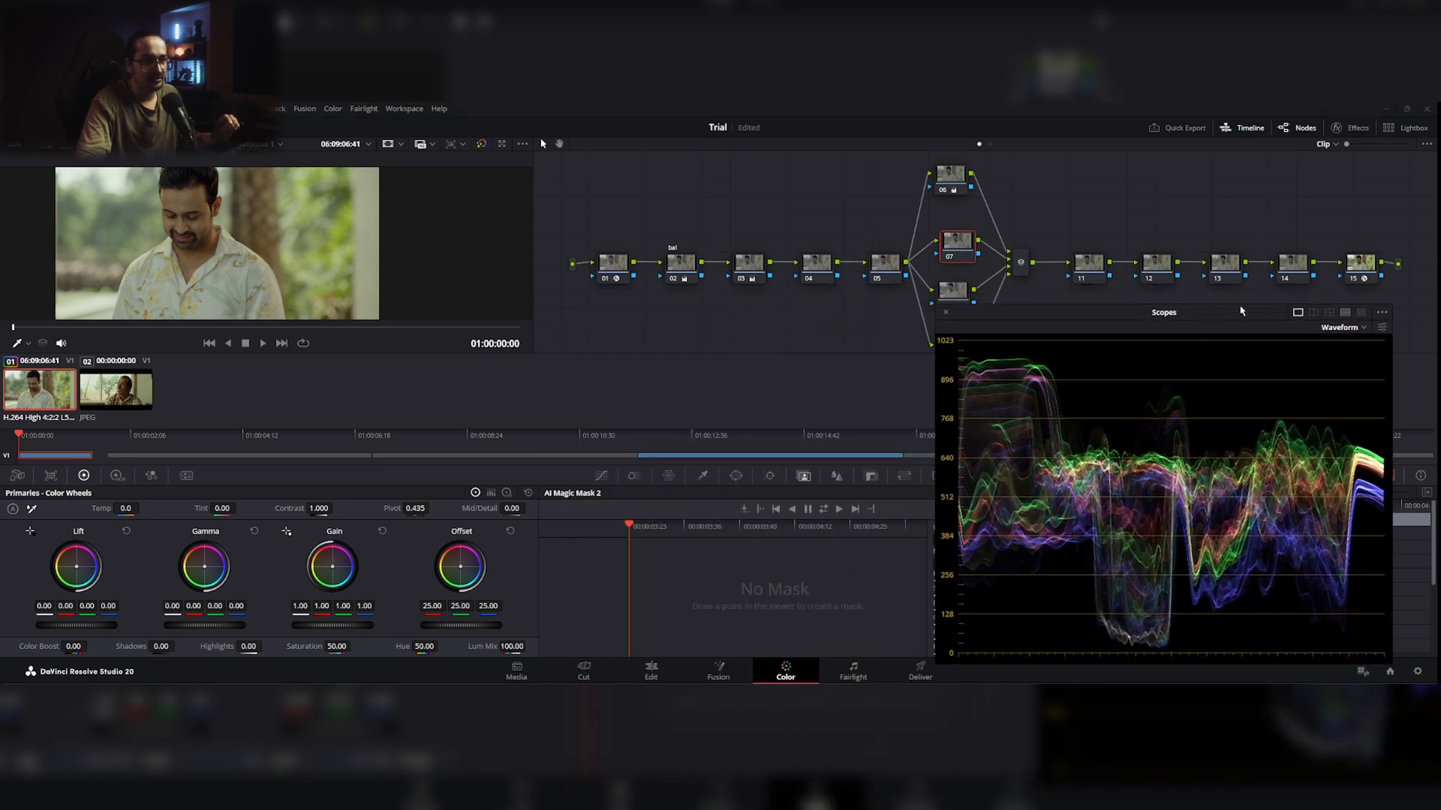
{"action": "left_click", "coordinate": [945, 314]}
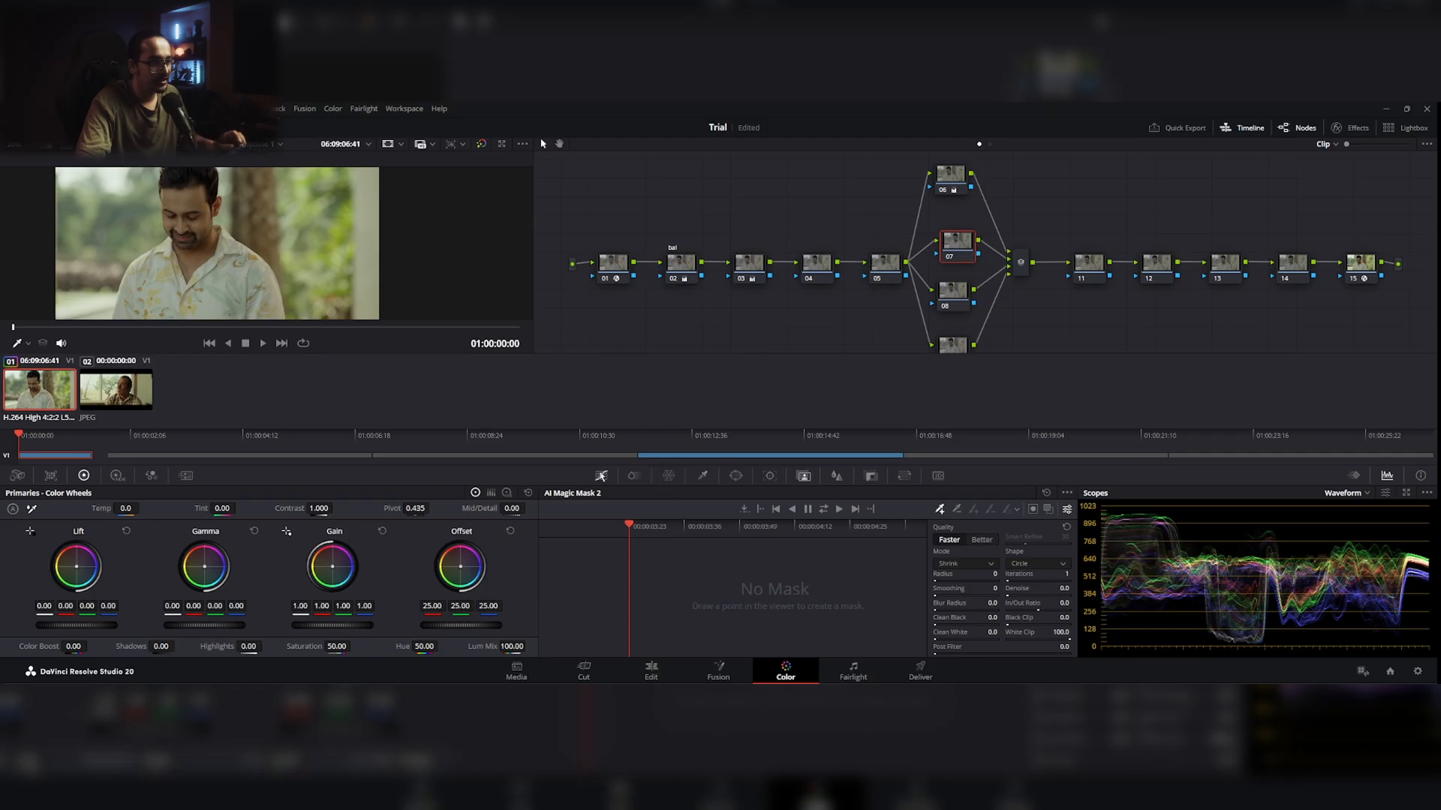
Step: Add a Hue Vs Sat curve point on node 07 at the foliage's yellow-green hue 318.89 and lower its saturation to 0.43
{"action": "left_click", "coordinate": [601, 476]}
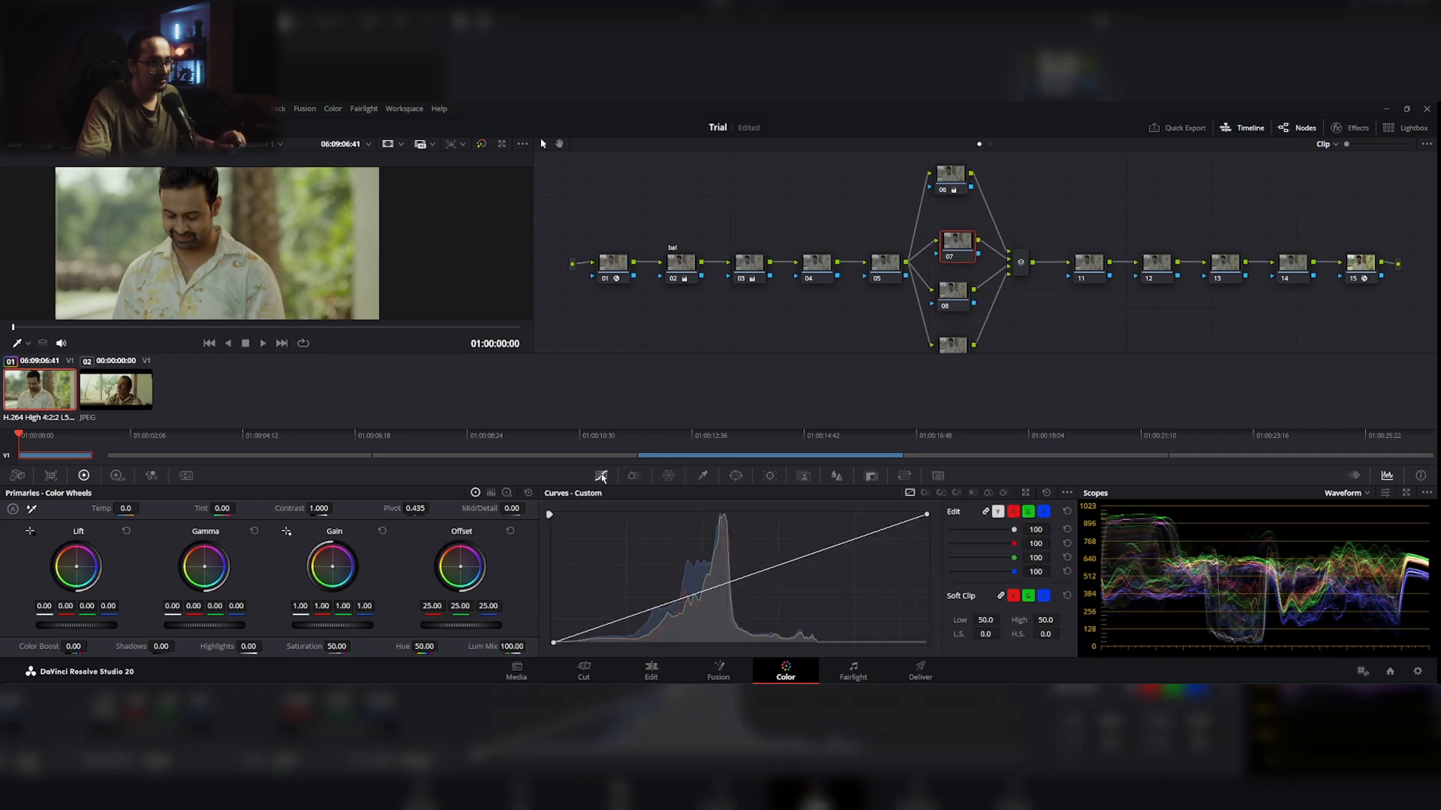
{"action": "left_click", "coordinate": [939, 493]}
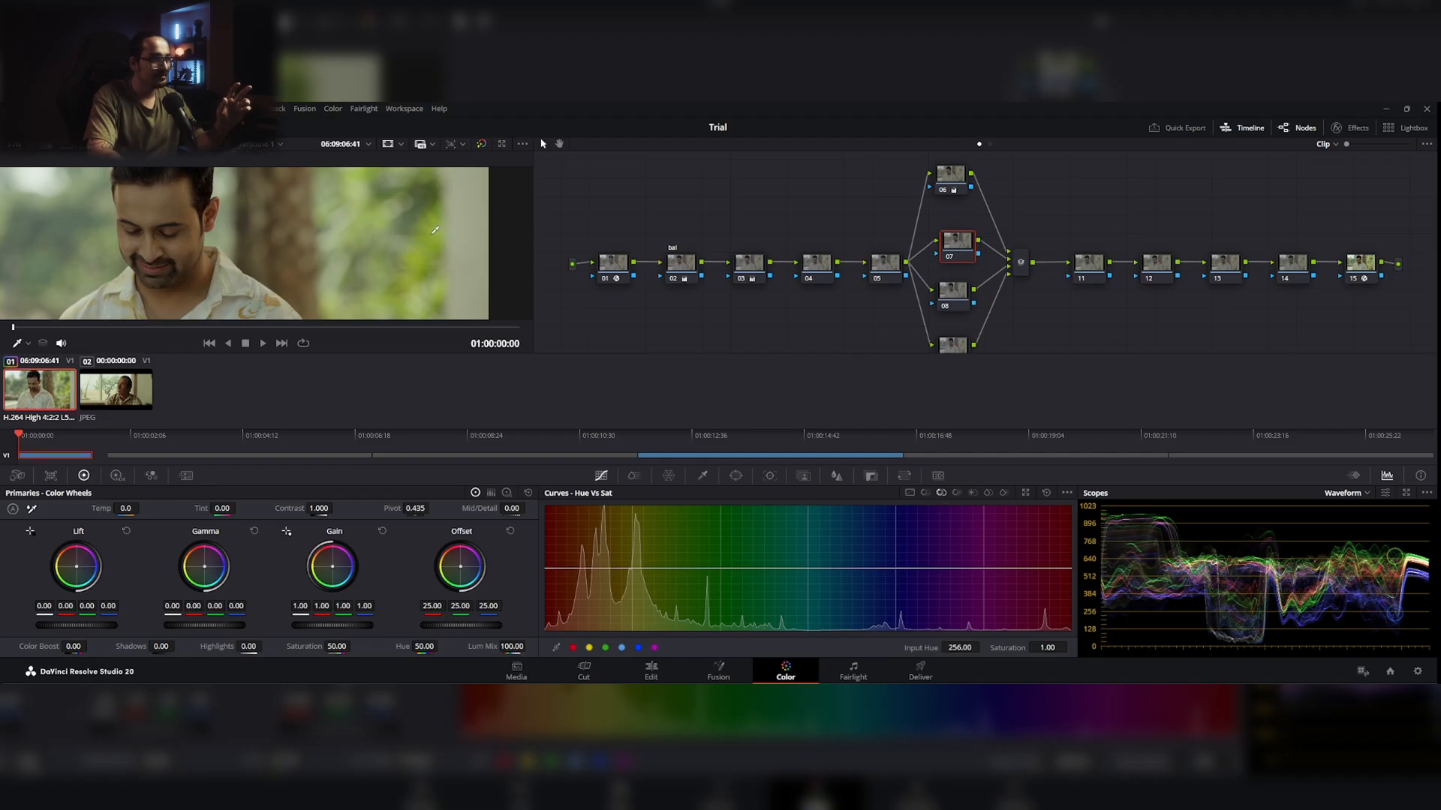
{"action": "scroll", "coordinate": [428, 243], "scroll_direction": "up", "scroll_amount": 5}
{"action": "scroll", "coordinate": [429, 243], "scroll_direction": "up", "scroll_amount": 2}
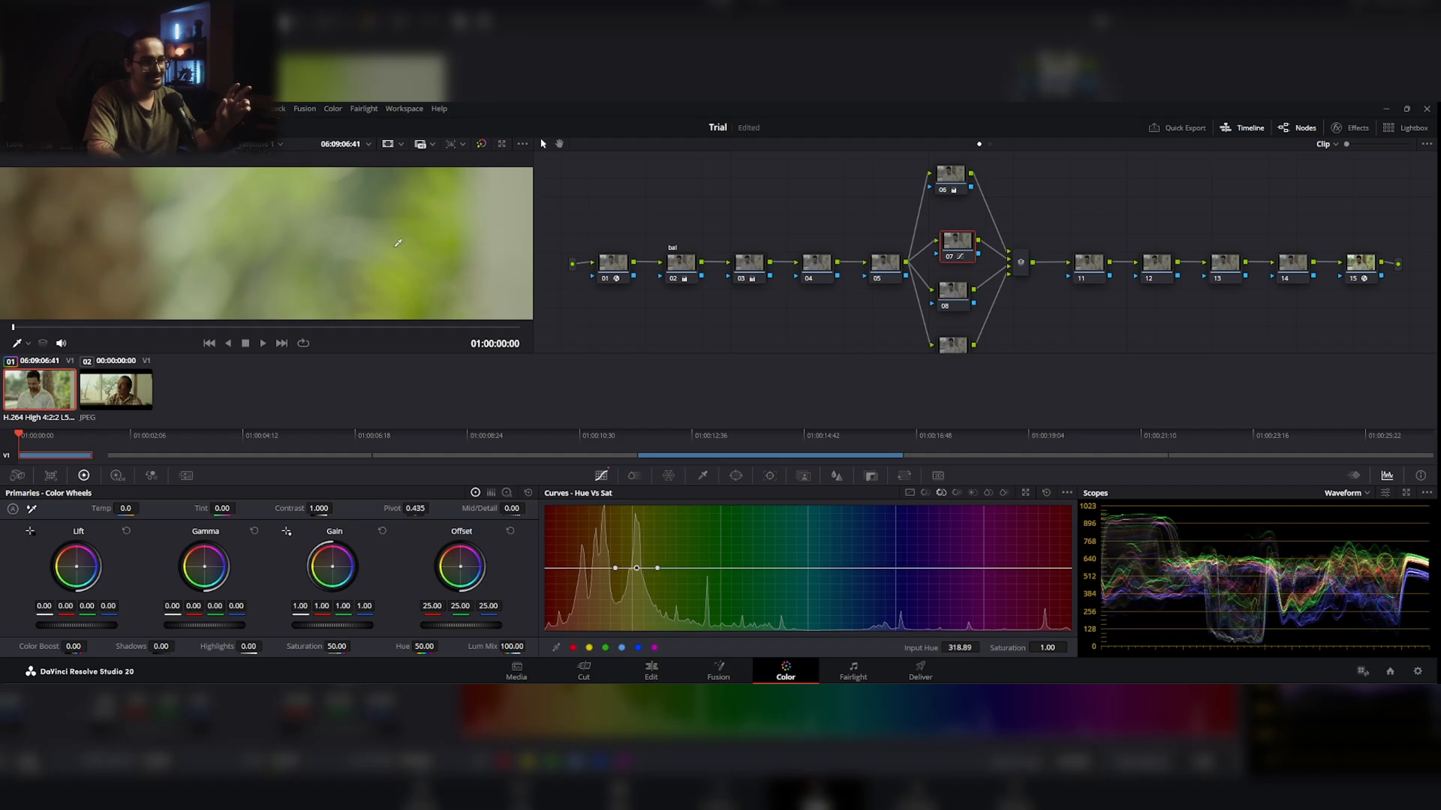
{"action": "scroll", "coordinate": [430, 256], "scroll_direction": "down", "scroll_amount": 5}
{"action": "scroll", "coordinate": [430, 256], "scroll_direction": "down", "scroll_amount": 4}
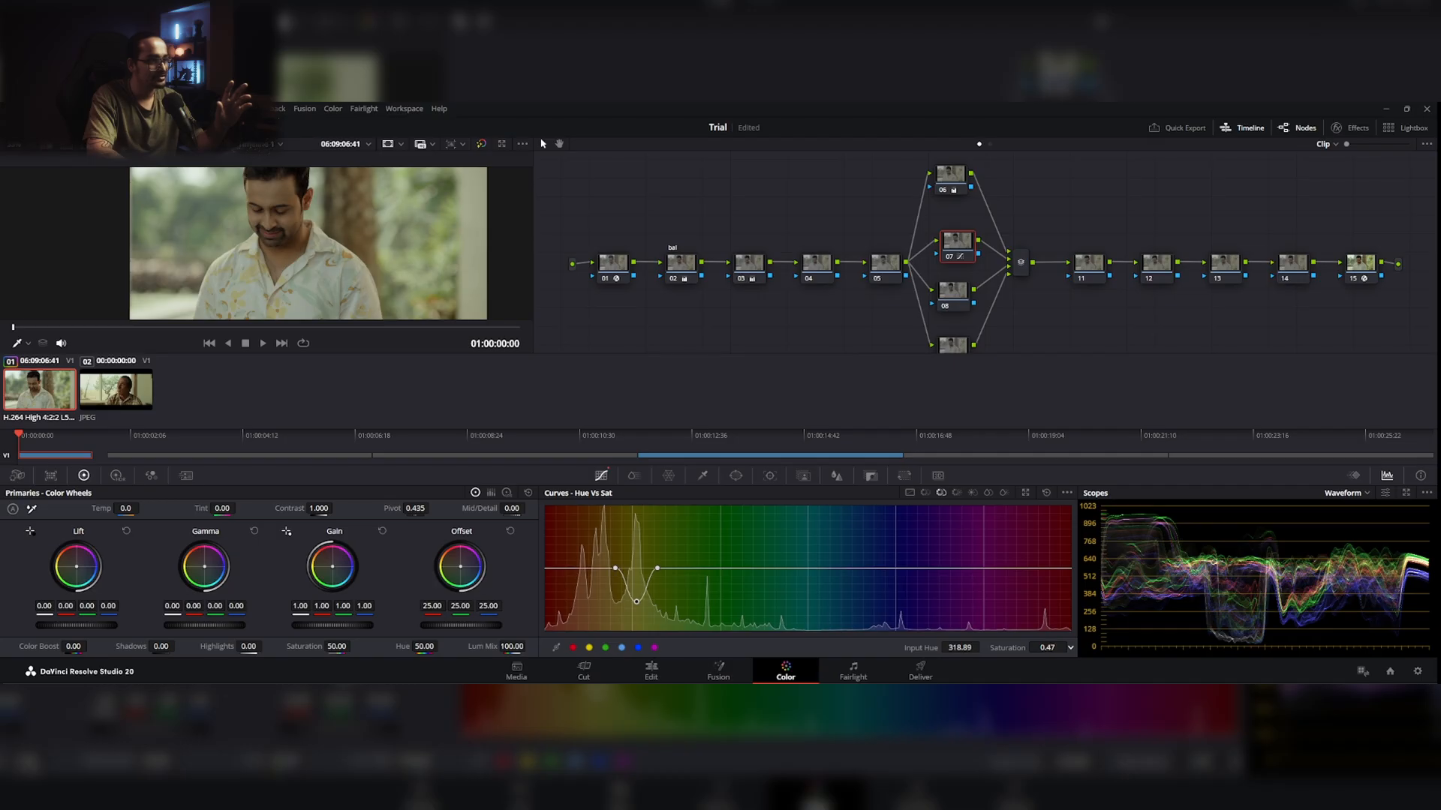
{"action": "scroll", "coordinate": [455, 255], "scroll_direction": "down", "scroll_amount": 4}
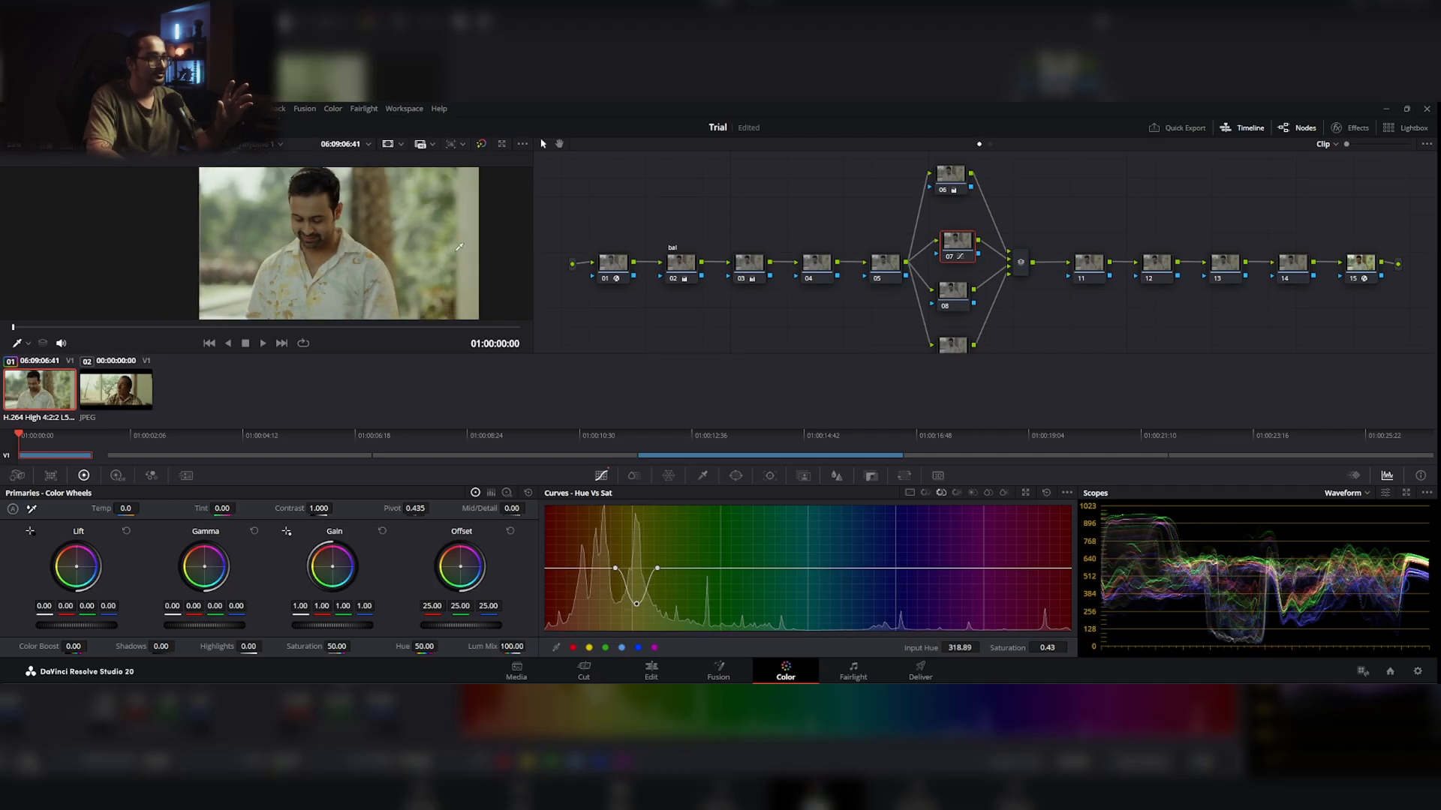
Step: Toggle node 07 off and on repeatedly to compare the foliage with and without the desaturation
{"action": "left_click_drag", "start_coordinate": [479, 252], "coordinate": [427, 260]}
{"action": "scroll", "coordinate": [400, 256], "scroll_direction": "up", "scroll_amount": 2}
{"action": "key", "text": "ctrl+d"}
{"action": "key", "text": "ctrl+d"}
{"action": "key", "text": "ctrl+d"}
{"action": "key", "text": "ctrl+d"}
{"action": "key", "text": "ctrl+d"}
{"action": "key", "text": "ctrl+d"}
{"action": "key", "text": "ctrl+d"}
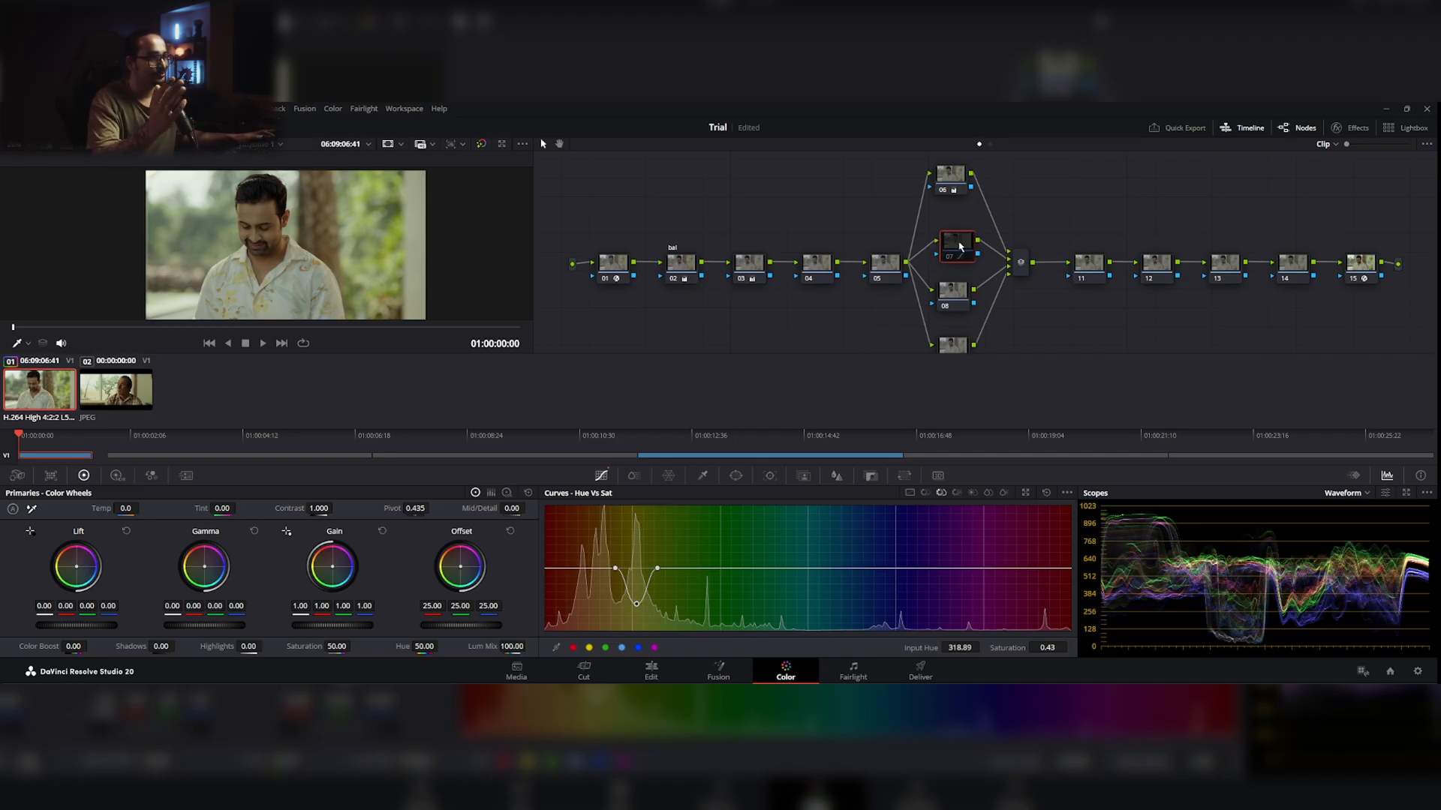
{"action": "key", "text": "ctrl+d"}
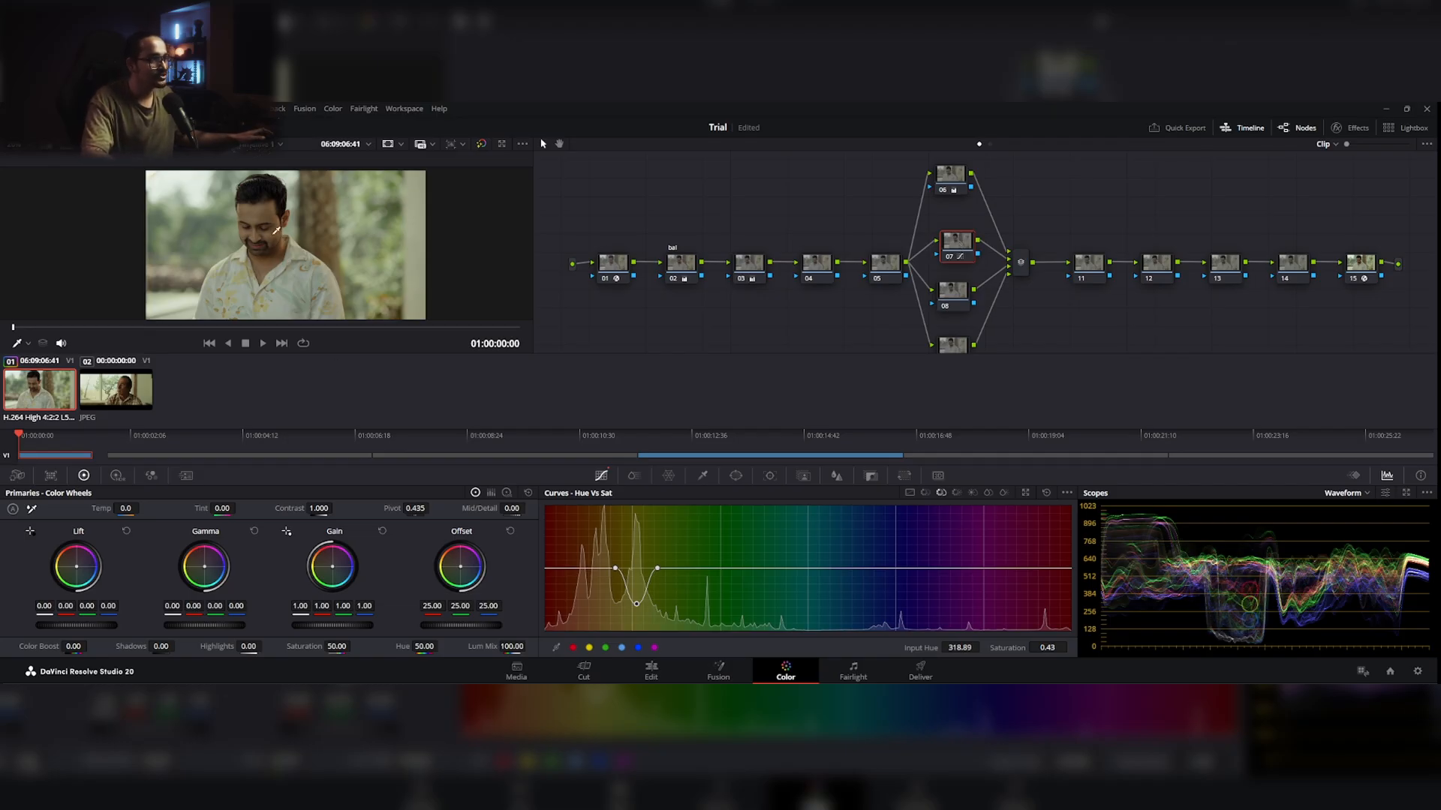
Step: Select node 08 in the parallel group and line it up below node 07
{"action": "left_click", "coordinate": [963, 298]}
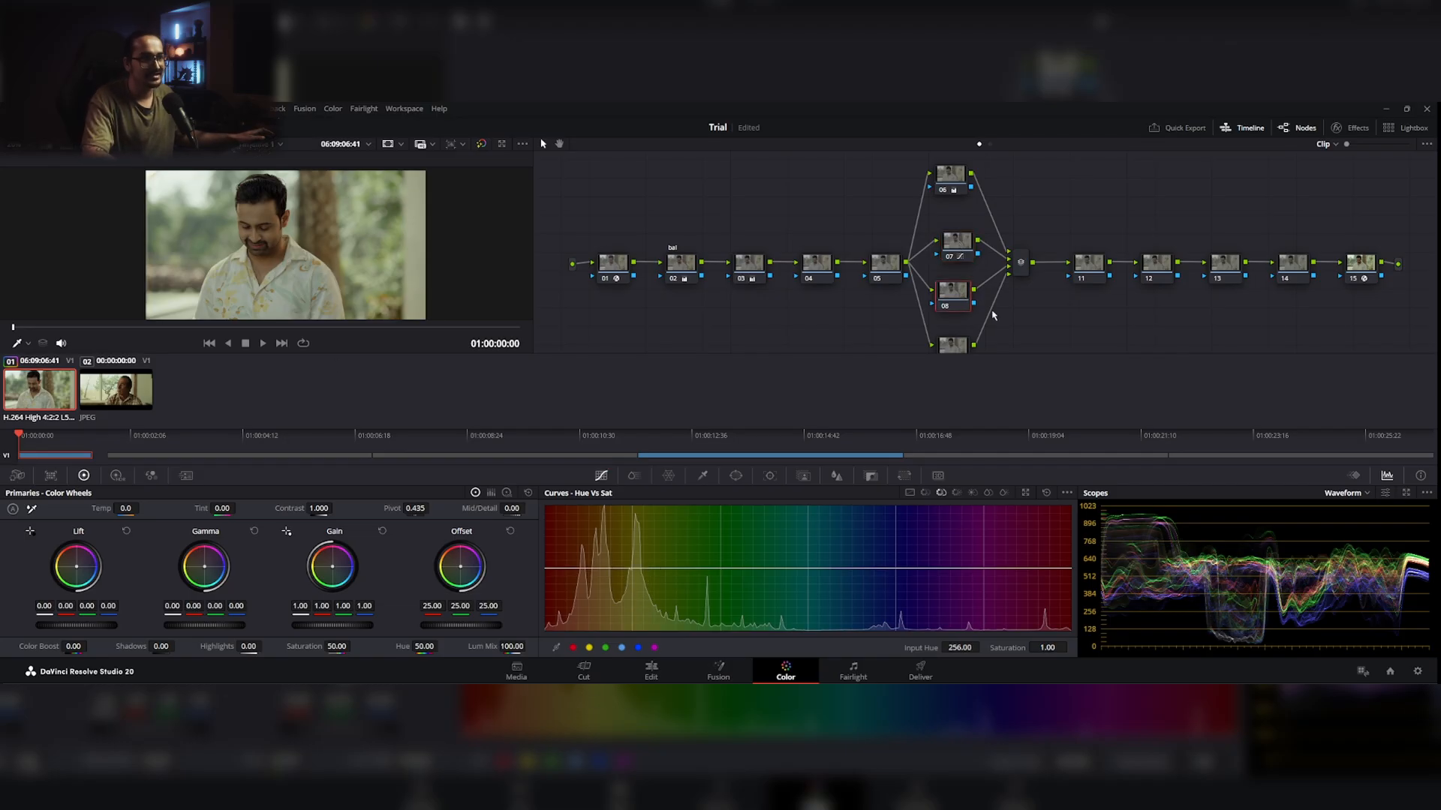
{"action": "left_click_drag", "start_coordinate": [956, 295], "coordinate": [958, 298]}
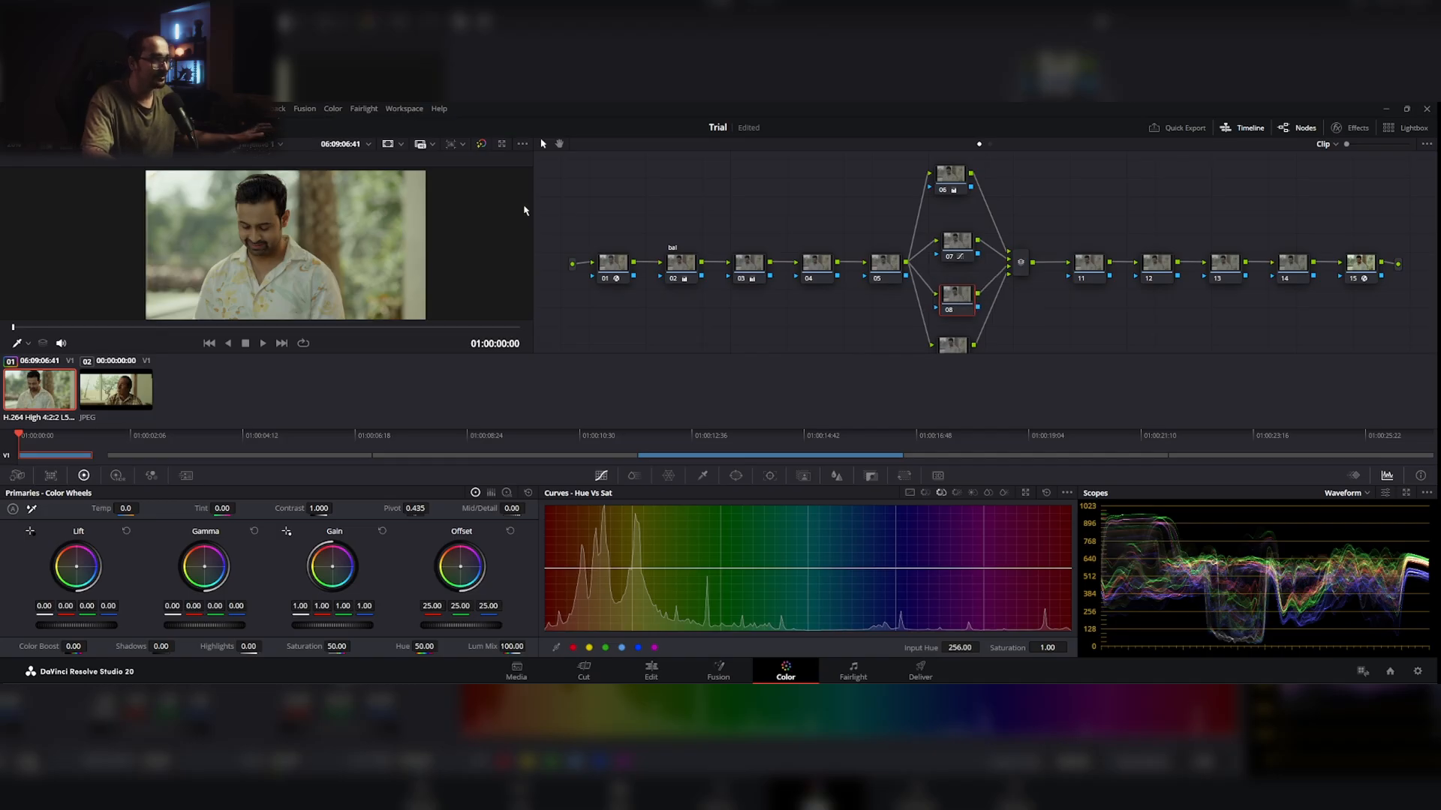
{"action": "scroll", "coordinate": [272, 258], "scroll_direction": "up", "scroll_amount": 1}
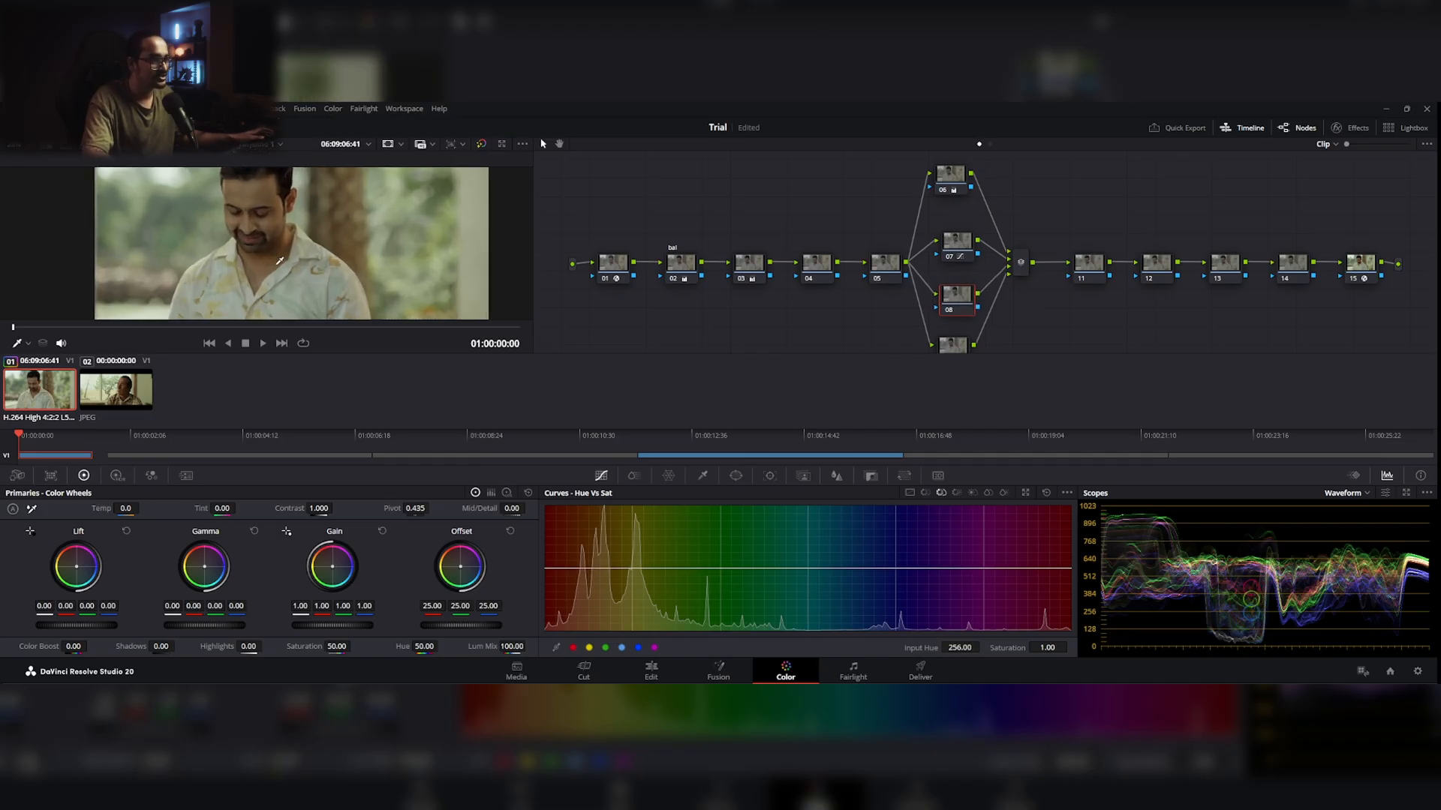
Step: Preview which parts of the image the ColorSlice Skin range covers on node 08
{"action": "left_click", "coordinate": [702, 476]}
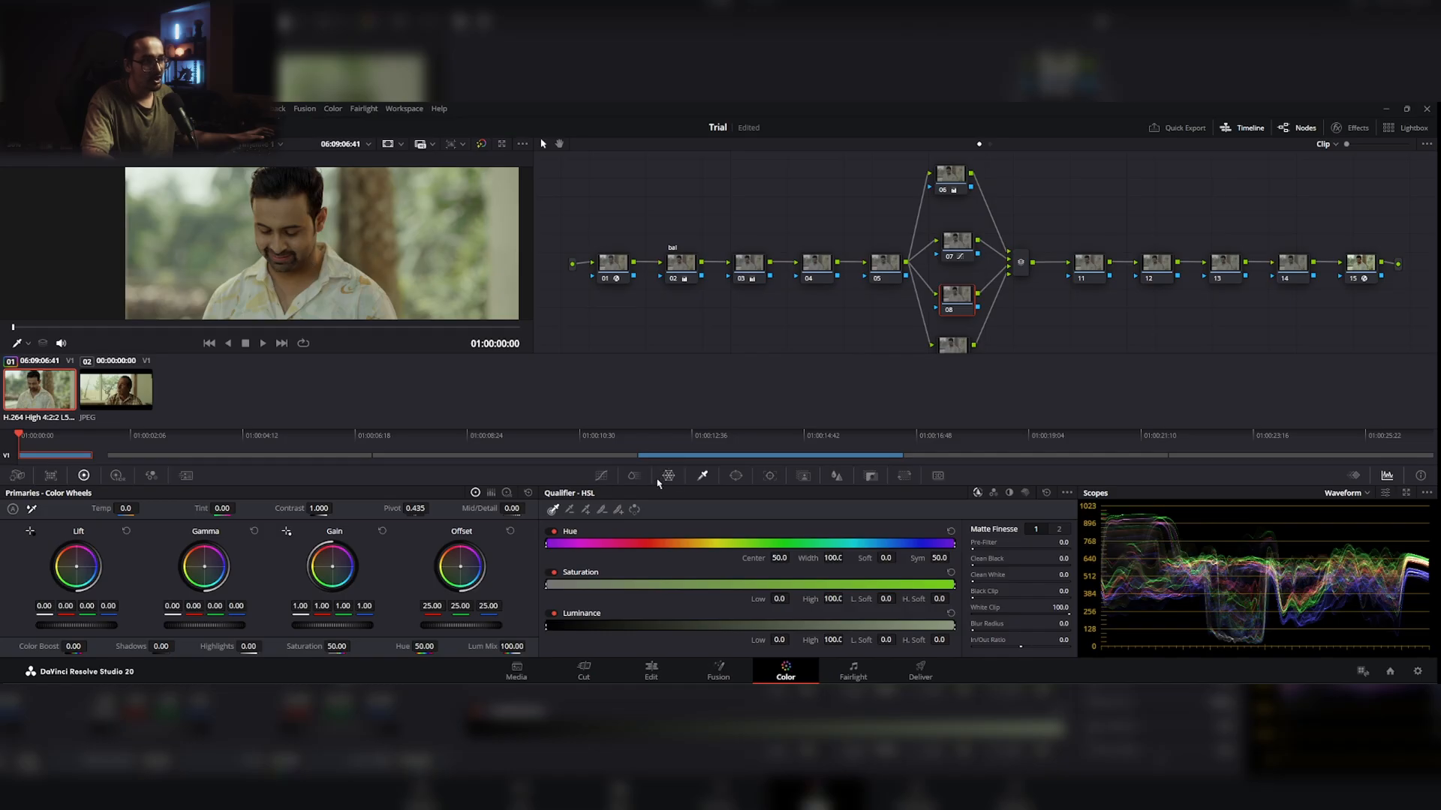
{"action": "left_click", "coordinate": [634, 476]}
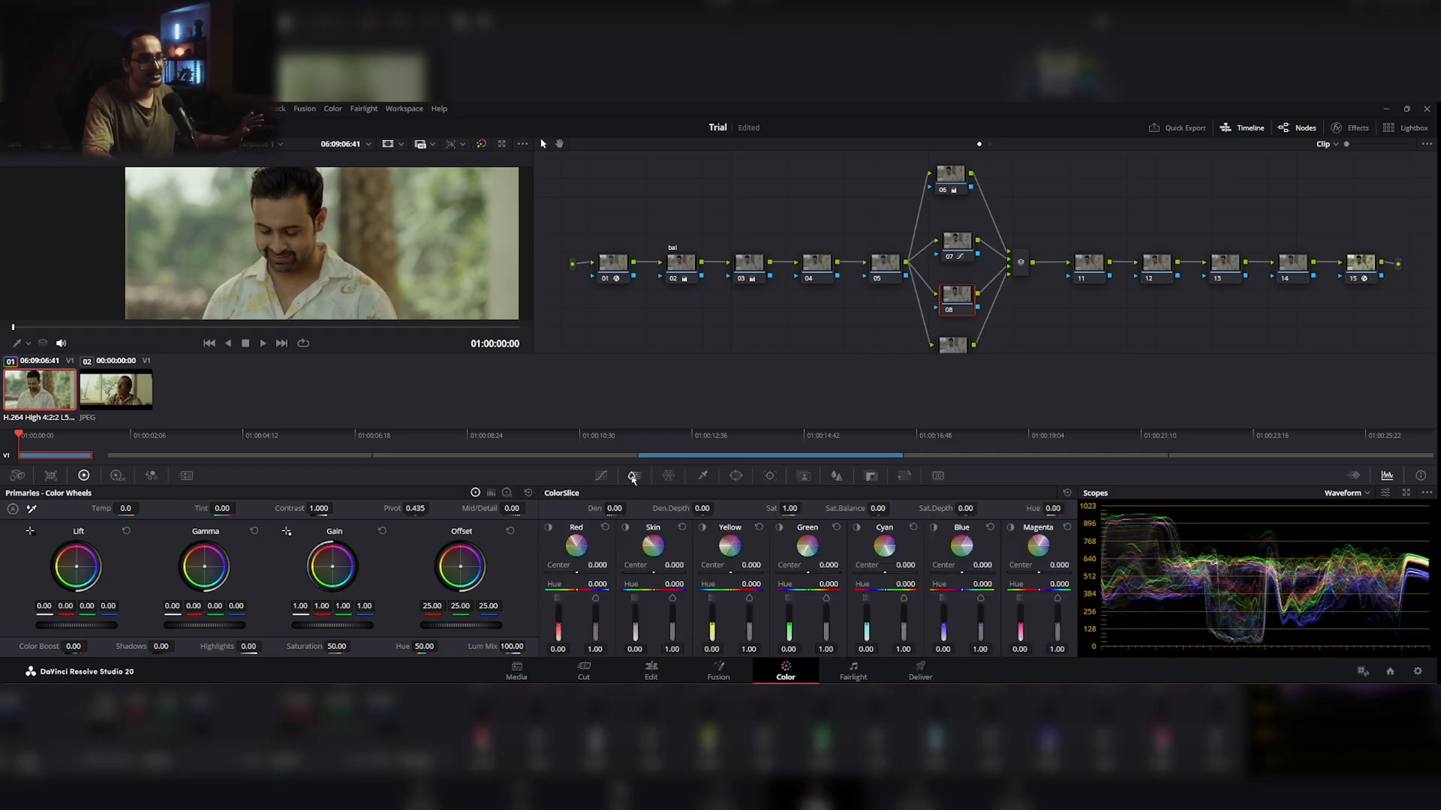
{"action": "left_click", "coordinate": [626, 530]}
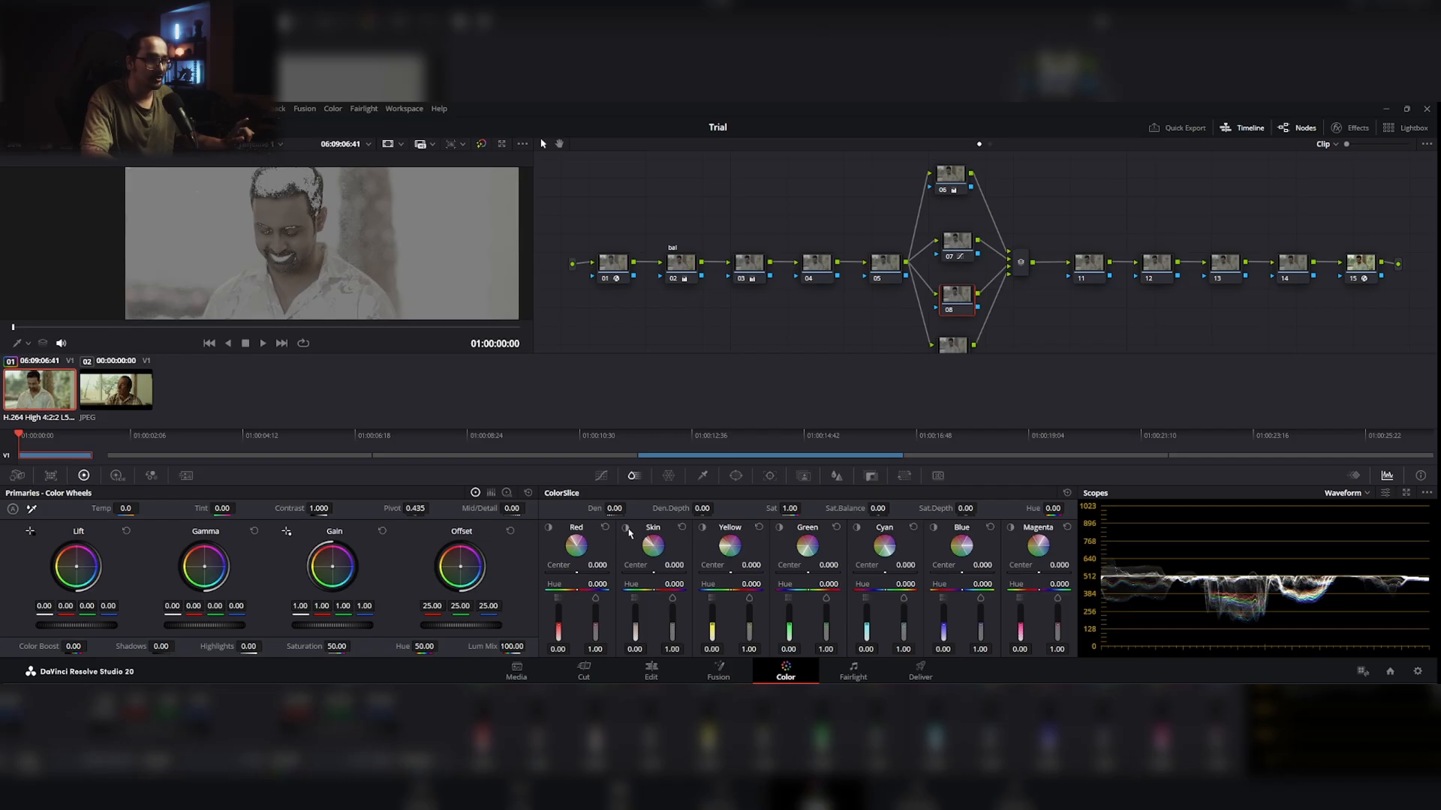
{"action": "scroll", "coordinate": [375, 226], "scroll_direction": "up", "scroll_amount": 2}
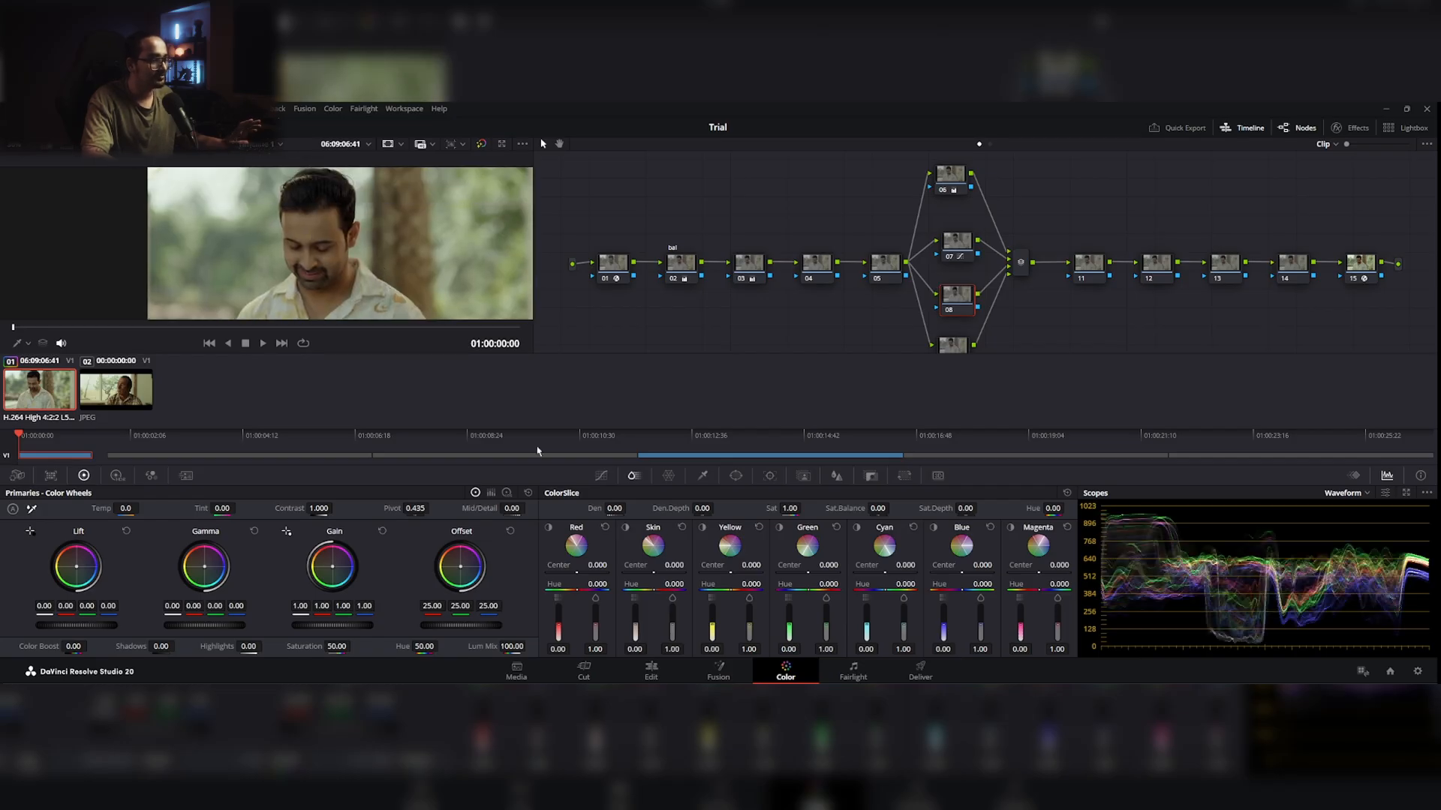
Step: Sample the man's forehead skin with the HSL qualifier on node 08 and show the selection as a highlight
{"action": "left_click", "coordinate": [703, 476]}
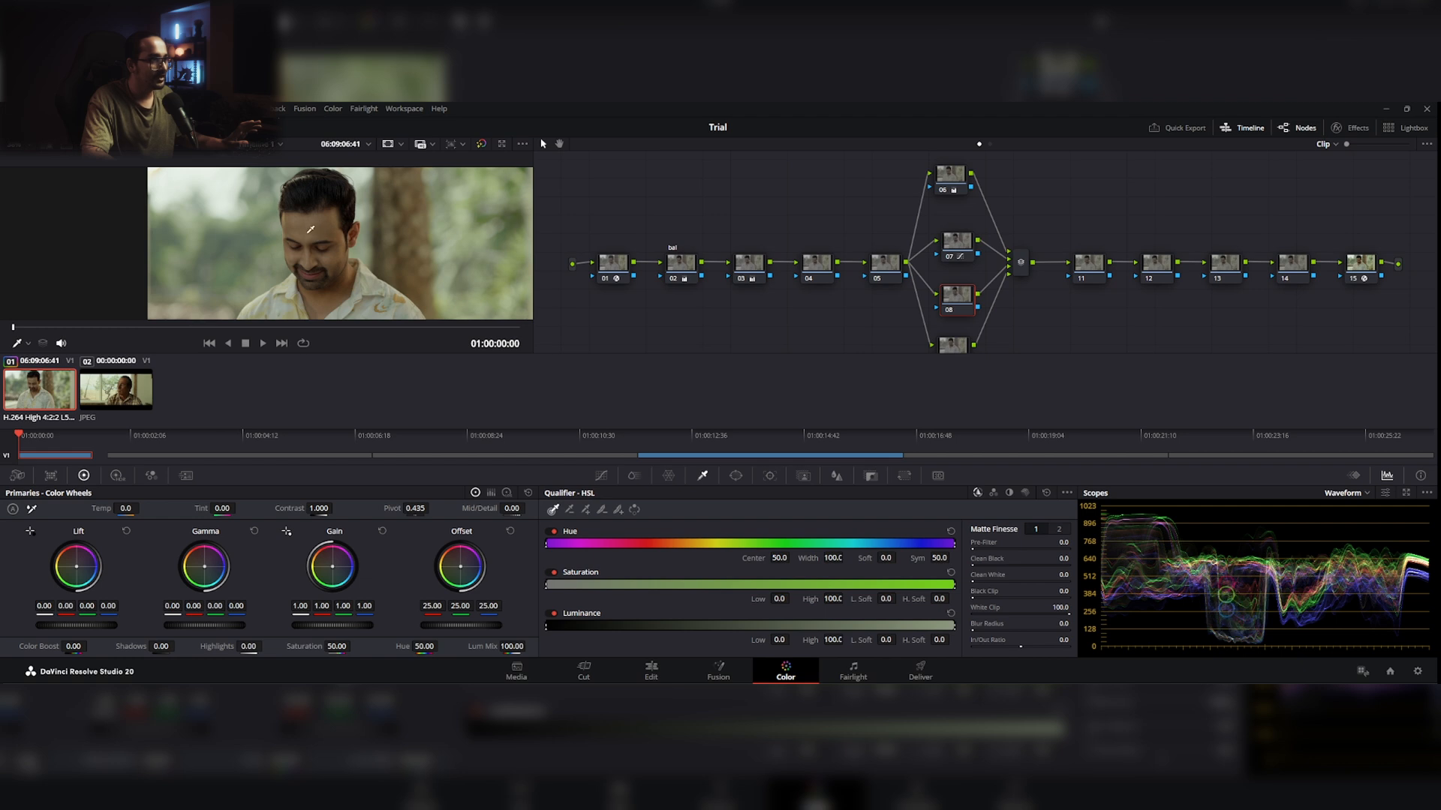
{"action": "scroll", "coordinate": [315, 221], "scroll_direction": "up", "scroll_amount": 3}
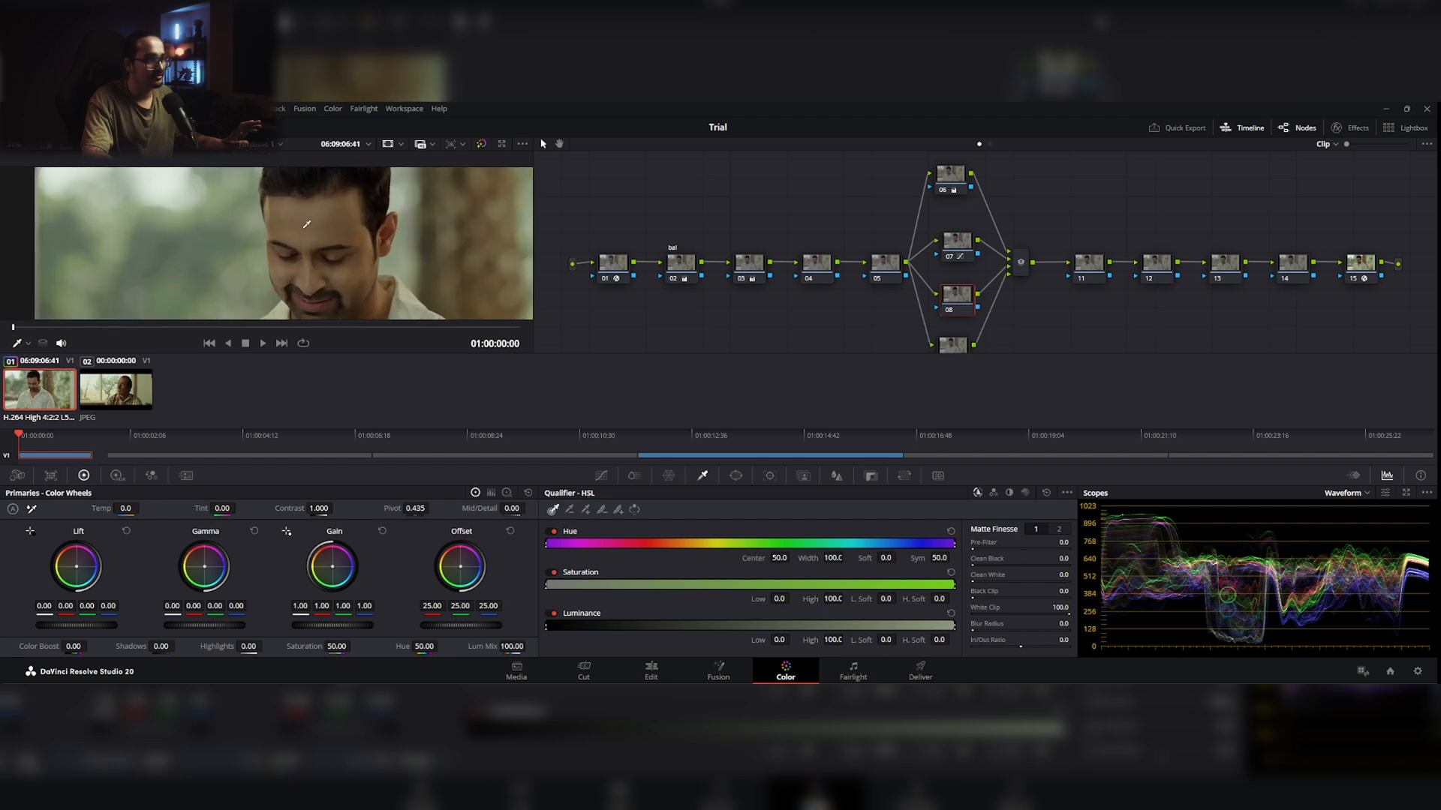
{"action": "left_click_drag", "start_coordinate": [316, 229], "coordinate": [312, 217]}
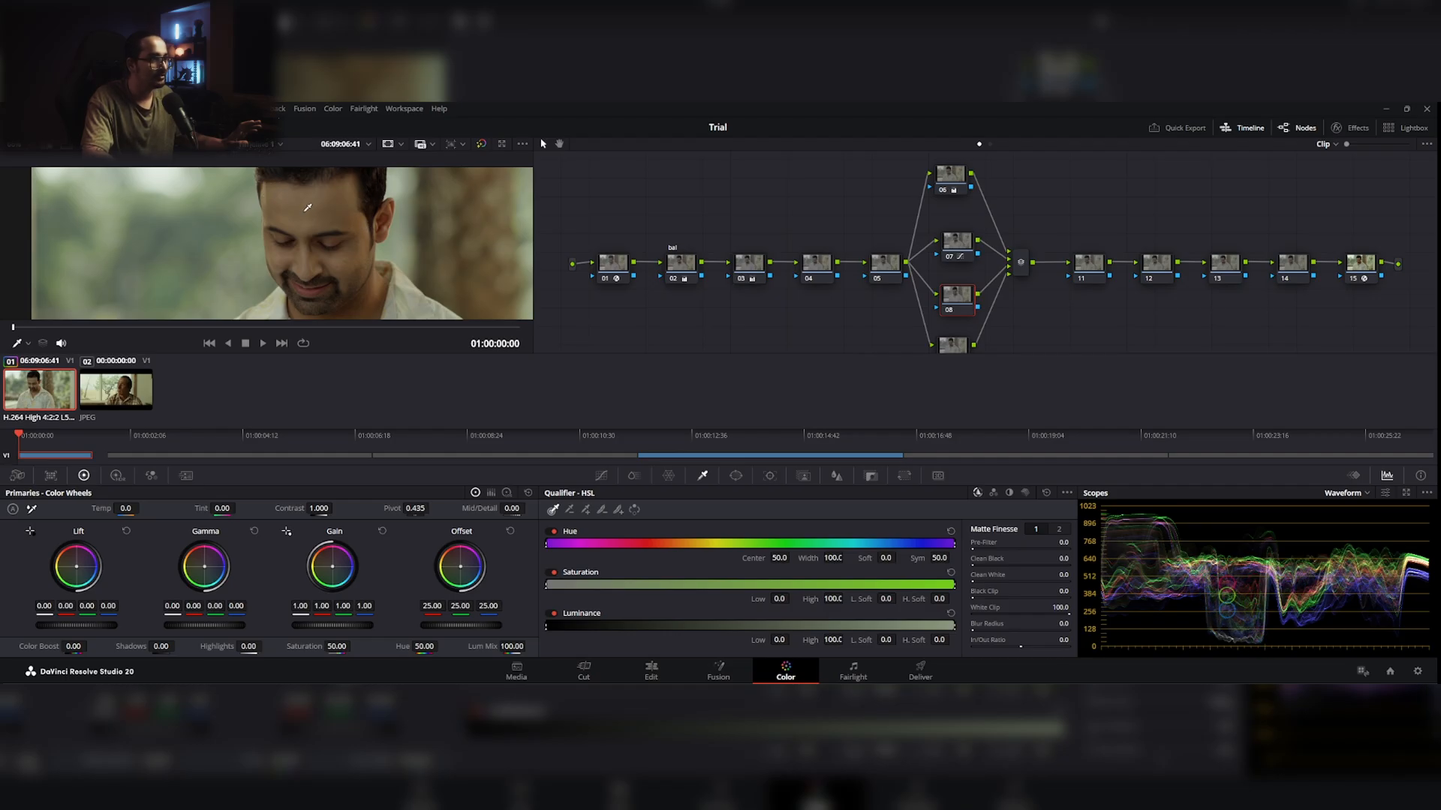
{"action": "left_click", "coordinate": [308, 208]}
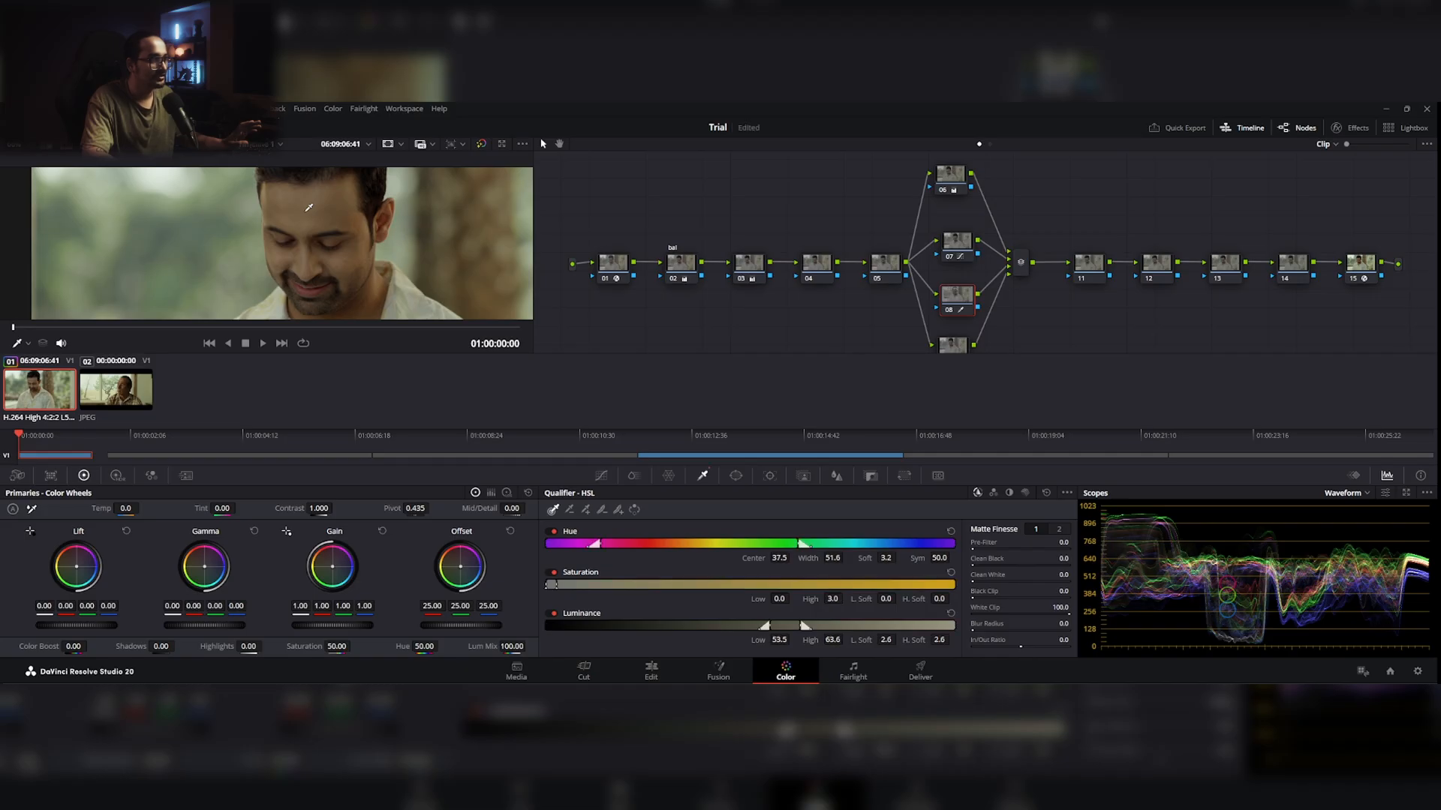
{"action": "key", "text": "shift+h"}
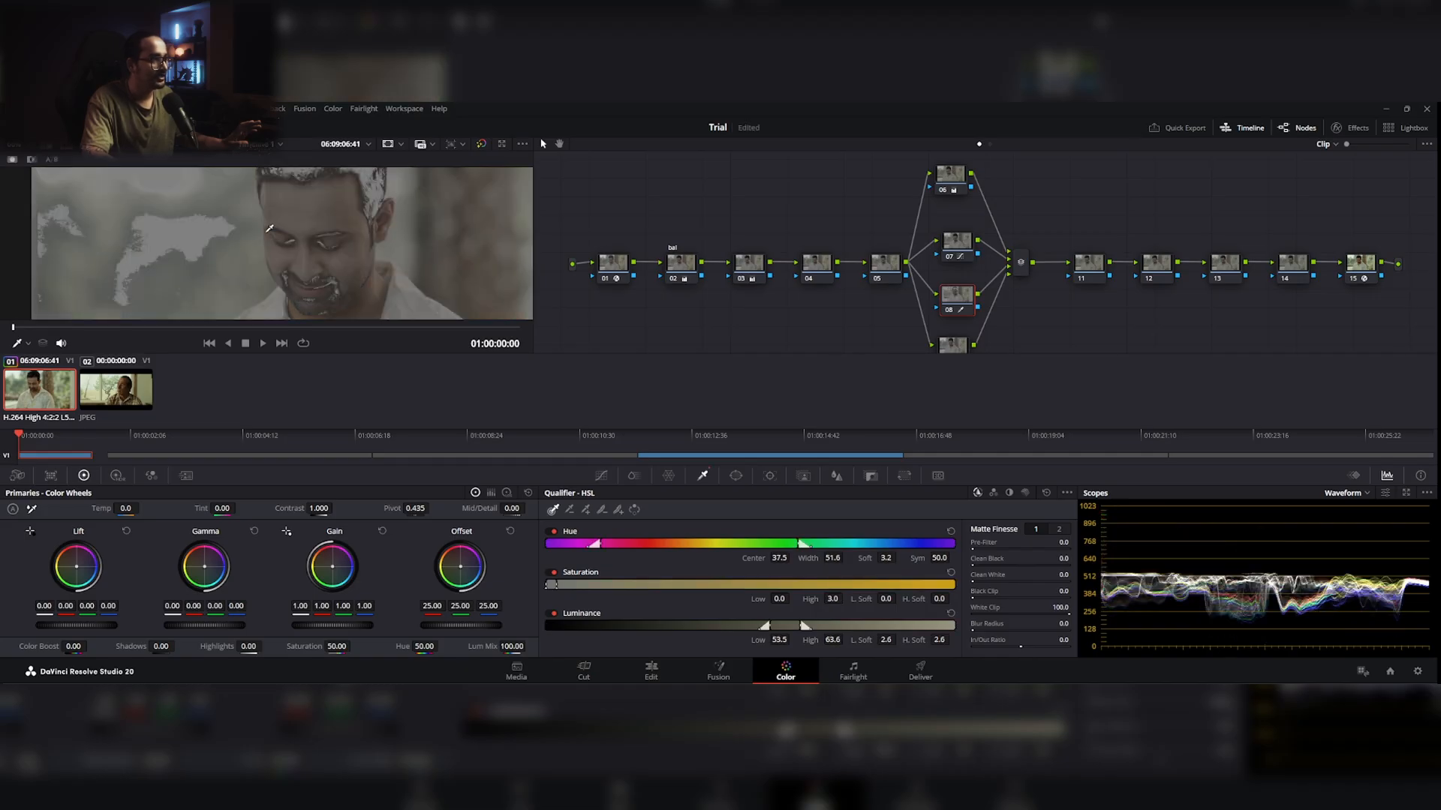
{"action": "scroll", "coordinate": [435, 252], "scroll_direction": "down", "scroll_amount": 5}
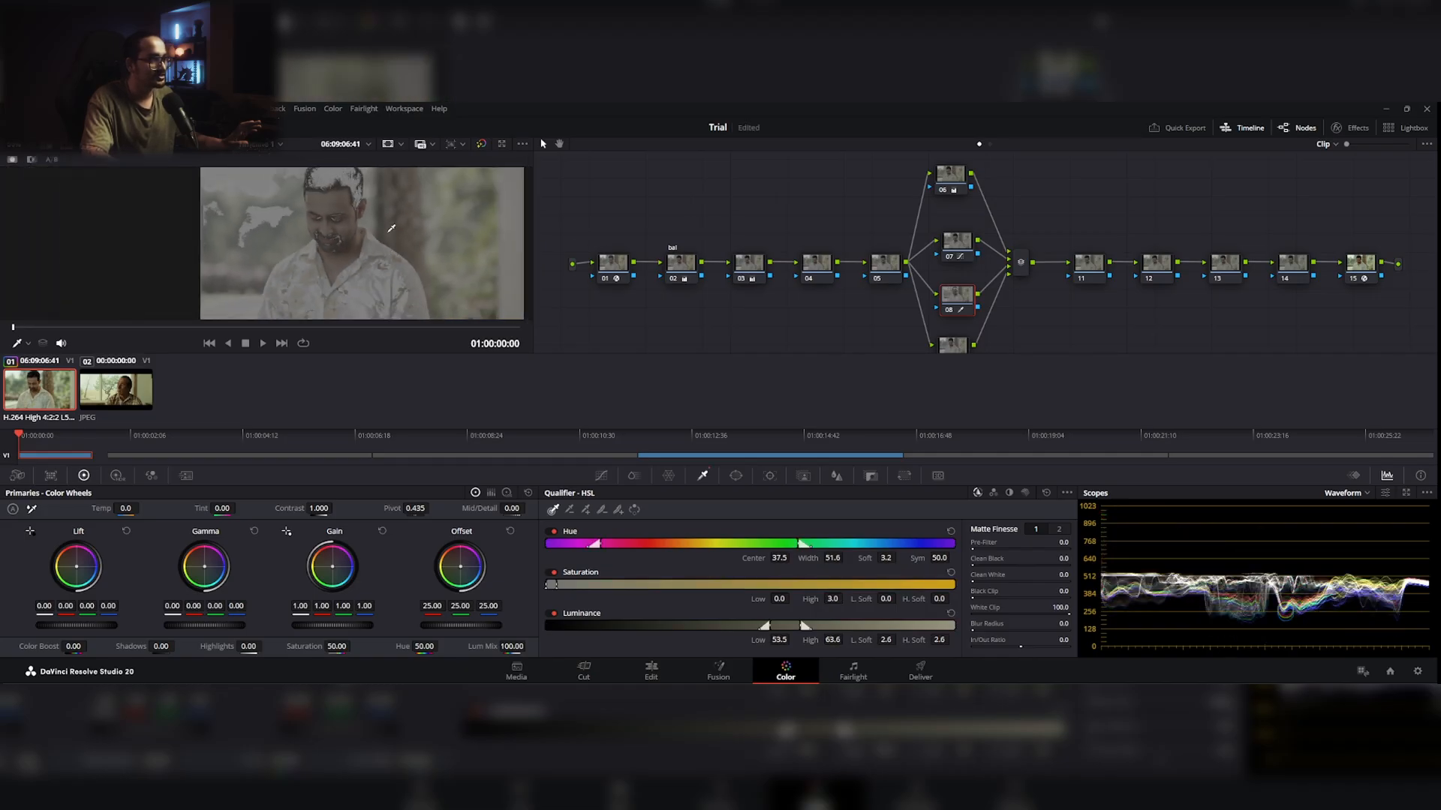
{"action": "scroll", "coordinate": [391, 258], "scroll_direction": "down", "scroll_amount": 2}
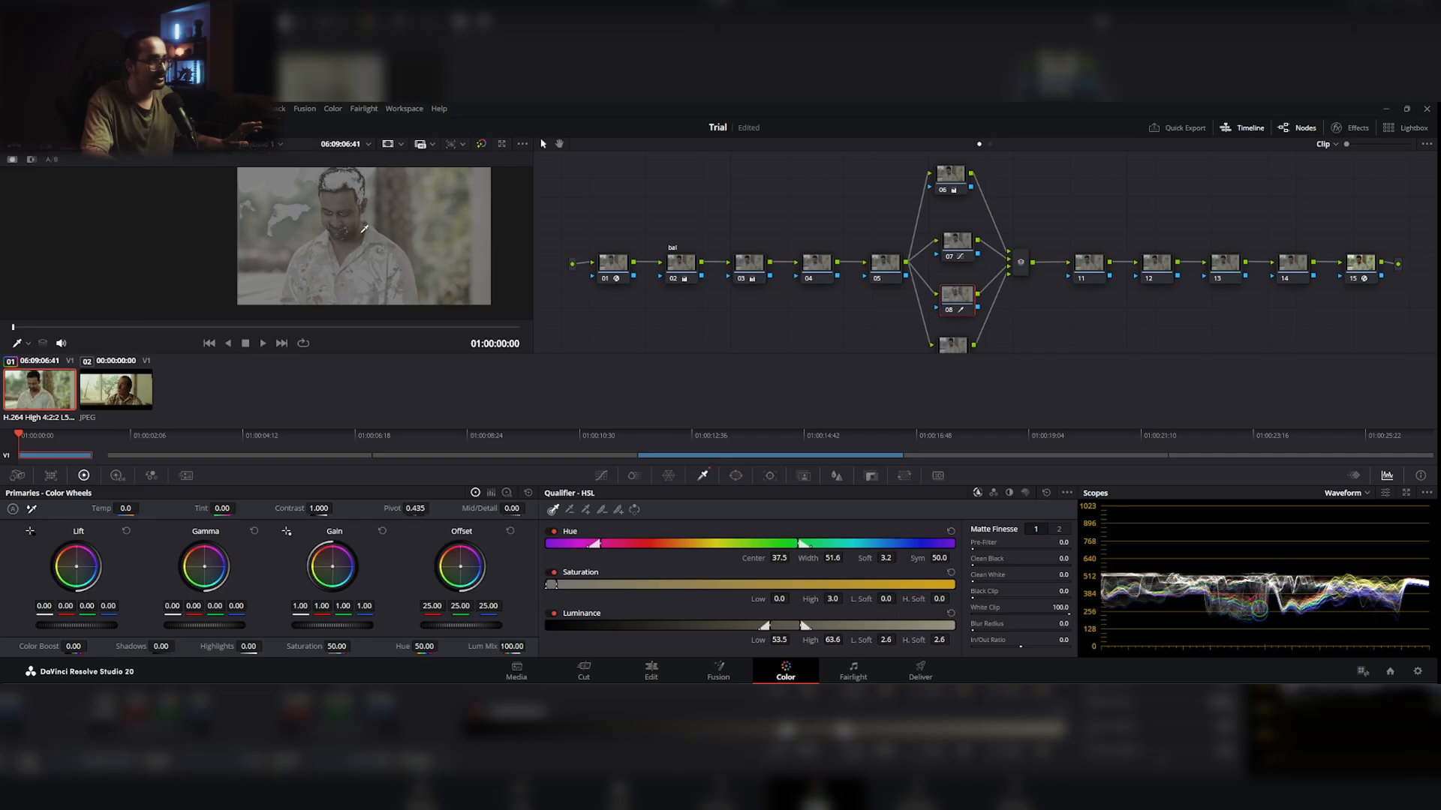
Step: Refine the skin qualifier with hue softness 16.3, hue center 41.6 and a saturation range of 0.7 to 3.7
{"action": "scroll", "coordinate": [363, 234], "scroll_direction": "up", "scroll_amount": 3}
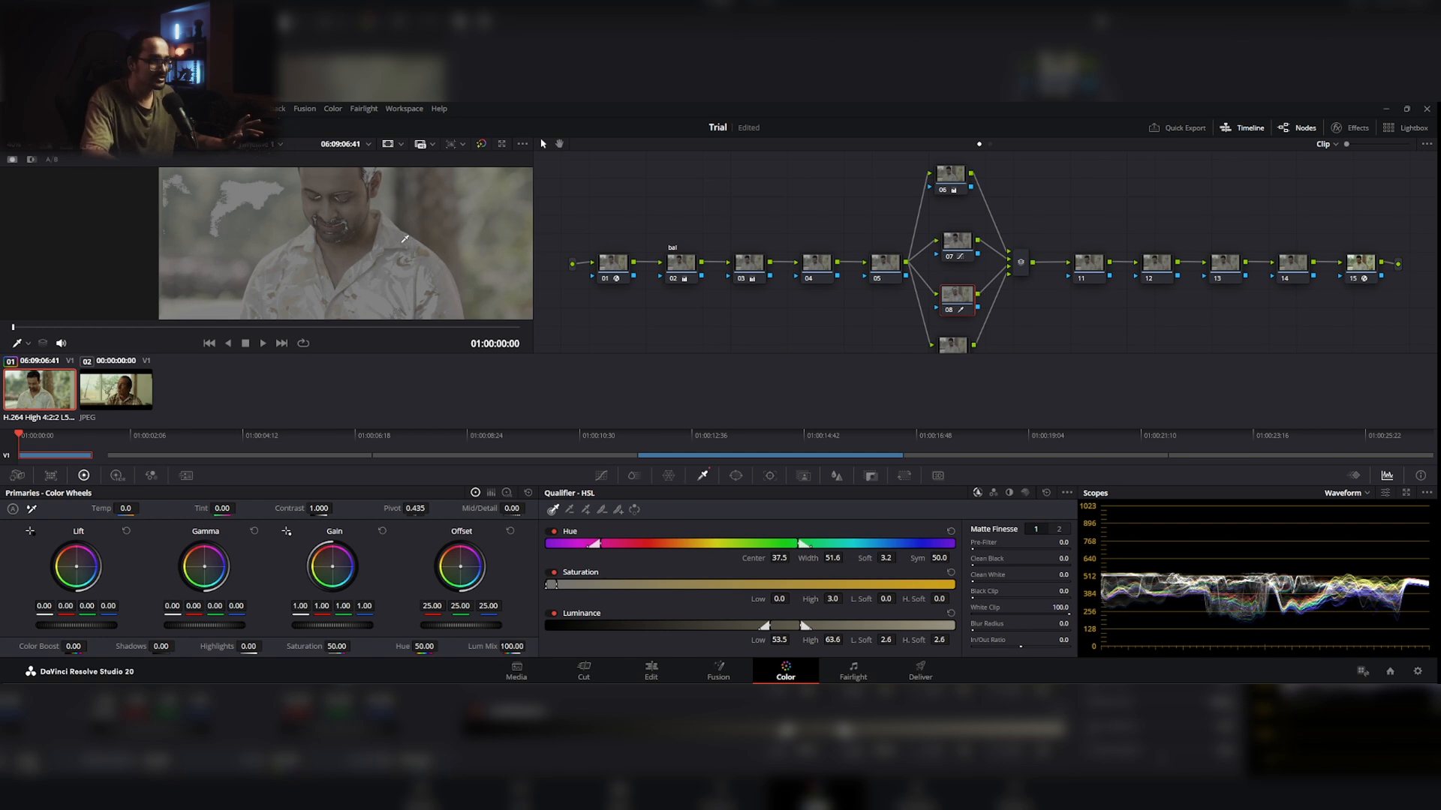
{"action": "scroll", "coordinate": [380, 257], "scroll_direction": "up", "scroll_amount": 2}
{"action": "left_click_drag", "start_coordinate": [380, 256], "coordinate": [363, 292]}
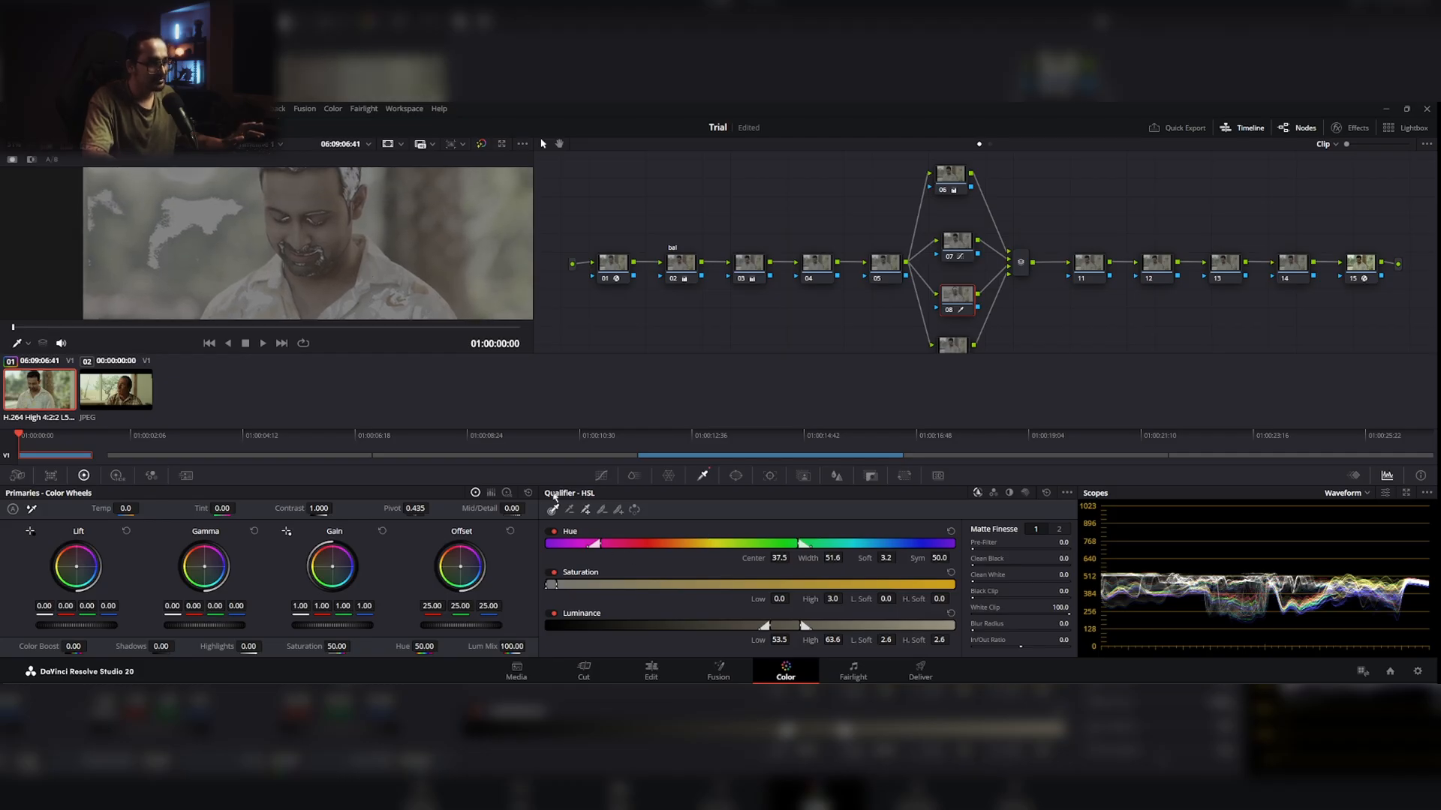
{"action": "left_click_drag", "start_coordinate": [377, 225], "coordinate": [372, 271]}
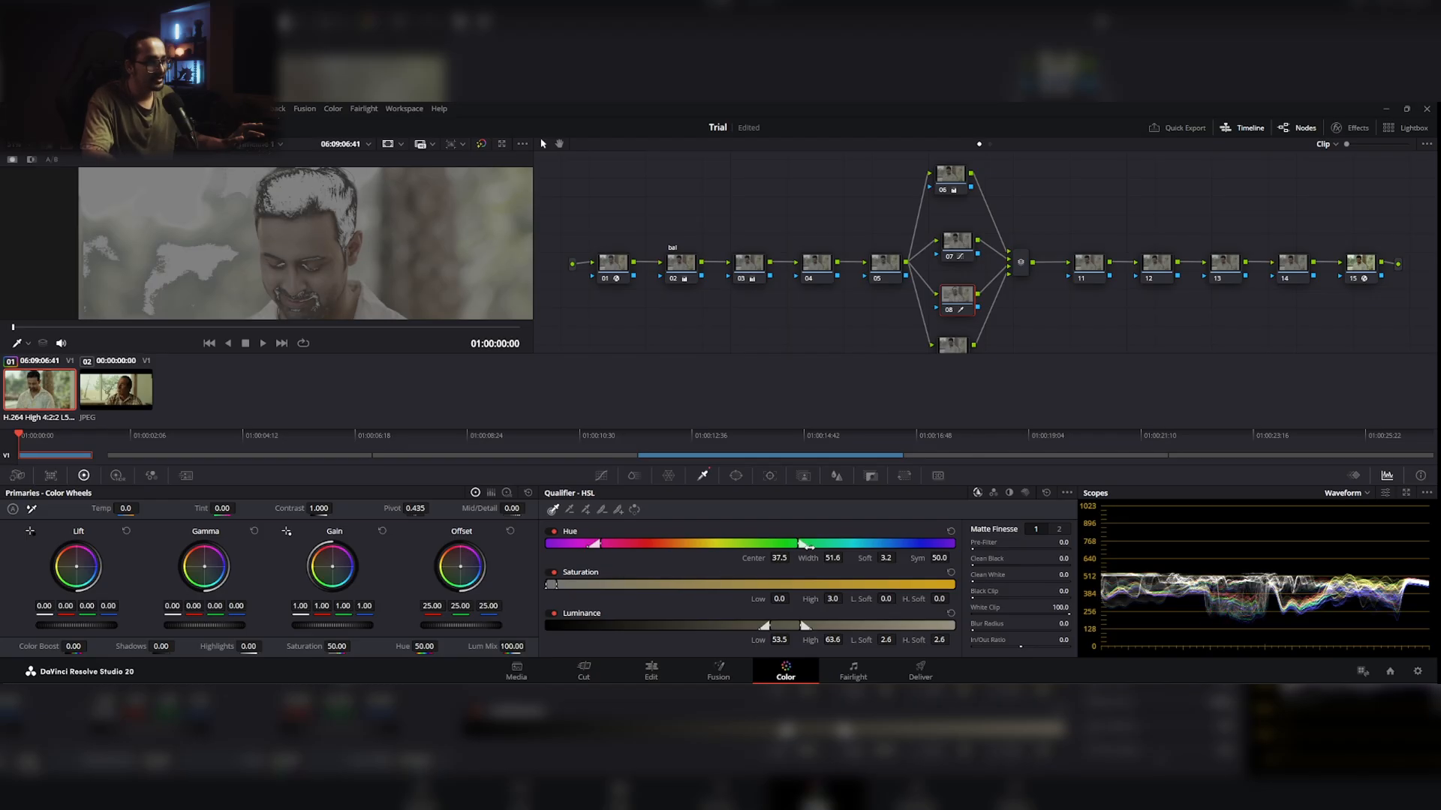
{"action": "mouse_move", "coordinate": [811, 546]}
{"action": "left_mouse_down"}
{"action": "mouse_move", "coordinate": [856, 541]}
{"action": "mouse_move", "coordinate": [834, 537]}
{"action": "left_mouse_up"}
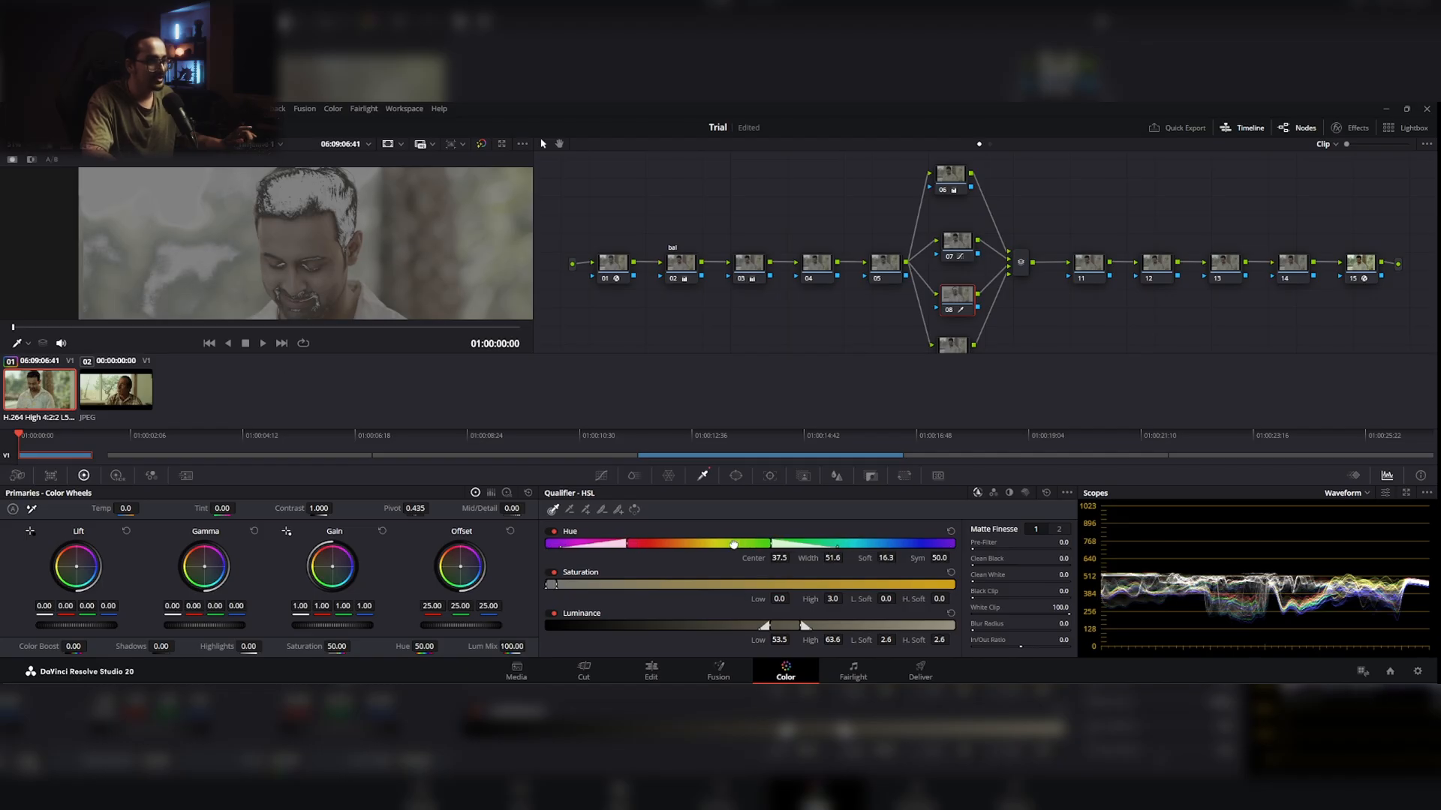
{"action": "mouse_move", "coordinate": [736, 544]}
{"action": "left_mouse_down"}
{"action": "mouse_move", "coordinate": [769, 547]}
{"action": "mouse_move", "coordinate": [751, 546]}
{"action": "left_mouse_up"}
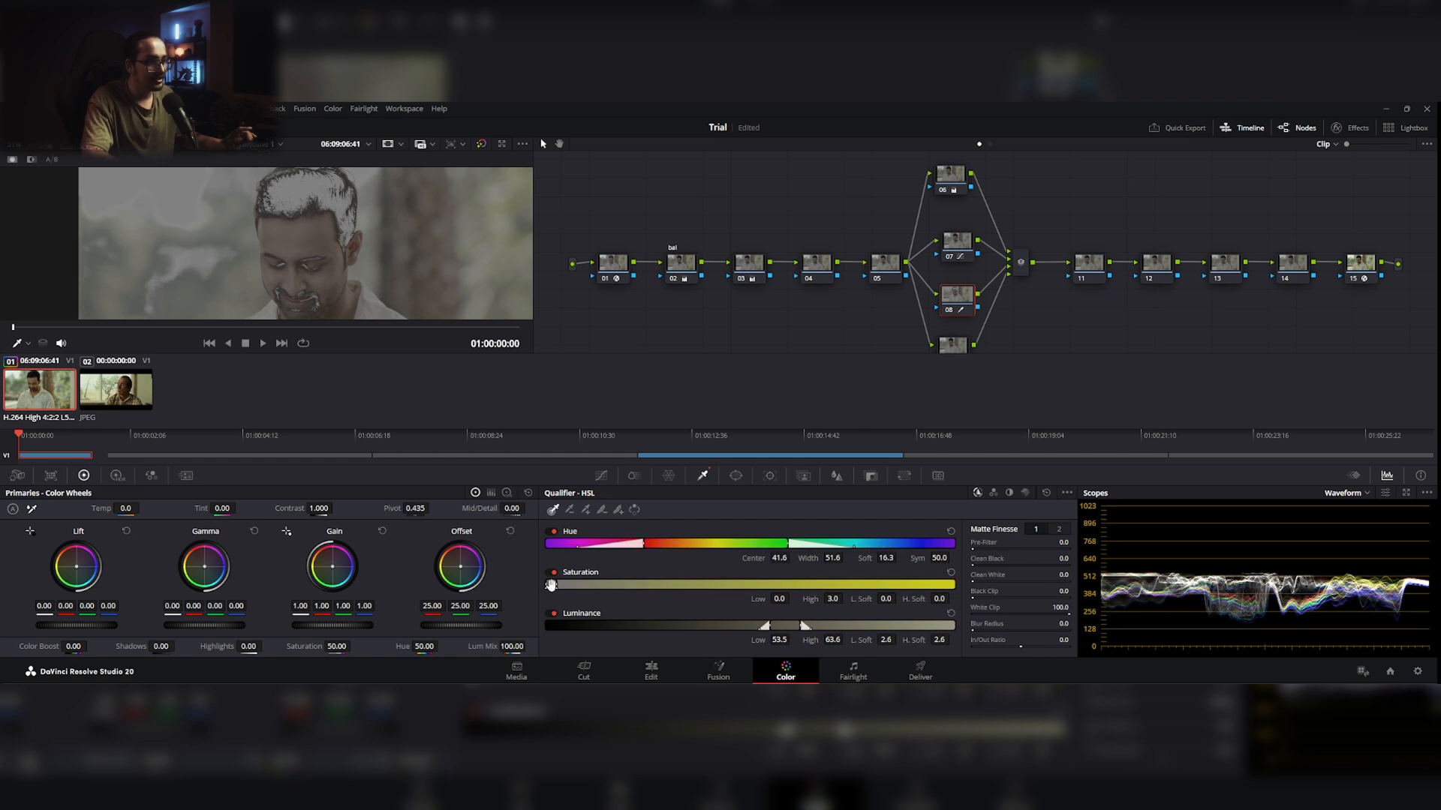
{"action": "left_click_drag", "start_coordinate": [551, 586], "coordinate": [554, 586]}
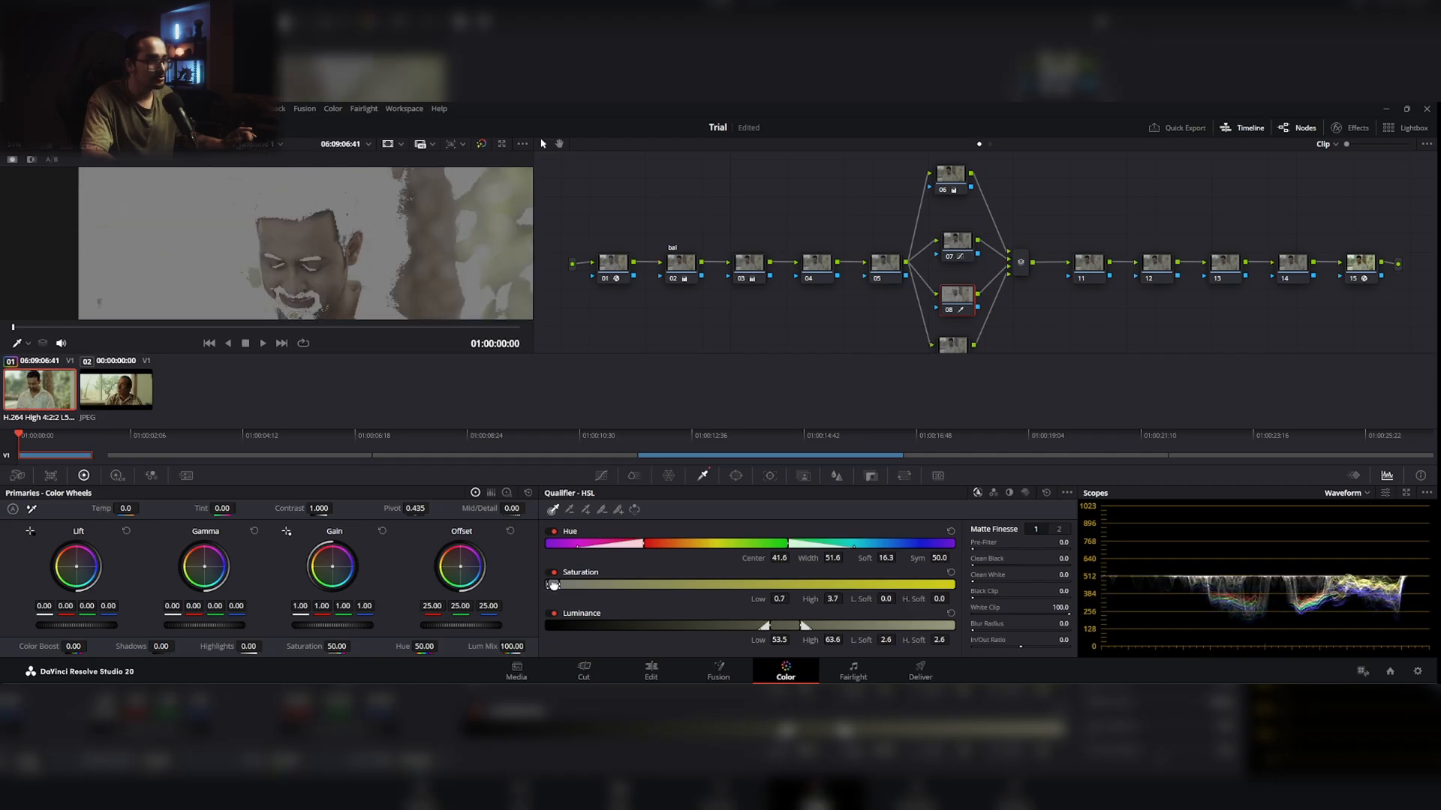
Step: Soften the qualifier's saturation edges to 1.1 on the low side and 1.4 on the high side
{"action": "left_click_drag", "start_coordinate": [379, 282], "coordinate": [386, 245]}
{"action": "scroll", "coordinate": [386, 246], "scroll_direction": "up", "scroll_amount": 2}
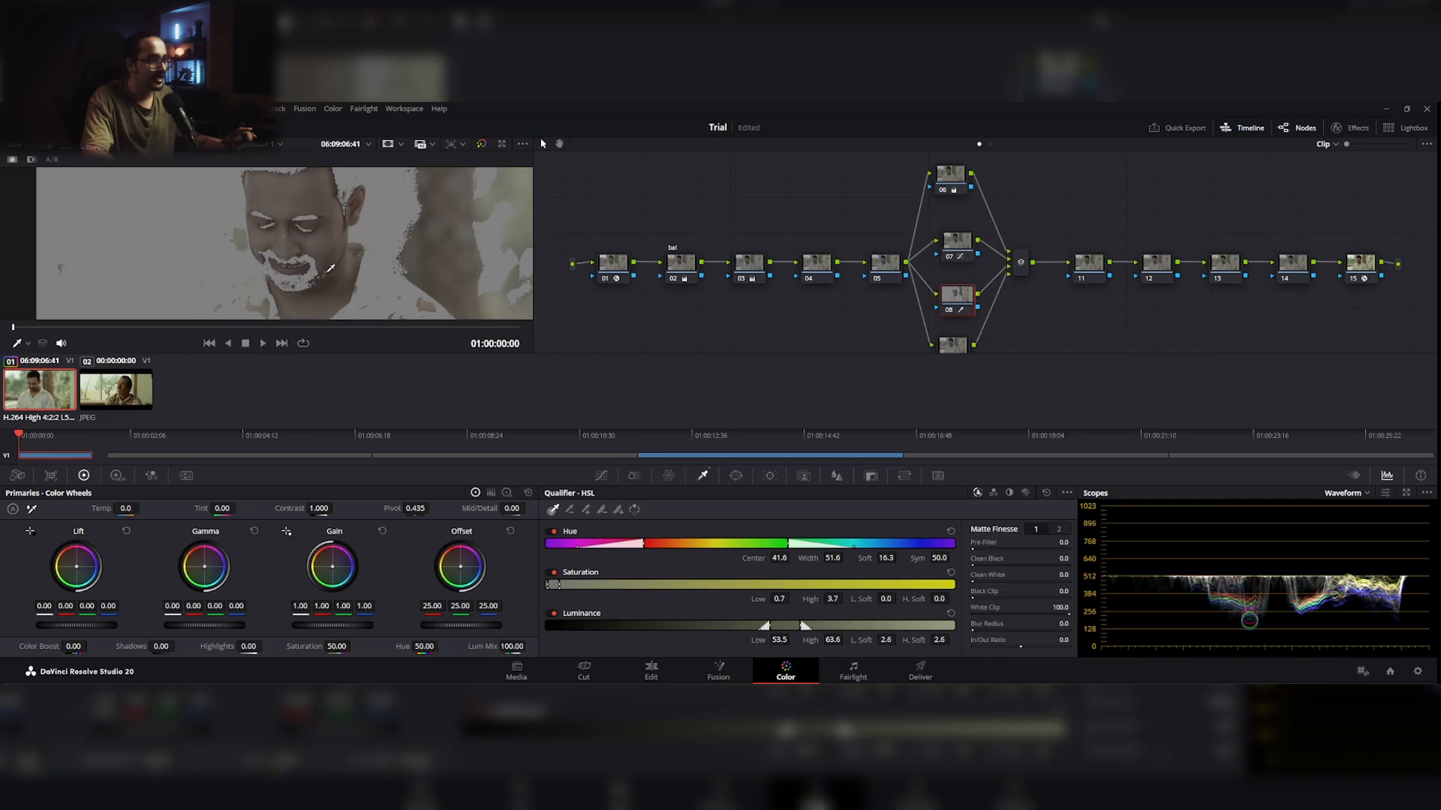
{"action": "left_click_drag", "start_coordinate": [313, 226], "coordinate": [315, 260]}
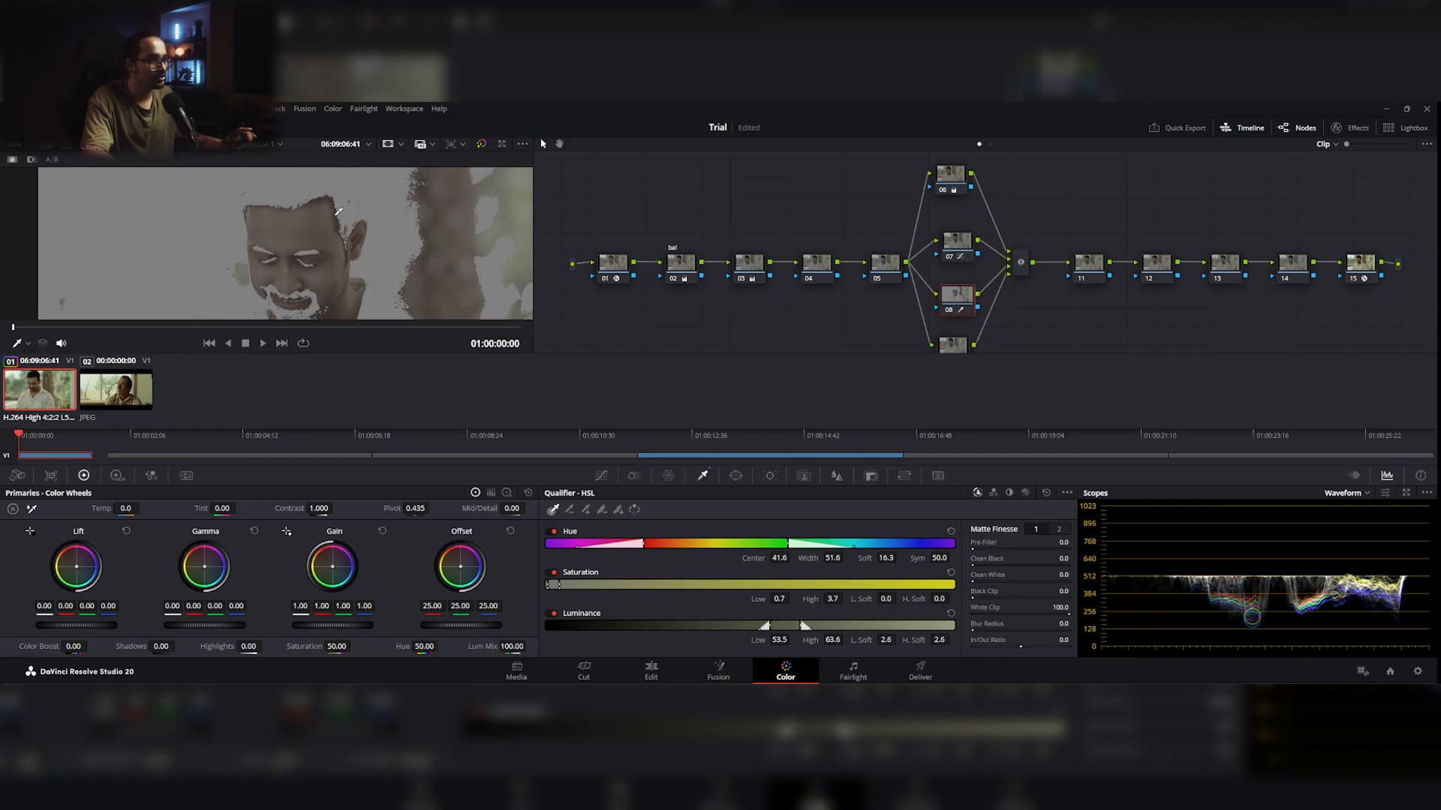
{"action": "scroll", "coordinate": [319, 221], "scroll_direction": "up", "scroll_amount": 2}
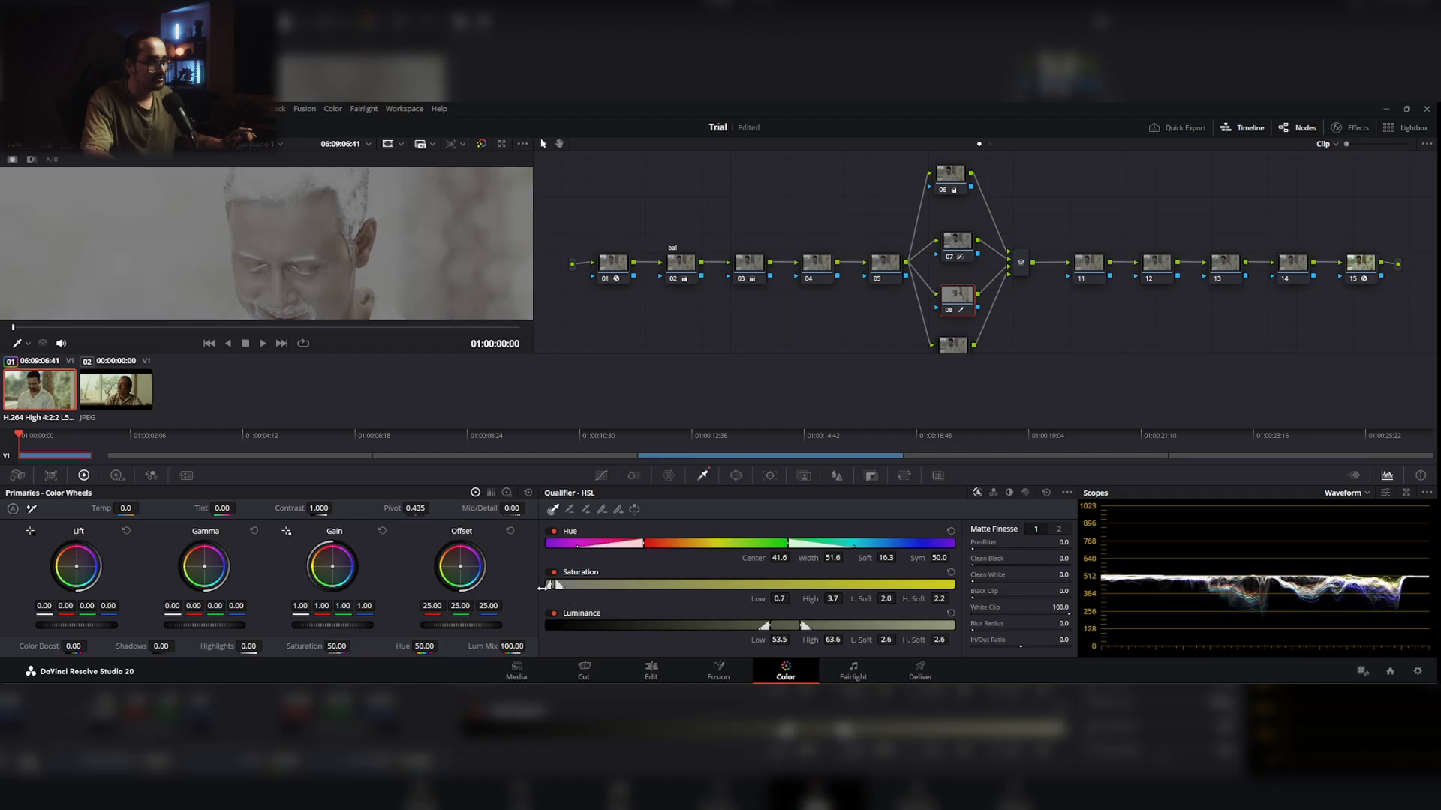
{"action": "left_click_drag", "start_coordinate": [541, 589], "coordinate": [543, 588]}
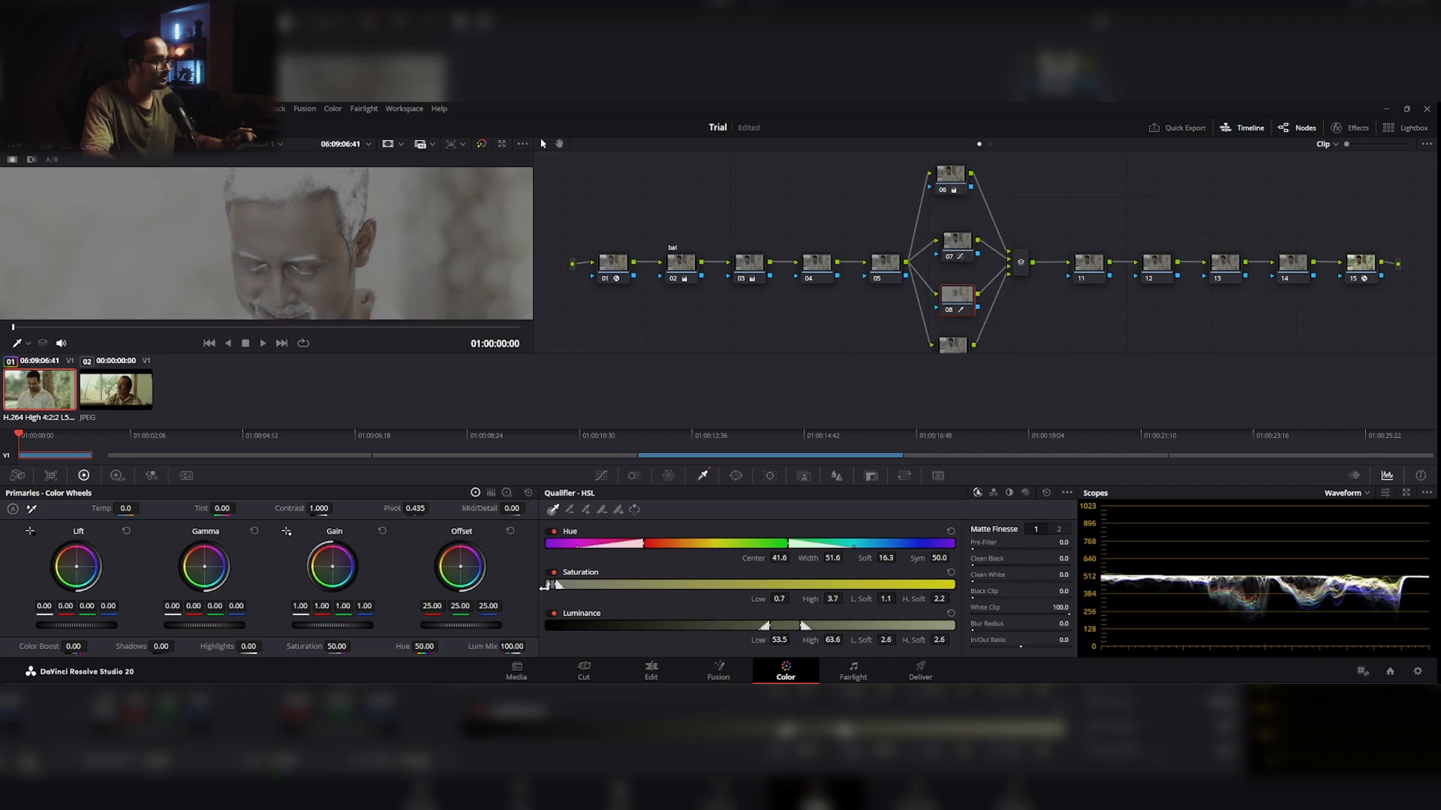
{"action": "left_click_drag", "start_coordinate": [558, 586], "coordinate": [557, 586]}
Step: Draw a closed curve window around the man's head and neck on node 08 to confine the skin selection
{"action": "left_click_drag", "start_coordinate": [409, 297], "coordinate": [394, 261]}
{"action": "scroll", "coordinate": [416, 261], "scroll_direction": "down", "scroll_amount": 2}
{"action": "scroll", "coordinate": [415, 261], "scroll_direction": "down", "scroll_amount": 1}
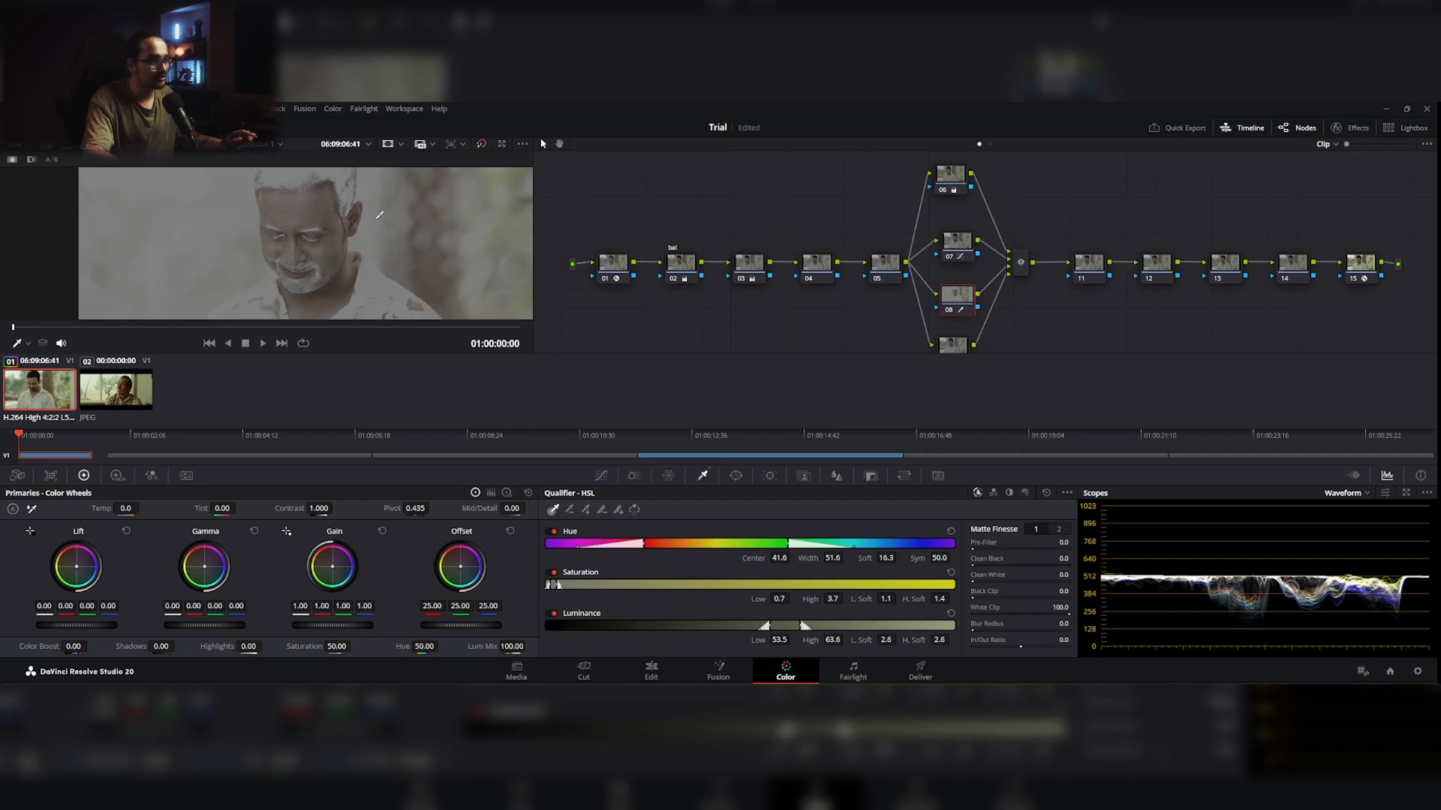
{"action": "scroll", "coordinate": [398, 246], "scroll_direction": "down", "scroll_amount": 3}
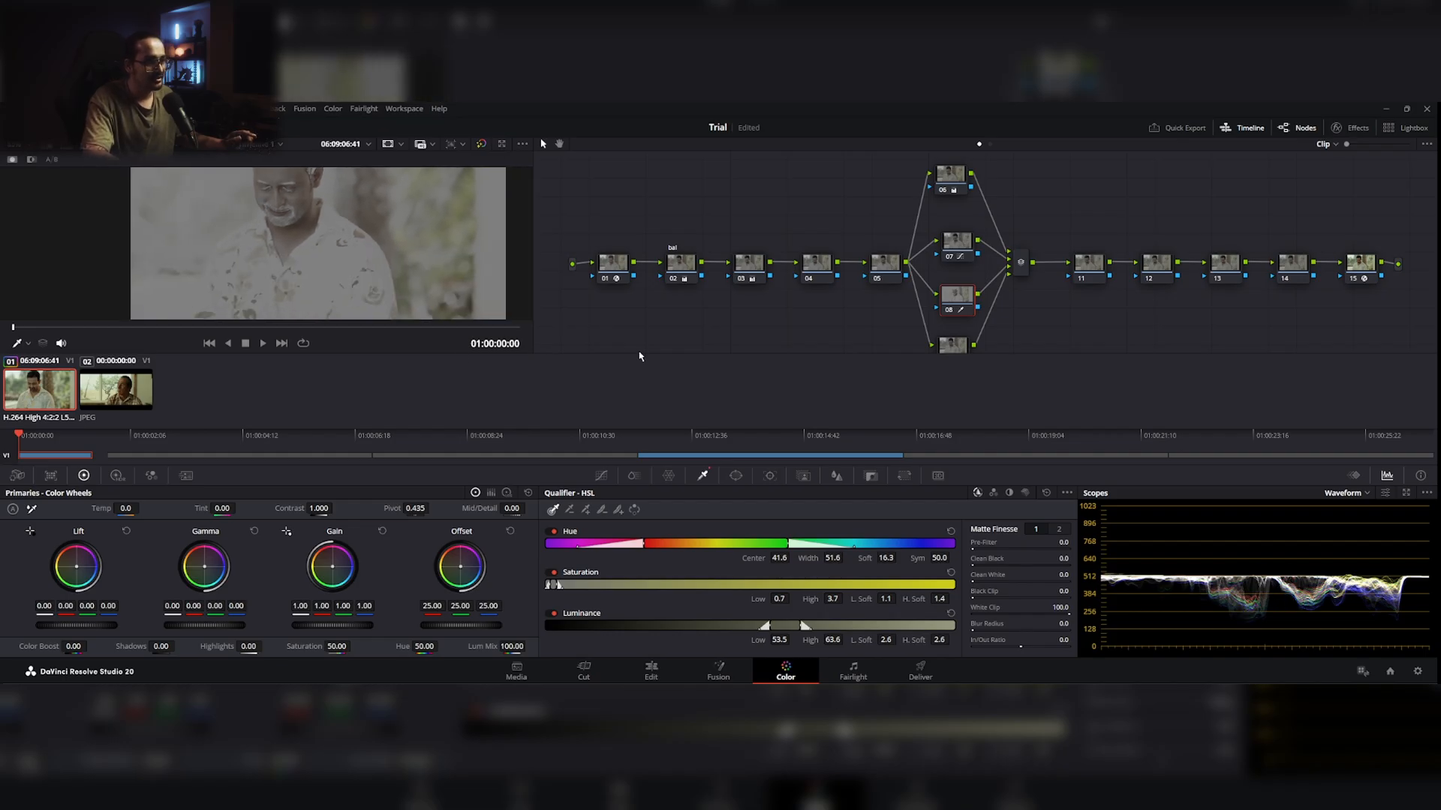
{"action": "left_click", "coordinate": [735, 476]}
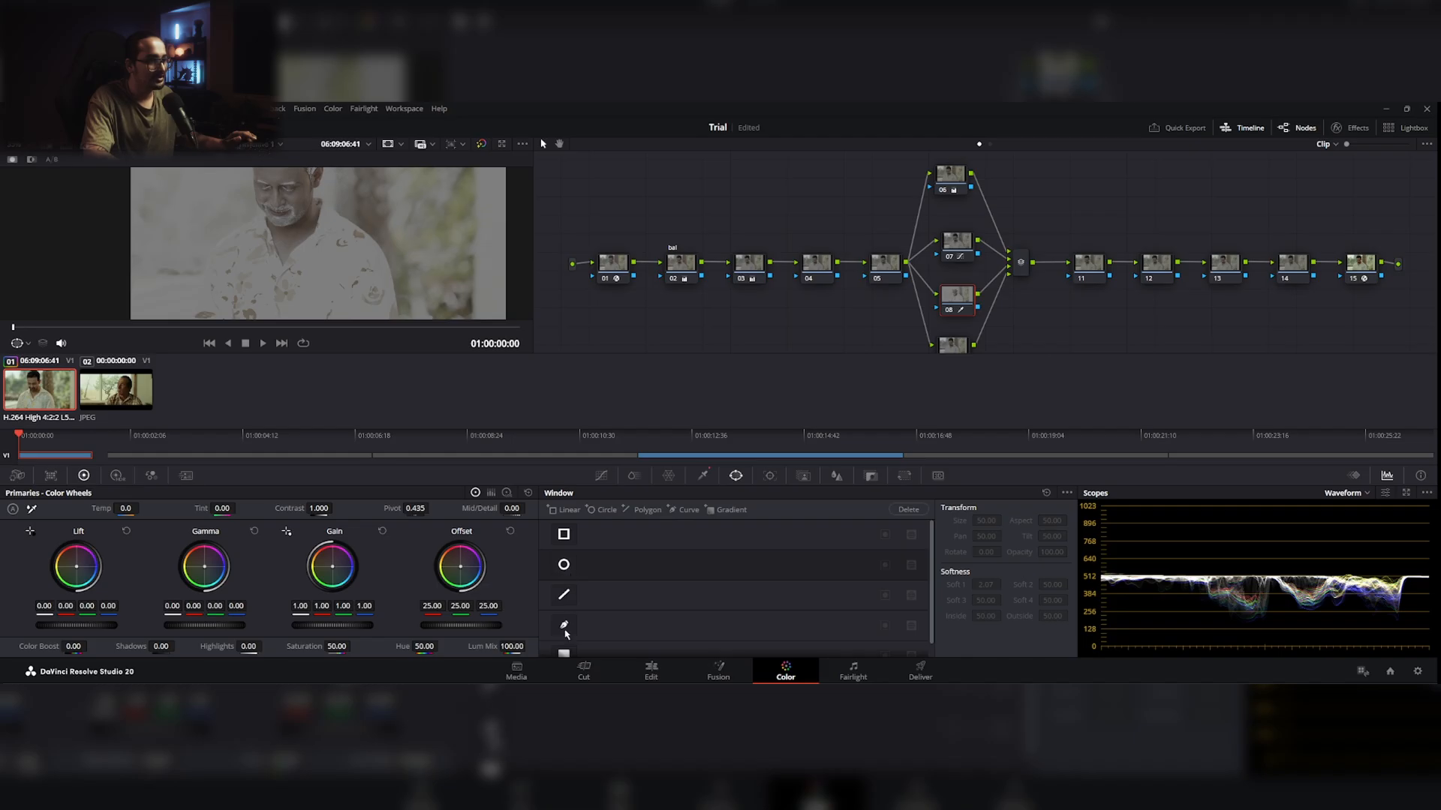
{"action": "left_click", "coordinate": [564, 626]}
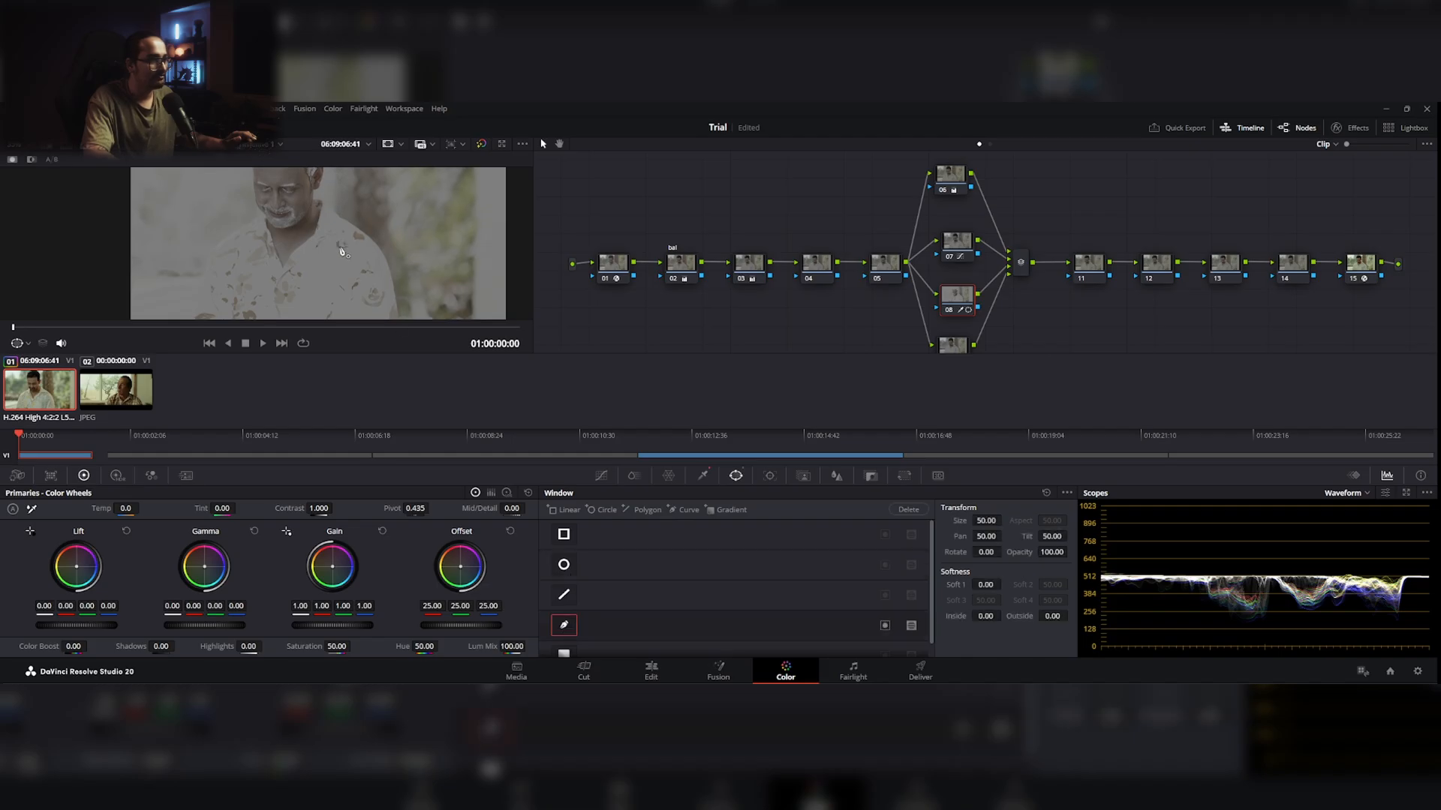
{"action": "left_click", "coordinate": [300, 285]}
{"action": "left_click", "coordinate": [349, 240]}
{"action": "left_click", "coordinate": [343, 210]}
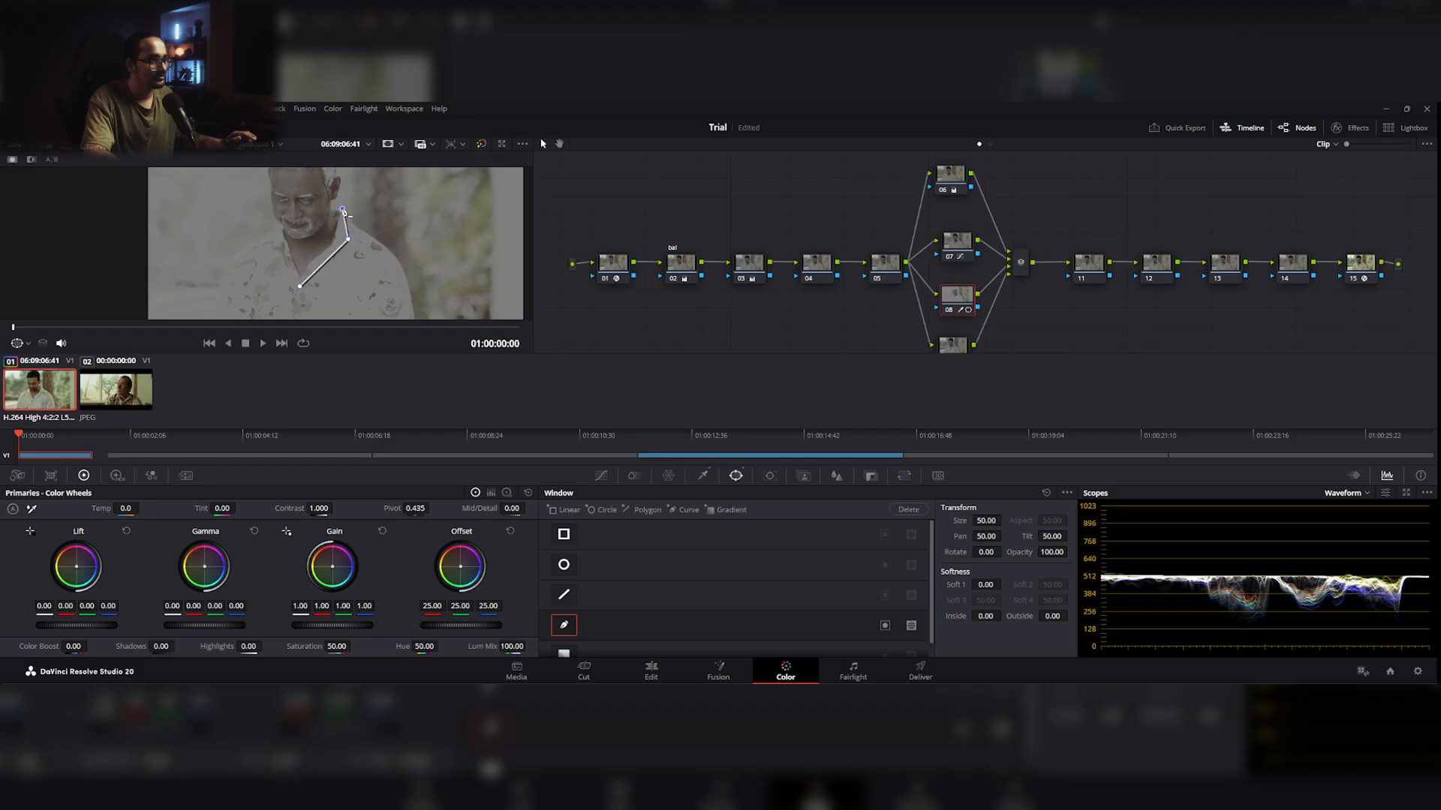
{"action": "left_click", "coordinate": [339, 199]}
{"action": "left_click", "coordinate": [345, 185]}
{"action": "left_click_drag", "start_coordinate": [348, 187], "coordinate": [349, 238]}
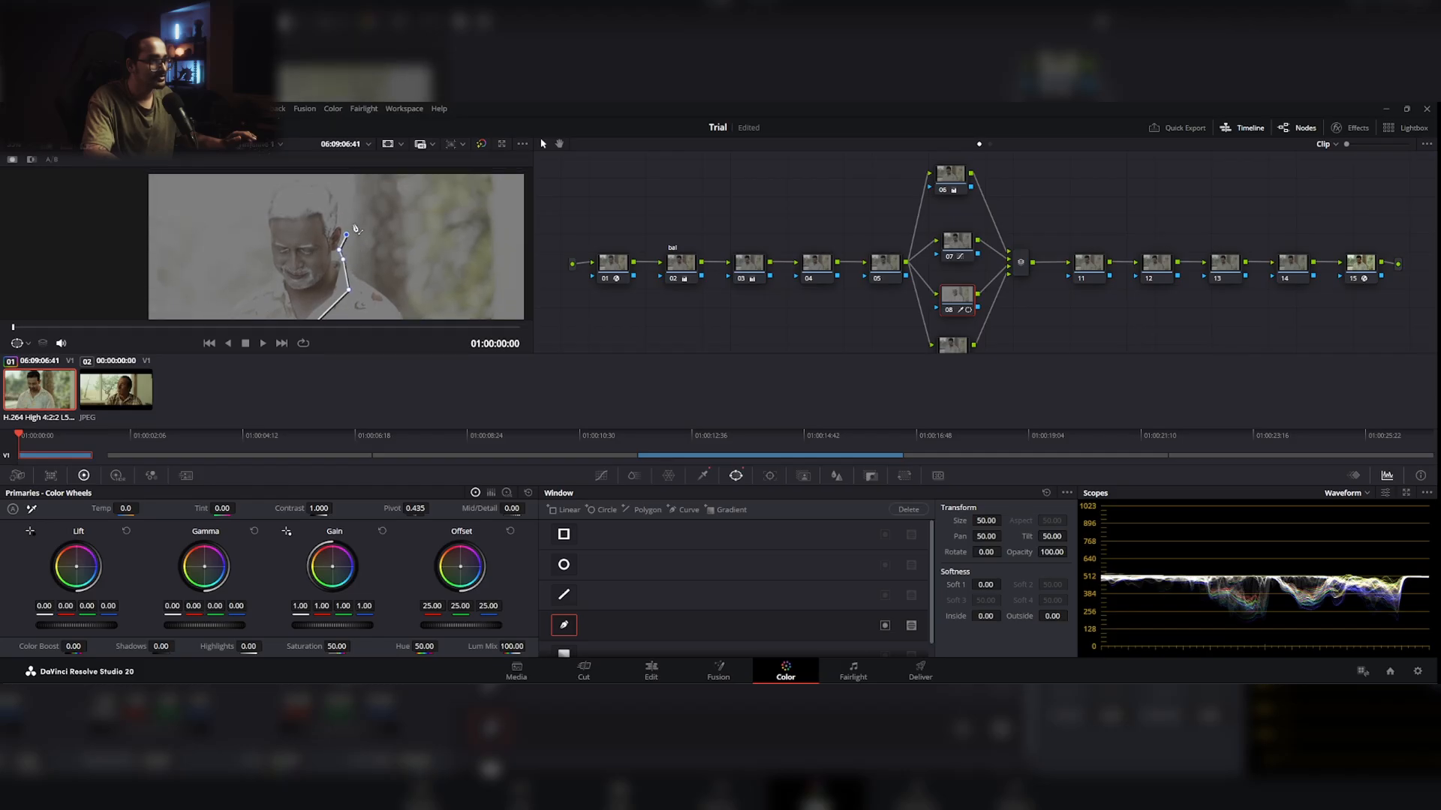
{"action": "left_click", "coordinate": [344, 211]}
{"action": "left_click", "coordinate": [335, 186]}
{"action": "left_click", "coordinate": [306, 180]}
{"action": "left_click", "coordinate": [276, 187]}
{"action": "left_click", "coordinate": [257, 202]}
{"action": "left_click", "coordinate": [265, 235]}
{"action": "left_click", "coordinate": [262, 261]}
{"action": "left_click", "coordinate": [271, 285]}
{"action": "left_click_drag", "start_coordinate": [283, 309], "coordinate": [285, 270]}
{"action": "left_click", "coordinate": [289, 280]}
{"action": "left_click", "coordinate": [303, 299]}
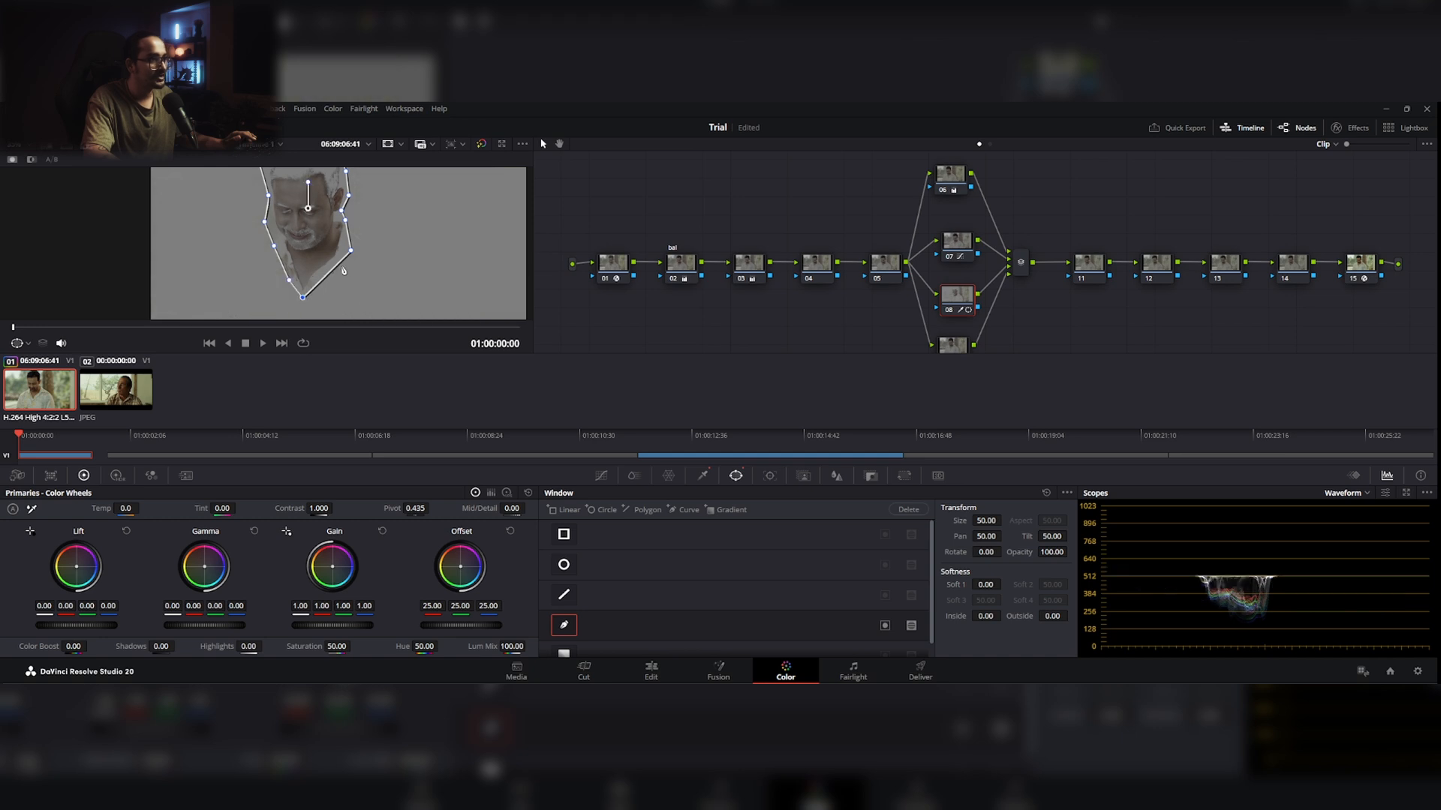
{"action": "left_click_drag", "start_coordinate": [392, 270], "coordinate": [400, 298]}
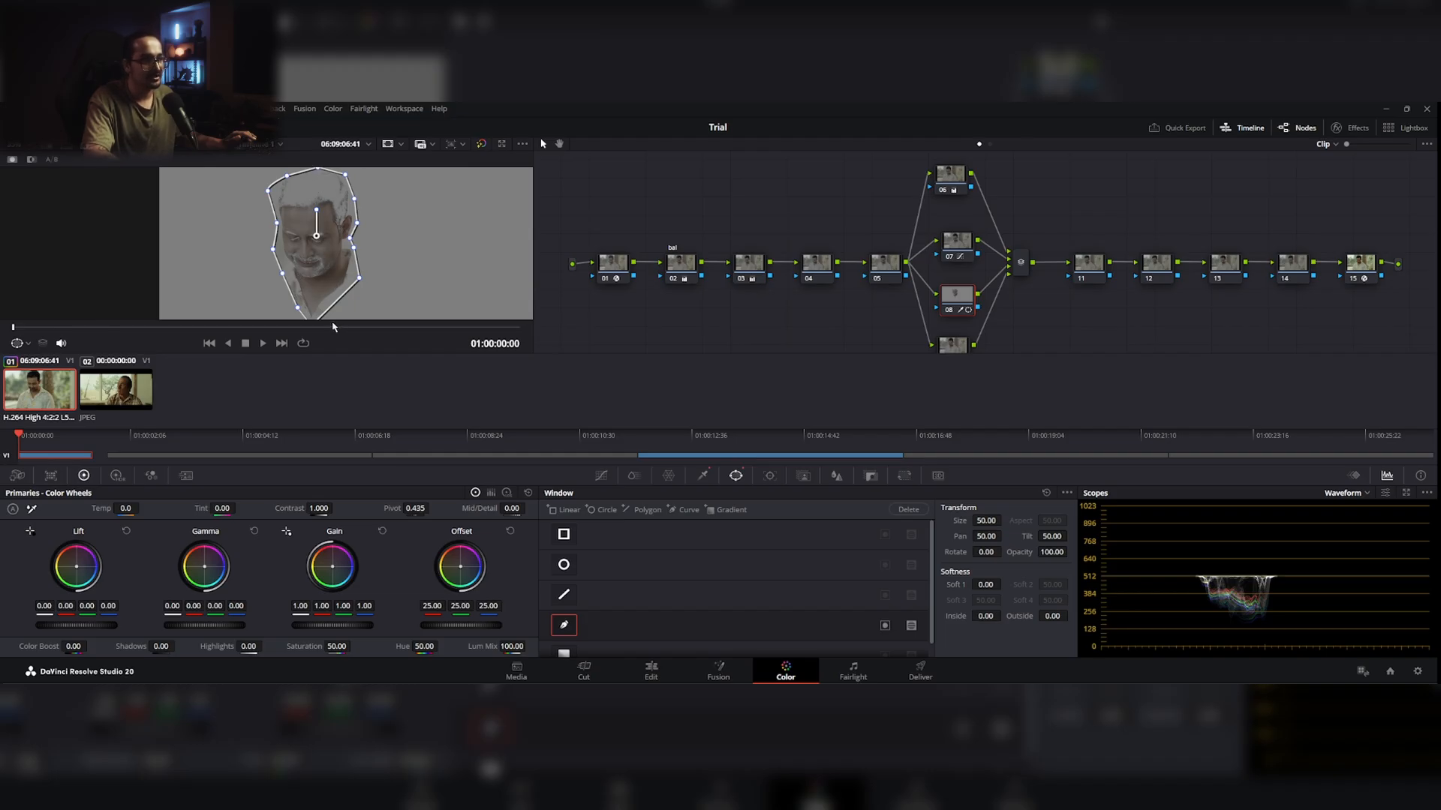
Step: Track node 08's face window forward through the clip with pan, tilt, zoom, rotate and perspective 3D enabled
{"action": "left_click", "coordinate": [767, 476]}
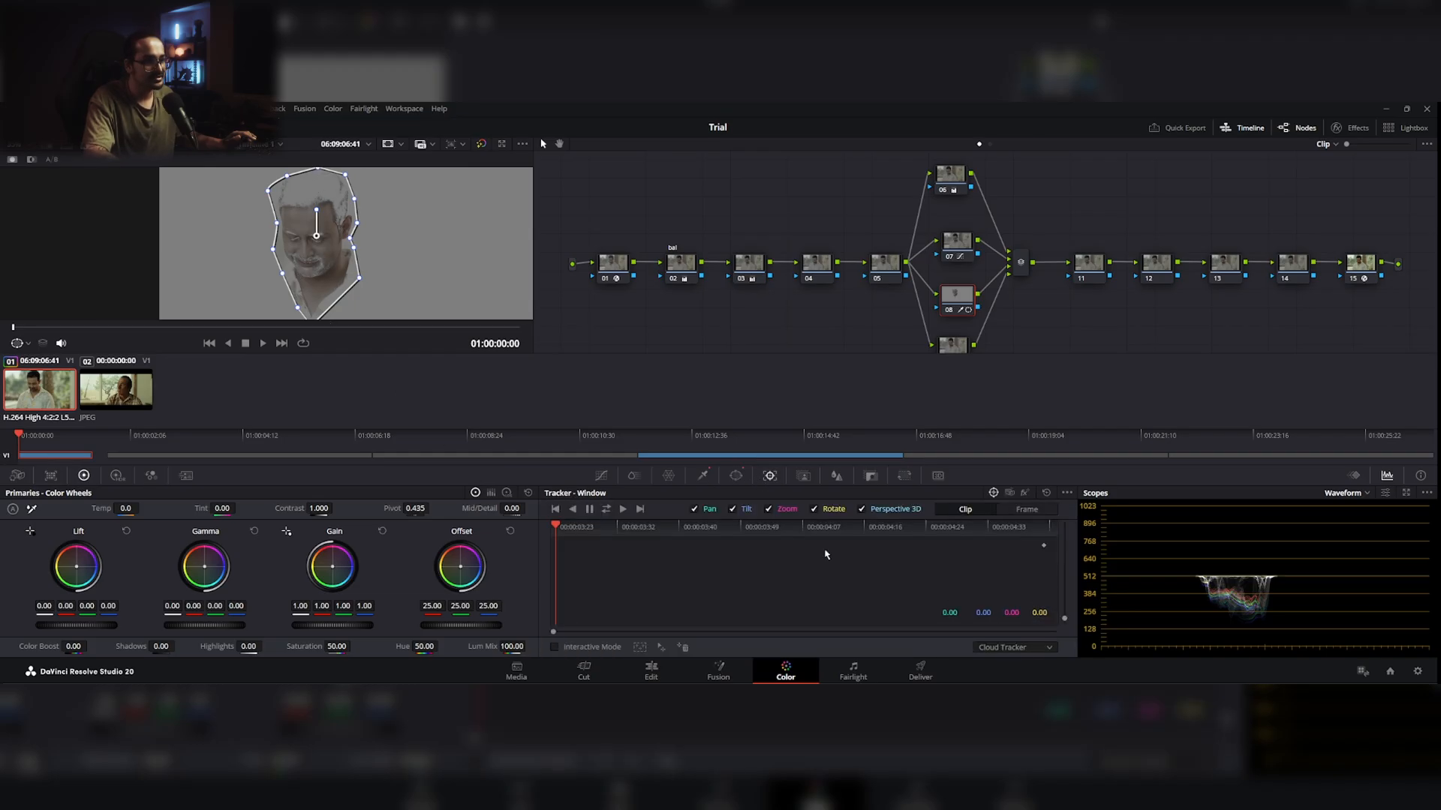
{"action": "left_click", "coordinate": [606, 510]}
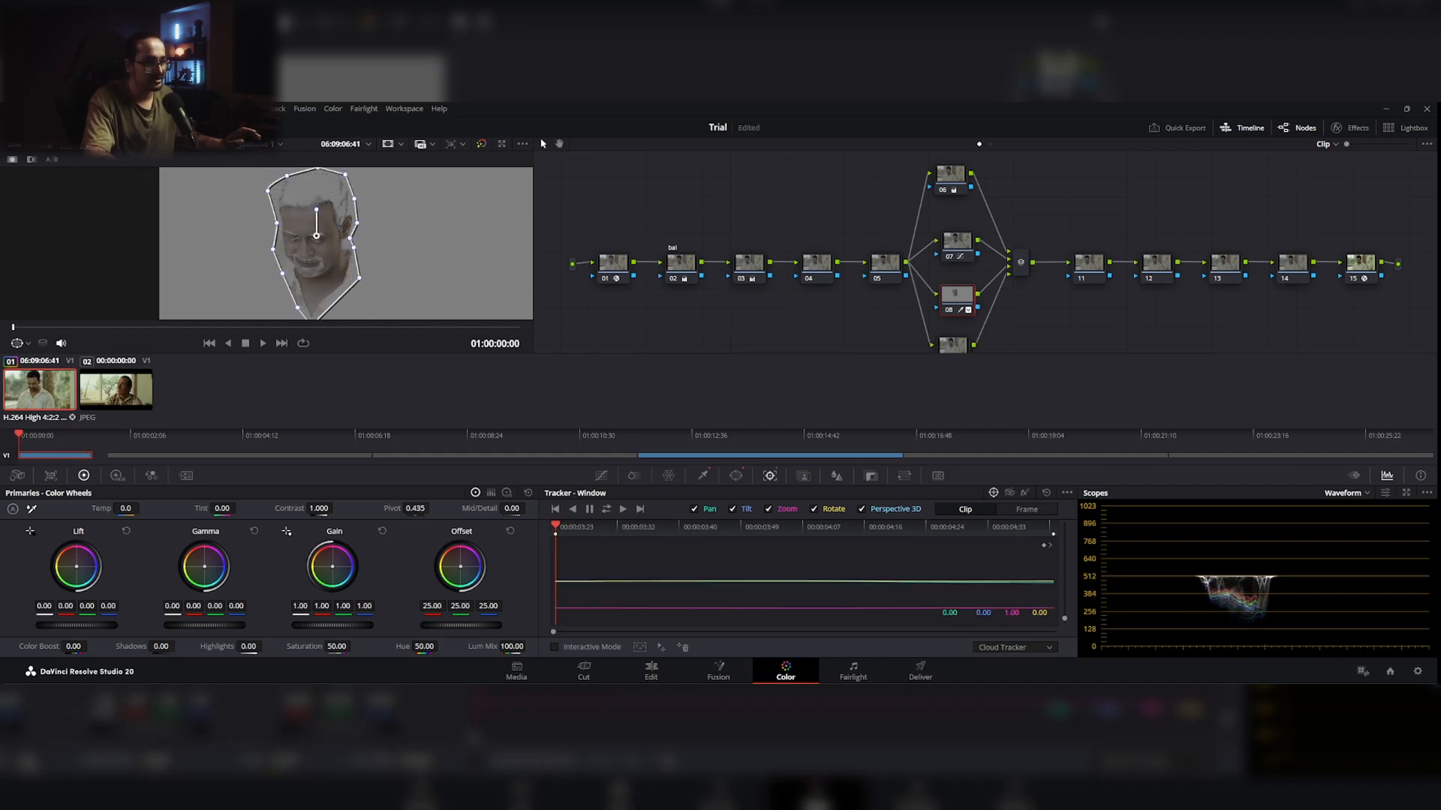
{"action": "left_click", "coordinate": [668, 679]}
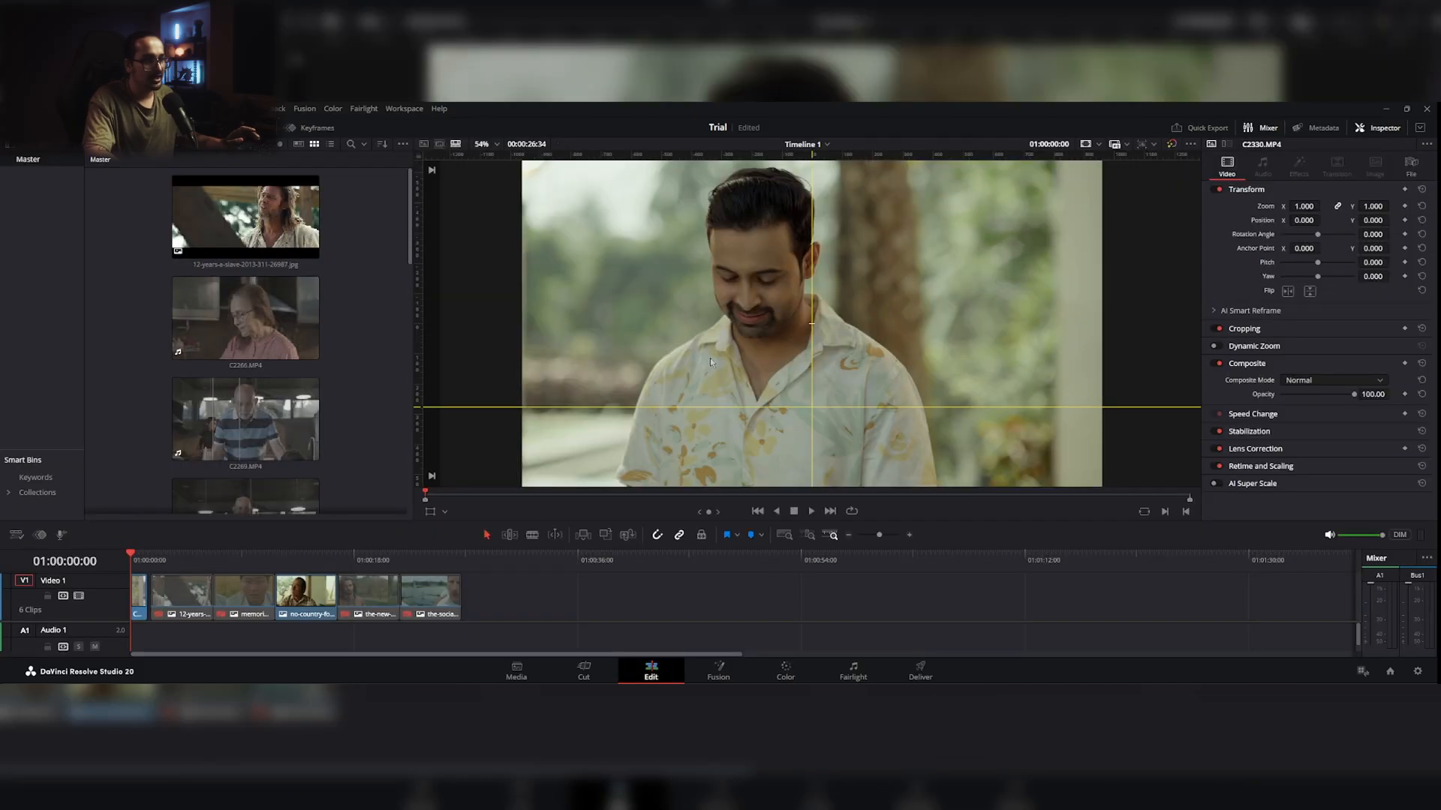
{"action": "key", "text": "shift+6"}
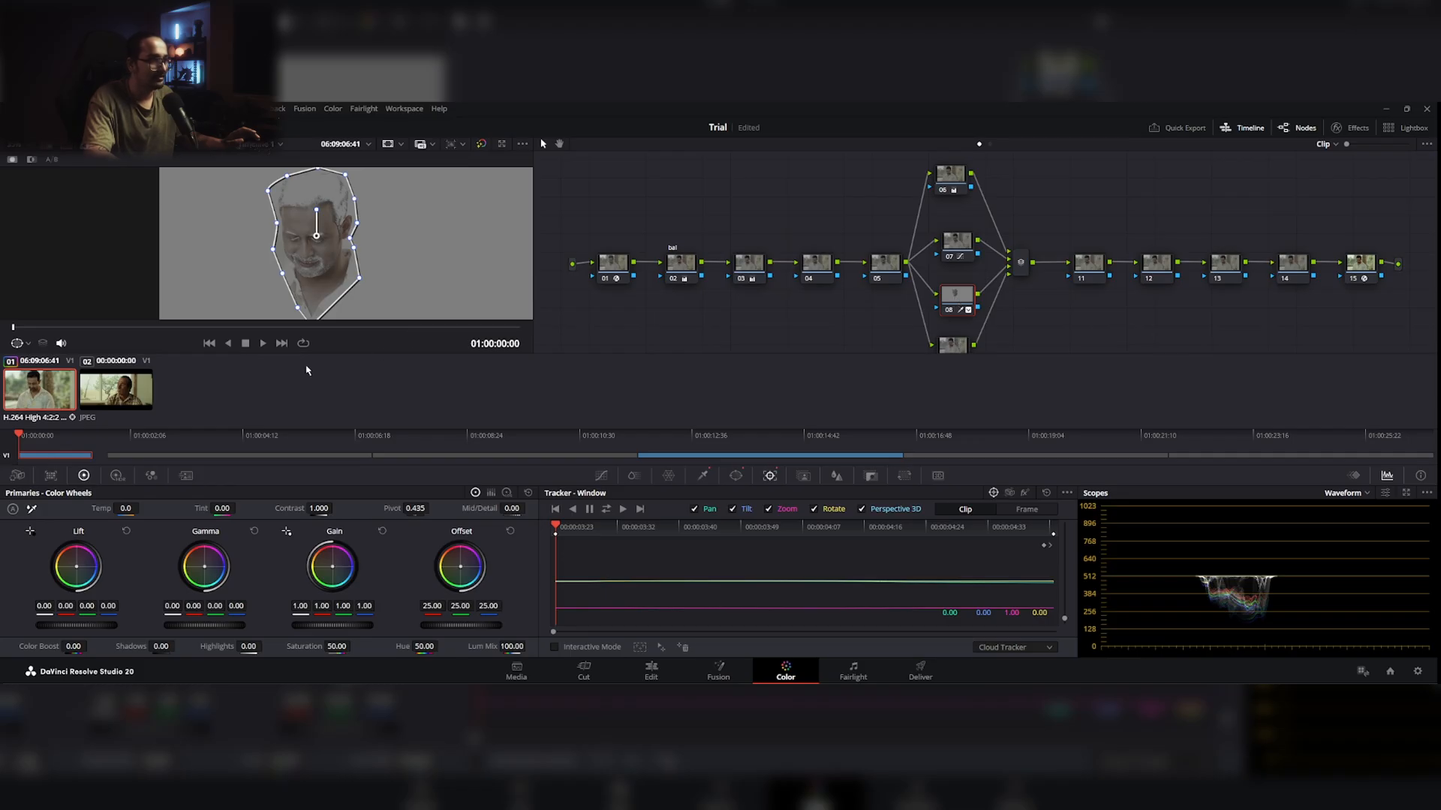
Step: Hide the window outline in the viewer and inspect the highlighted skin selection on the man's face
{"action": "left_click", "coordinate": [28, 343]}
{"action": "left_click", "coordinate": [41, 368]}
{"action": "scroll", "coordinate": [359, 258], "scroll_direction": "up", "scroll_amount": 3}
{"action": "left_click_drag", "start_coordinate": [407, 242], "coordinate": [448, 251]}
{"action": "scroll", "coordinate": [430, 236], "scroll_direction": "down", "scroll_amount": 2}
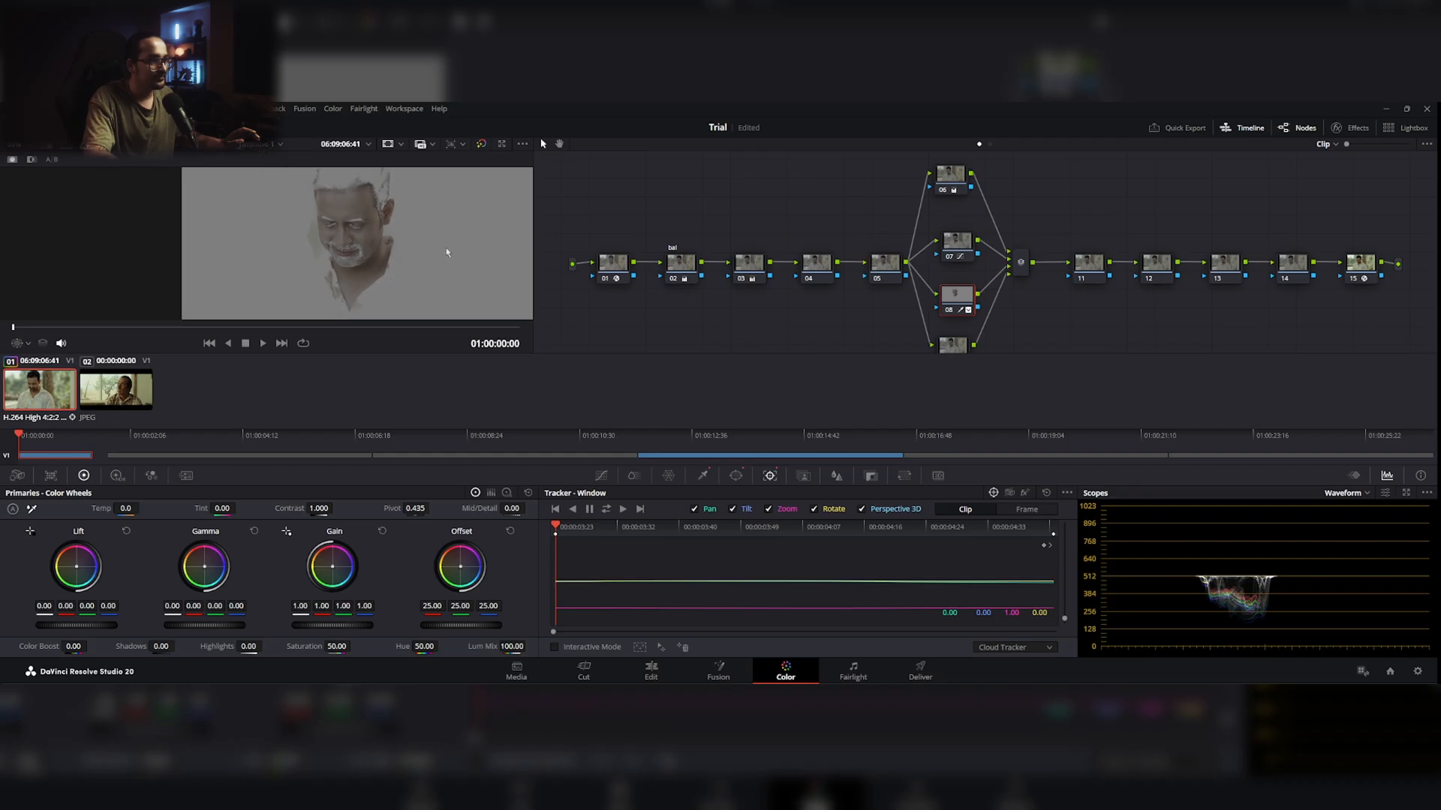
Step: Set the face window's Soft 1 to 0.78 and node 08's saturation to 57.20, and hide the window outline
{"action": "left_click", "coordinate": [736, 476]}
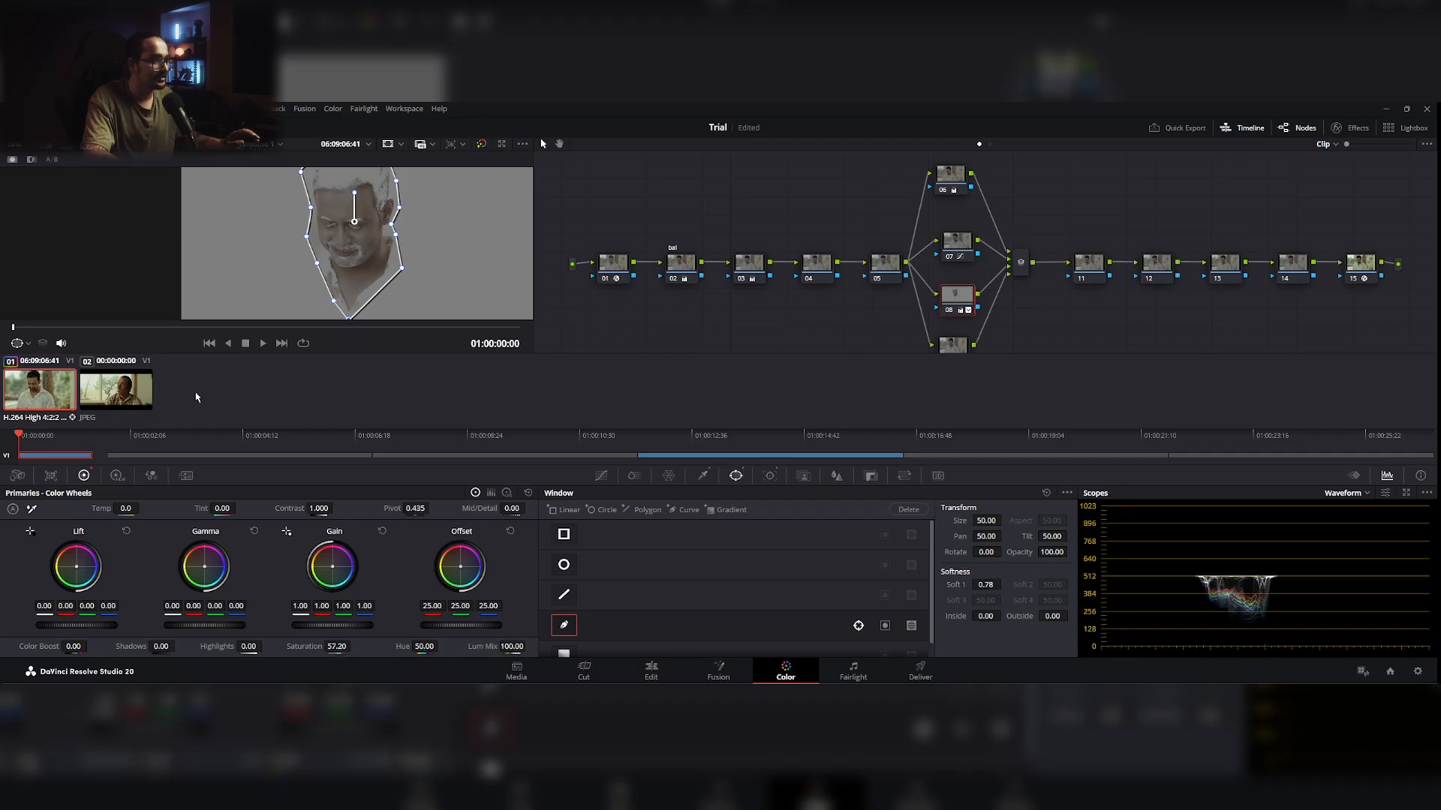
{"action": "left_click", "coordinate": [27, 342]}
{"action": "left_click", "coordinate": [39, 363]}
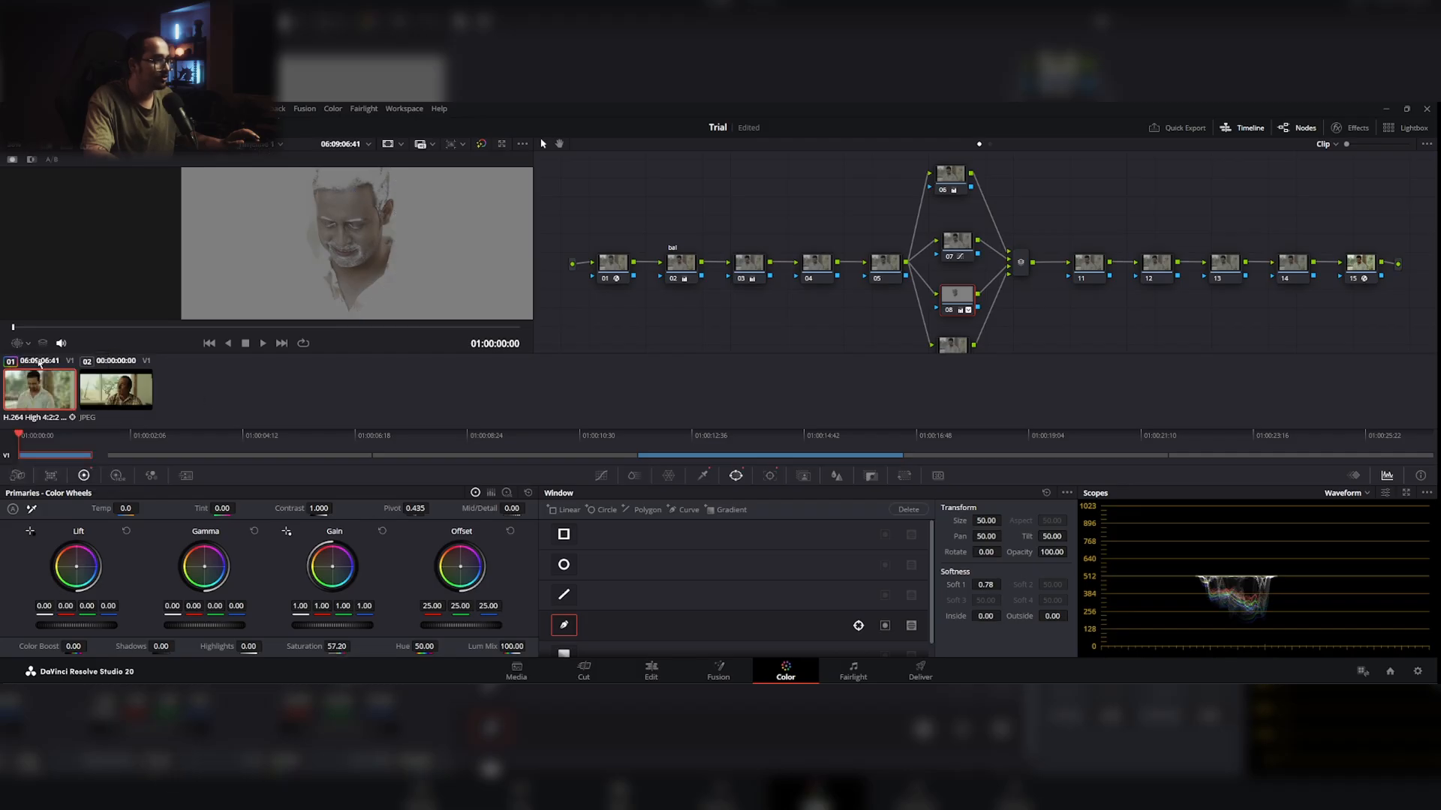
Step: Turn off the highlight and adjust node 08's saturation to 59.40 while judging the man's skin
{"action": "left_click", "coordinate": [92, 148]}
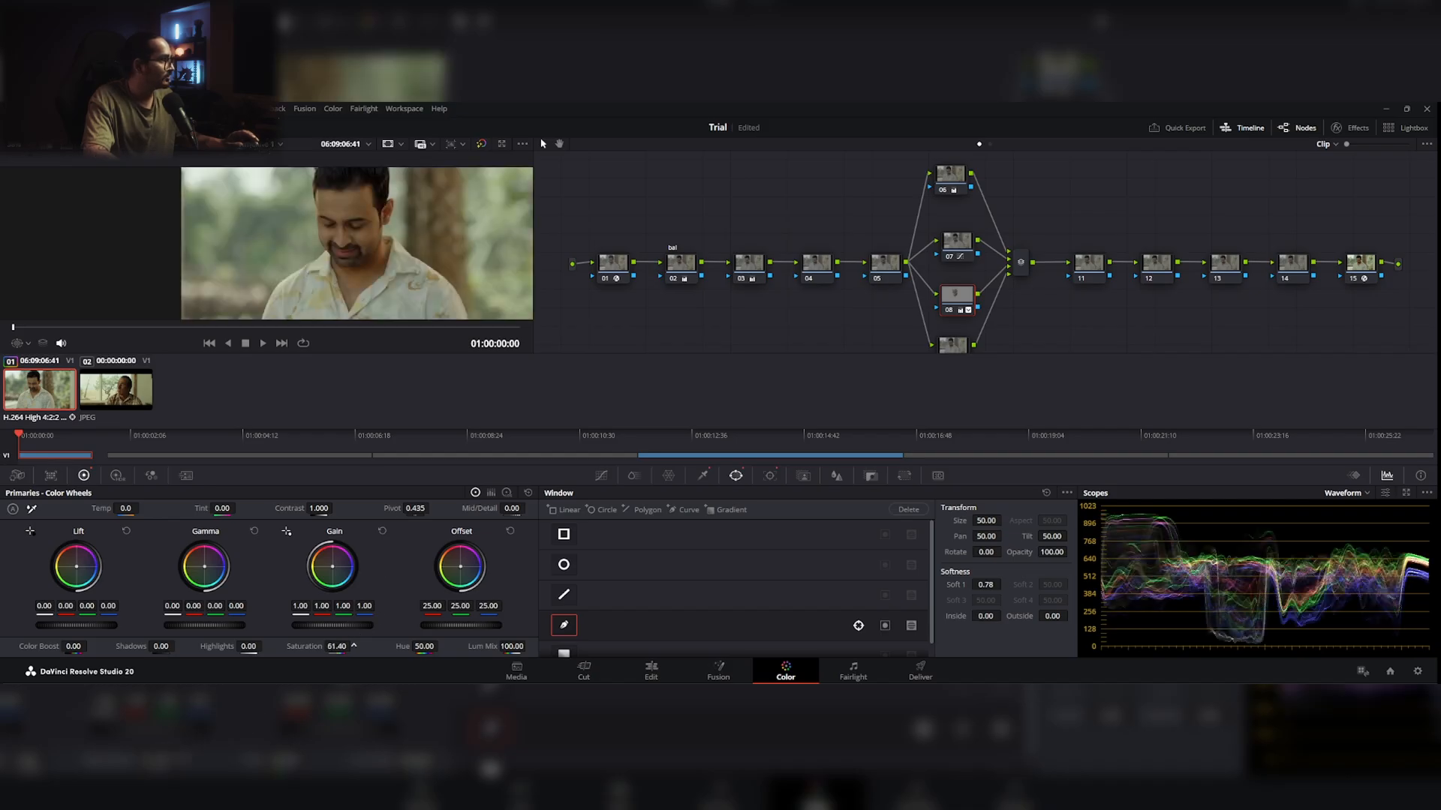
{"action": "scroll", "coordinate": [389, 296], "scroll_direction": "up", "scroll_amount": 3}
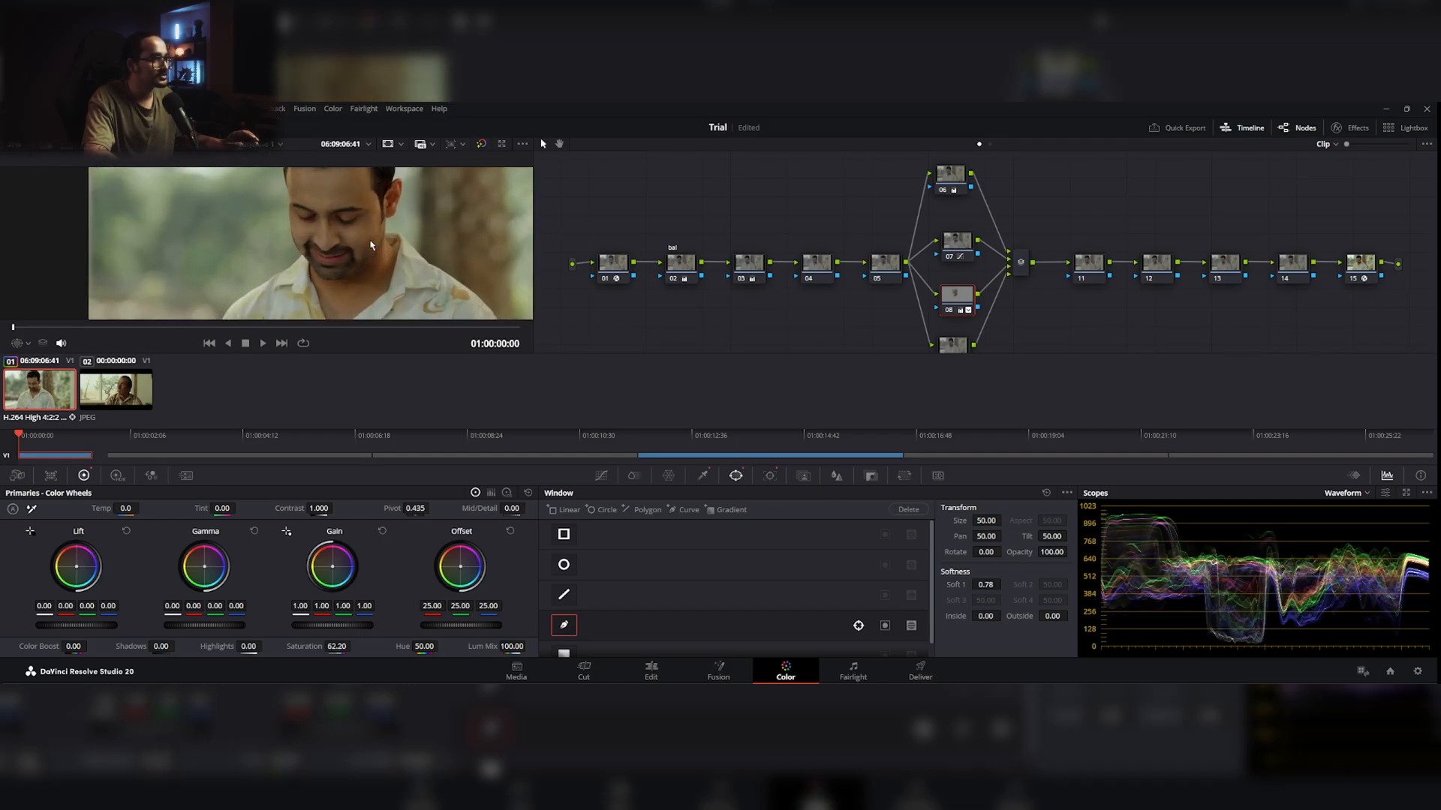
{"action": "scroll", "coordinate": [348, 286], "scroll_direction": "up", "scroll_amount": 1}
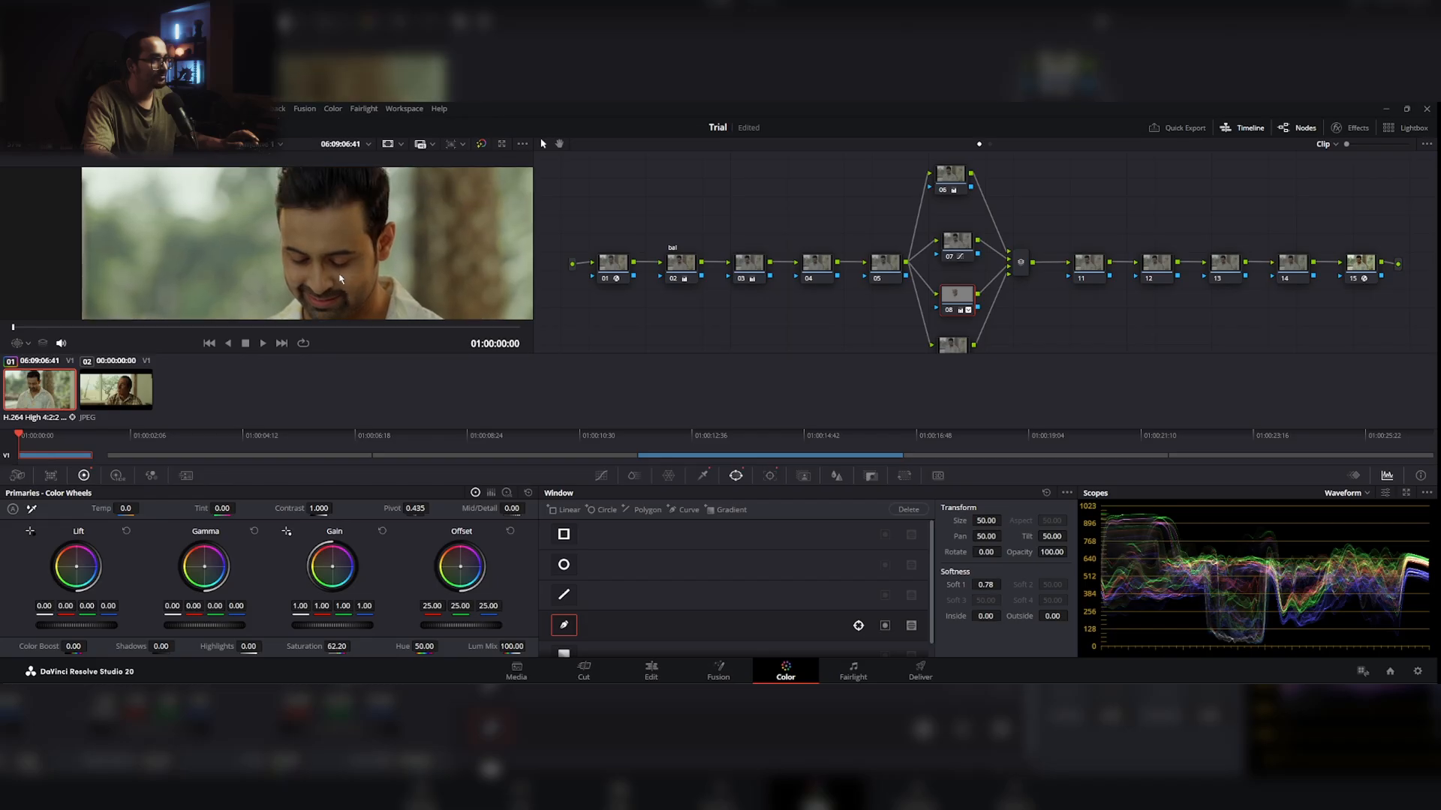
{"action": "scroll", "coordinate": [368, 263], "scroll_direction": "down", "scroll_amount": 4}
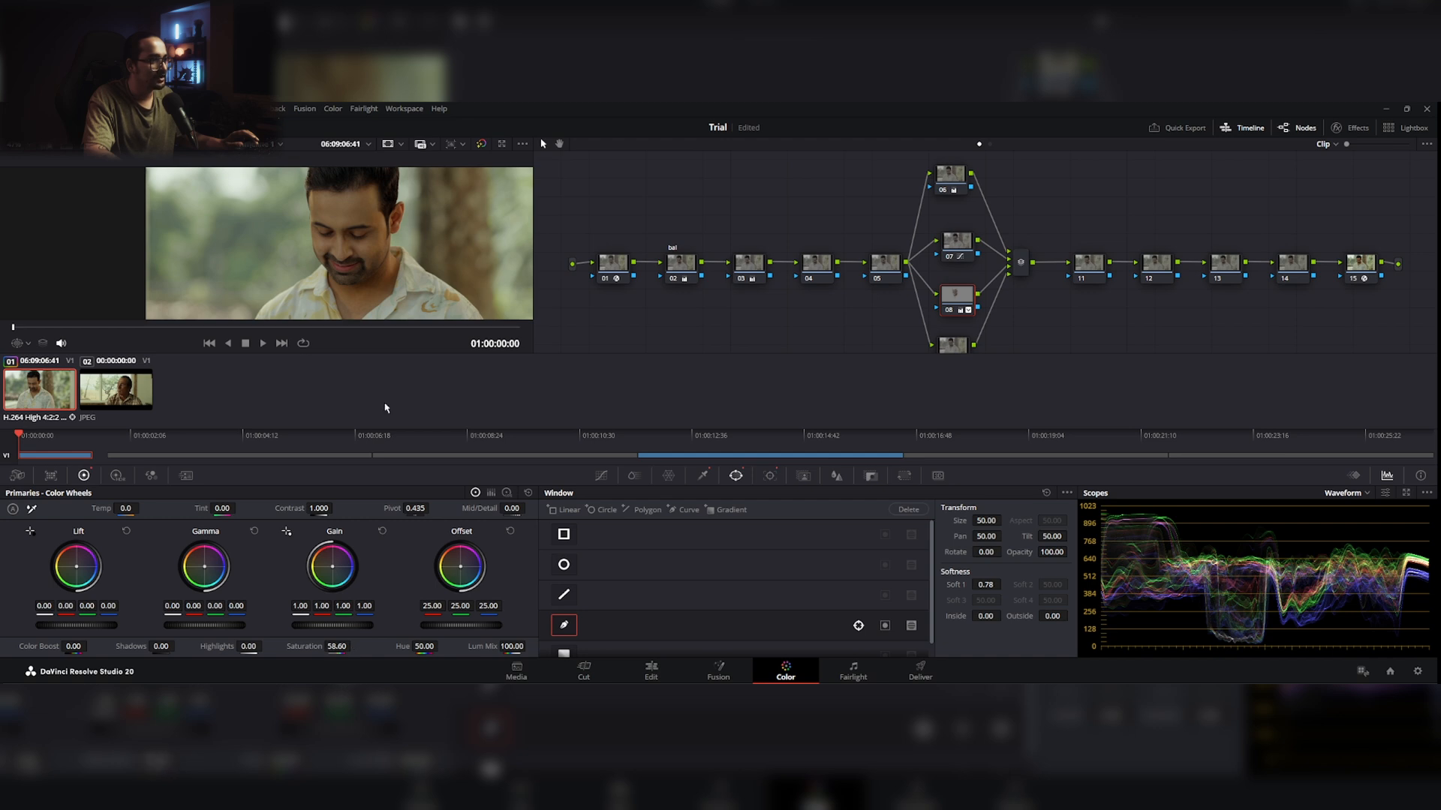
{"action": "left_click_drag", "start_coordinate": [400, 290], "coordinate": [360, 279]}
{"action": "left_click_drag", "start_coordinate": [338, 646], "coordinate": [353, 646]}
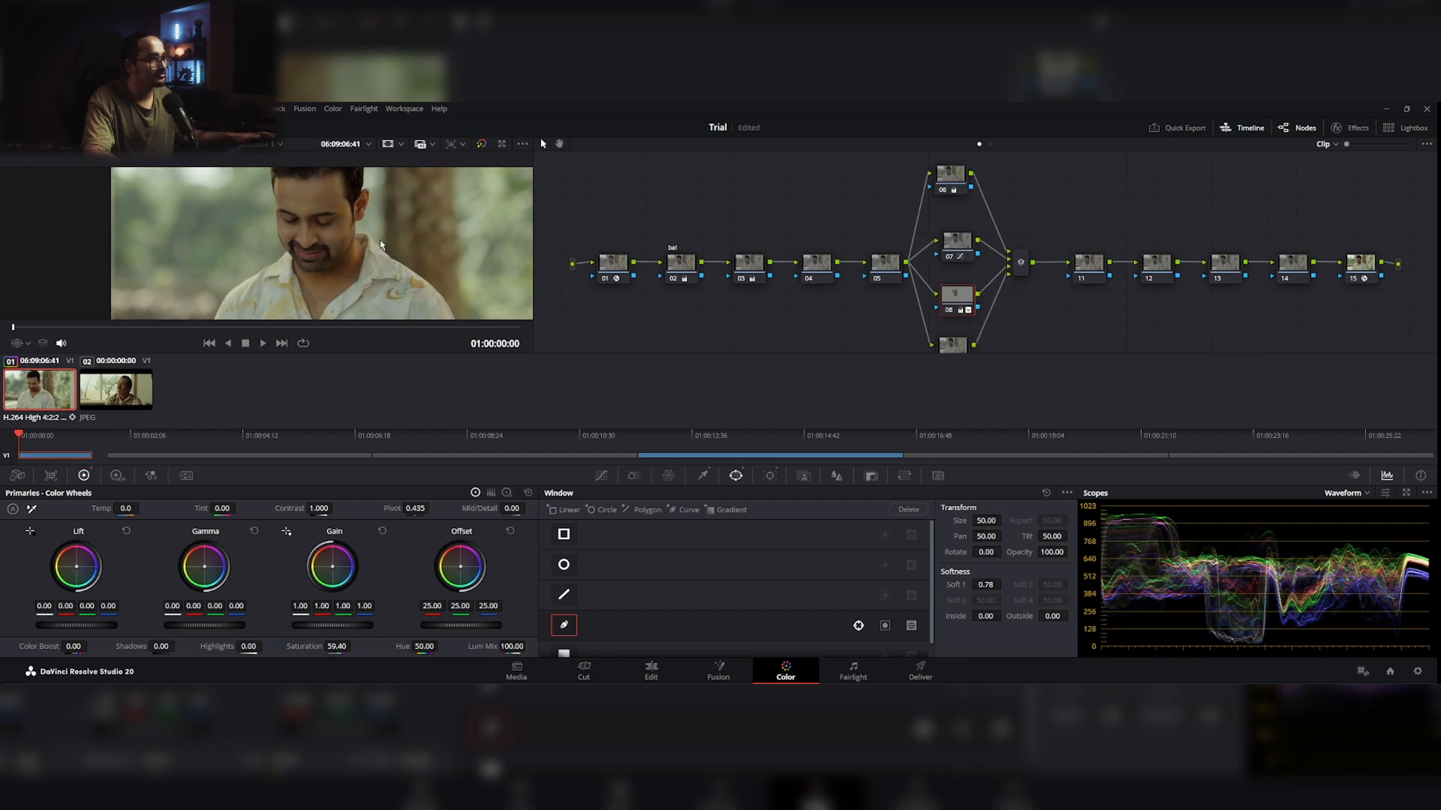
Step: Hide the clip thumbnails to enlarge the viewer and set node 08's saturation to 59.80
{"action": "scroll", "coordinate": [388, 252], "scroll_direction": "up", "scroll_amount": 3}
{"action": "left_click_drag", "start_coordinate": [295, 201], "coordinate": [357, 249]}
{"action": "left_click_drag", "start_coordinate": [433, 274], "coordinate": [417, 248]}
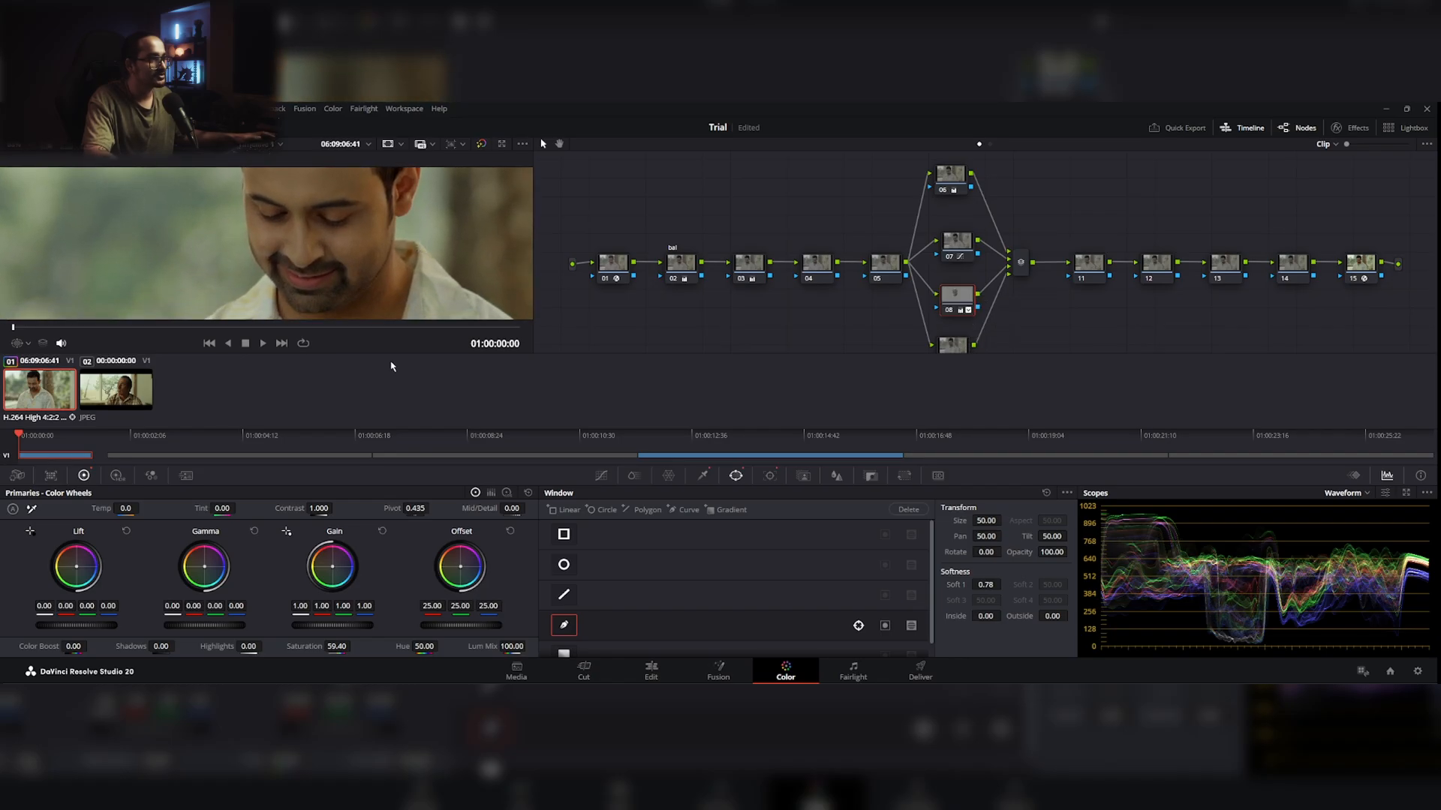
{"action": "left_click", "coordinate": [201, 127]}
{"action": "left_click_drag", "start_coordinate": [379, 287], "coordinate": [323, 322]}
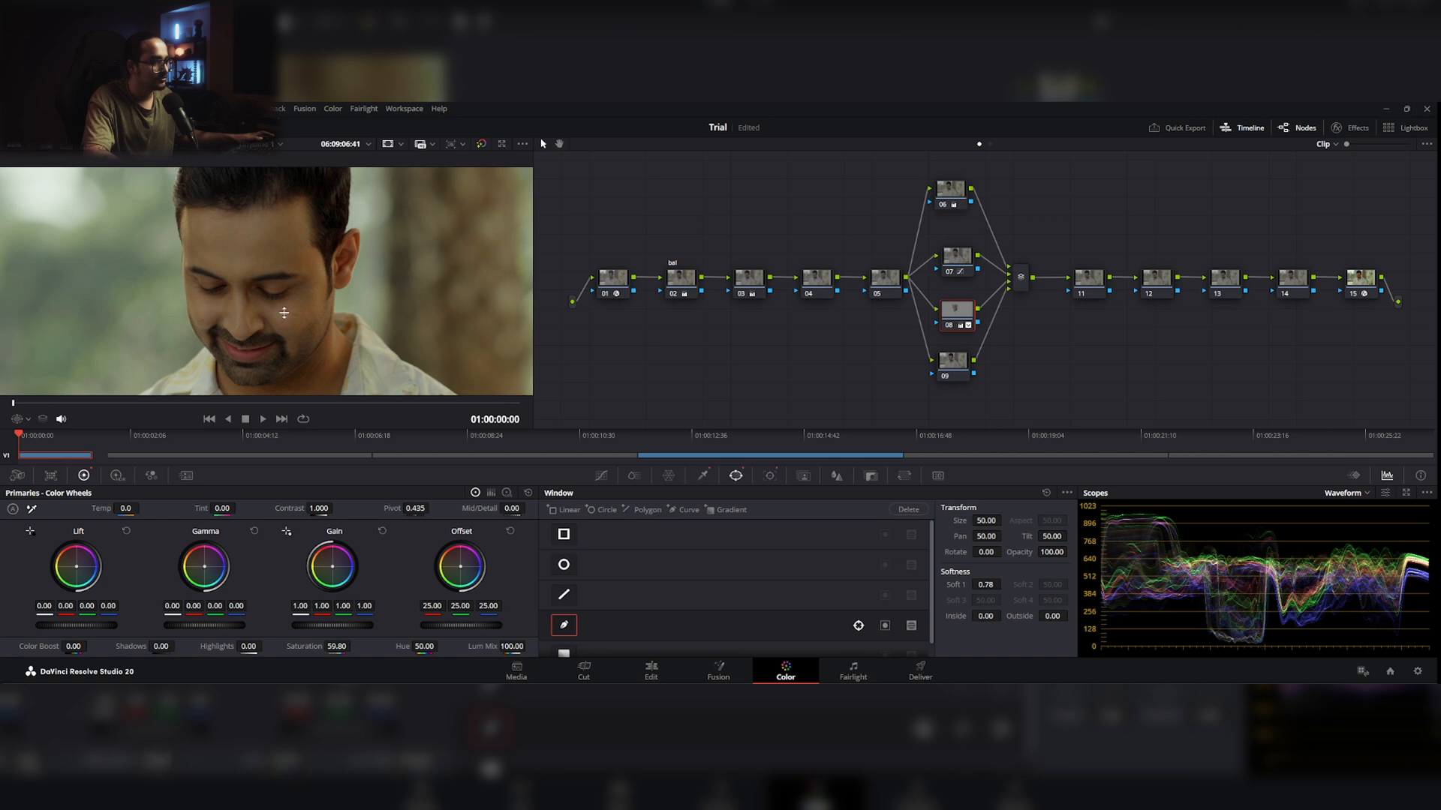
Step: Compare the reference still's skin tone with the graded clip, hiding the face window outline
{"action": "left_click", "coordinate": [807, 457]}
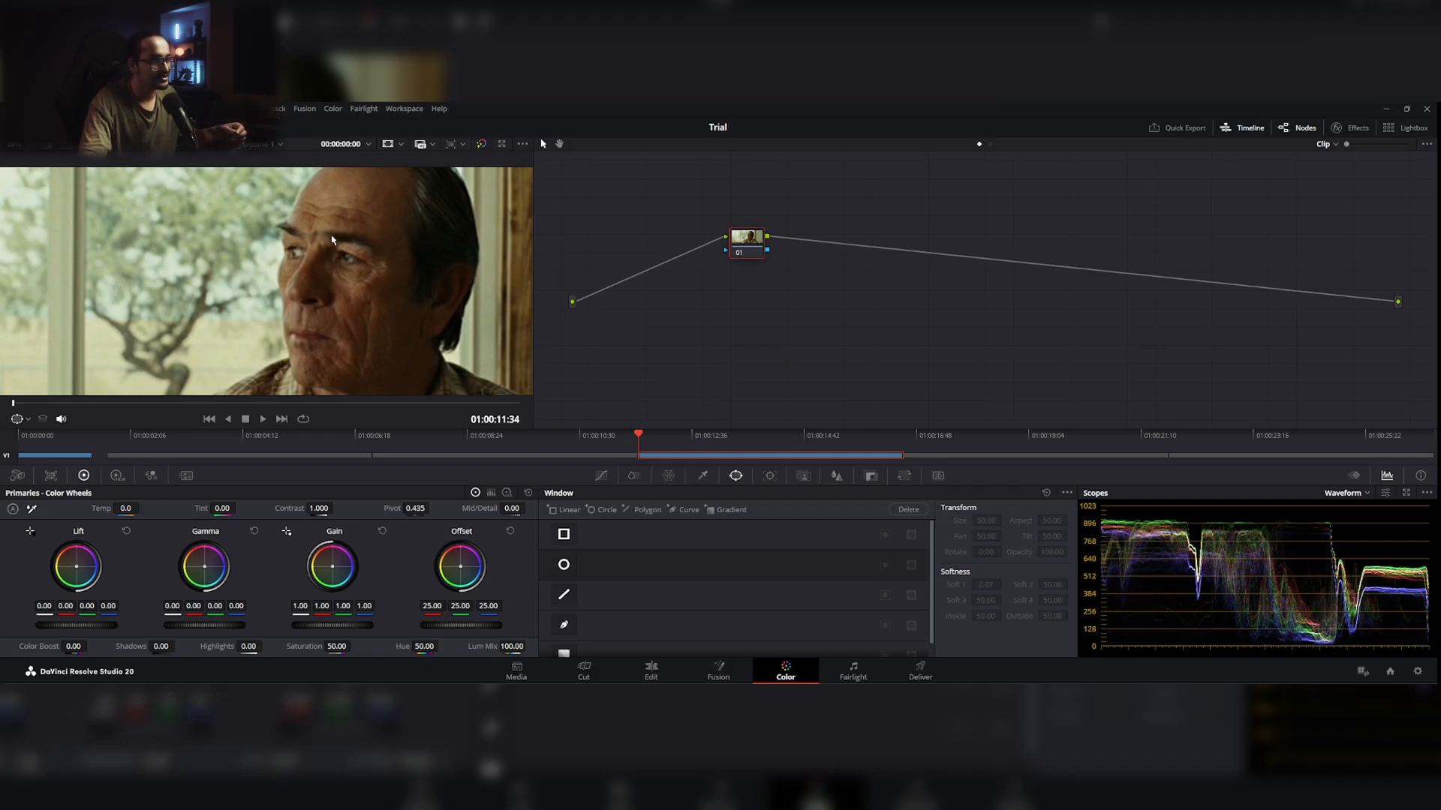
{"action": "left_click", "coordinate": [66, 455]}
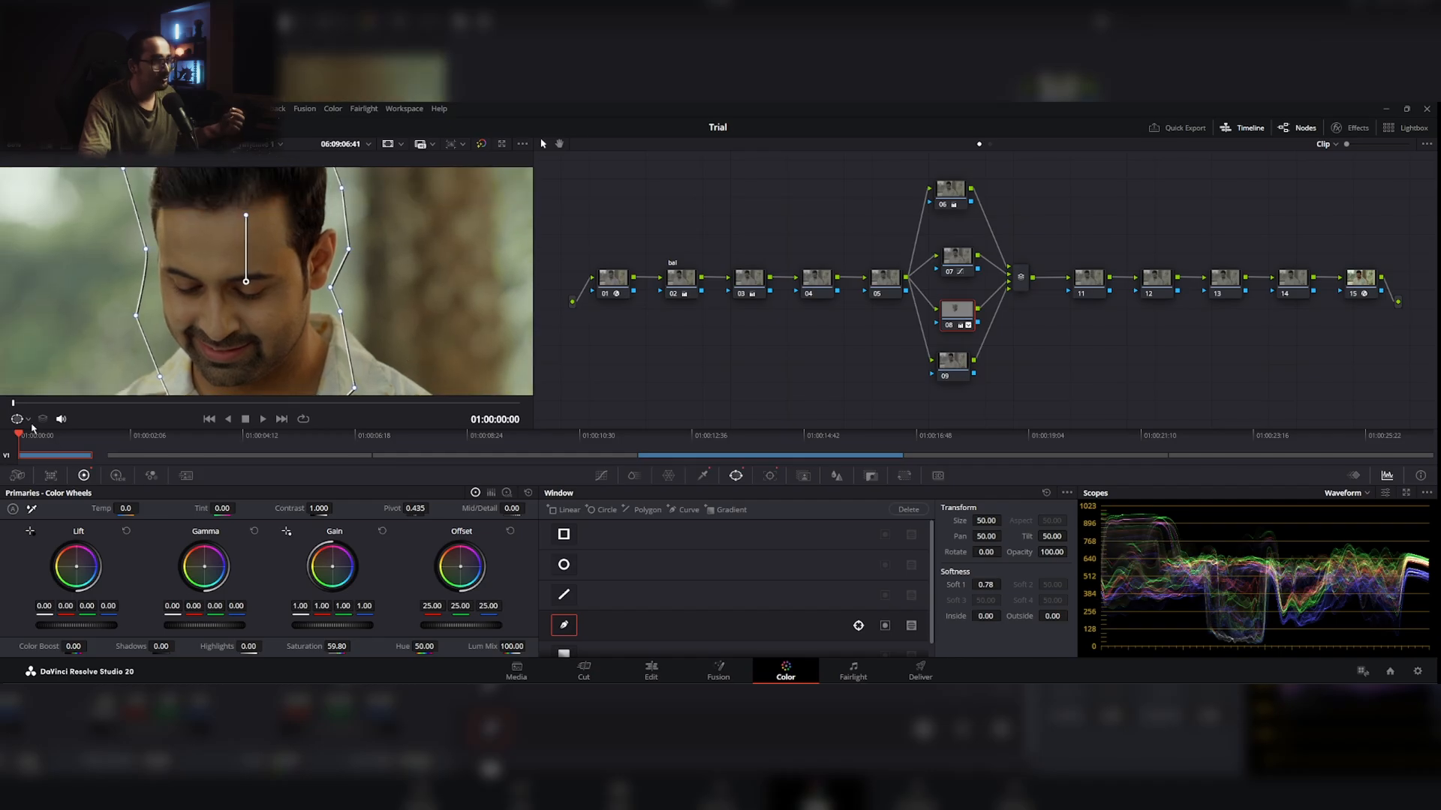
{"action": "left_click", "coordinate": [29, 419]}
{"action": "left_click", "coordinate": [36, 439]}
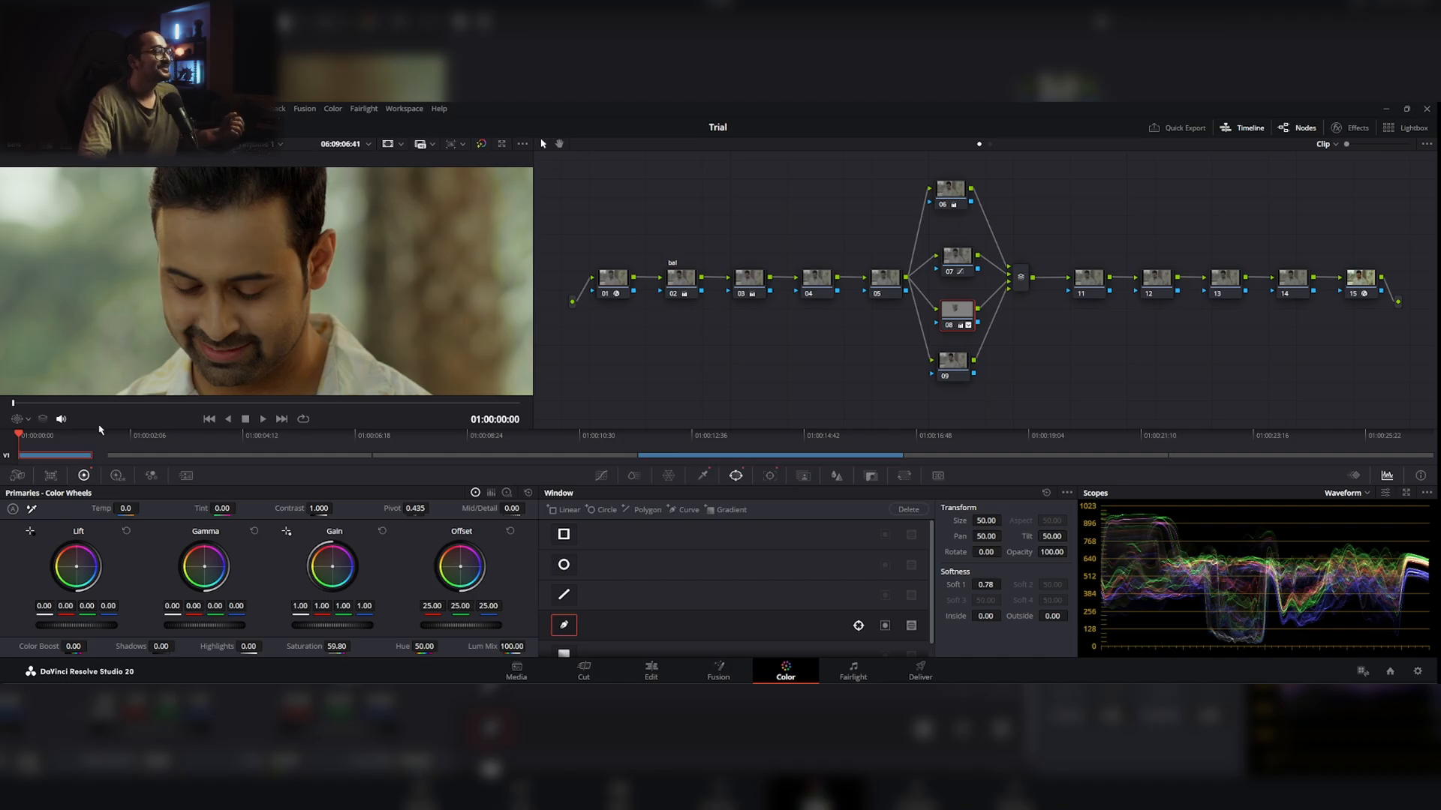
Step: Check the reference still's face again, and examine the graded clip without the window outline, first close up and in full frame
{"action": "left_click", "coordinate": [681, 457]}
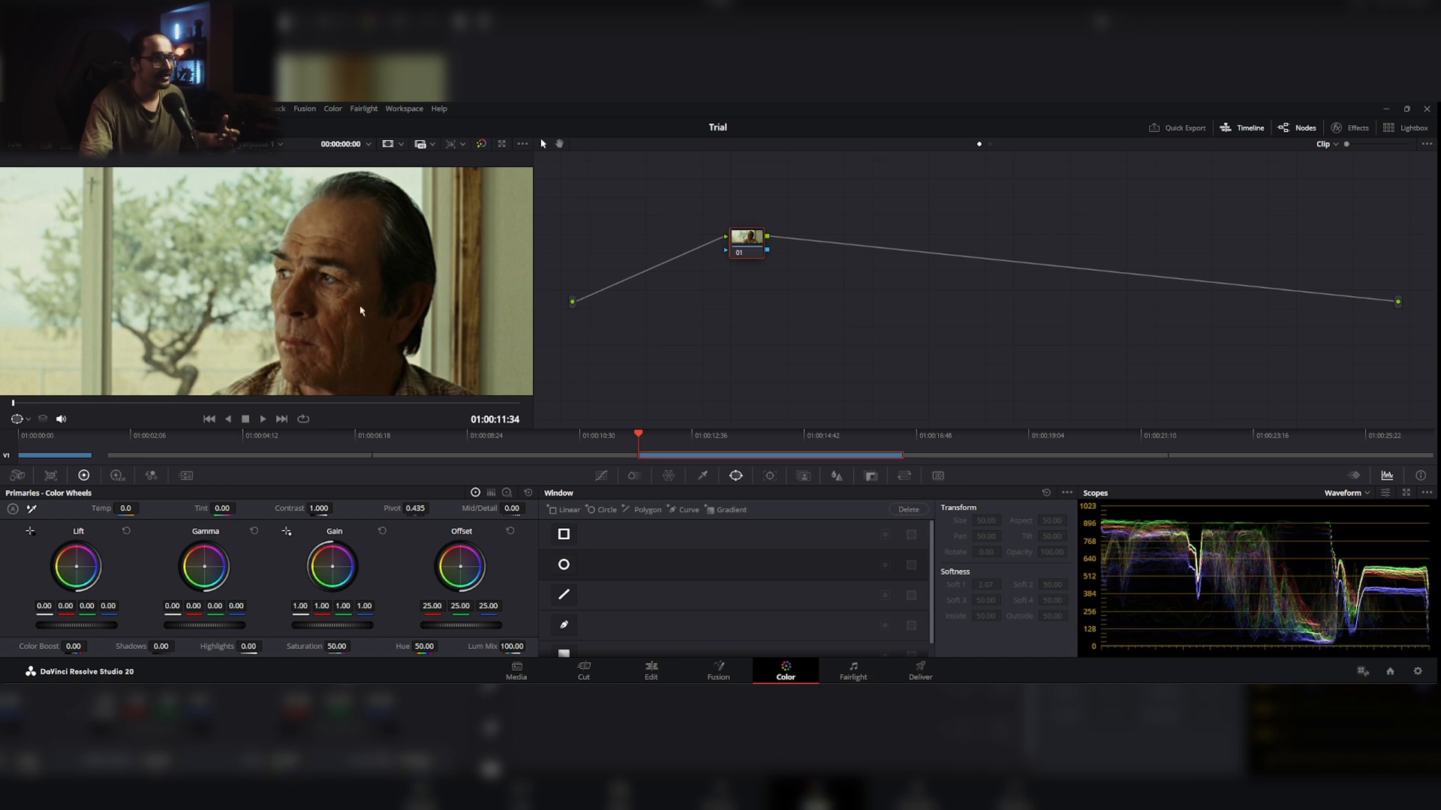
{"action": "key", "text": "space"}
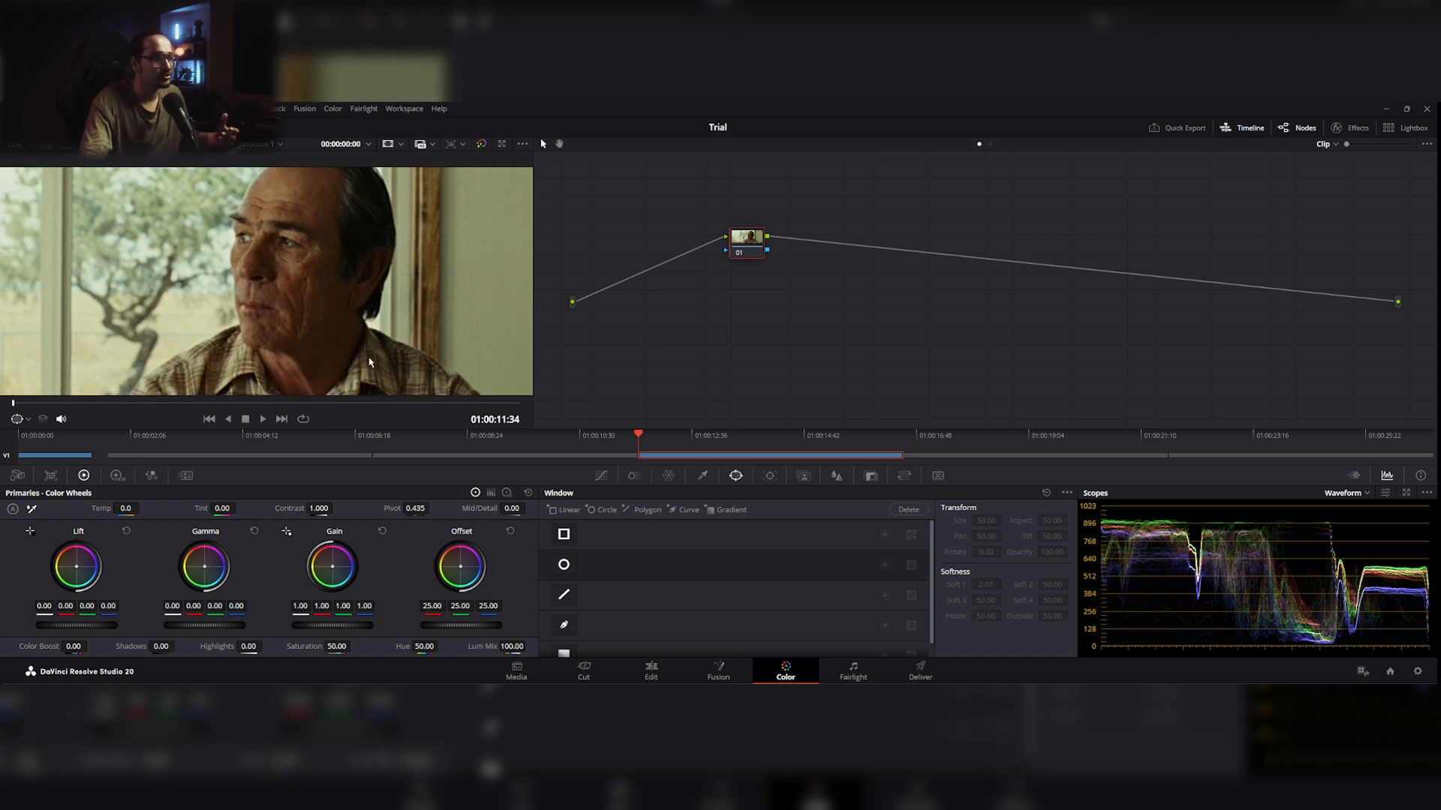
{"action": "left_click", "coordinate": [82, 456]}
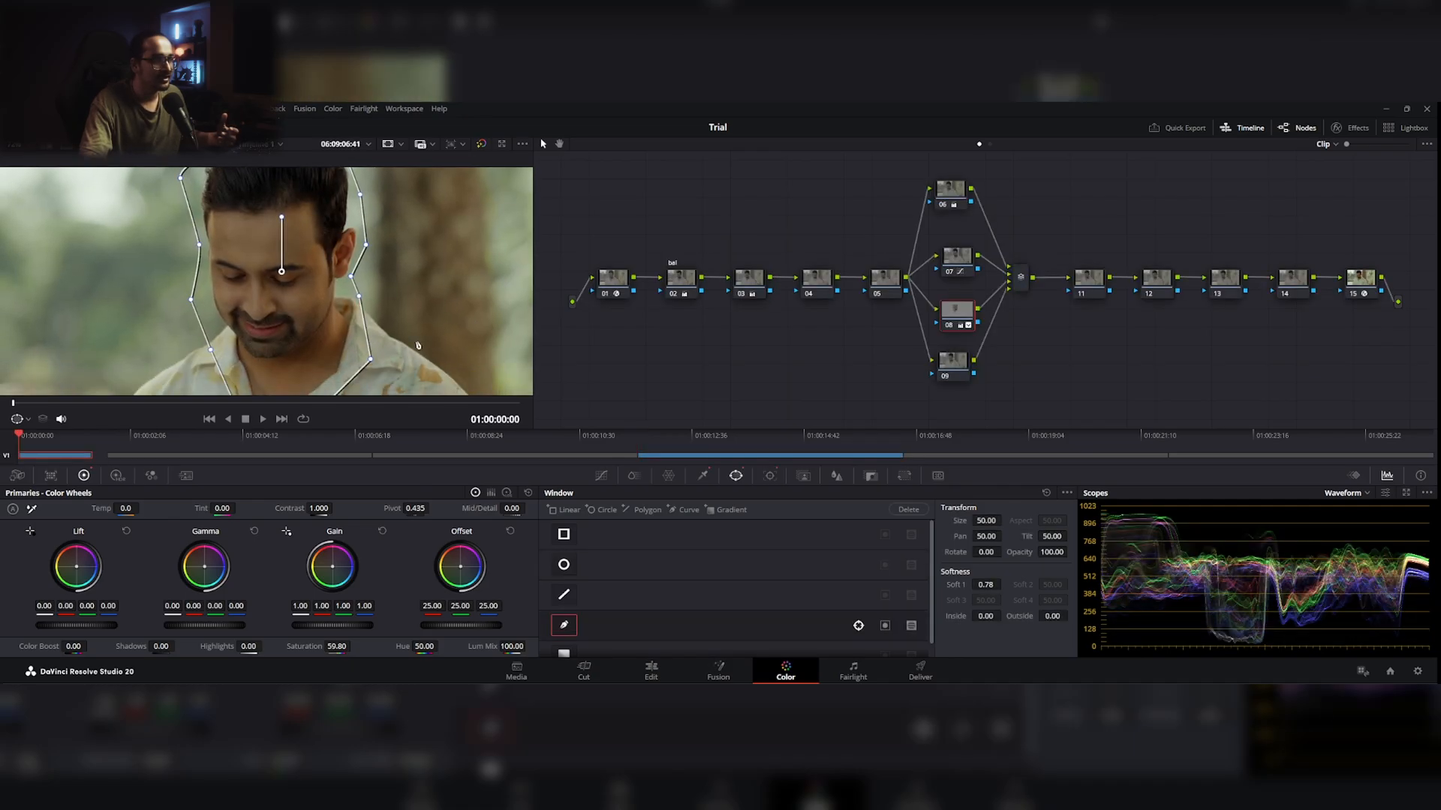
{"action": "left_click_drag", "start_coordinate": [370, 342], "coordinate": [415, 321]}
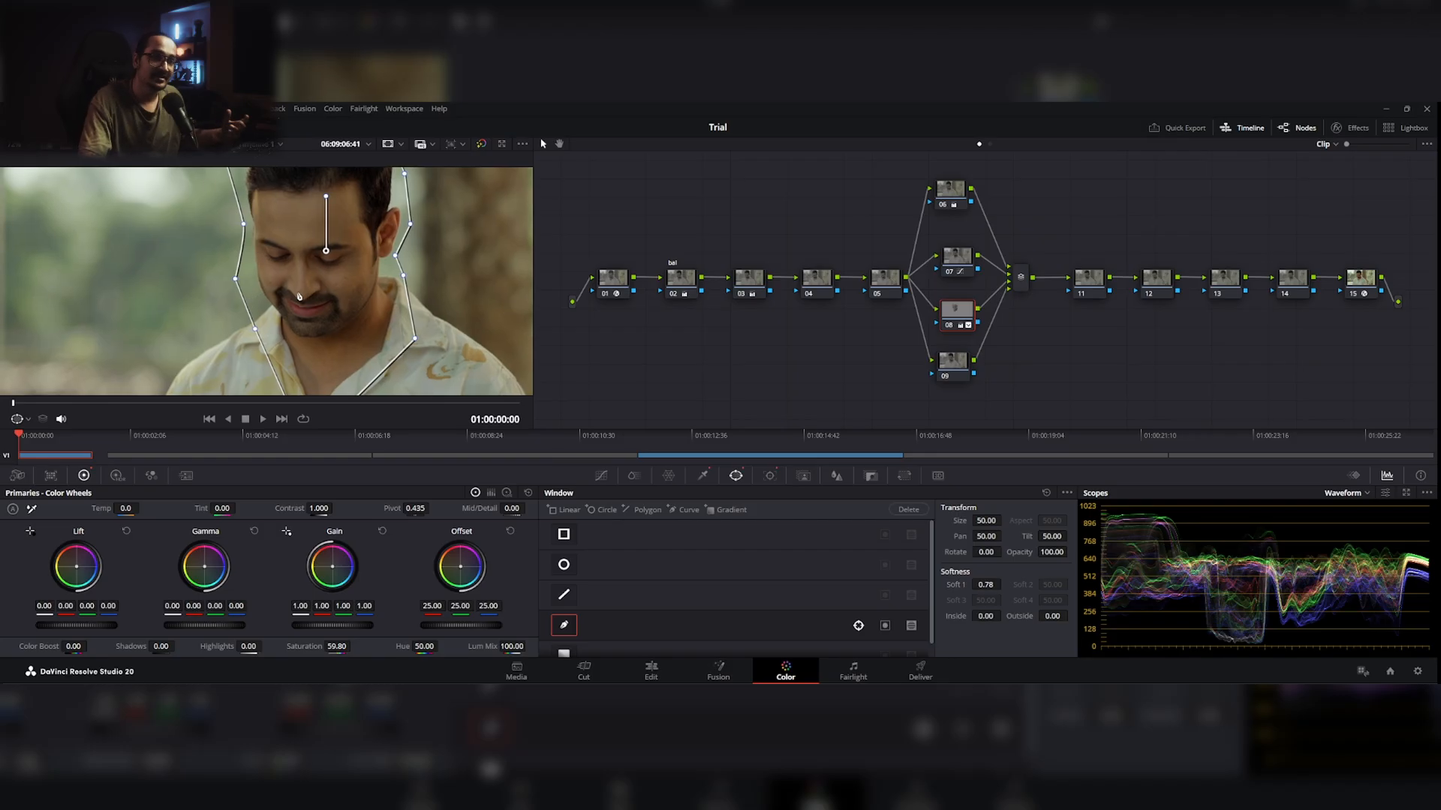
{"action": "left_click", "coordinate": [19, 422]}
{"action": "left_click", "coordinate": [34, 437]}
{"action": "left_click_drag", "start_coordinate": [241, 311], "coordinate": [247, 295]}
{"action": "scroll", "coordinate": [246, 293], "scroll_direction": "down", "scroll_amount": 4}
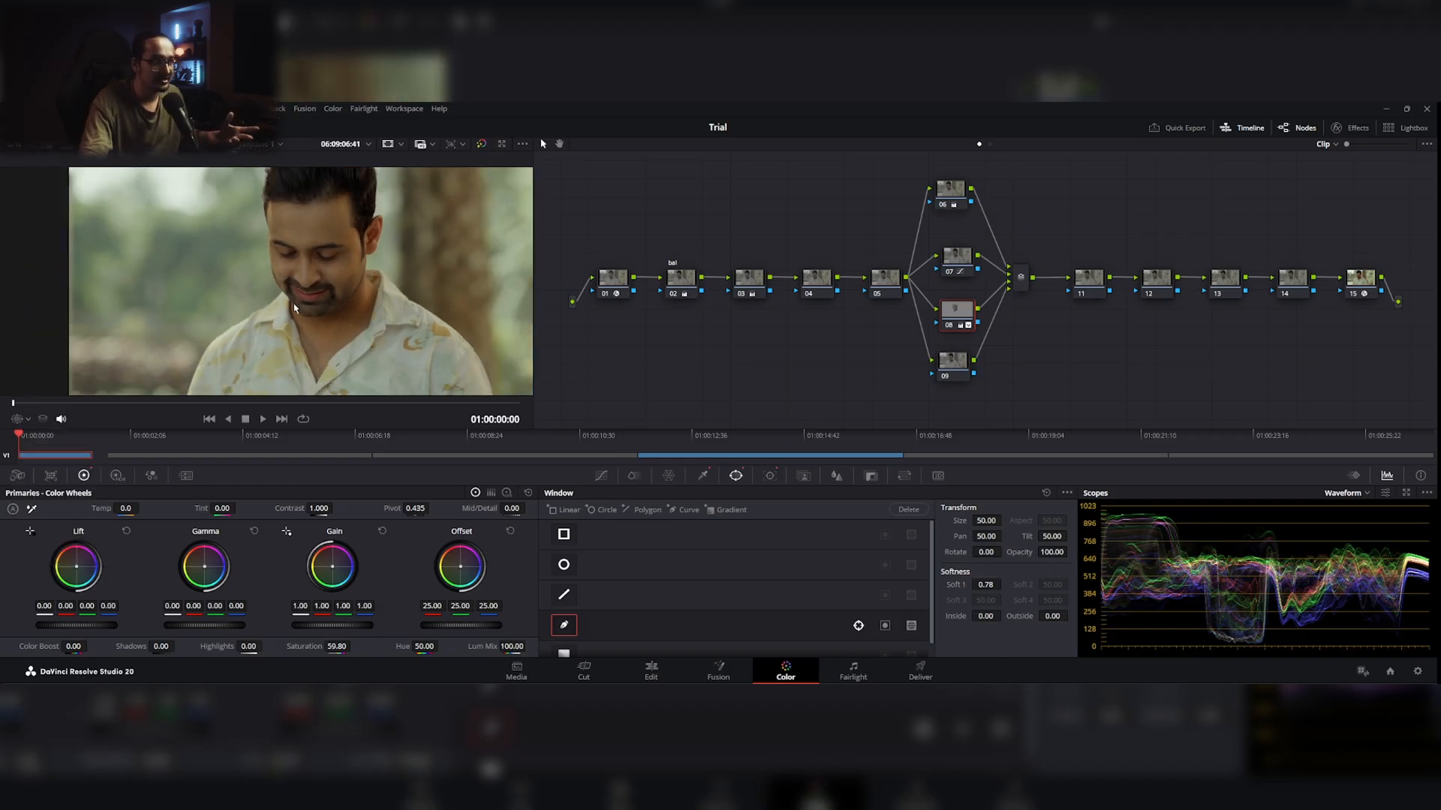
{"action": "left_click_drag", "start_coordinate": [341, 297], "coordinate": [218, 296]}
{"action": "scroll", "coordinate": [318, 286], "scroll_direction": "down", "scroll_amount": 1}
{"action": "scroll", "coordinate": [318, 287], "scroll_direction": "down", "scroll_amount": 2}
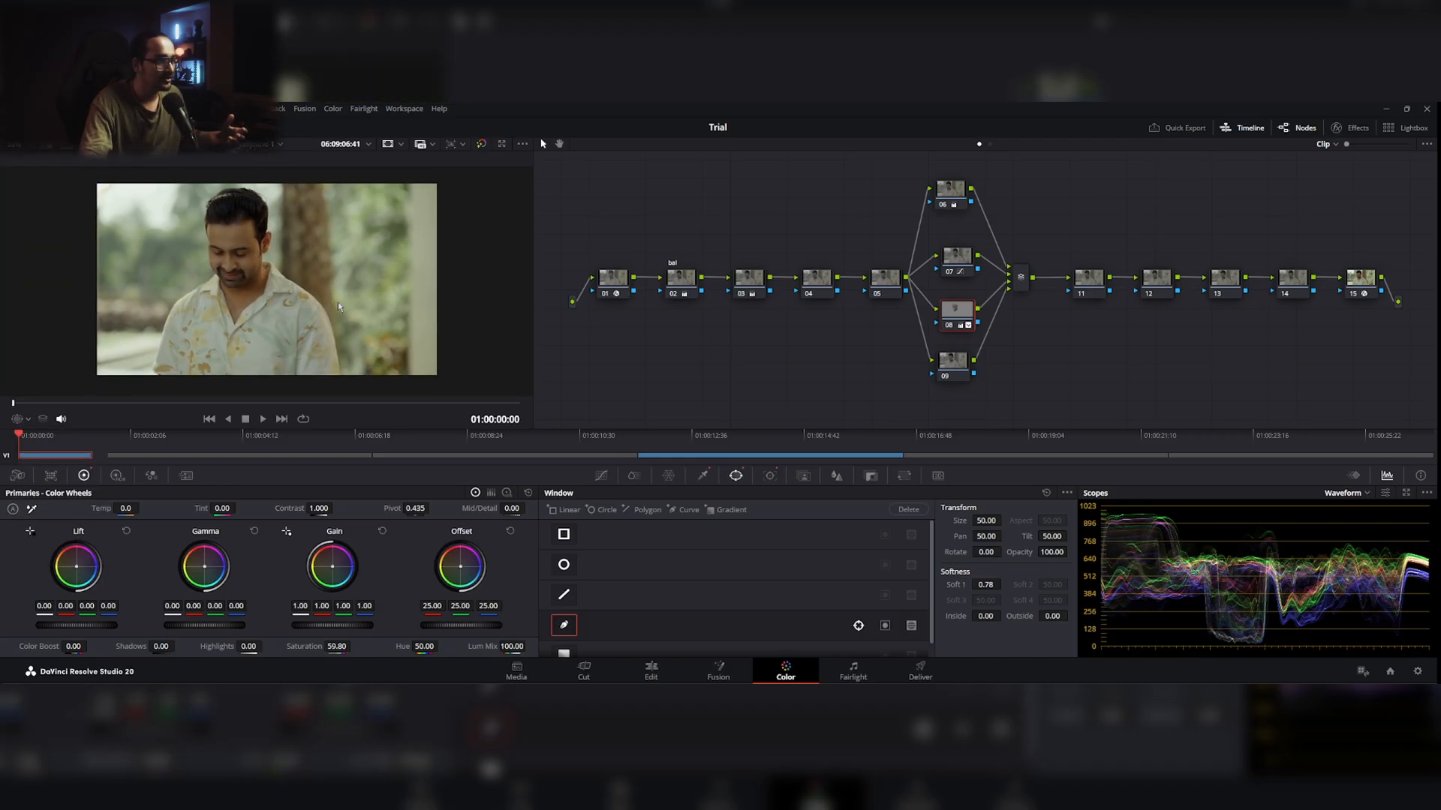
Step: Examine the skin shadows and highlights on the reference still's face up close against the graded clip
{"action": "left_click", "coordinate": [708, 459]}
{"action": "scroll", "coordinate": [318, 301], "scroll_direction": "up", "scroll_amount": 3}
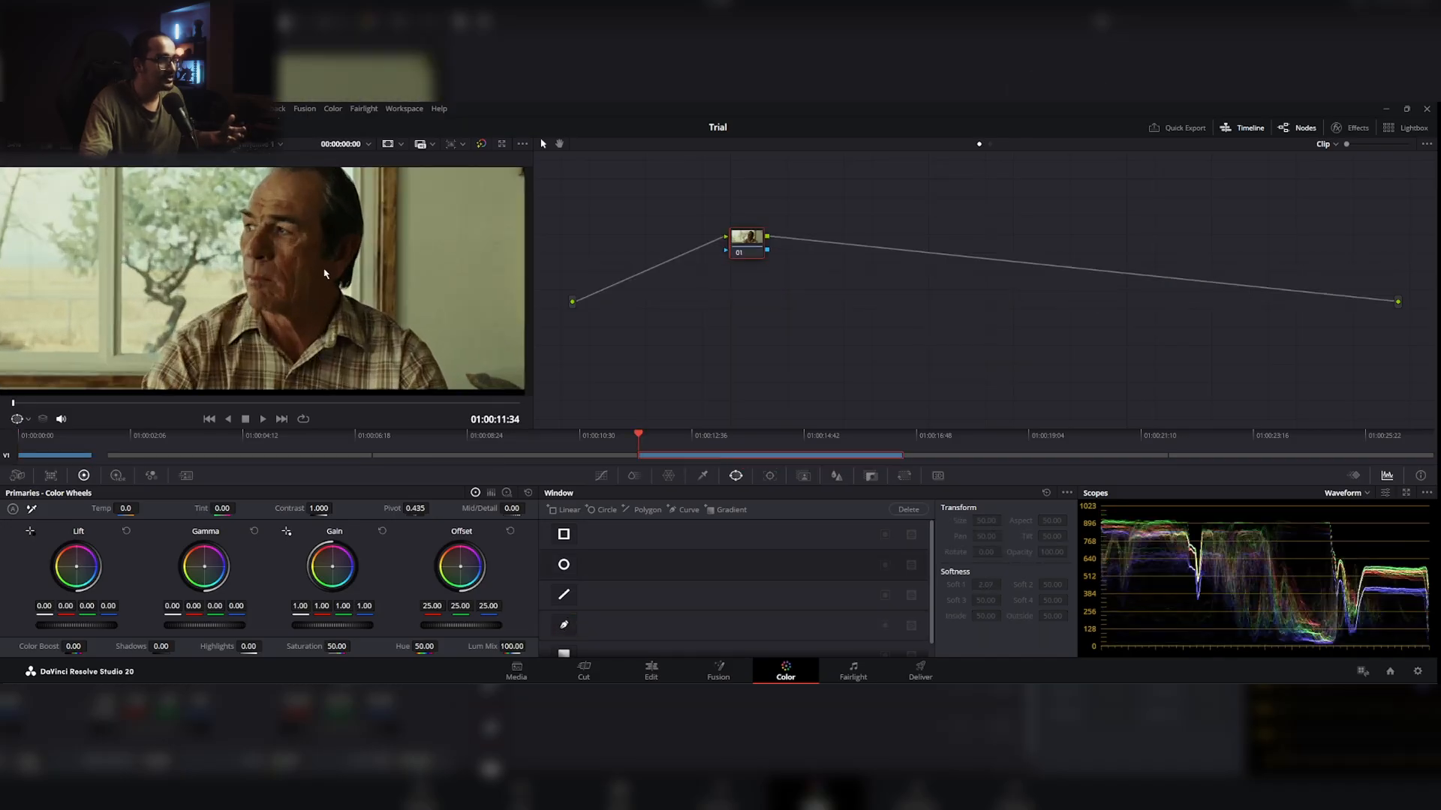
{"action": "scroll", "coordinate": [275, 300], "scroll_direction": "up", "scroll_amount": 2}
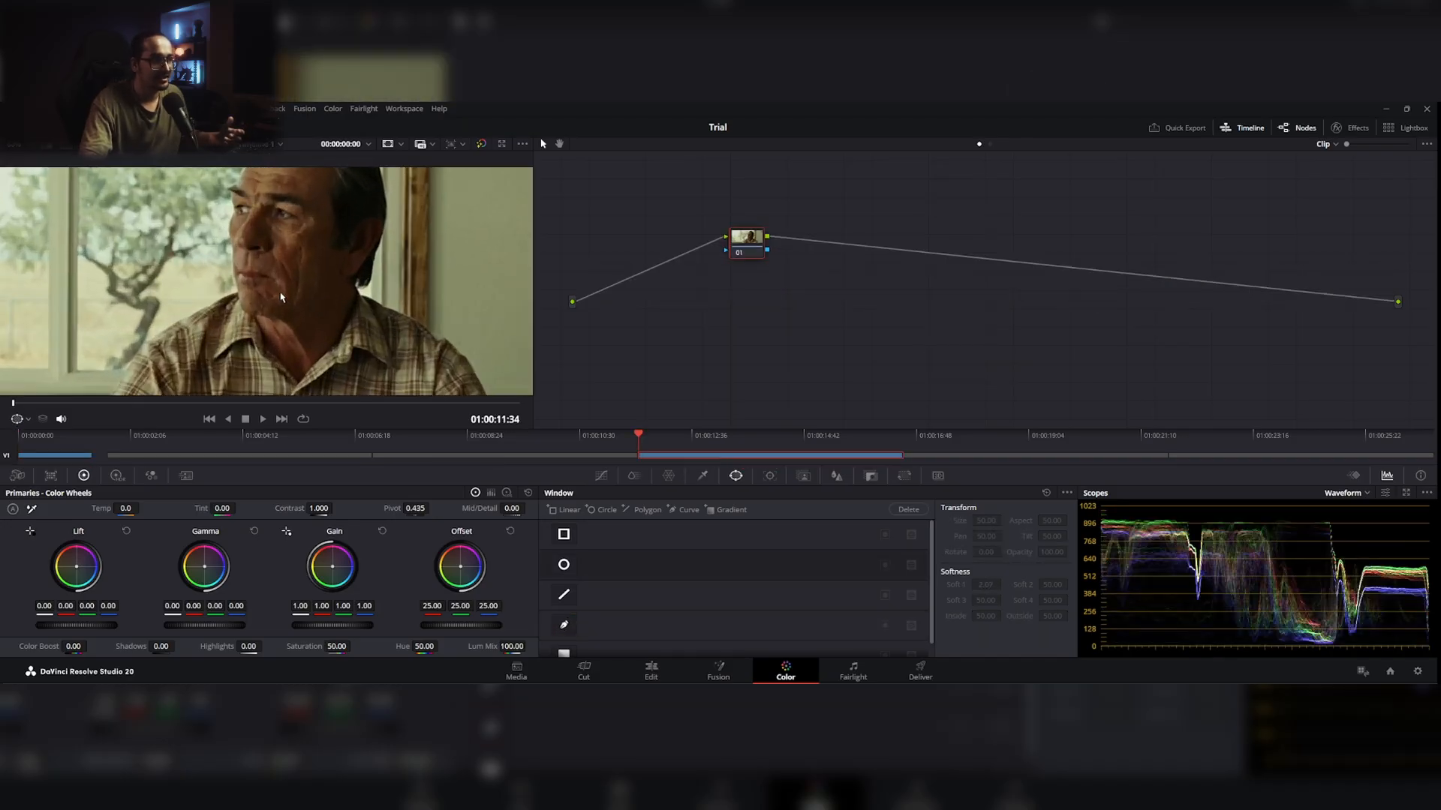
{"action": "scroll", "coordinate": [304, 287], "scroll_direction": "up", "scroll_amount": 1}
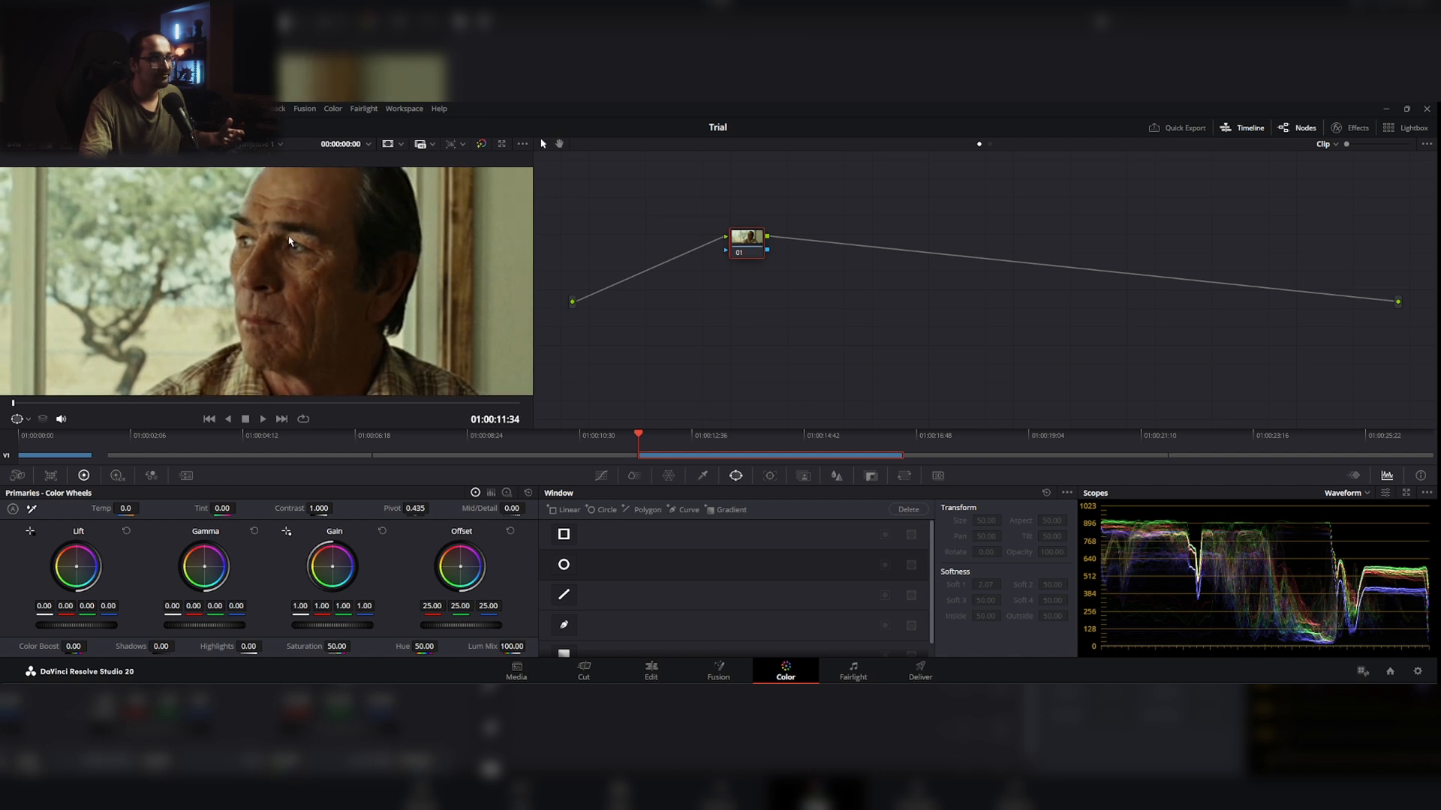
{"action": "left_click_drag", "start_coordinate": [289, 239], "coordinate": [283, 294]}
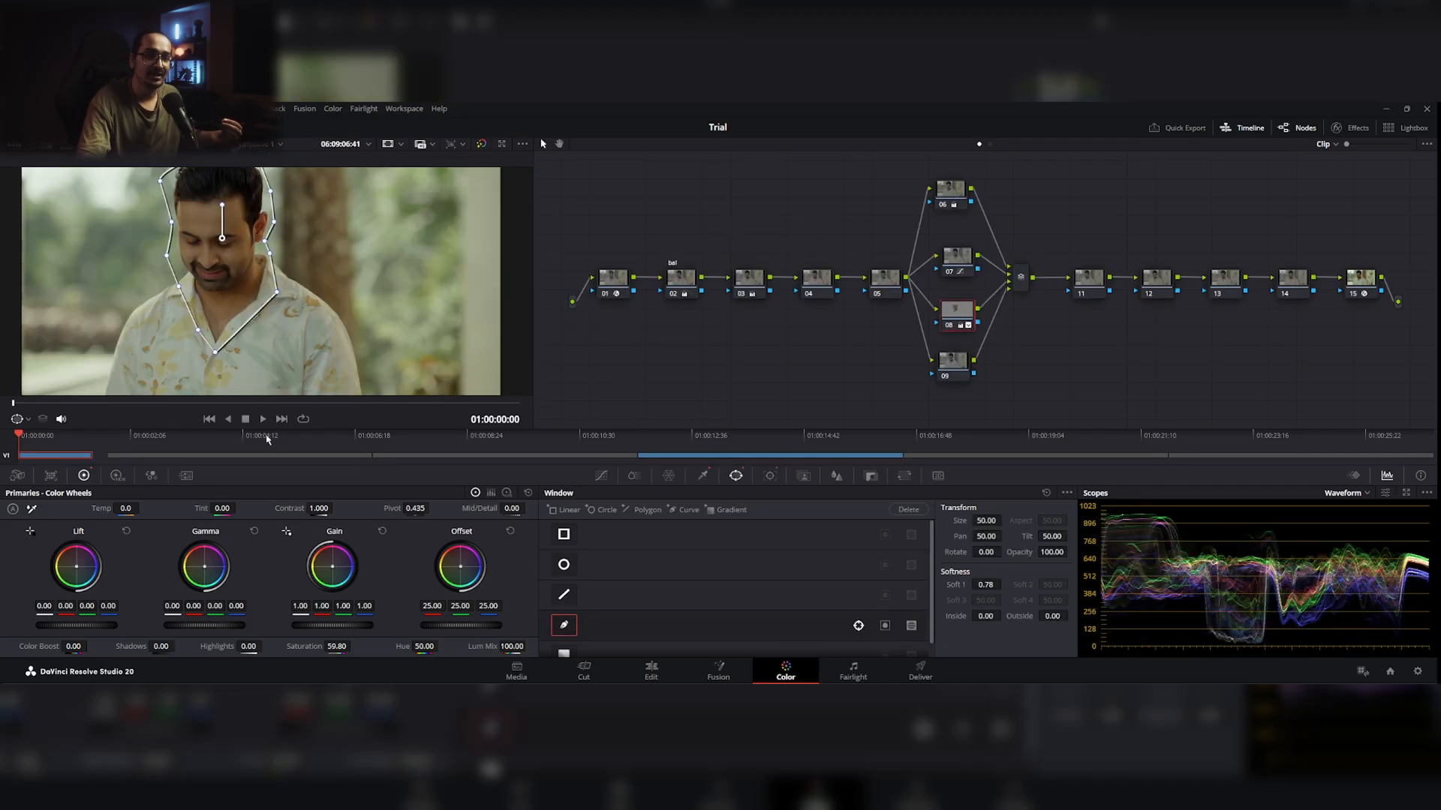
{"action": "left_click", "coordinate": [28, 422]}
{"action": "left_click", "coordinate": [35, 437]}
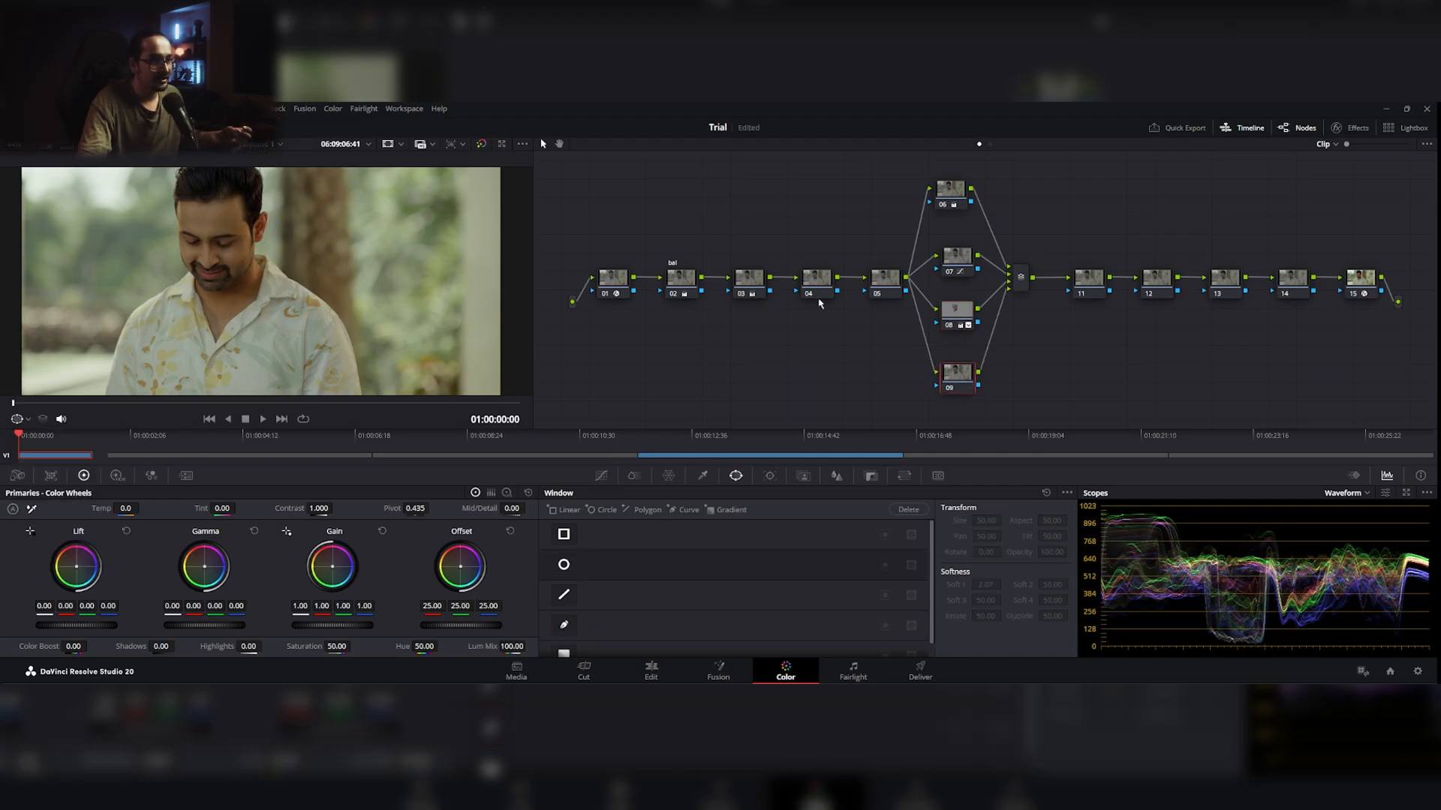
{"action": "left_click", "coordinate": [750, 281]}
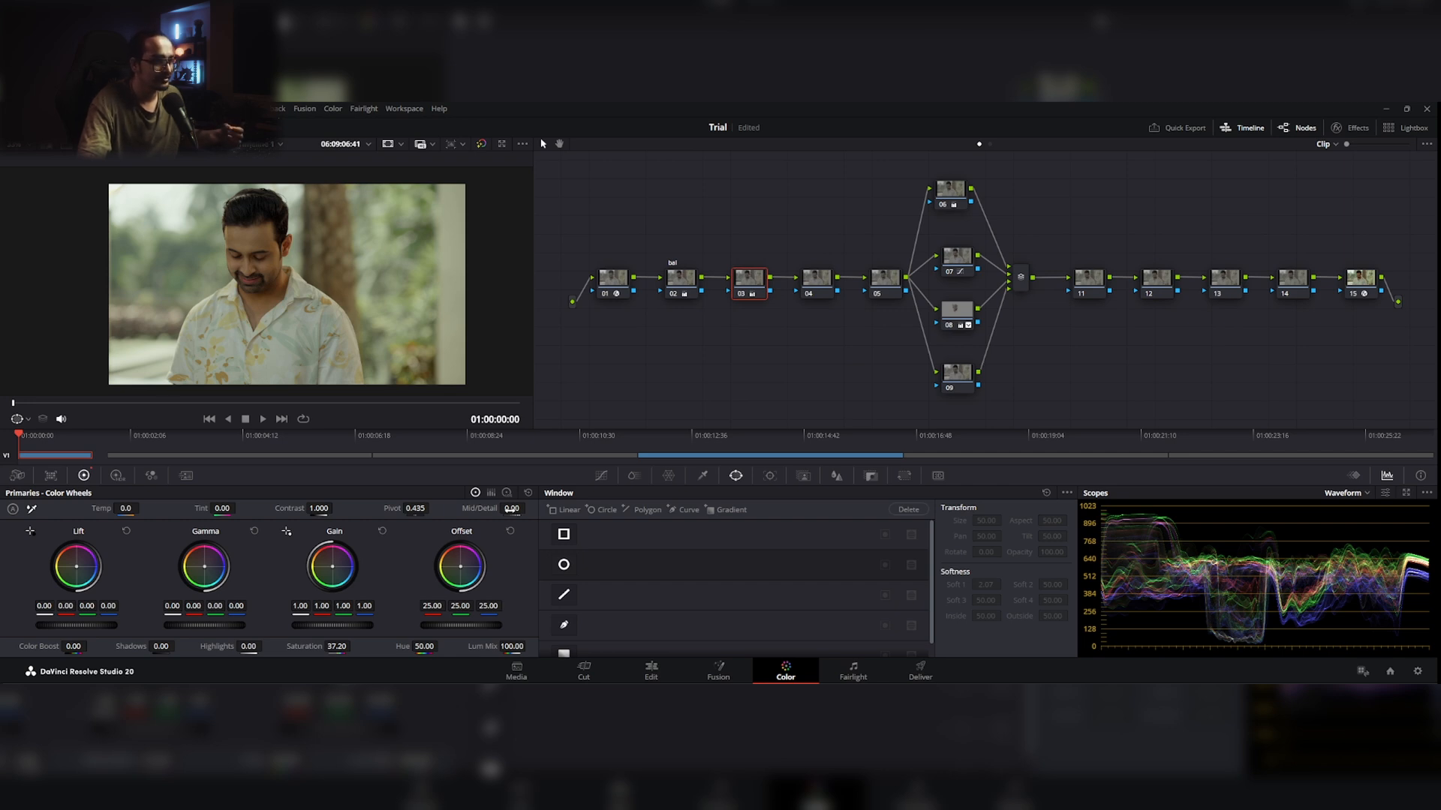
{"action": "left_click_drag", "start_coordinate": [511, 508], "coordinate": [534, 508]}
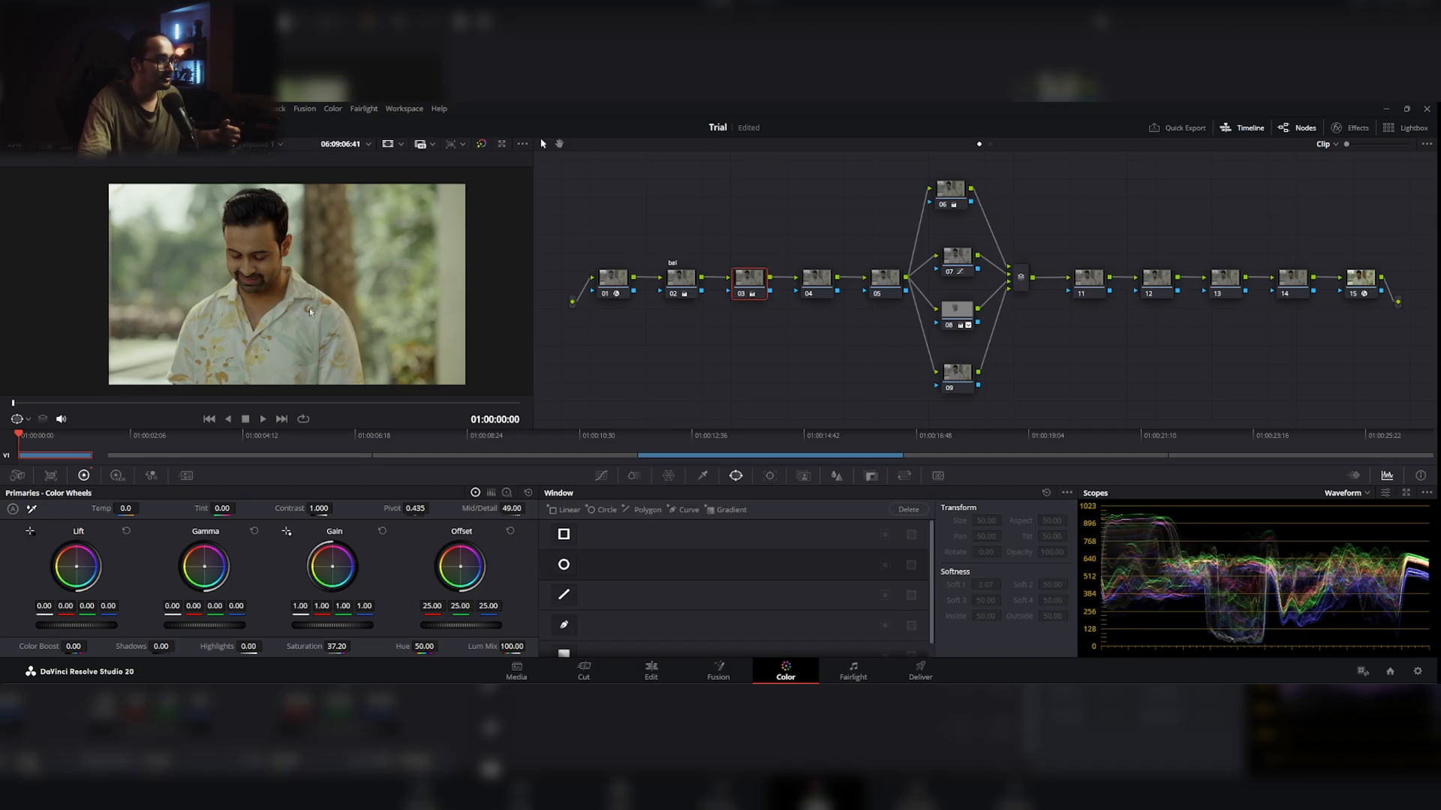
{"action": "scroll", "coordinate": [309, 308], "scroll_direction": "up", "scroll_amount": 4}
{"action": "scroll", "coordinate": [323, 328], "scroll_direction": "down", "scroll_amount": 2}
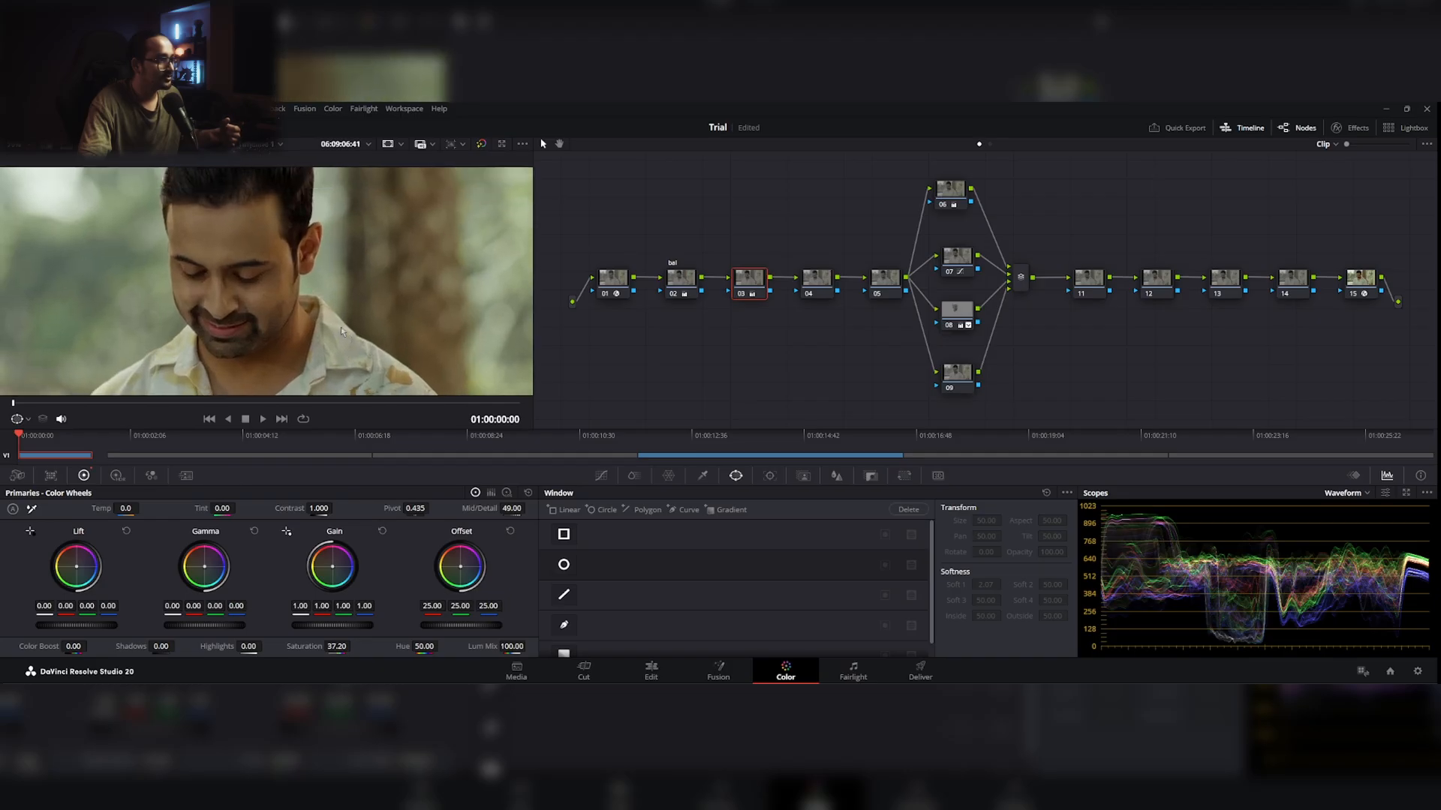
{"action": "scroll", "coordinate": [349, 339], "scroll_direction": "up", "scroll_amount": 2}
{"action": "left_click_drag", "start_coordinate": [516, 509], "coordinate": [529, 508]}
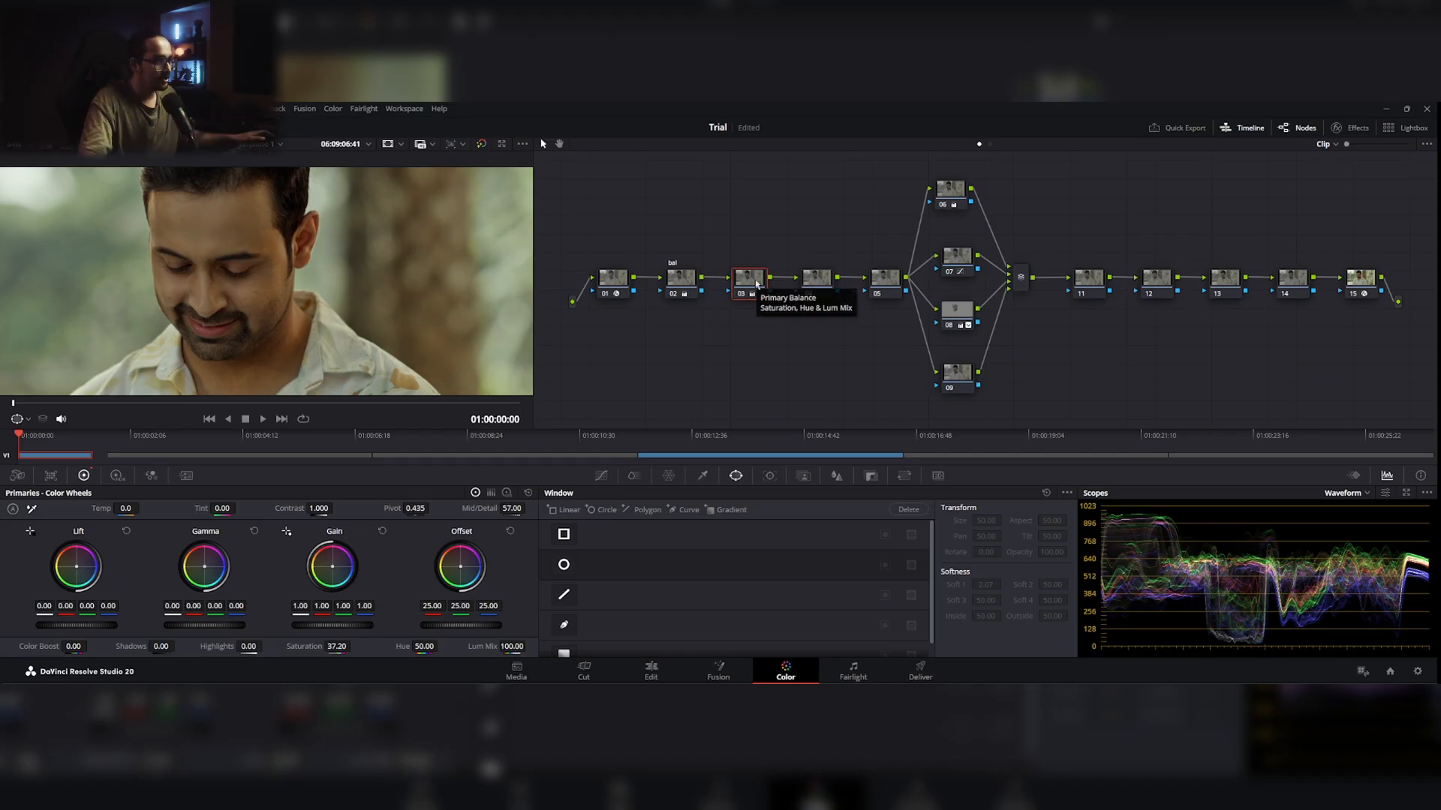
{"action": "double_click", "coordinate": [516, 511]}
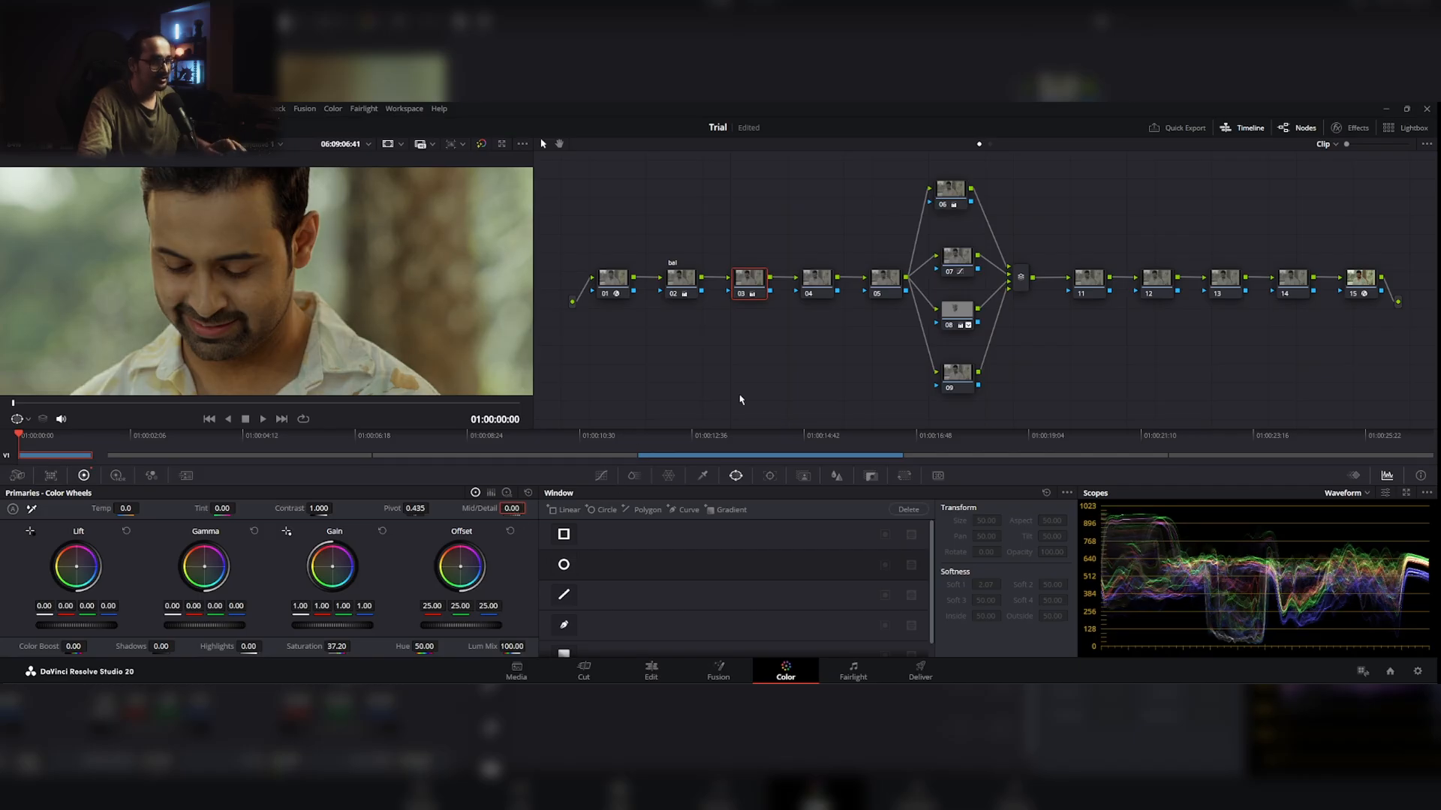
Step: Label node 03 "sat" and node 04 "detail"
{"action": "right_click", "coordinate": [755, 286]}
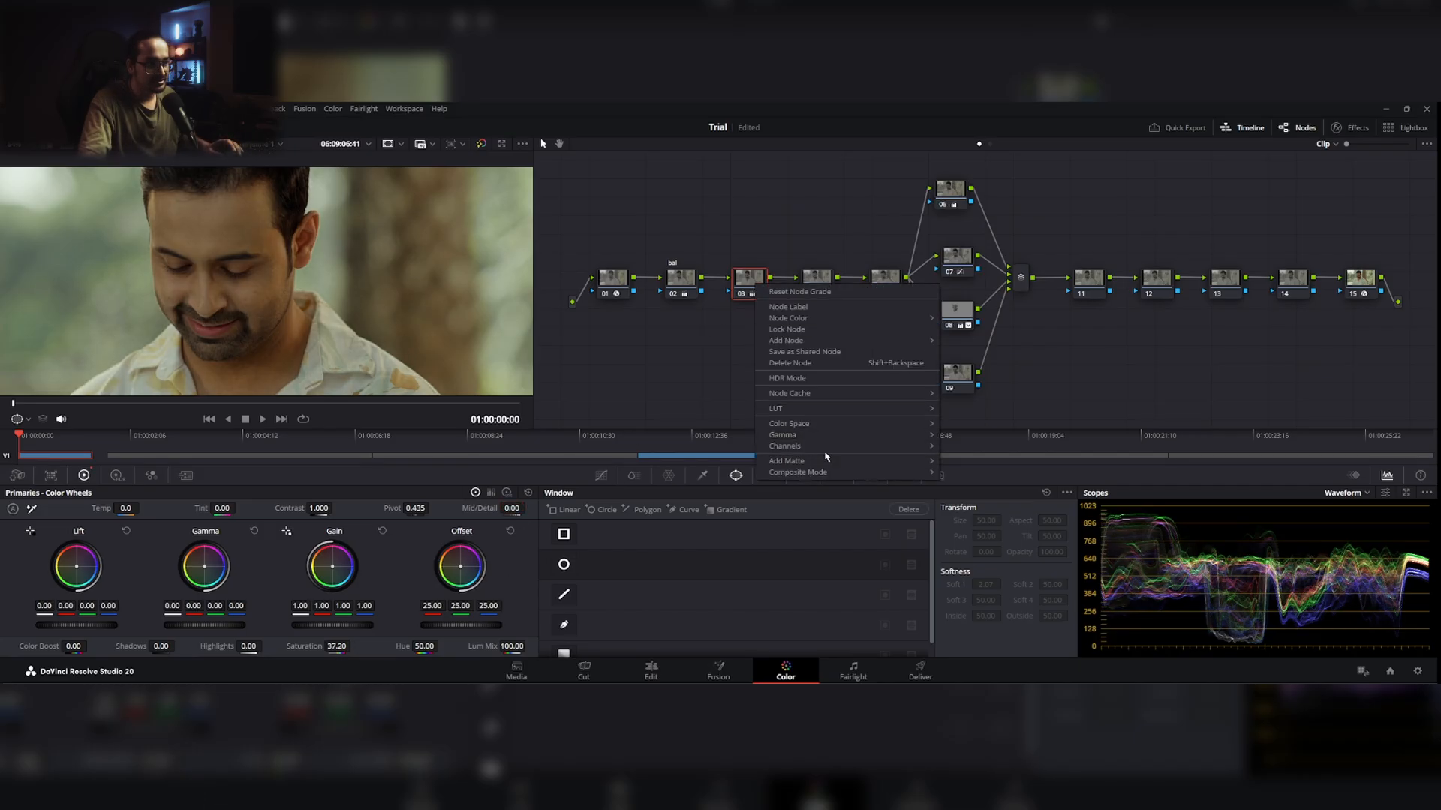
{"action": "left_click", "coordinate": [840, 312]}
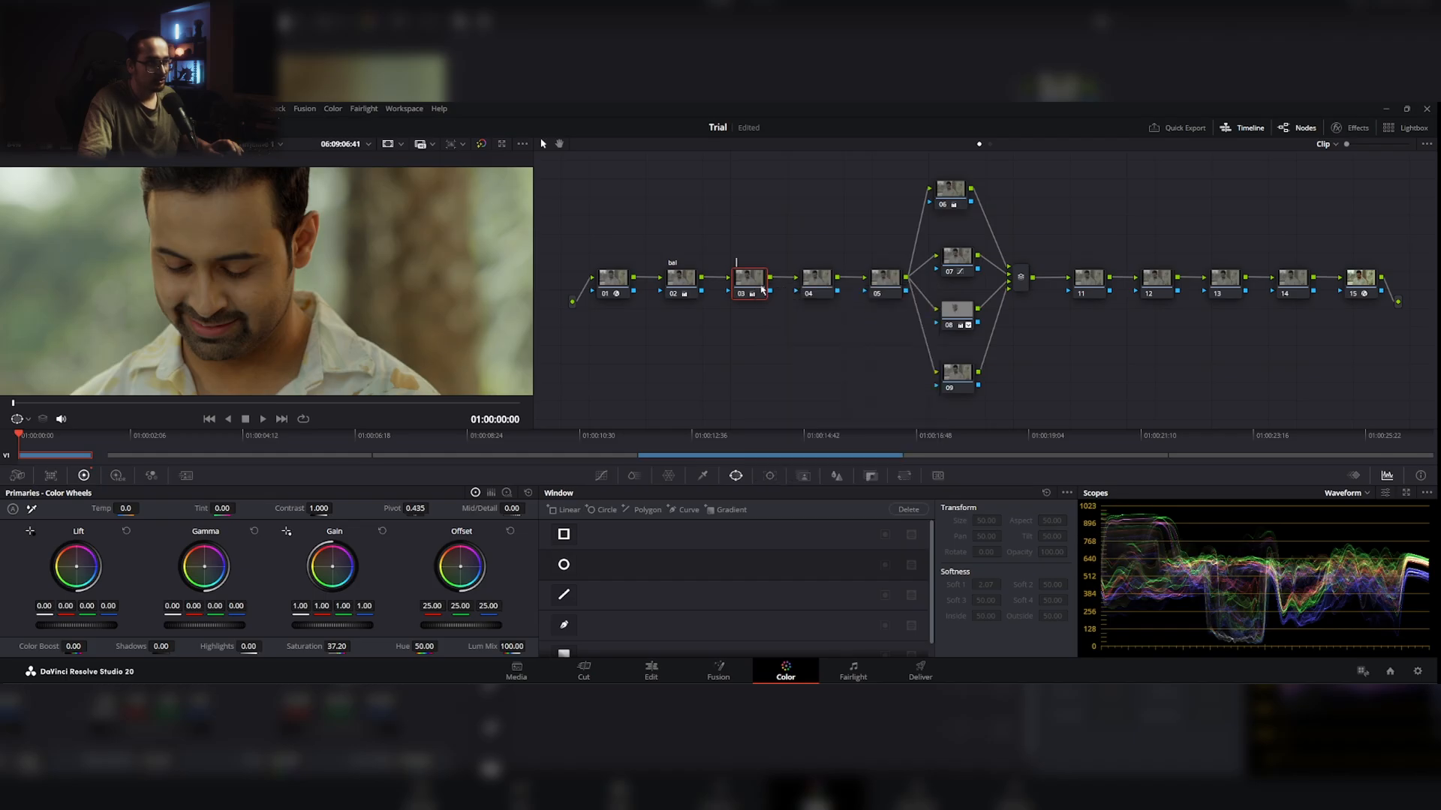
{"action": "type", "text": "sat"}
{"action": "key", "text": "Tab"}
{"action": "type", "text": "detail"}
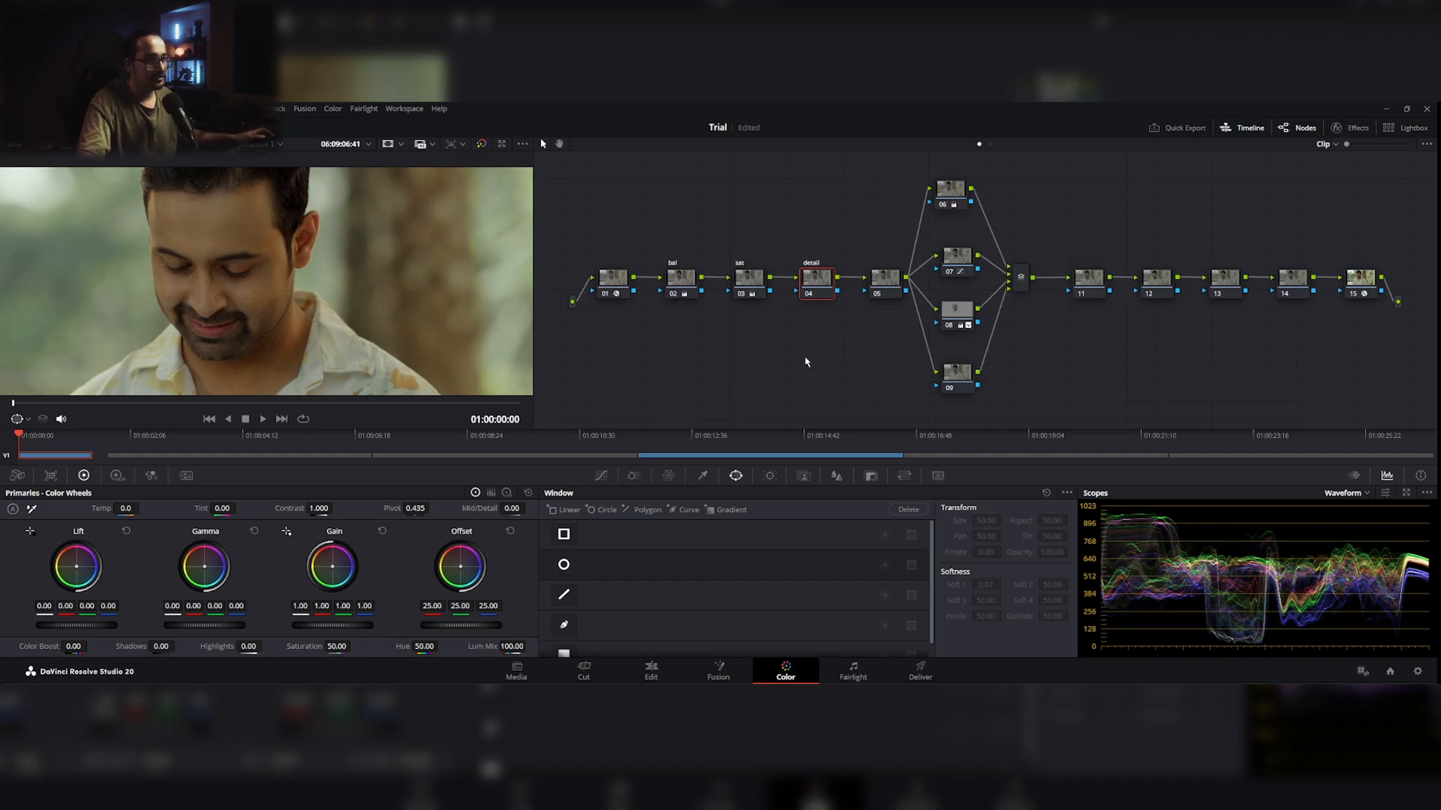
Step: Set the midtone detail of the "detail" node to 37.50, testing both extremes on the man's face
{"action": "left_click_drag", "start_coordinate": [817, 279], "coordinate": [814, 279]}
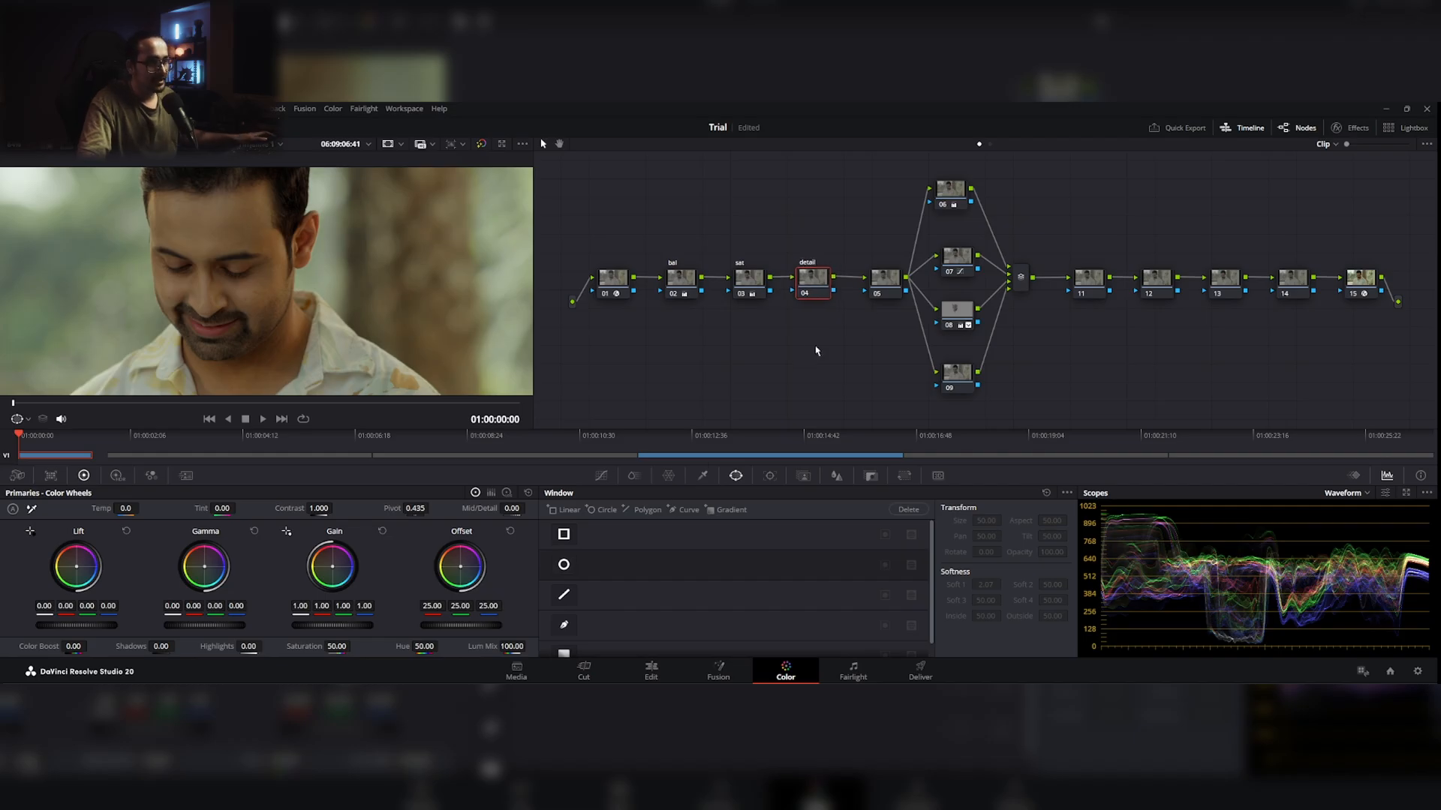
{"action": "left_click_drag", "start_coordinate": [511, 508], "coordinate": [530, 508]}
{"action": "left_click_drag", "start_coordinate": [183, 238], "coordinate": [240, 264]}
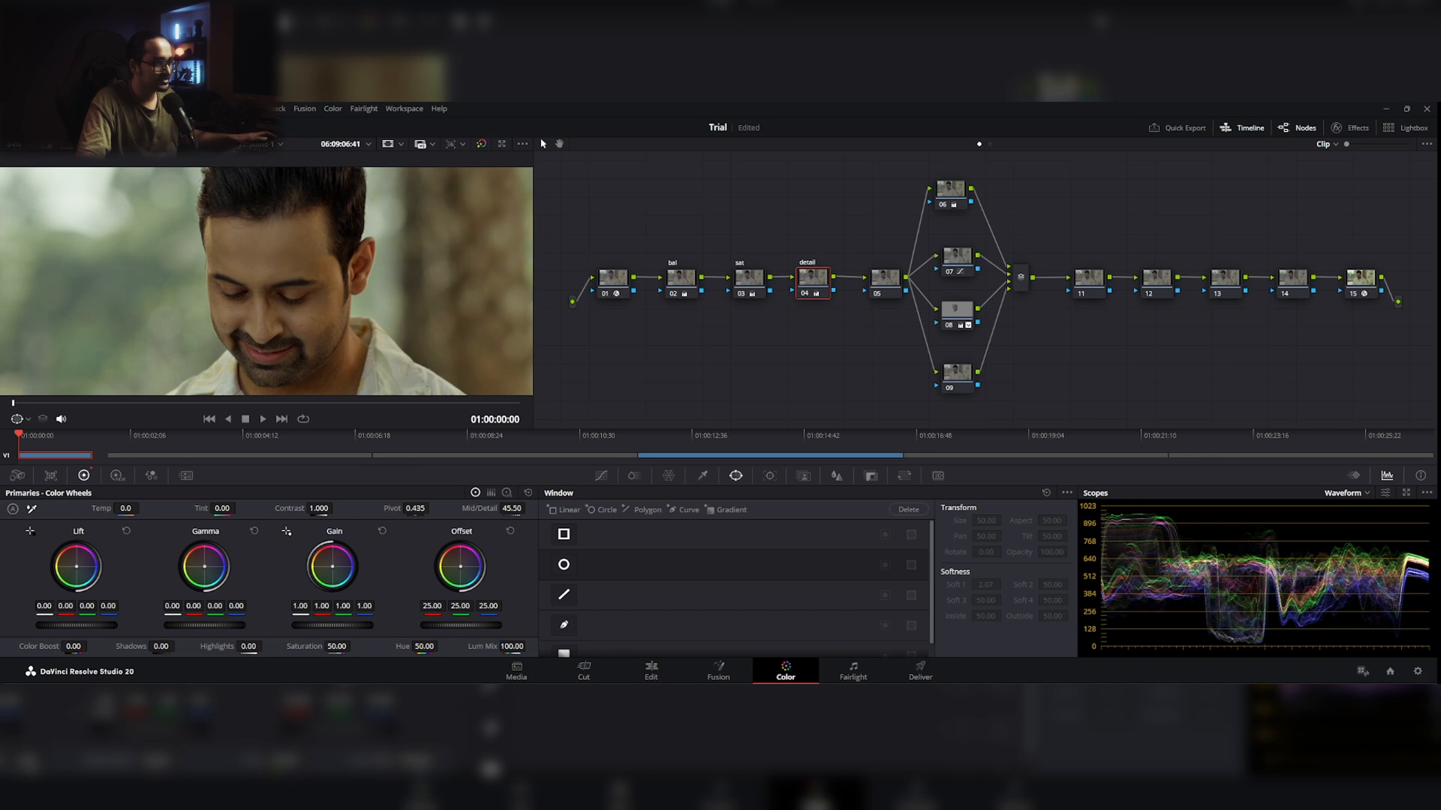
{"action": "left_click_drag", "start_coordinate": [511, 508], "coordinate": [412, 508]}
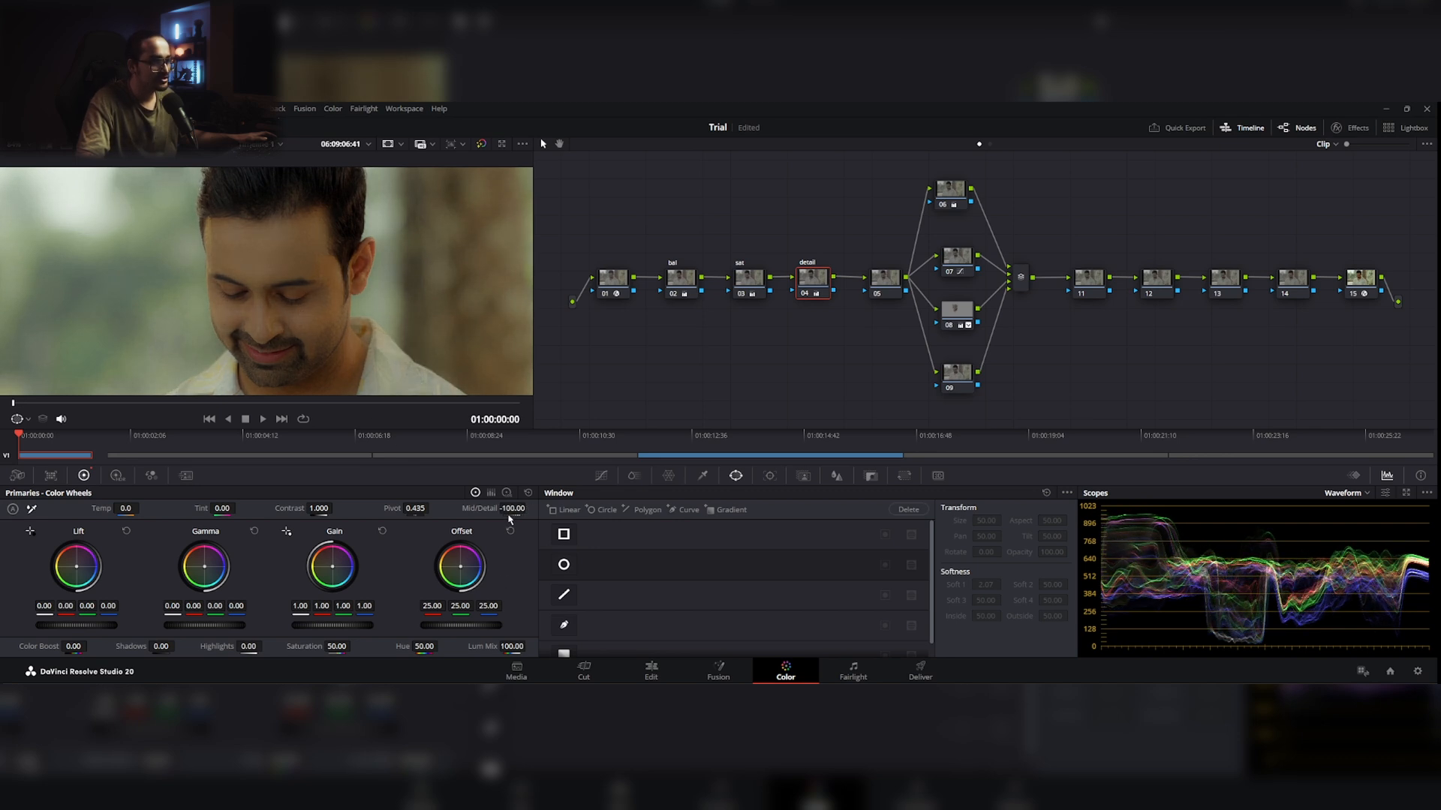
{"action": "left_click_drag", "start_coordinate": [511, 508], "coordinate": [585, 508]}
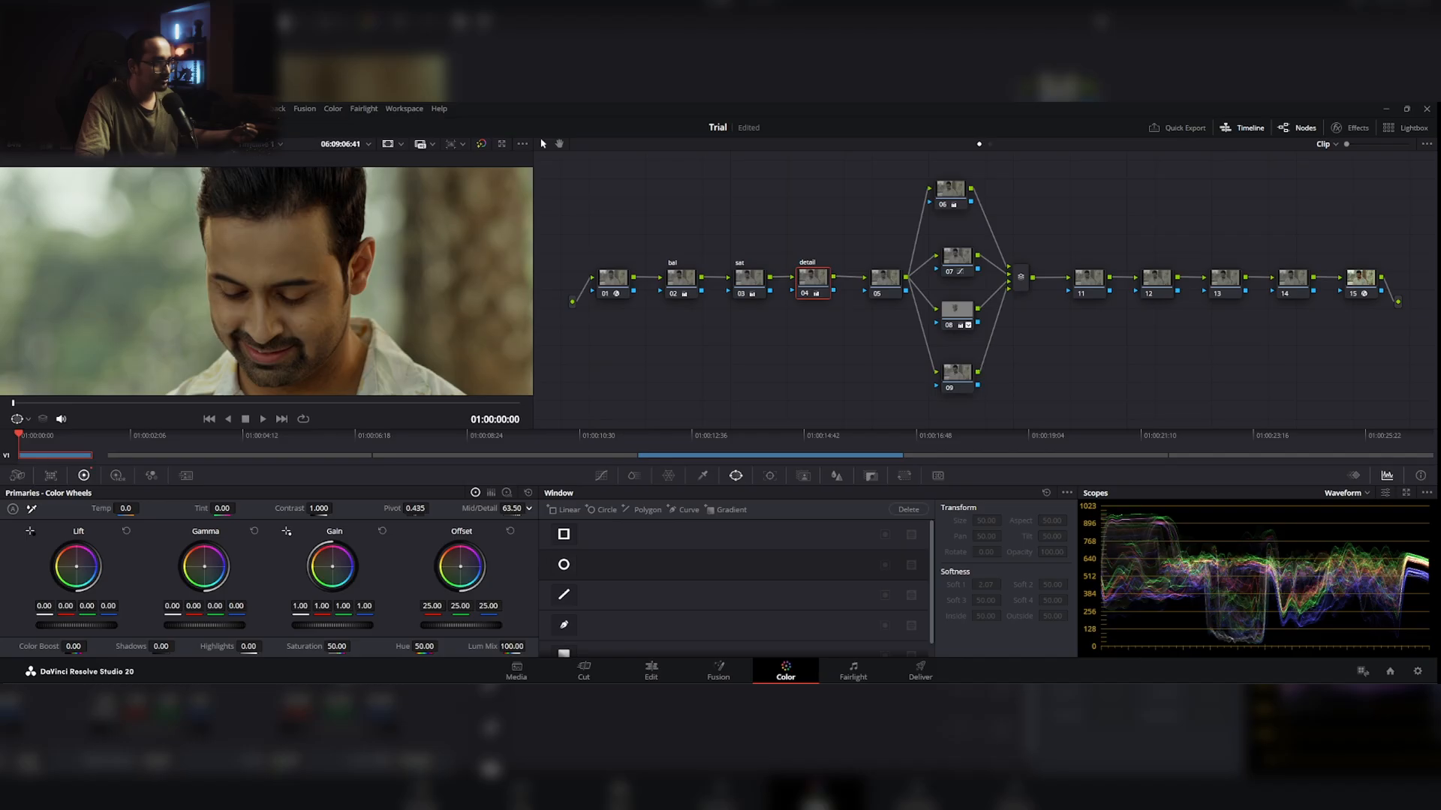
{"action": "left_click_drag", "start_coordinate": [514, 508], "coordinate": [529, 508]}
{"action": "left_click_drag", "start_coordinate": [514, 508], "coordinate": [511, 508]}
{"action": "left_click_drag", "start_coordinate": [512, 508], "coordinate": [511, 508]}
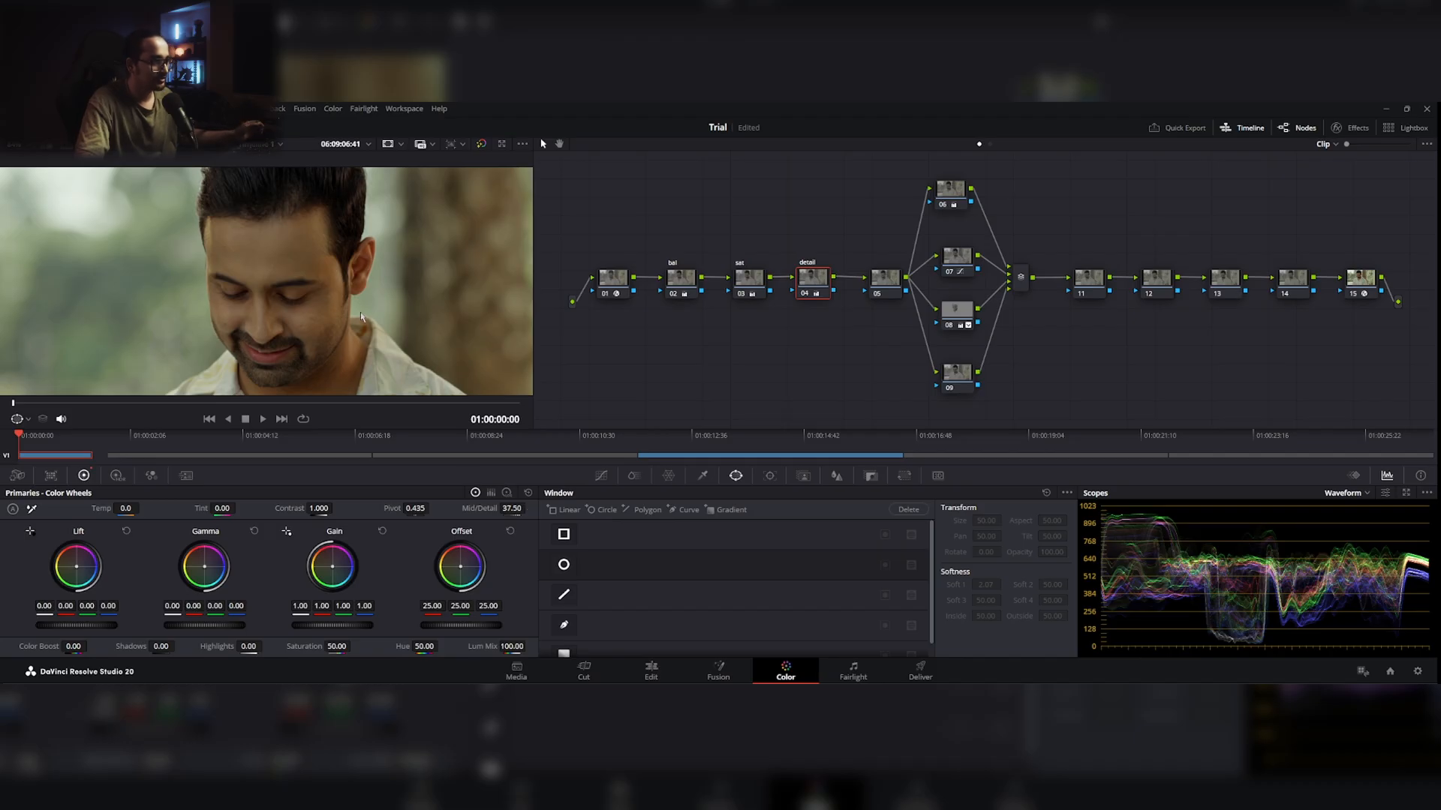
Step: Examine the sharpened clip in full frame and compare its overall warmth with the reference still
{"action": "scroll", "coordinate": [342, 299], "scroll_direction": "down", "scroll_amount": 3}
{"action": "scroll", "coordinate": [342, 298], "scroll_direction": "down", "scroll_amount": 3}
{"action": "scroll", "coordinate": [294, 294], "scroll_direction": "up", "scroll_amount": 2}
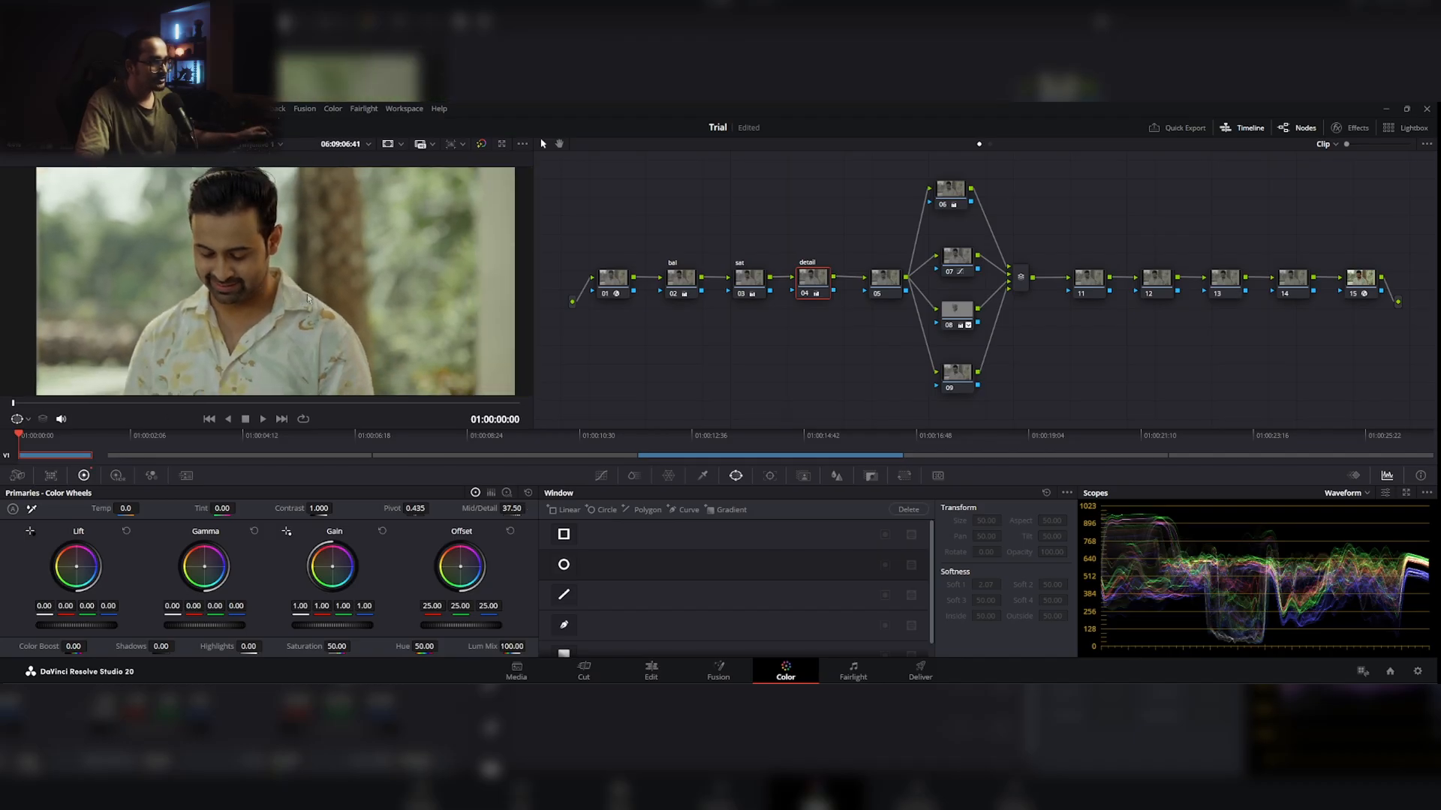
{"action": "scroll", "coordinate": [327, 291], "scroll_direction": "down", "scroll_amount": 2}
{"action": "left_click_drag", "start_coordinate": [327, 272], "coordinate": [309, 266]}
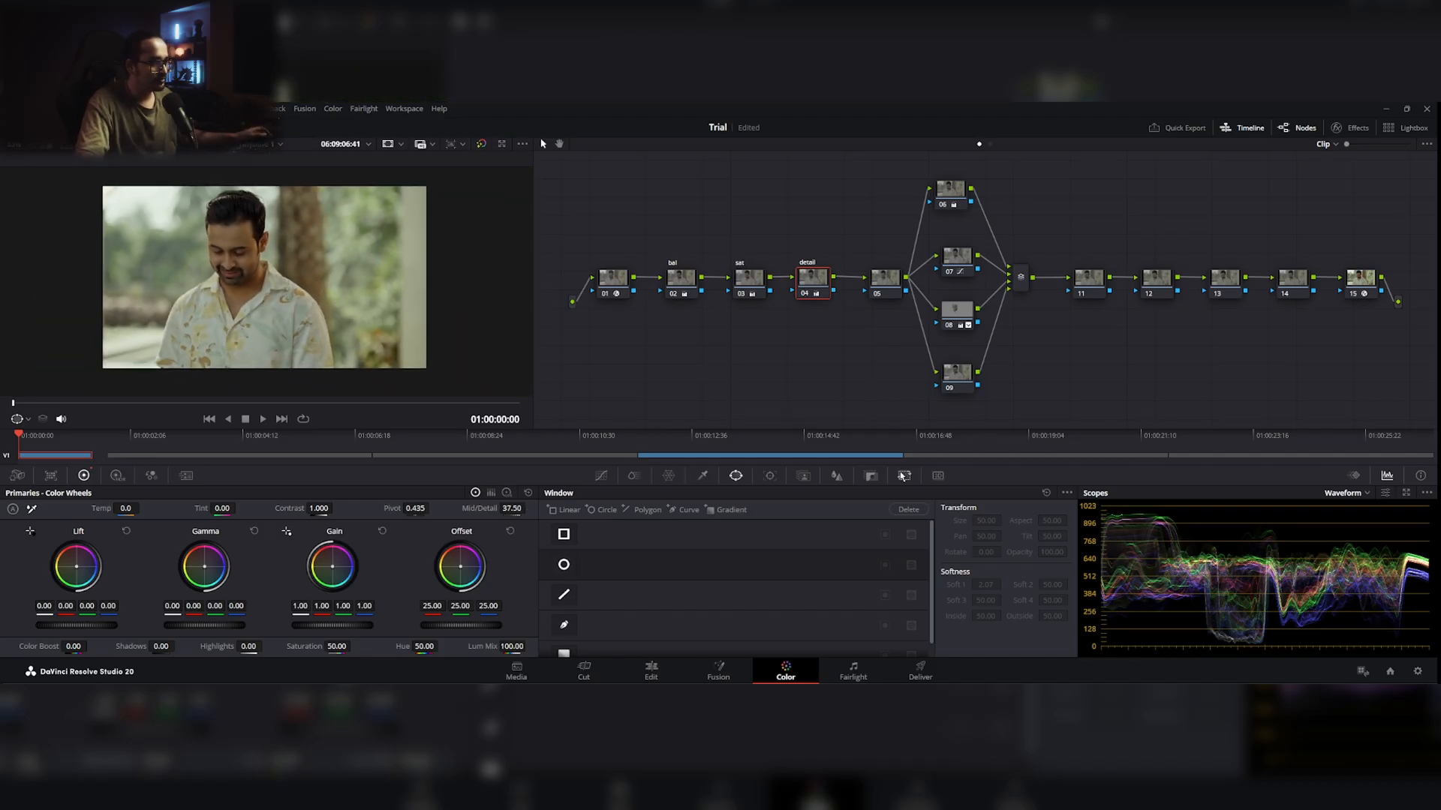
{"action": "left_click", "coordinate": [845, 456]}
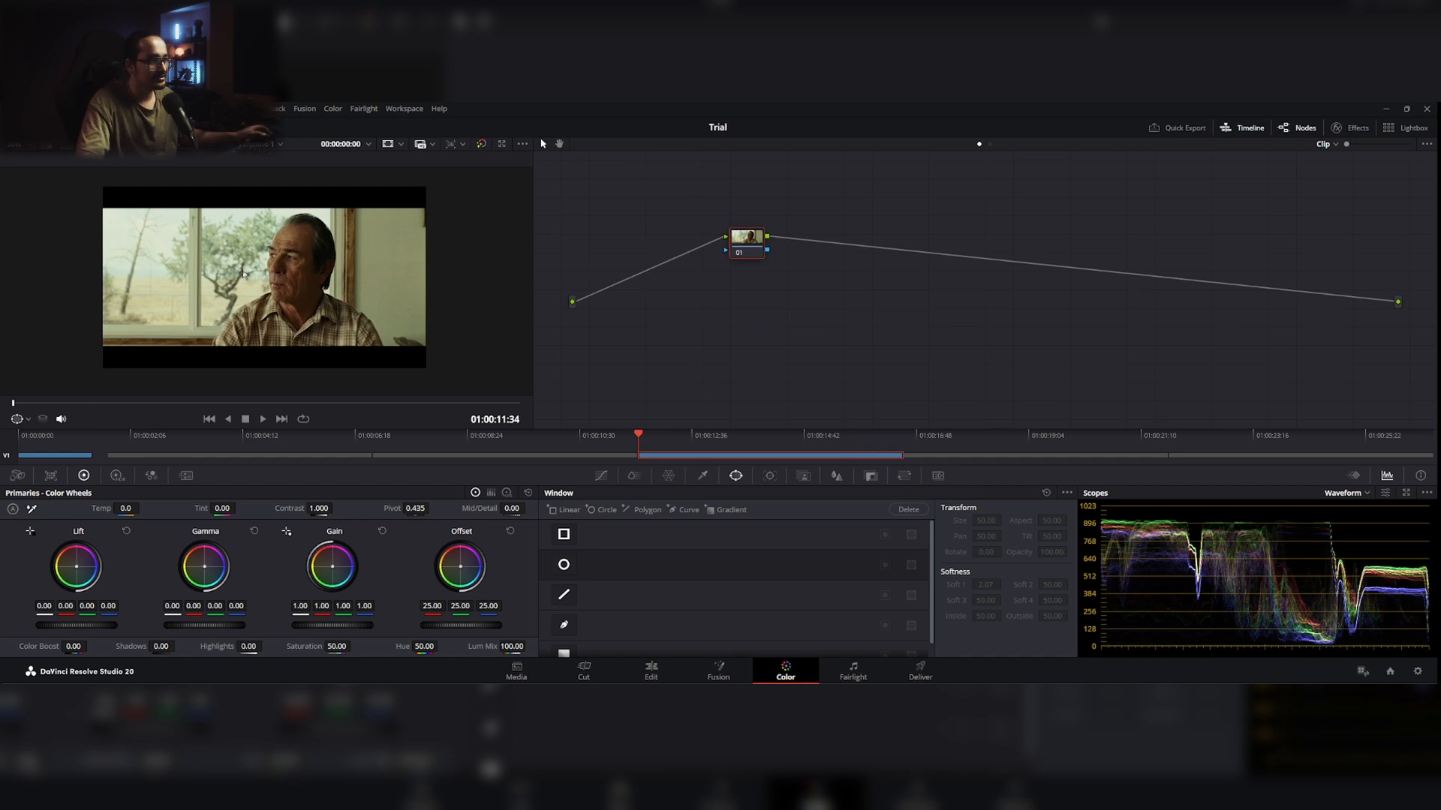
{"action": "scroll", "coordinate": [286, 297], "scroll_direction": "up", "scroll_amount": 2}
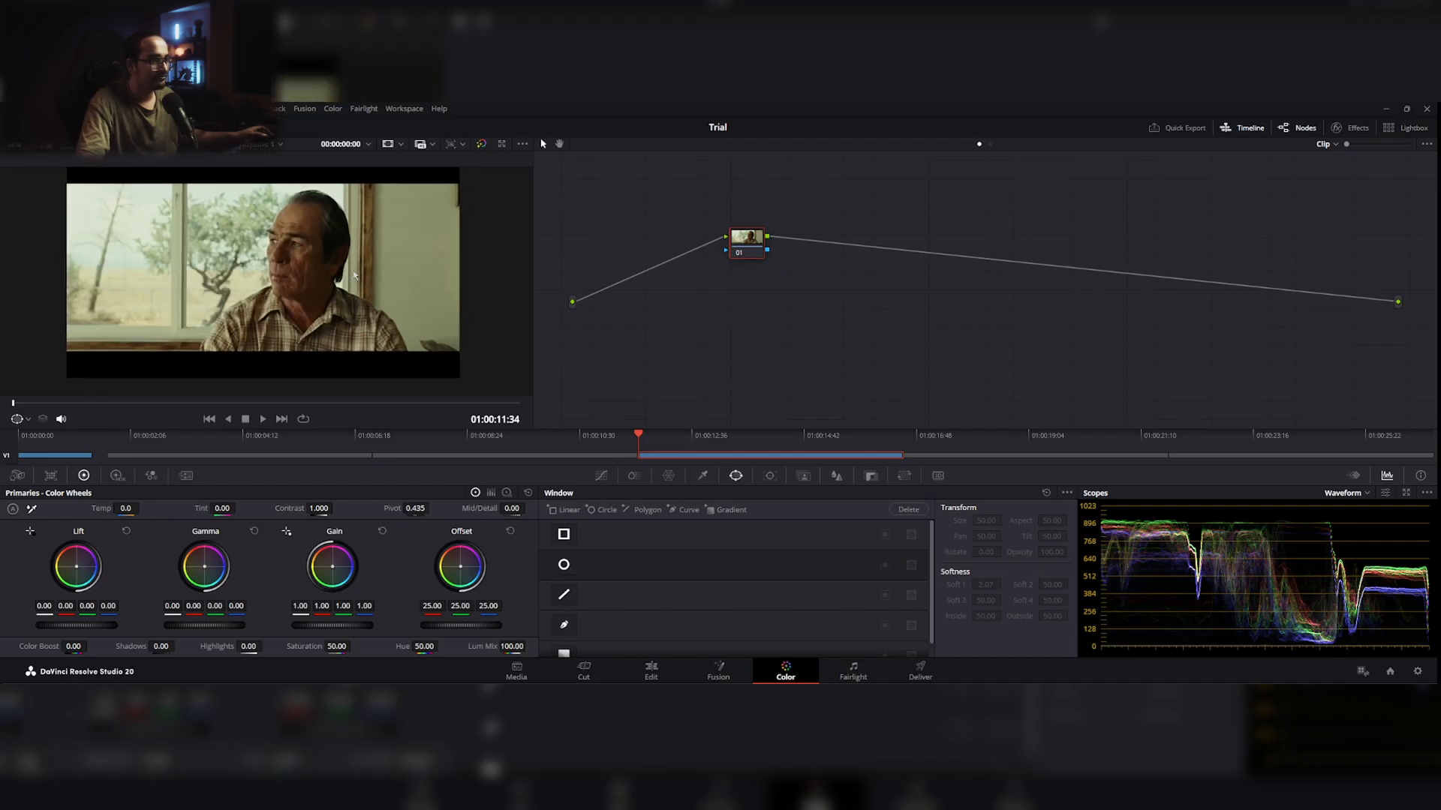
{"action": "left_click", "coordinate": [79, 456]}
Step: Label node 05 "temp"
{"action": "left_click_drag", "start_coordinate": [887, 283], "coordinate": [878, 290]}
{"action": "right_click", "coordinate": [878, 290]}
{"action": "left_click", "coordinate": [898, 308]}
{"action": "type", "text": "temp"}
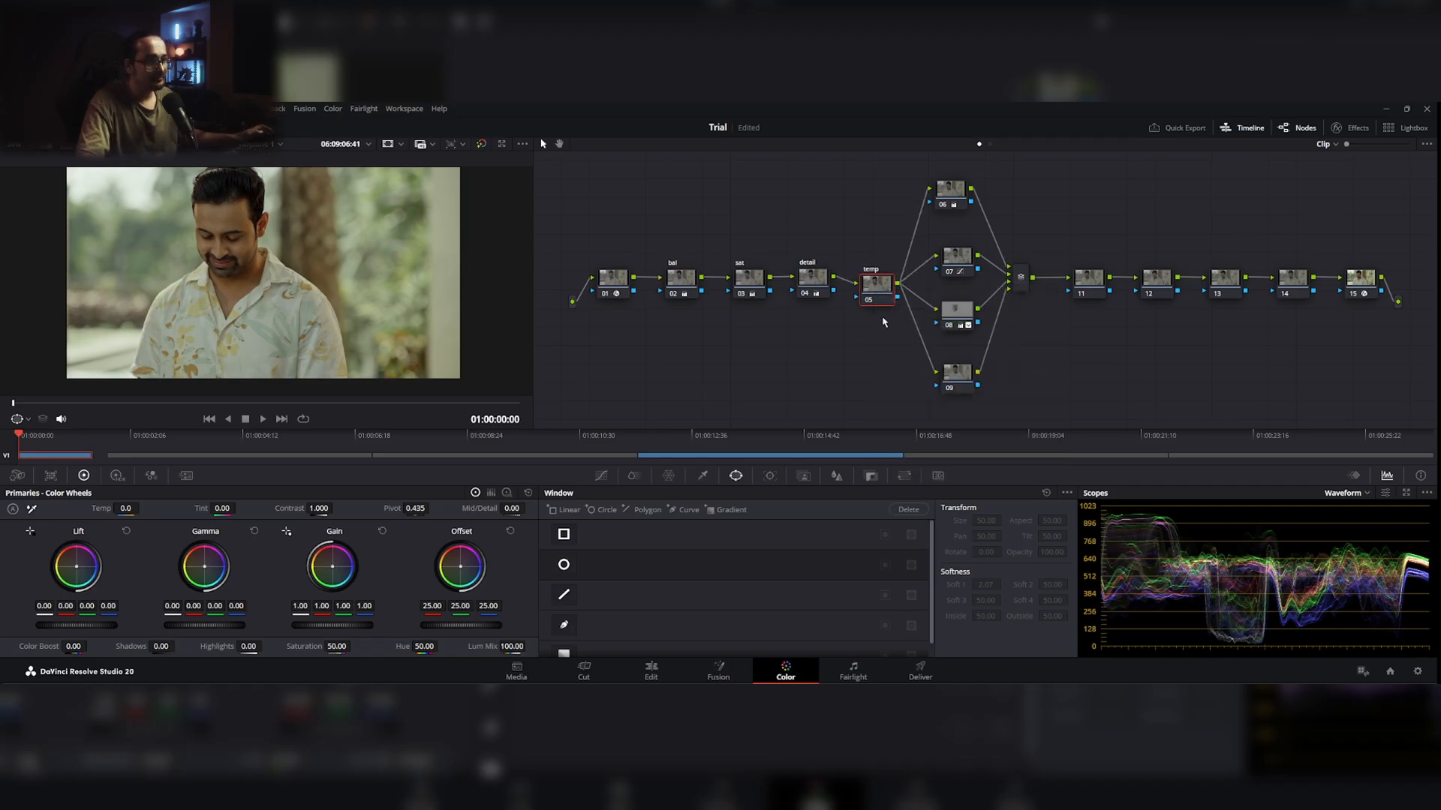
Step: Warm the image by setting the "temp" node's color temperature to 130.0
{"action": "left_click_drag", "start_coordinate": [880, 291], "coordinate": [870, 277]}
{"action": "left_click_drag", "start_coordinate": [126, 508], "coordinate": [142, 508]}
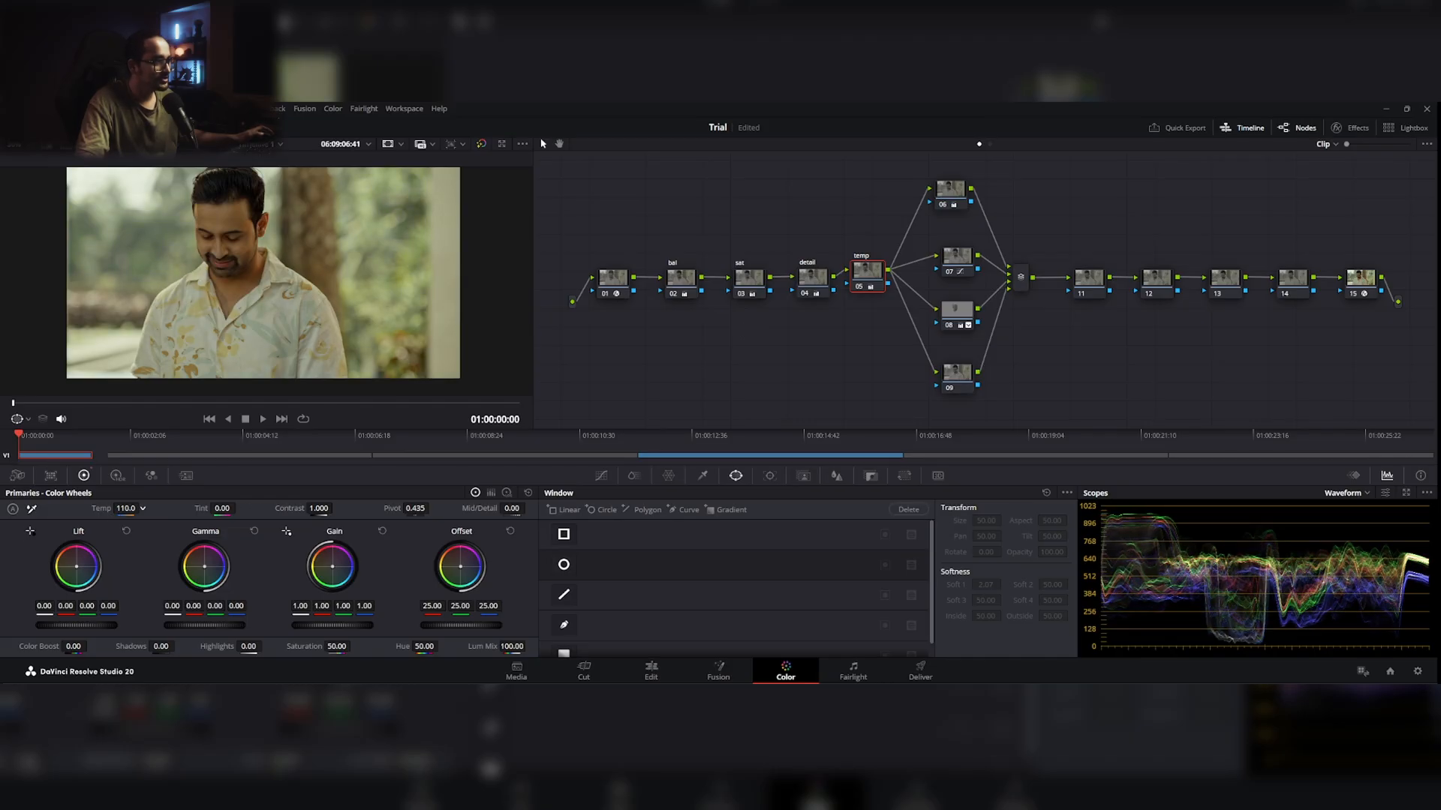
{"action": "left_click_drag", "start_coordinate": [138, 508], "coordinate": [145, 508]}
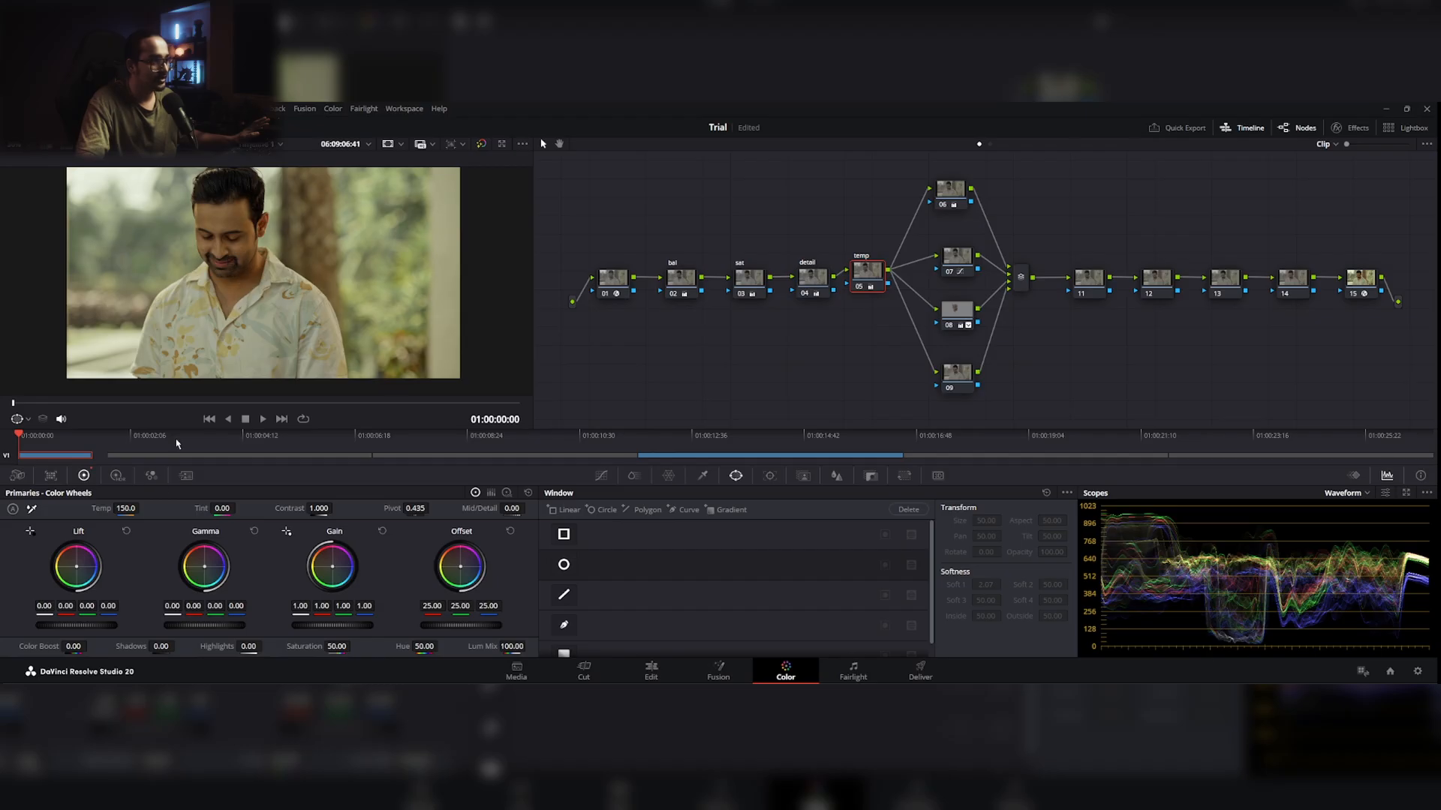
{"action": "left_click_drag", "start_coordinate": [126, 509], "coordinate": [125, 509]}
Step: Lower the face window node 08's saturation to 57.40 and check the skin against the reference still
{"action": "left_click", "coordinate": [946, 330]}
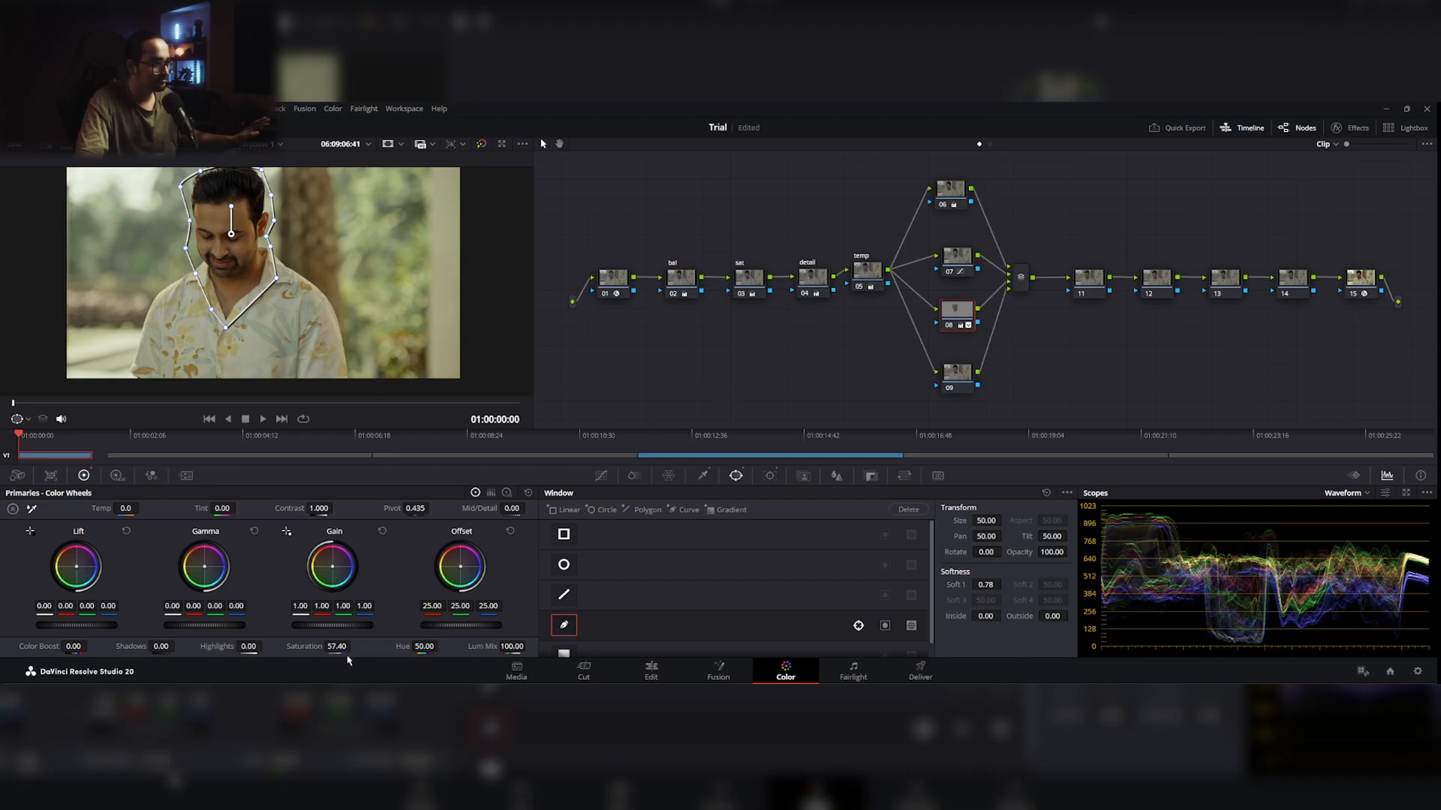
{"action": "left_click", "coordinate": [712, 456]}
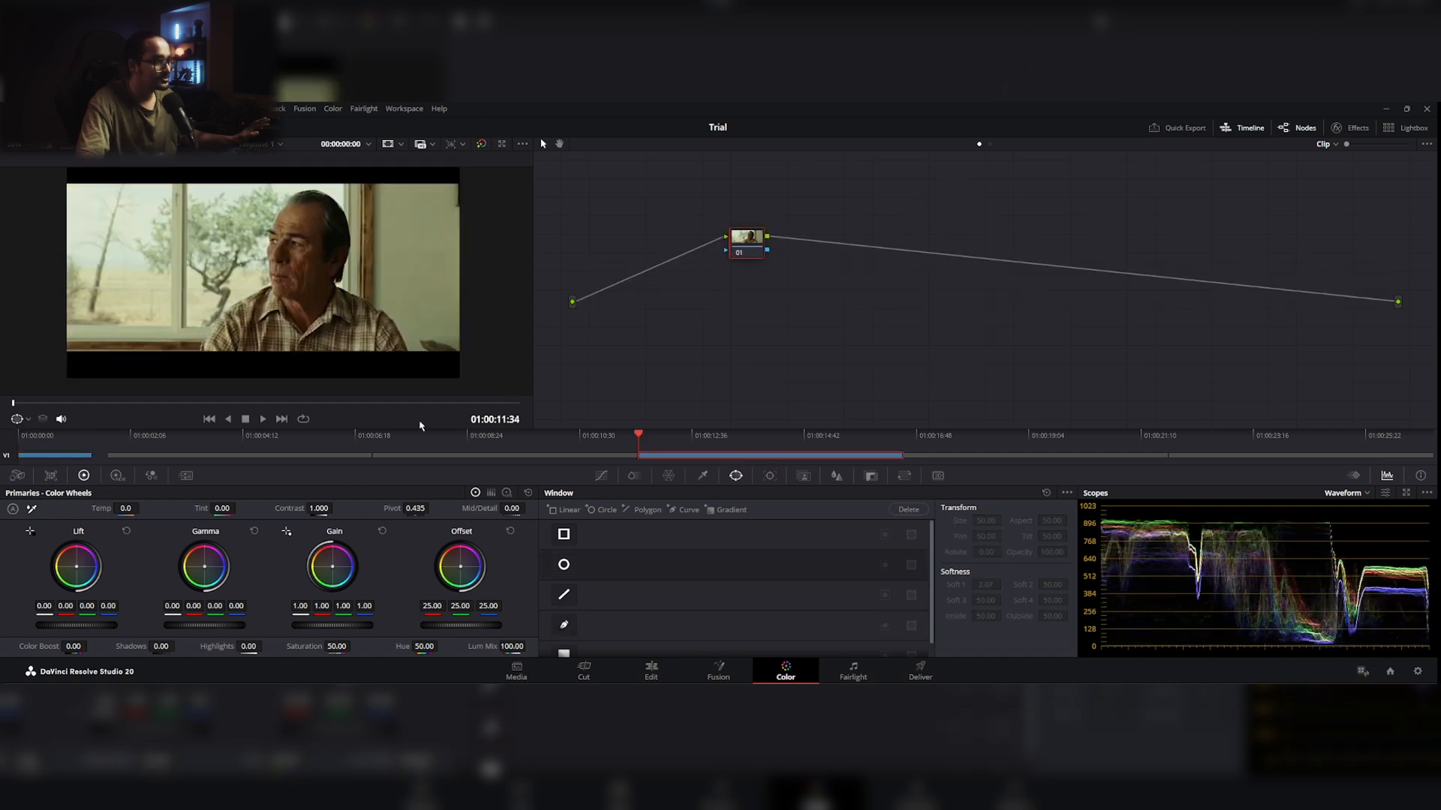
{"action": "left_click", "coordinate": [83, 456]}
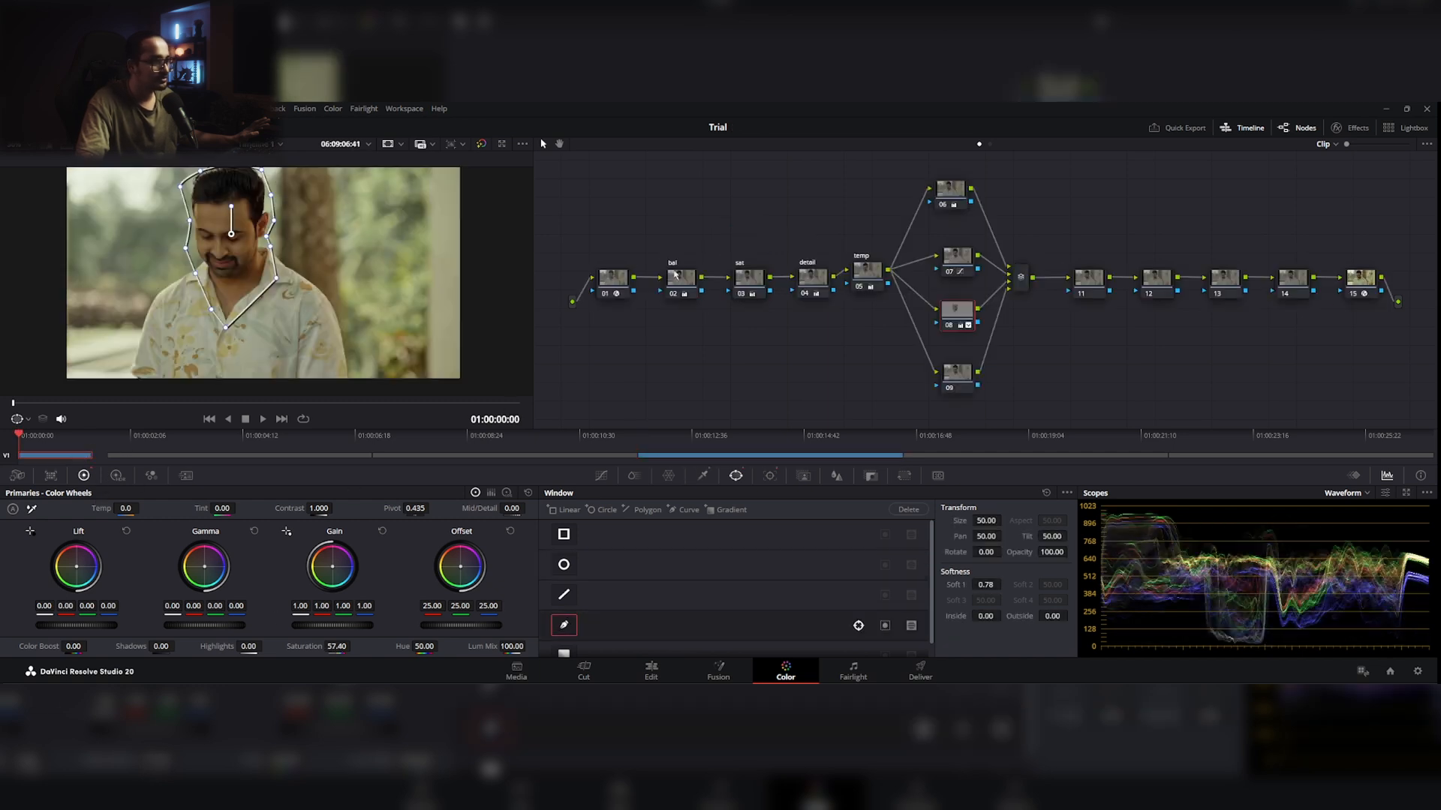
Step: Reposition the "temp" node and node 06 to tidy the node tree
{"action": "left_click", "coordinate": [868, 288]}
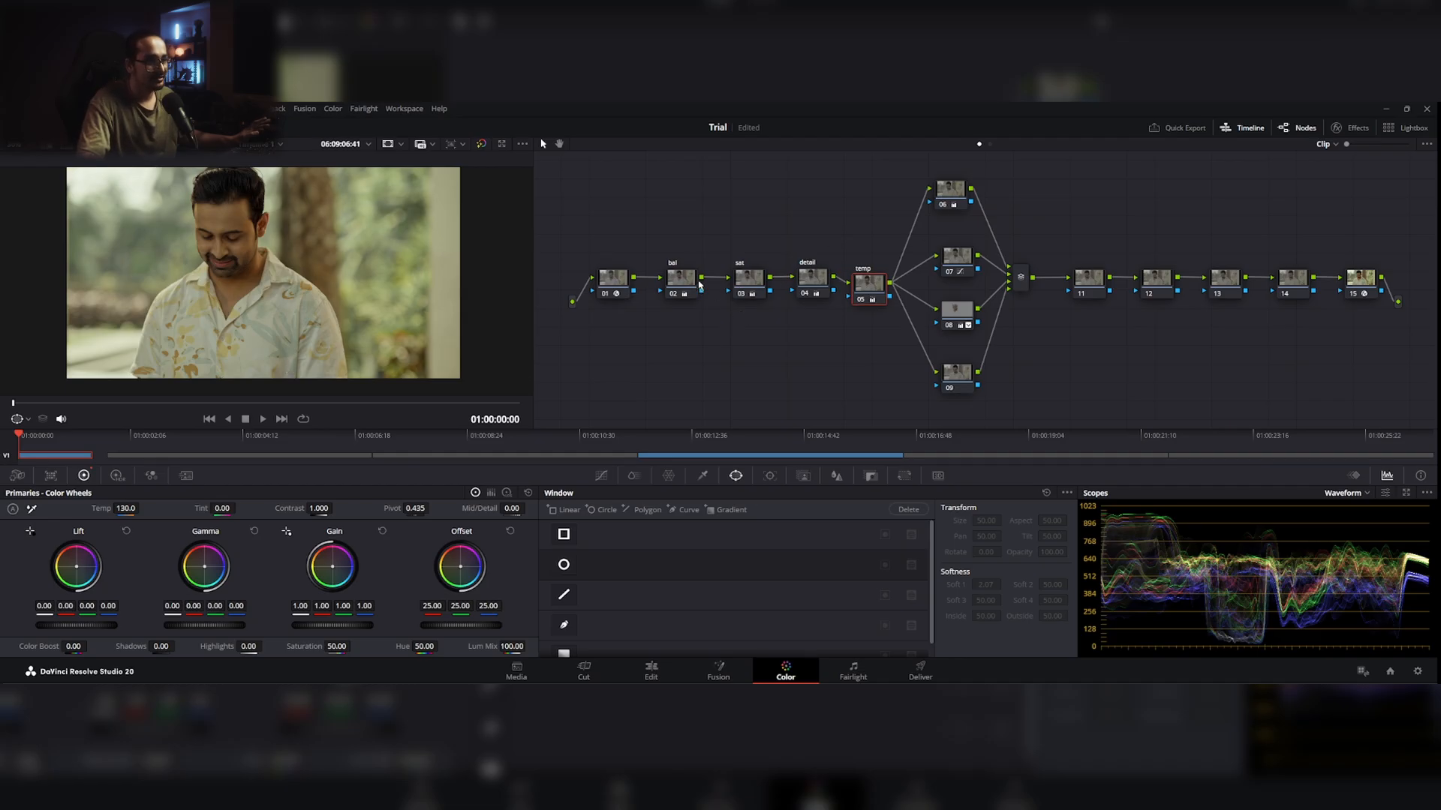
{"action": "left_click_drag", "start_coordinate": [954, 197], "coordinate": [966, 201]}
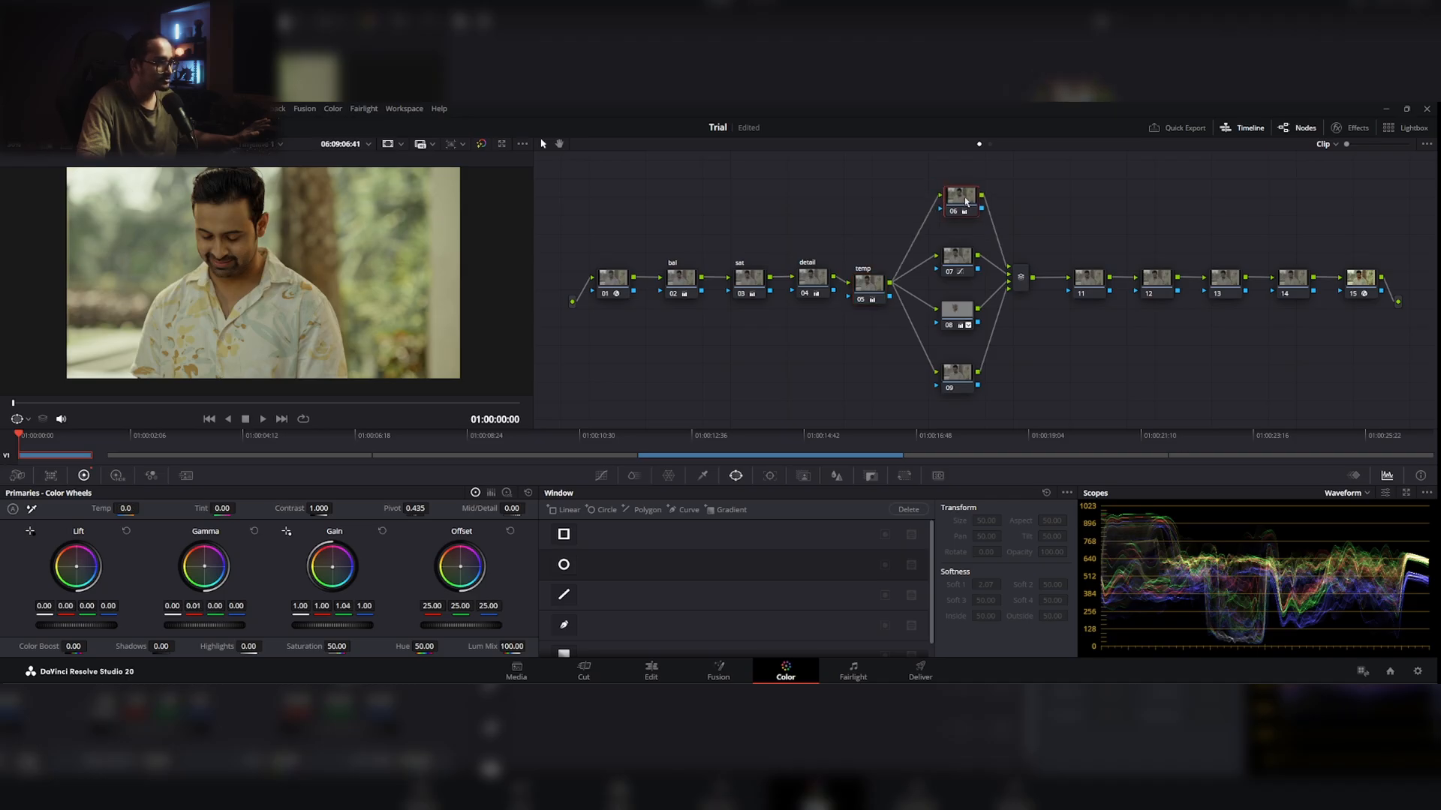
{"action": "left_click_drag", "start_coordinate": [868, 282], "coordinate": [873, 278]}
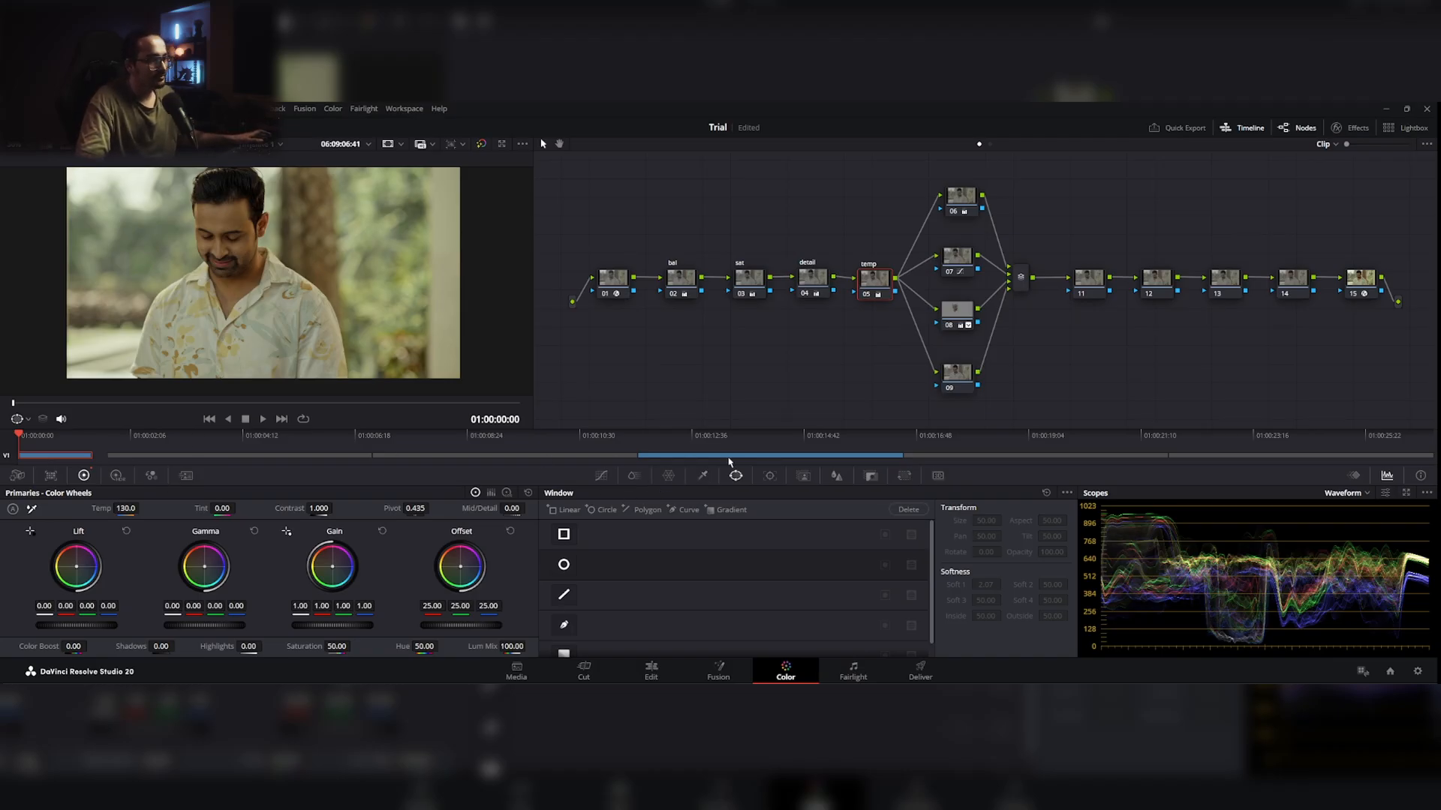
Step: Compare the graded clip and the reference still side by side in a split screen of the selected clips
{"action": "left_click", "coordinate": [66, 145]}
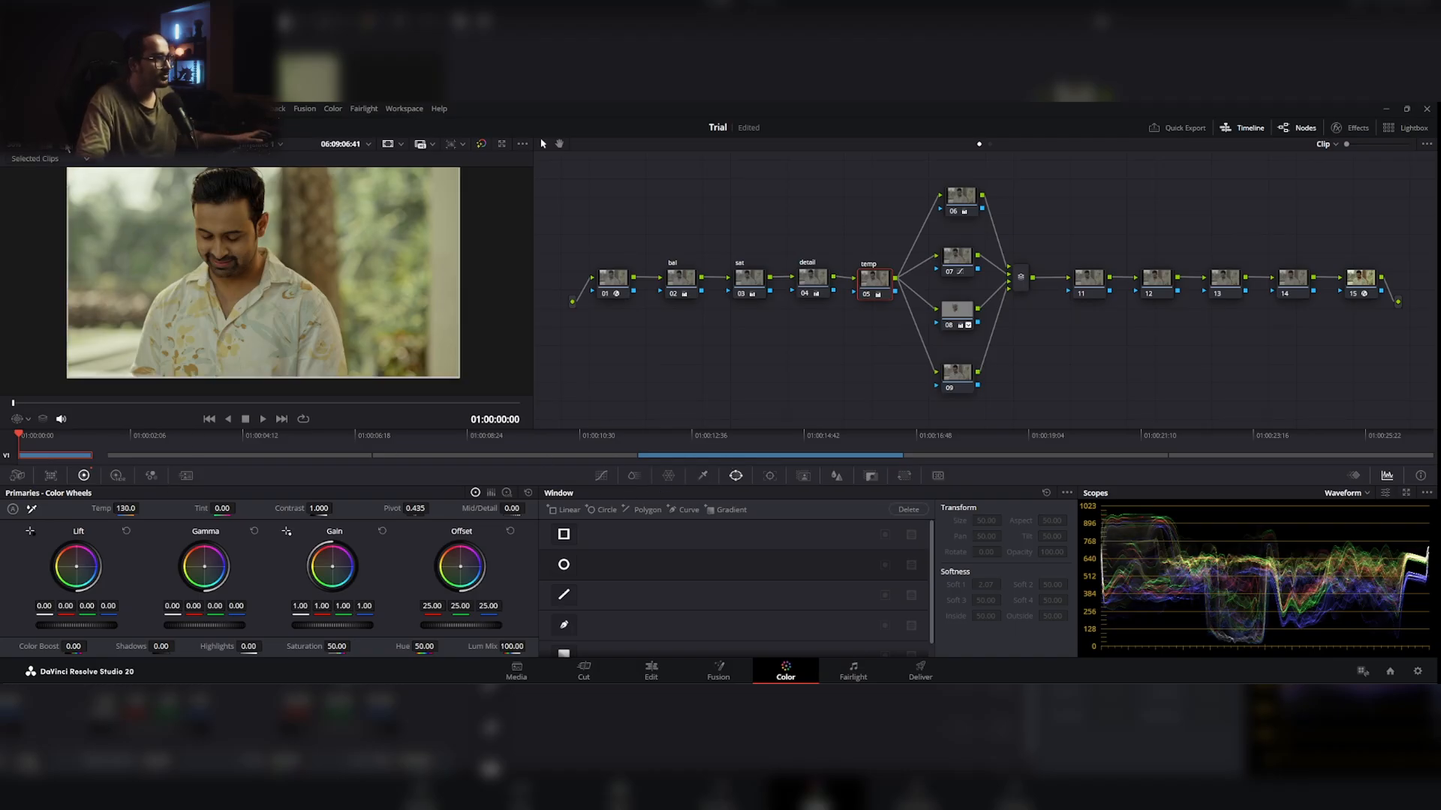
{"action": "left_click", "coordinate": [190, 127]}
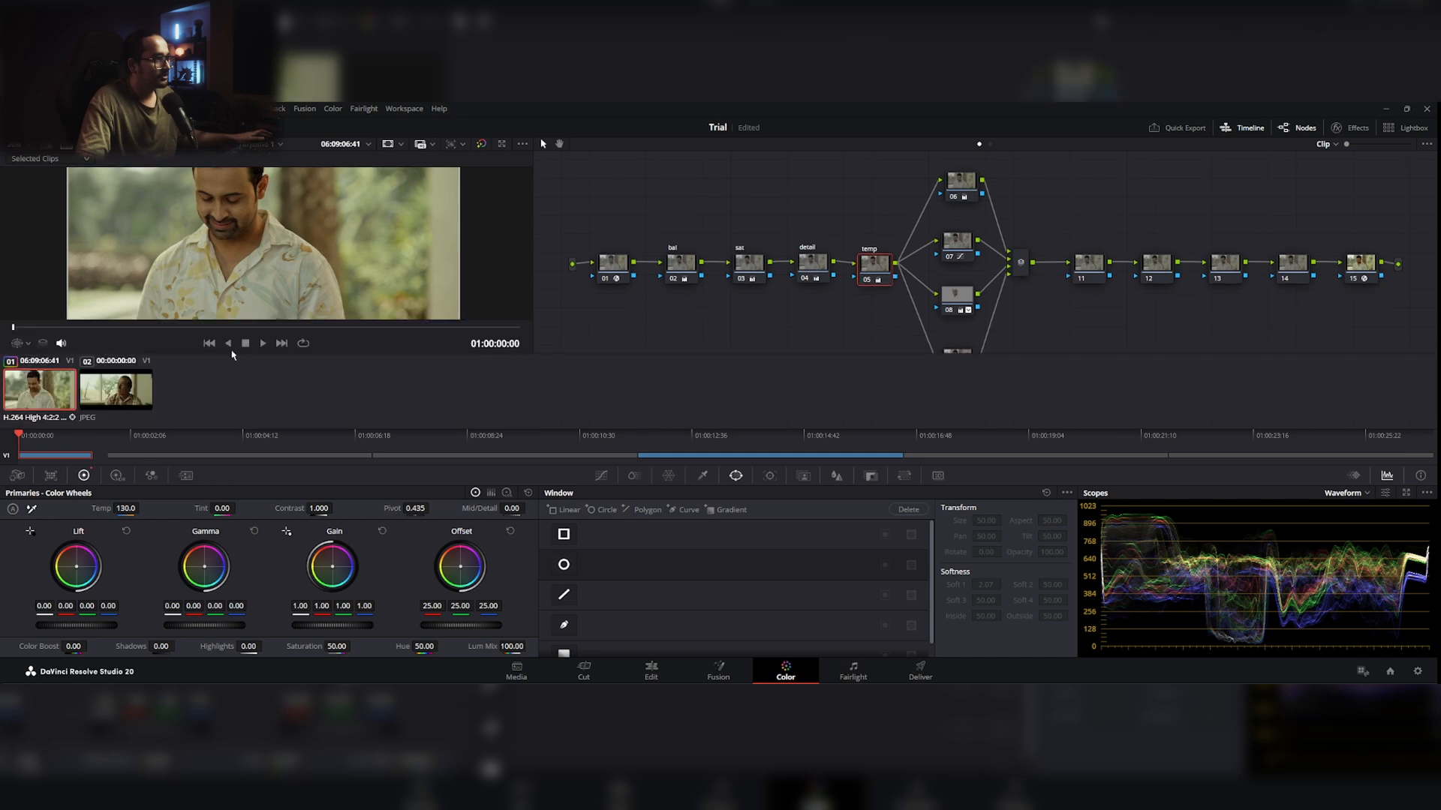
{"action": "left_click", "coordinate": [129, 387], "text": "ctrl"}
{"action": "left_click", "coordinate": [189, 127]}
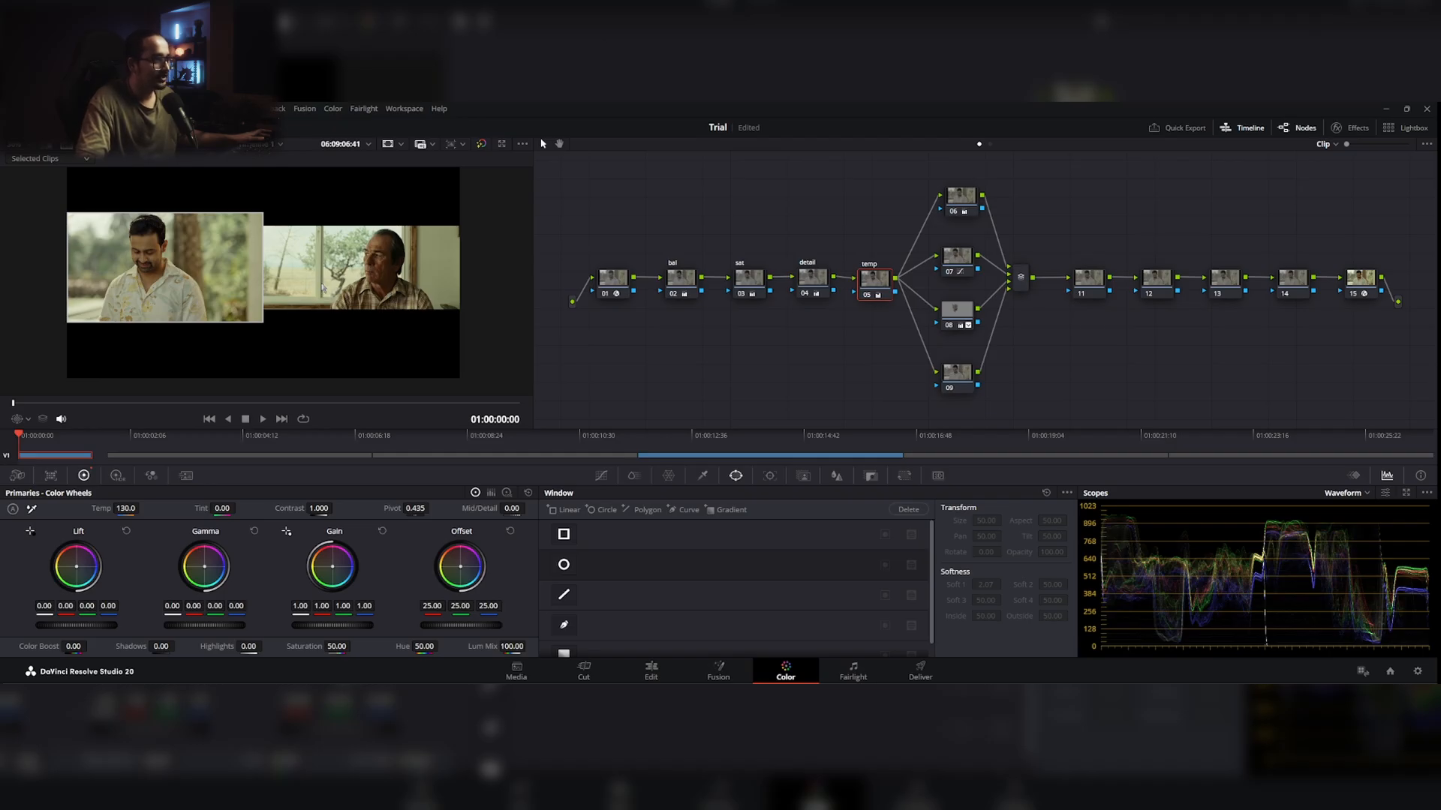
{"action": "left_click", "coordinate": [67, 146]}
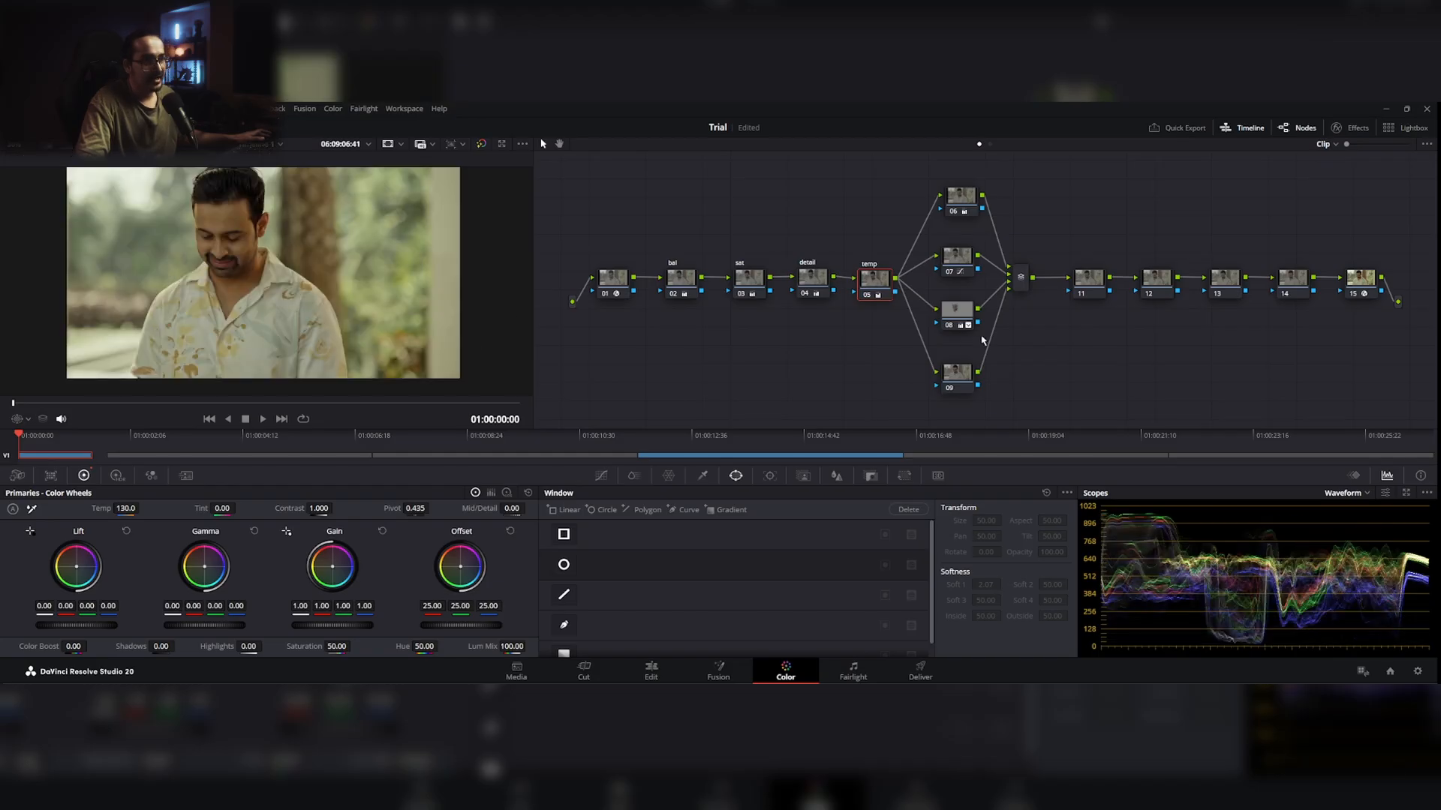
Step: Find the Film Grain effect in the effects library and apply it to node 11, straight after the parallel mixer
{"action": "left_click", "coordinate": [1103, 288]}
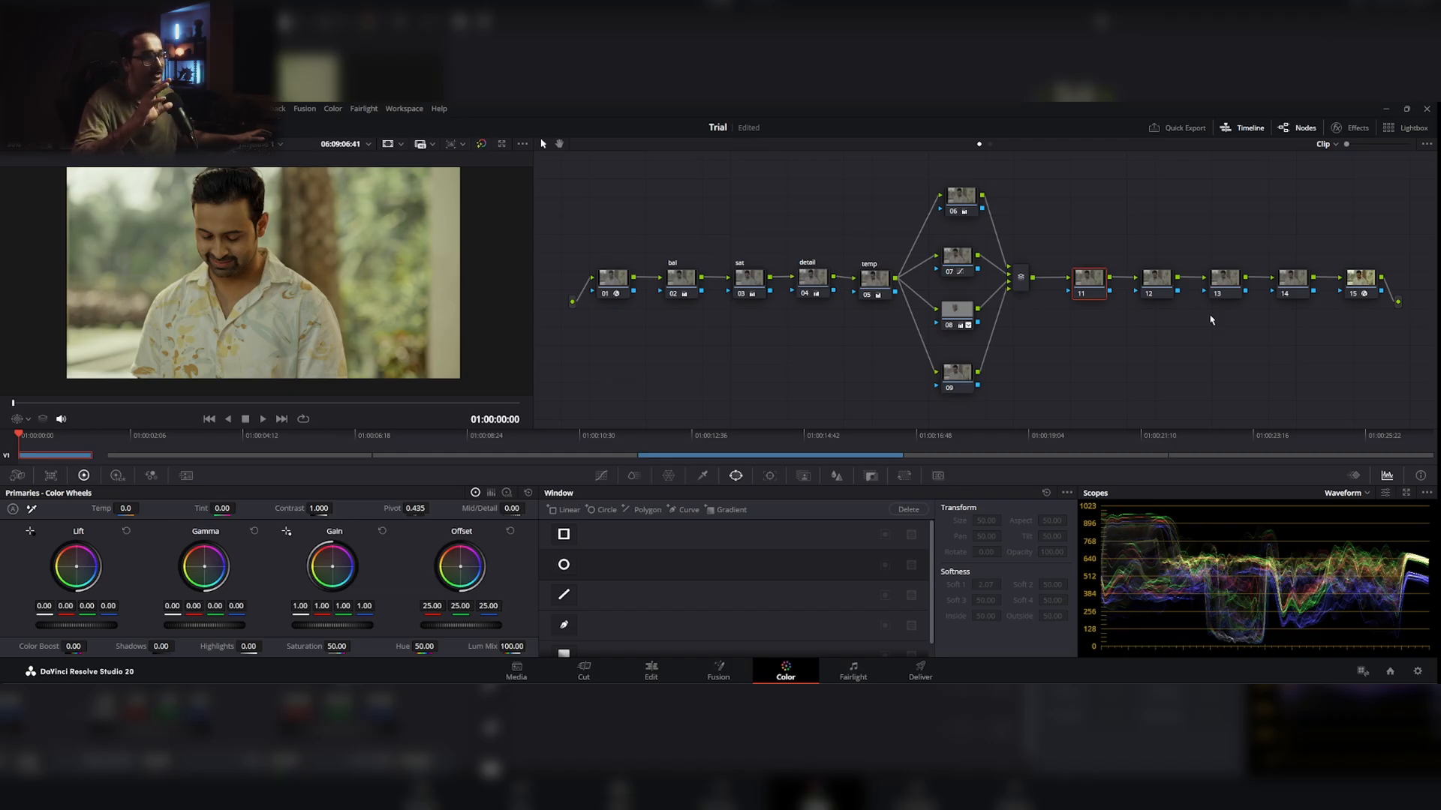
{"action": "left_click_drag", "start_coordinate": [1090, 289], "coordinate": [1092, 283]}
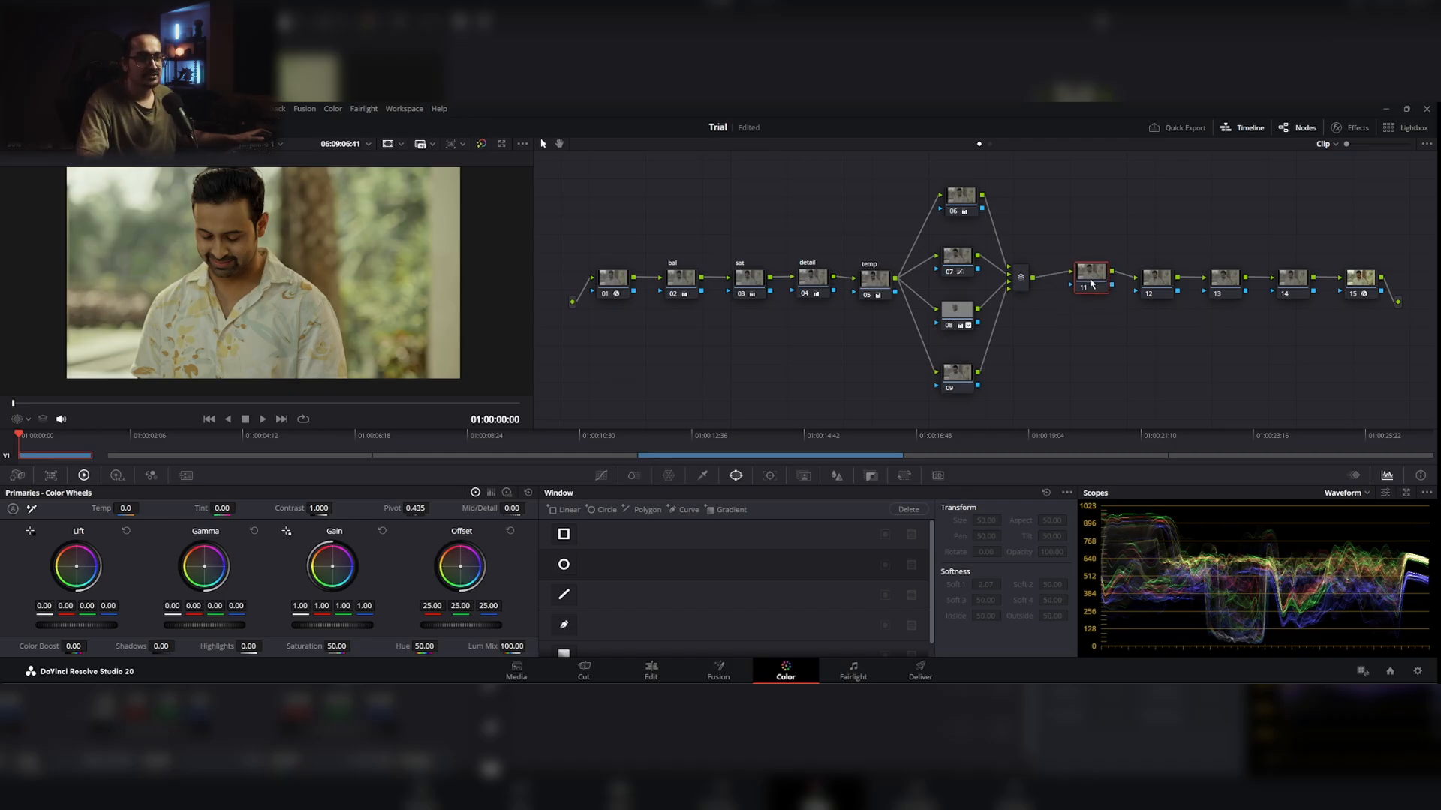
{"action": "scroll", "coordinate": [312, 329], "scroll_direction": "up", "scroll_amount": 1}
{"action": "scroll", "coordinate": [313, 329], "scroll_direction": "down", "scroll_amount": 3}
{"action": "left_click_drag", "start_coordinate": [319, 322], "coordinate": [315, 331]}
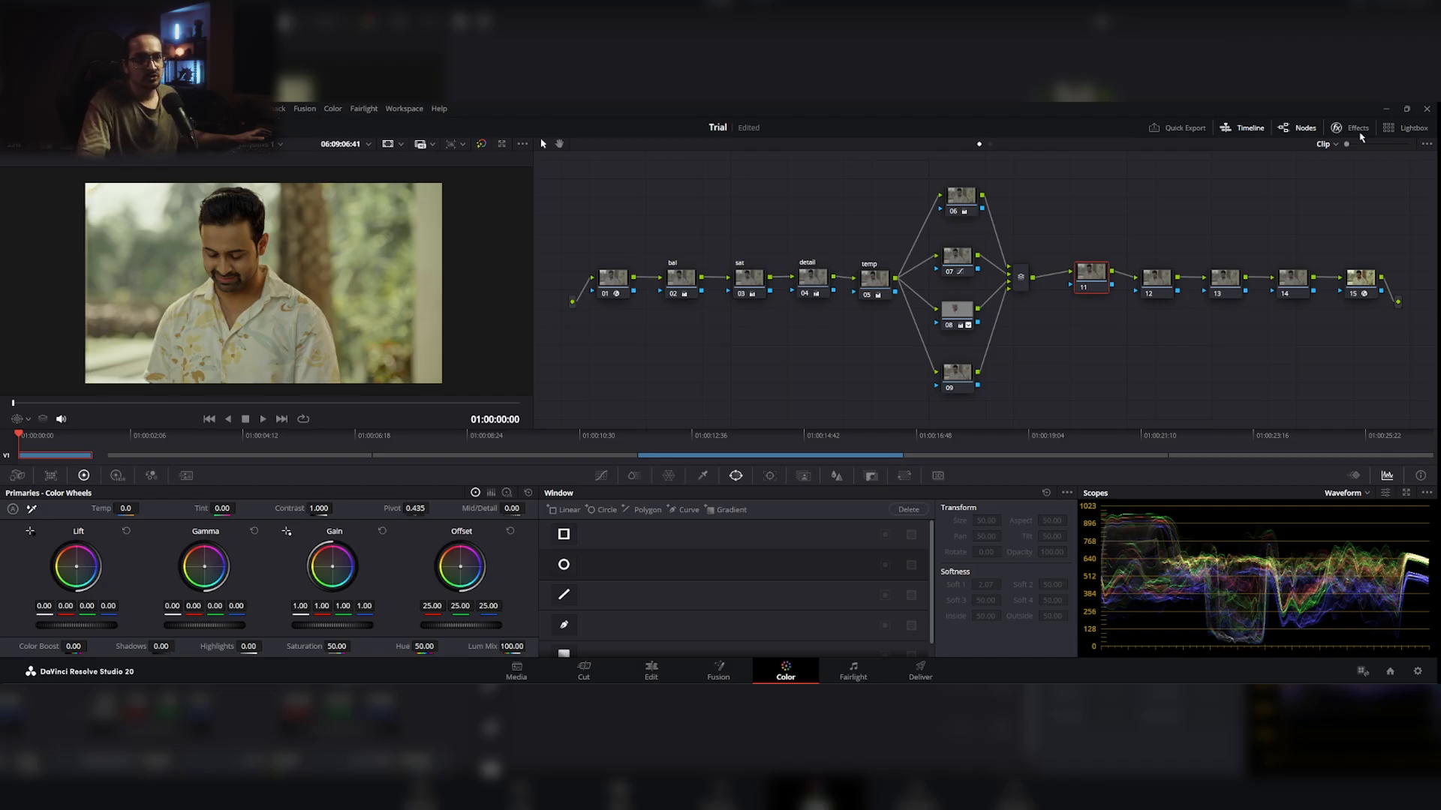
{"action": "left_click", "coordinate": [1337, 127]}
{"action": "left_click", "coordinate": [1406, 145]}
{"action": "type", "text": "grain"}
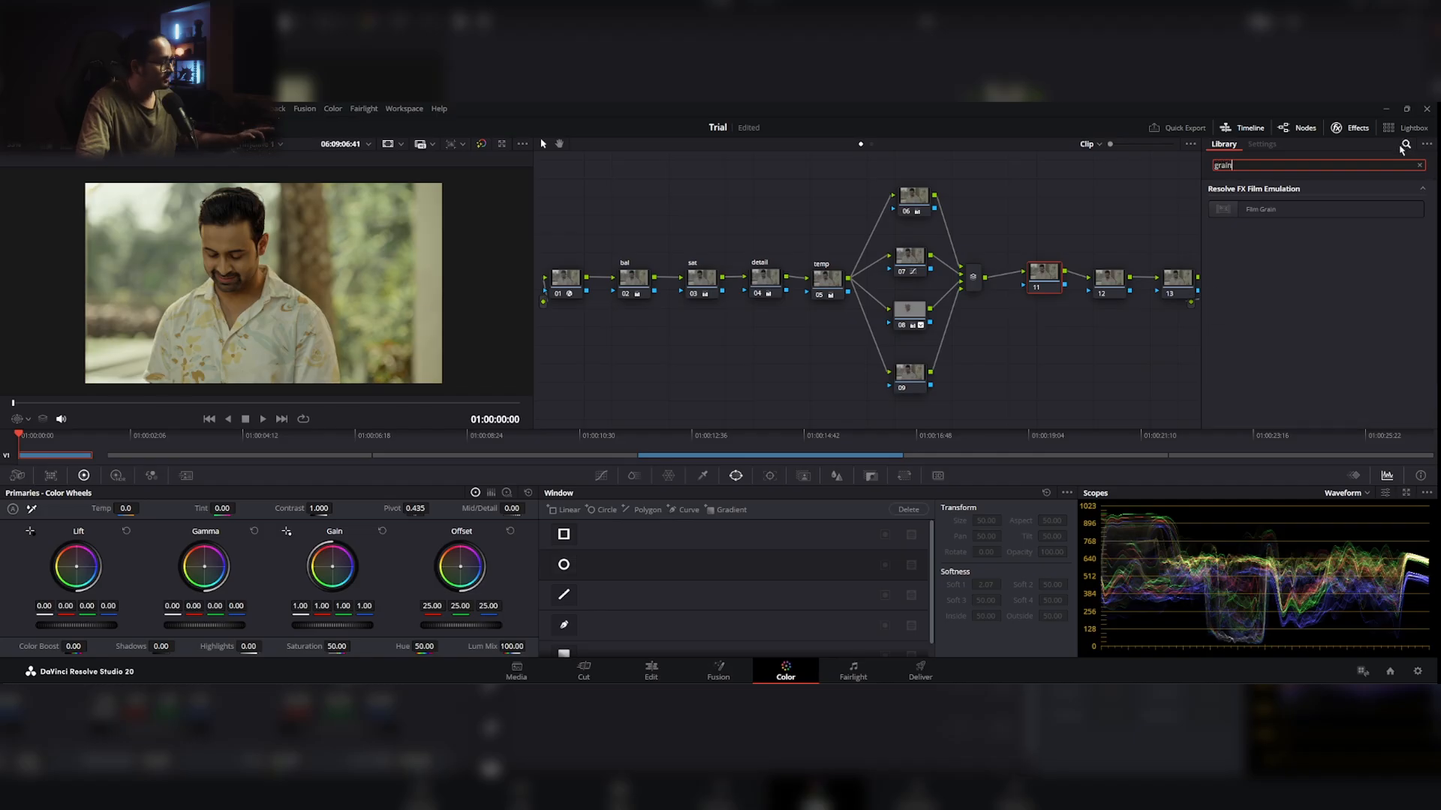
{"action": "left_click_drag", "start_coordinate": [1261, 209], "coordinate": [1067, 276]}
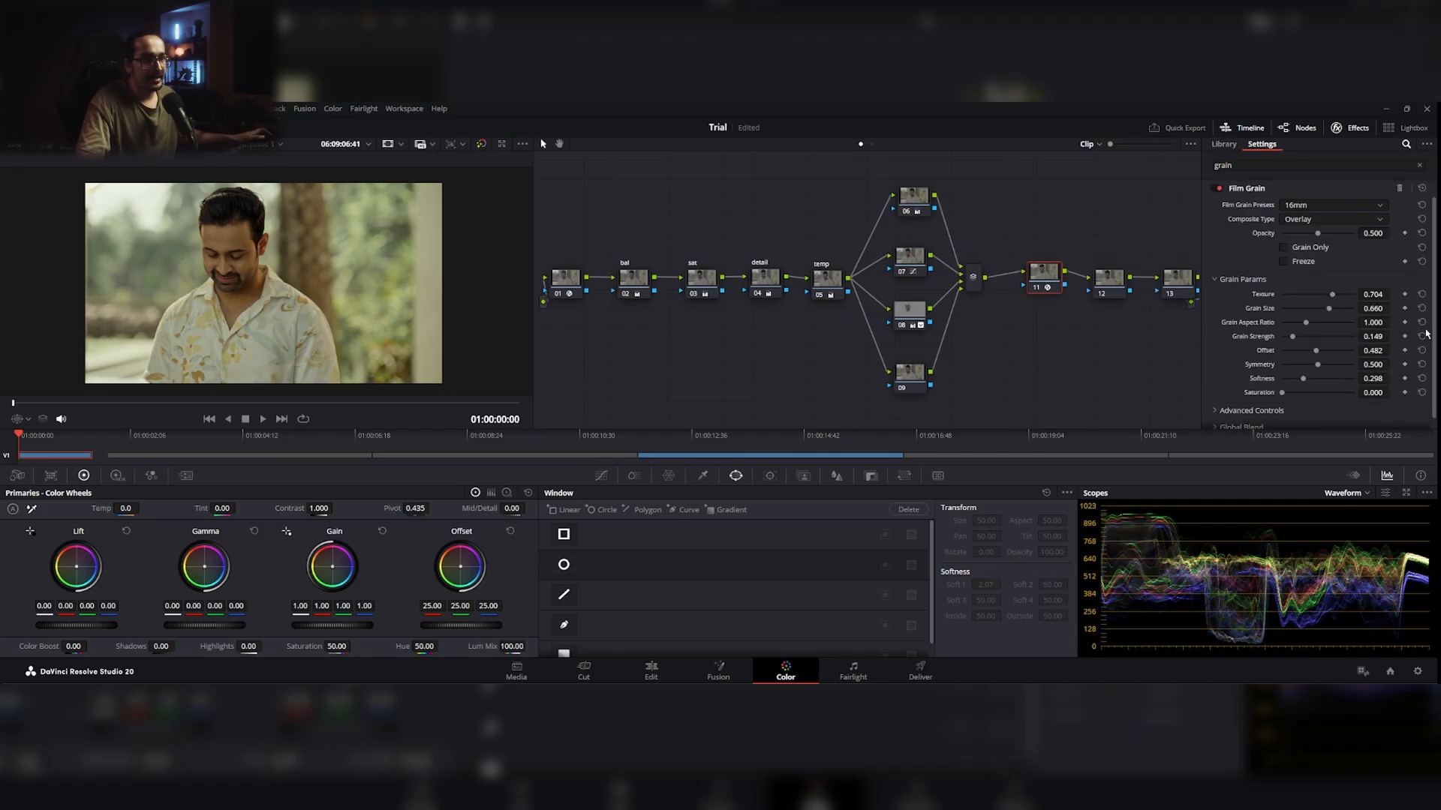
Step: Use the 35mm film grain preset on node 11, raise its opacity to 0.514 and inspect the grain on the face
{"action": "left_click", "coordinate": [1331, 207]}
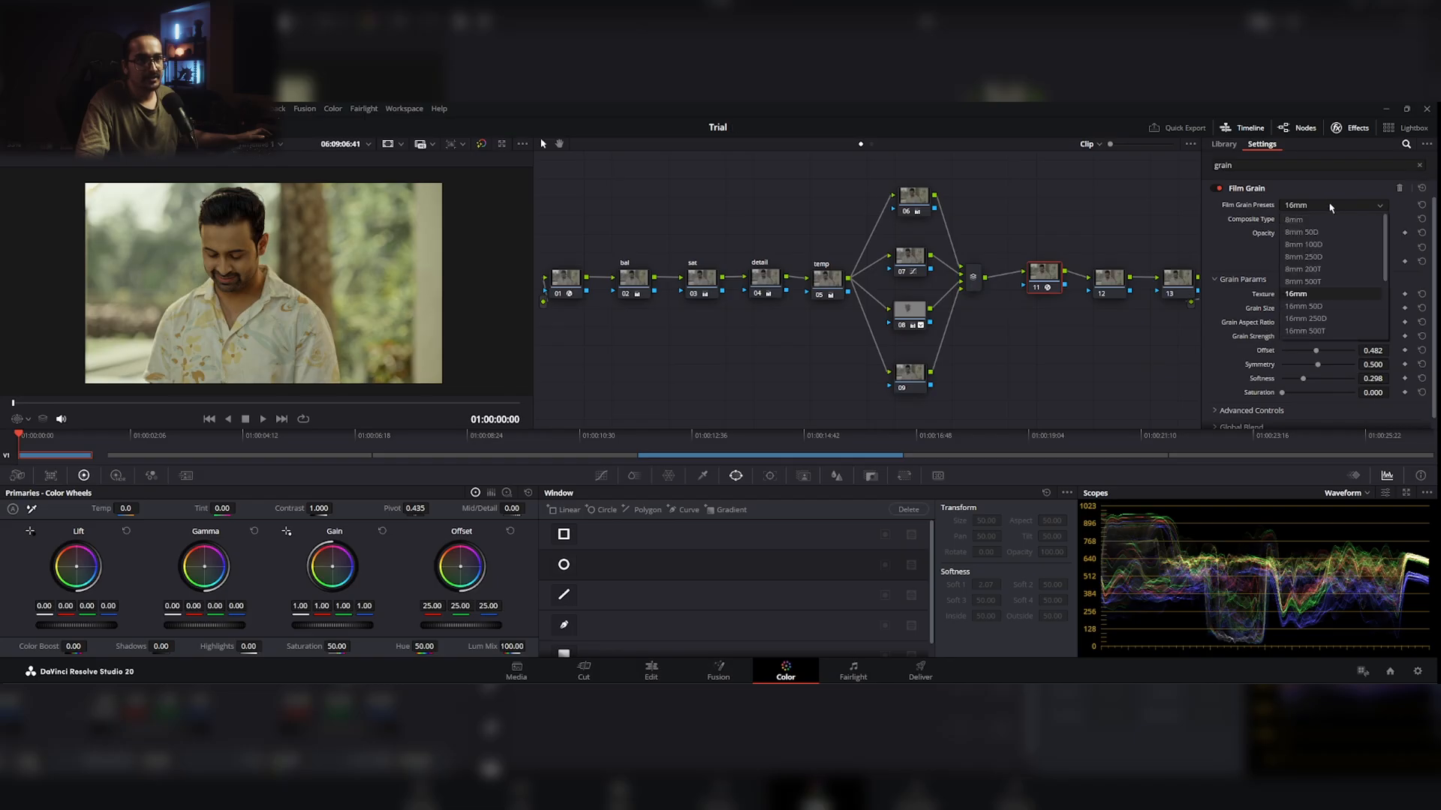
{"action": "left_click", "coordinate": [1334, 306]}
{"action": "scroll", "coordinate": [362, 335], "scroll_direction": "up", "scroll_amount": 3}
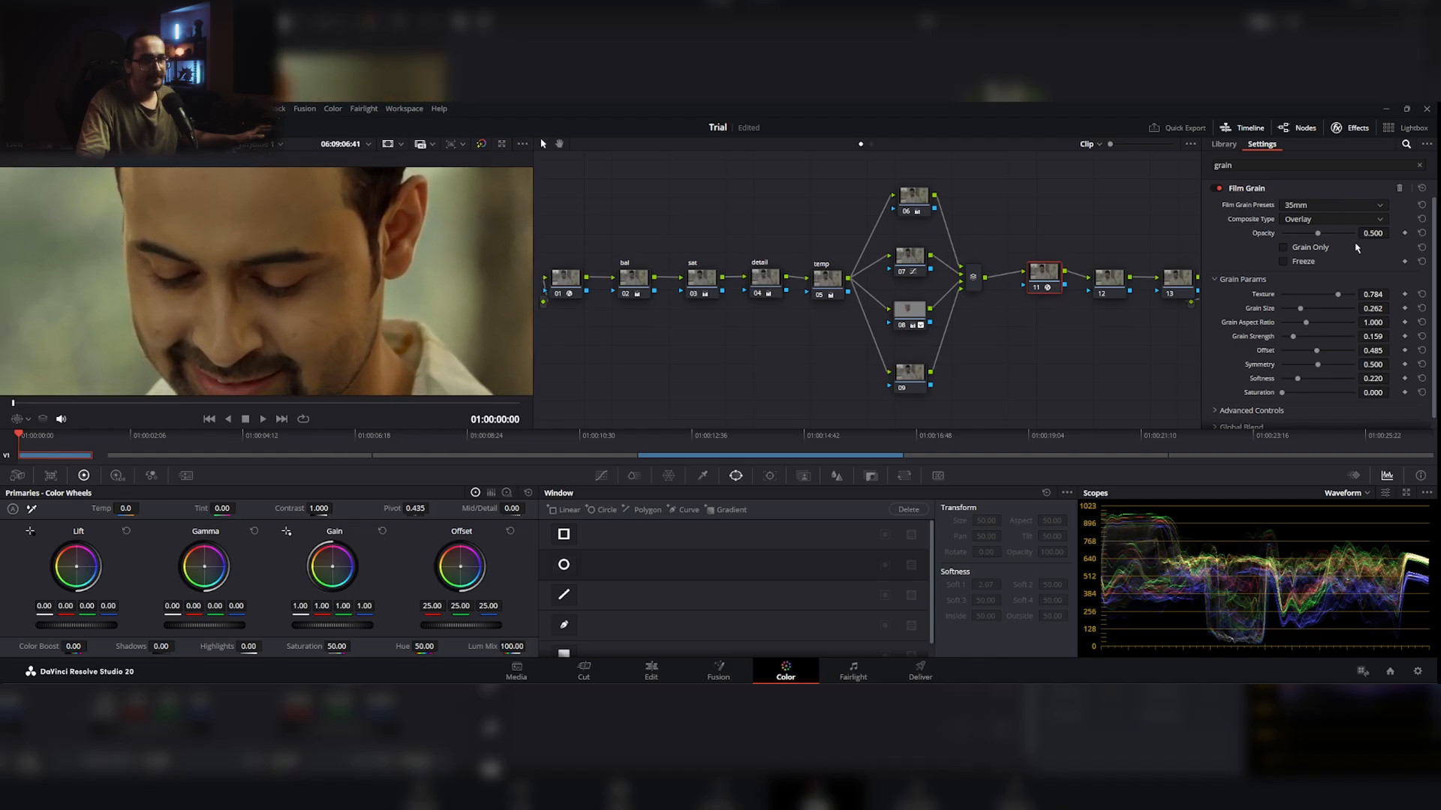
{"action": "mouse_move", "coordinate": [1372, 232]}
{"action": "left_mouse_down"}
{"action": "mouse_move", "coordinate": [1392, 233]}
{"action": "mouse_move", "coordinate": [1355, 233]}
{"action": "left_mouse_up"}
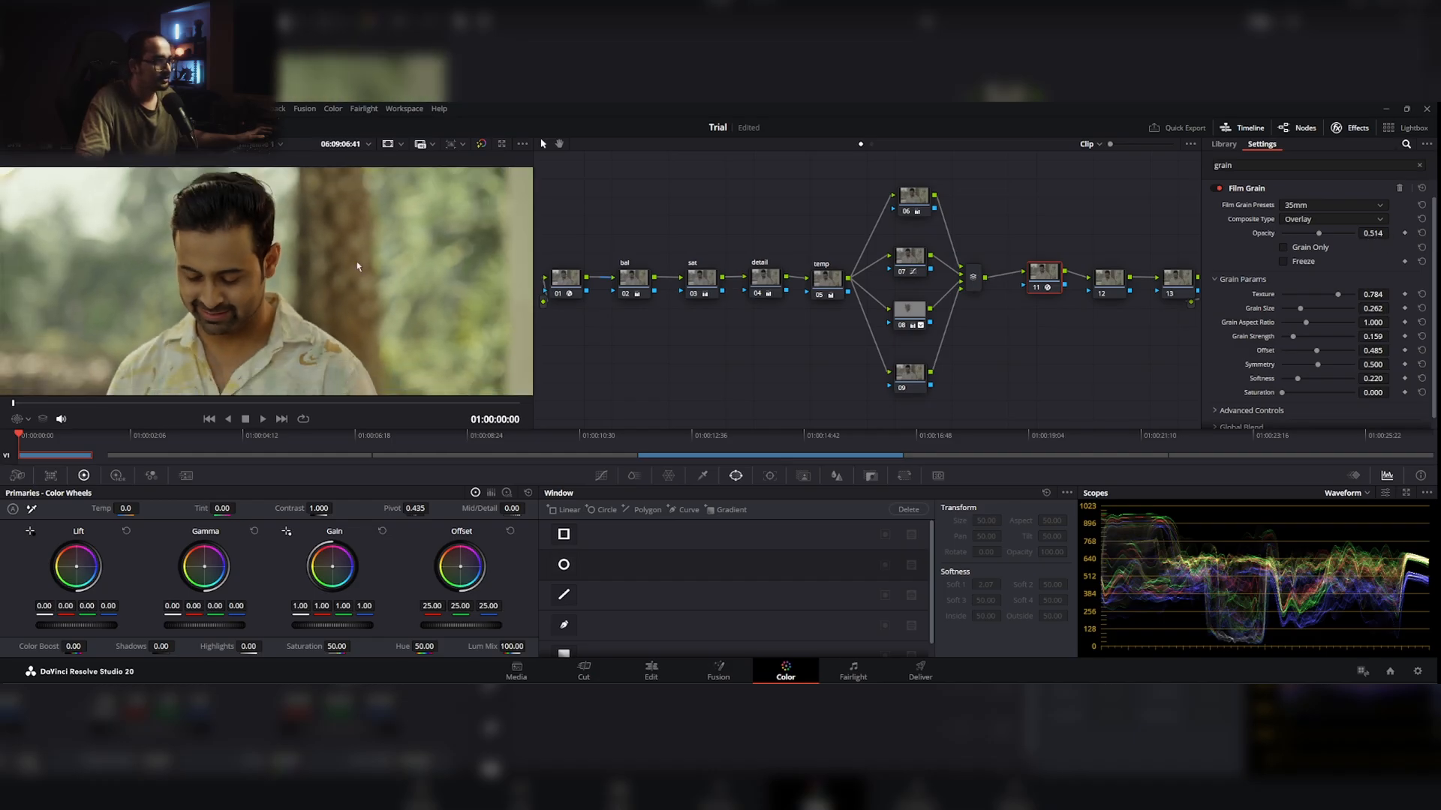
{"action": "scroll", "coordinate": [356, 265], "scroll_direction": "down", "scroll_amount": 4}
{"action": "left_click_drag", "start_coordinate": [330, 260], "coordinate": [280, 285]}
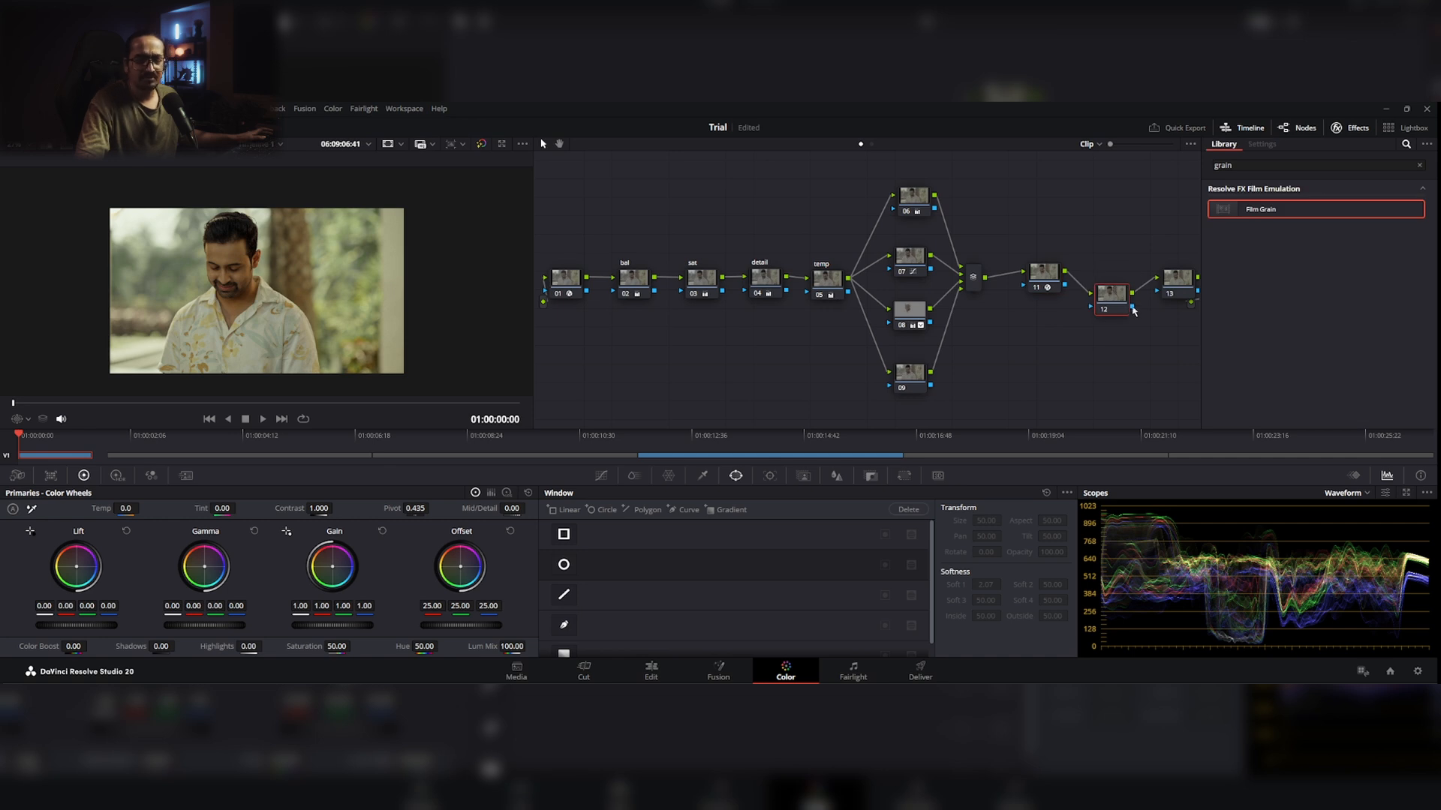
Step: Apply the Film Look Creator effect to node 12 and choose its Clean Slate preset
{"action": "left_click_drag", "start_coordinate": [1111, 299], "coordinate": [1111, 300]}
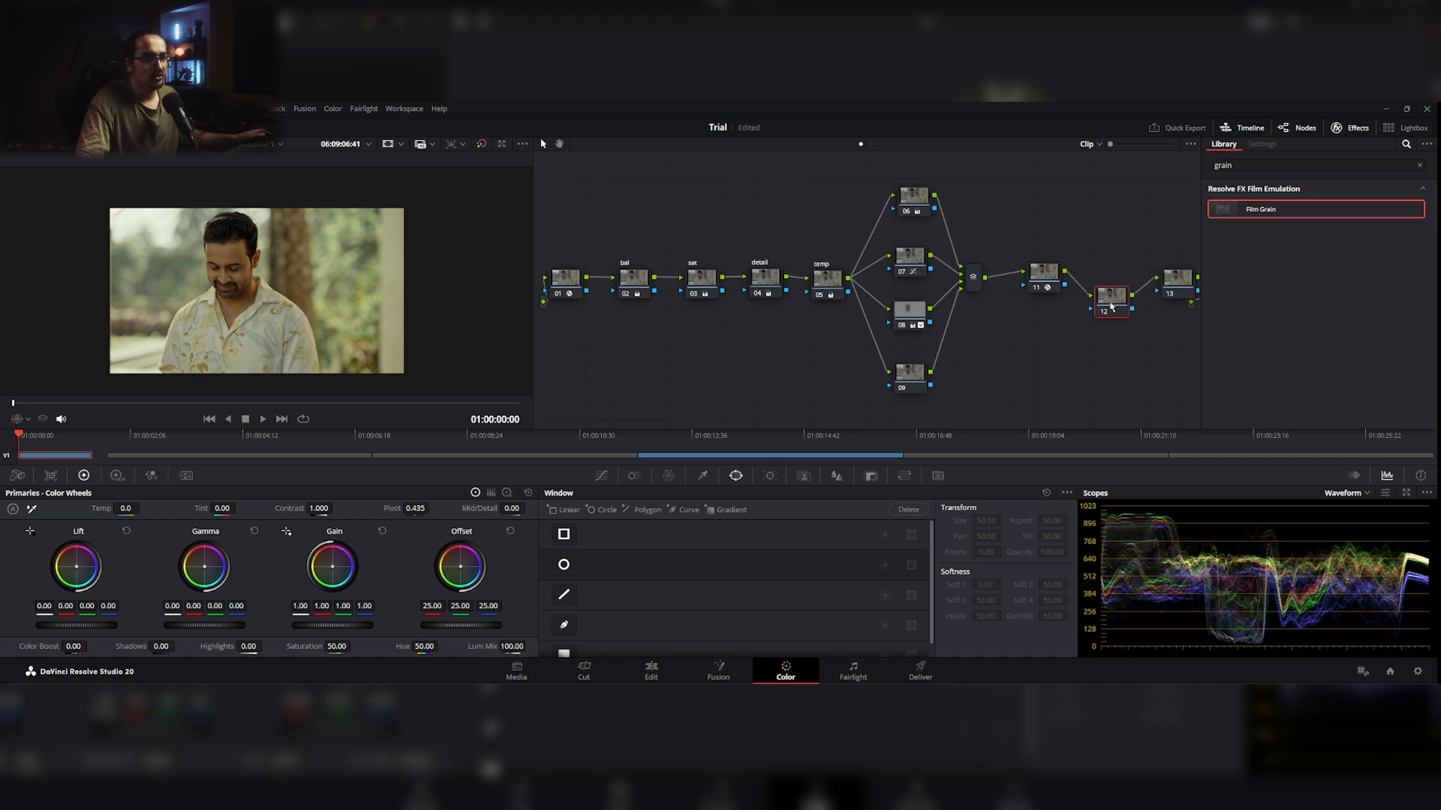
{"action": "left_click", "coordinate": [1419, 165]}
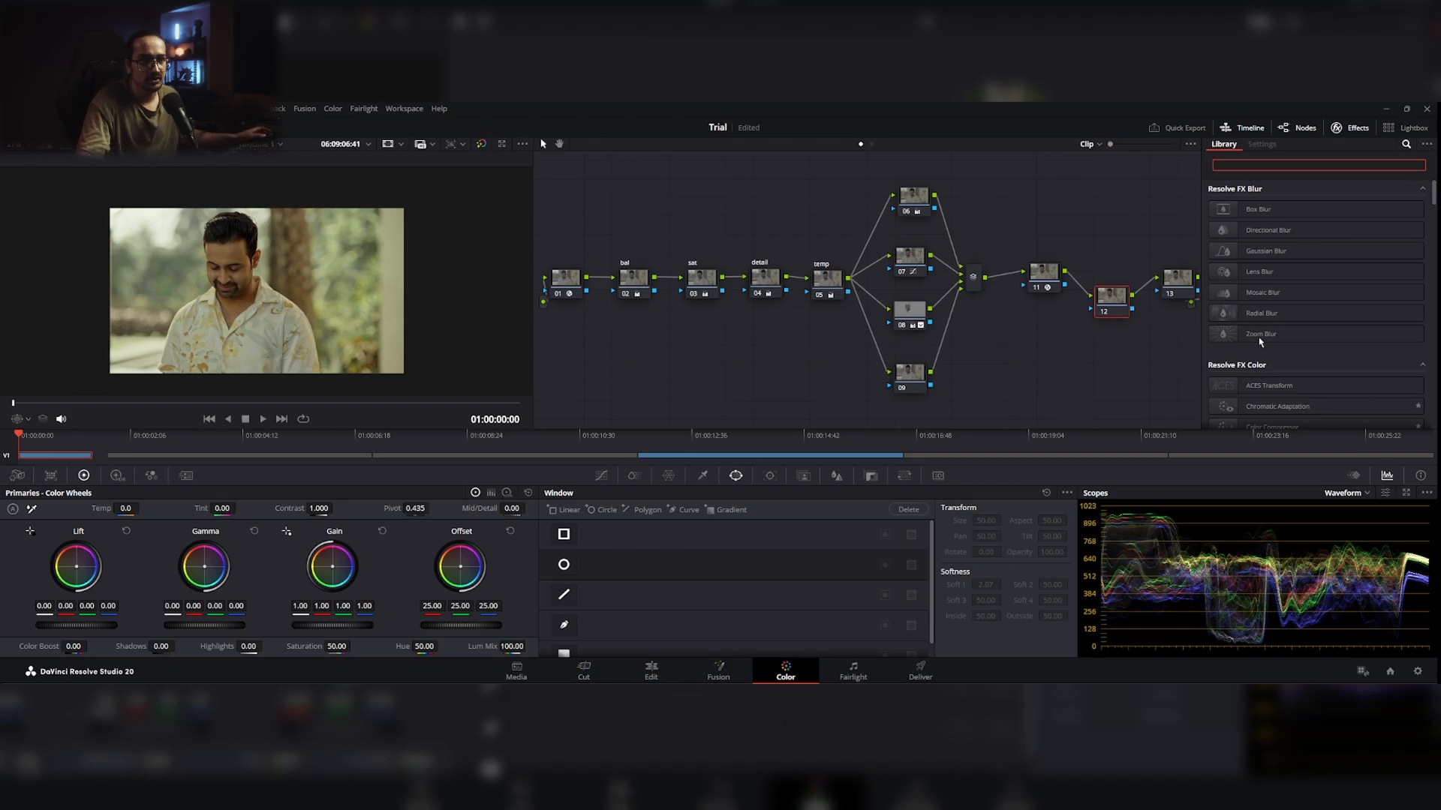
{"action": "left_click_drag", "start_coordinate": [1113, 298], "coordinate": [1116, 273]}
{"action": "left_click", "coordinate": [1366, 164]}
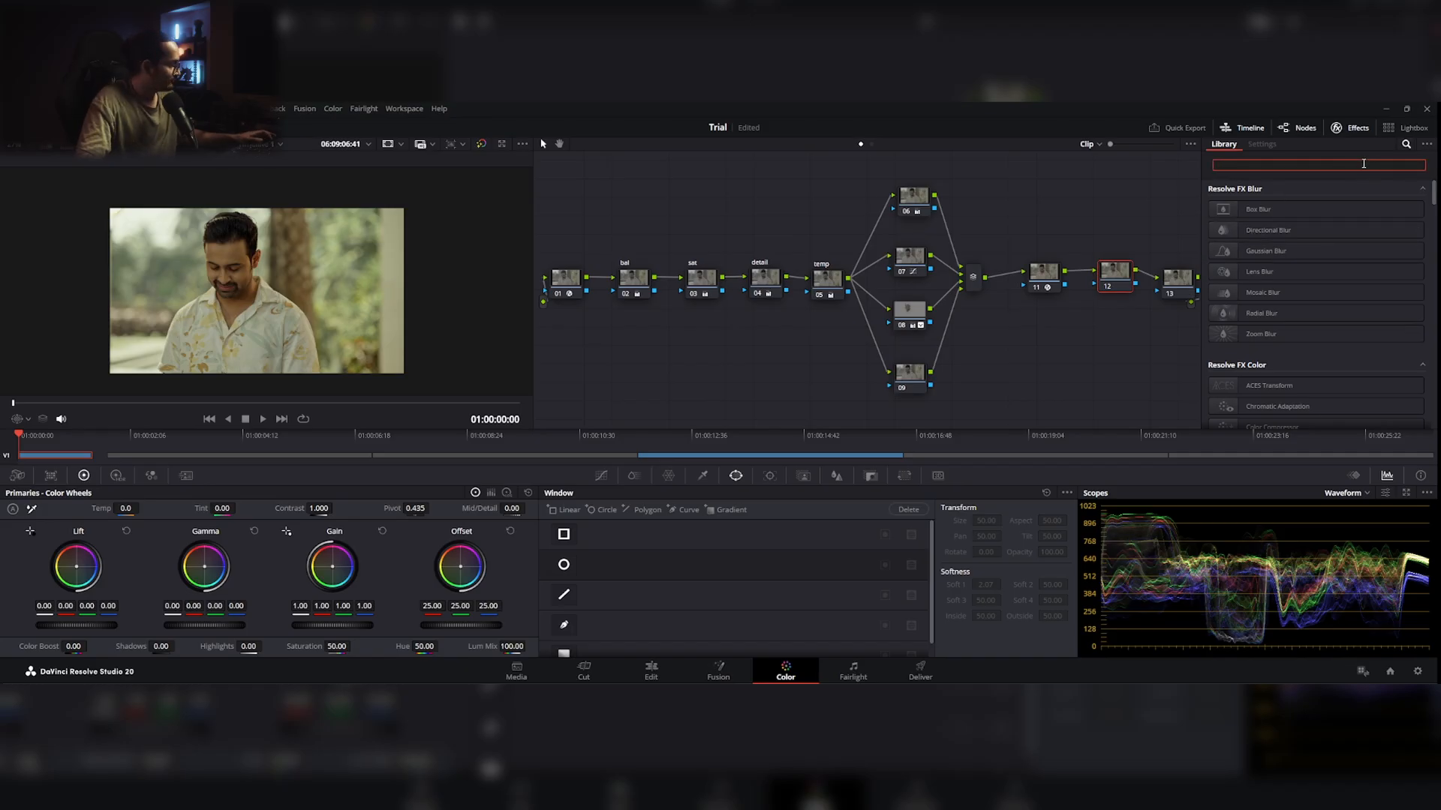
{"action": "type", "text": "fil"}
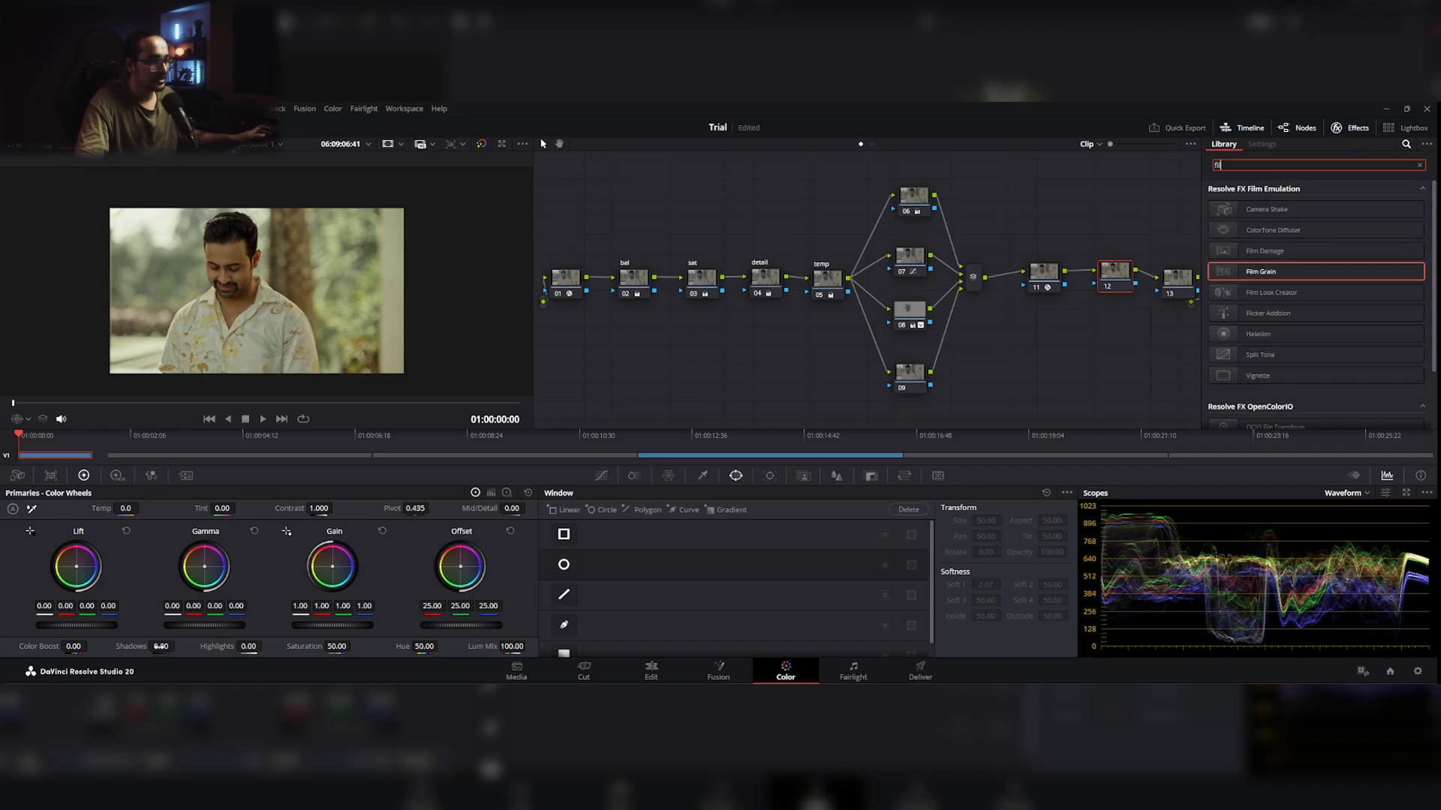
{"action": "left_click_drag", "start_coordinate": [1250, 294], "coordinate": [1115, 274]}
{"action": "left_click", "coordinate": [1320, 207]}
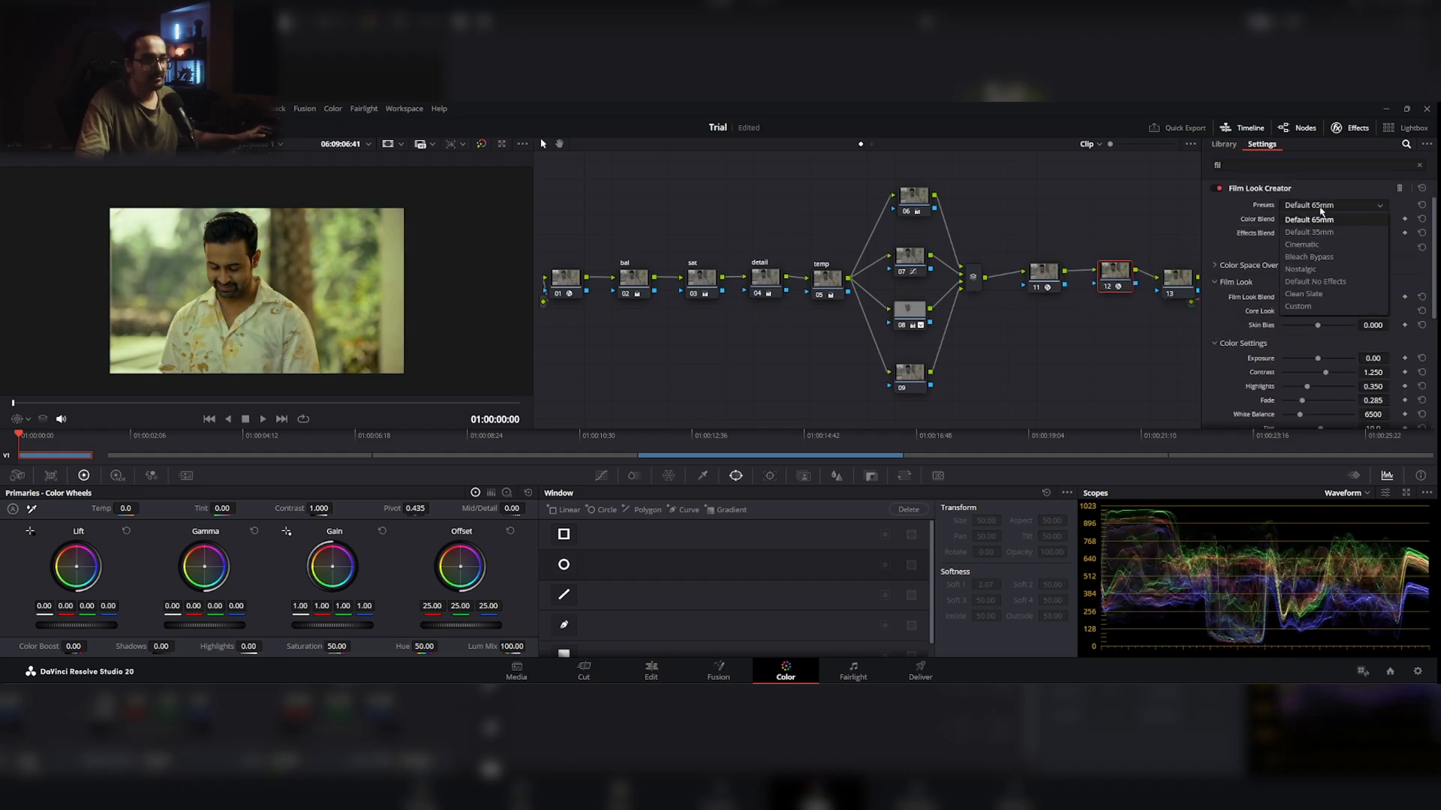
{"action": "left_click", "coordinate": [1323, 294]}
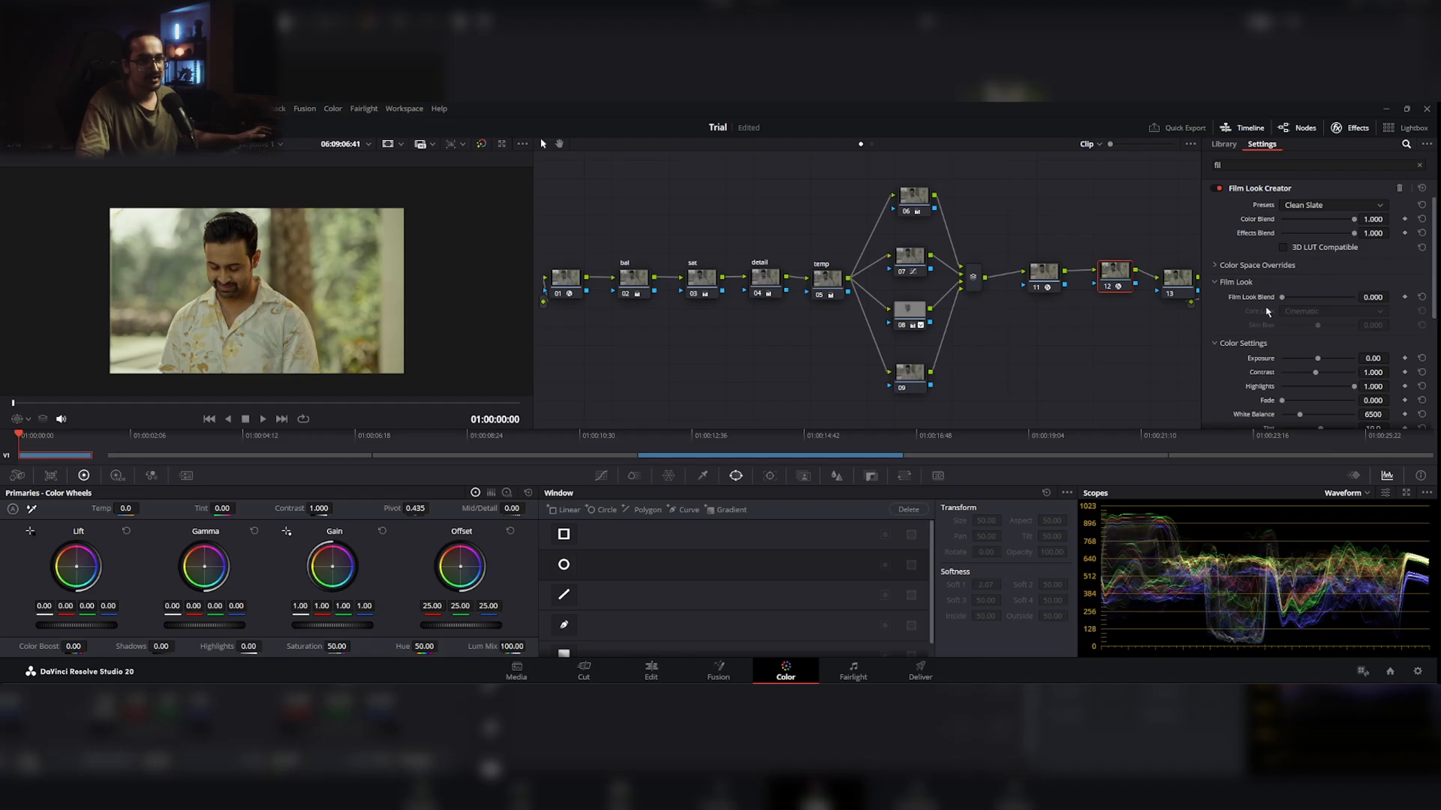
Step: Enable the film gate in the Film Look Creator on node 12 with the 2.4:1 preset
{"action": "scroll", "coordinate": [1261, 318], "scroll_direction": "down", "scroll_amount": 5}
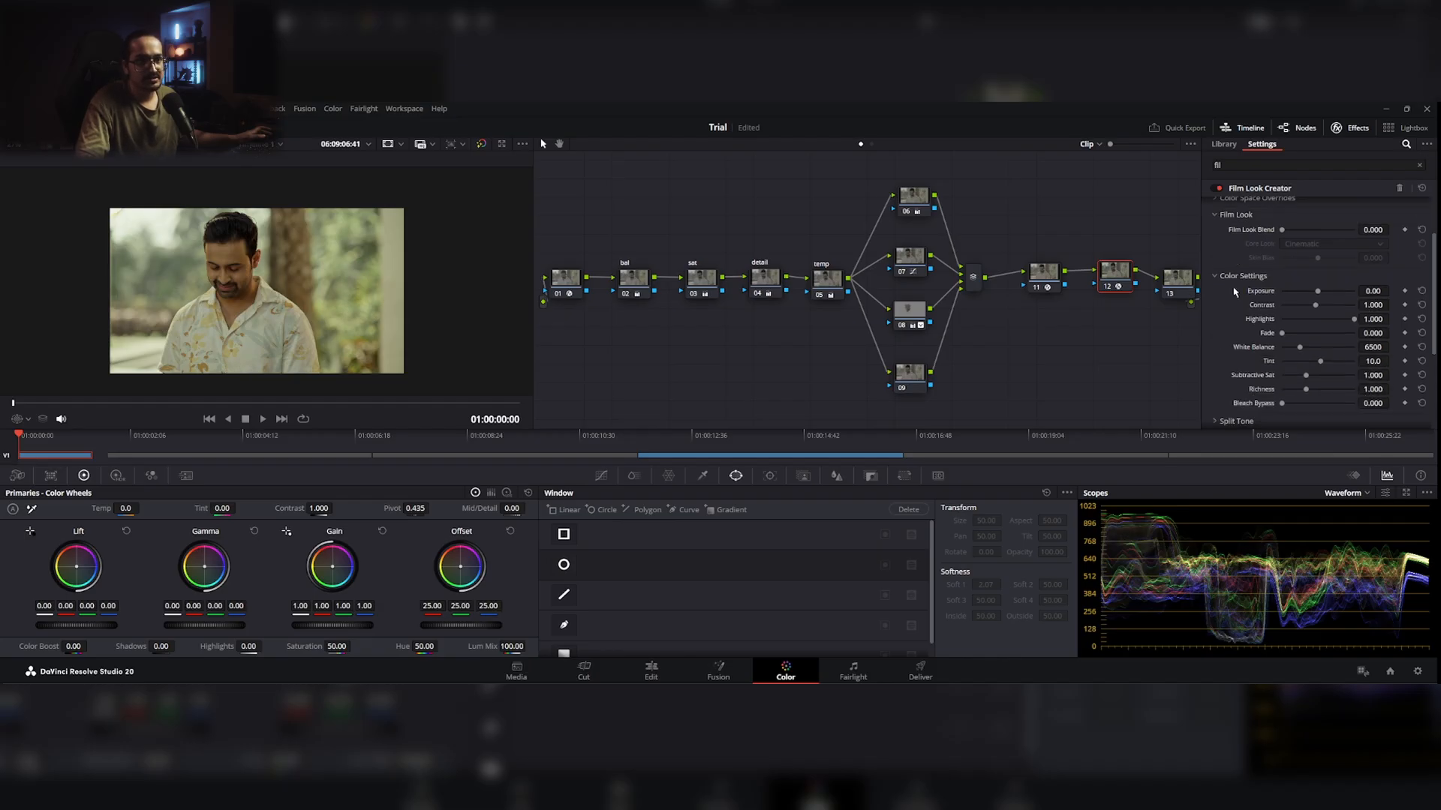
{"action": "left_click", "coordinate": [1217, 400]}
{"action": "left_click", "coordinate": [1285, 417]}
{"action": "scroll", "coordinate": [1306, 390], "scroll_direction": "down", "scroll_amount": 2}
{"action": "left_click", "coordinate": [1325, 359]}
{"action": "left_click", "coordinate": [1294, 434]}
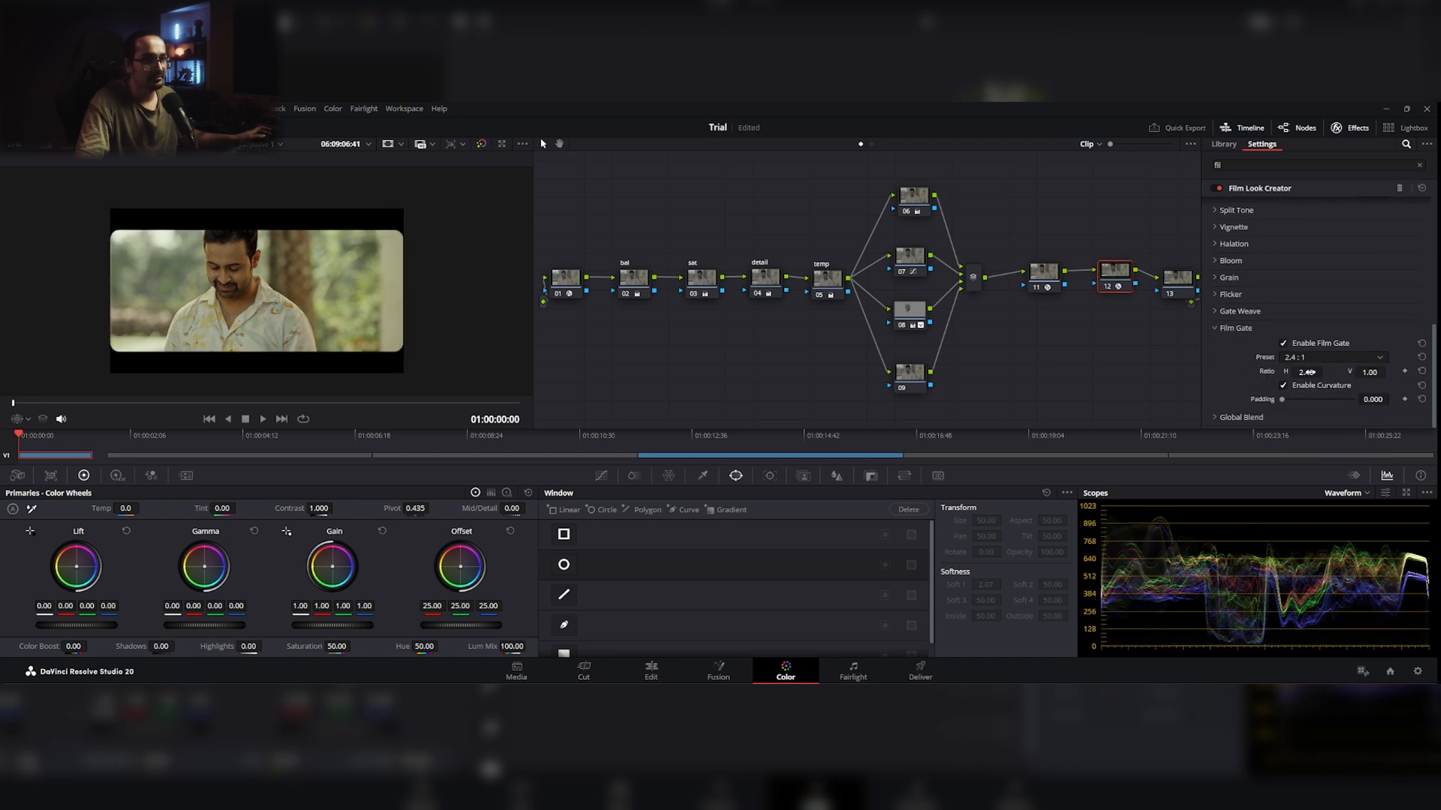
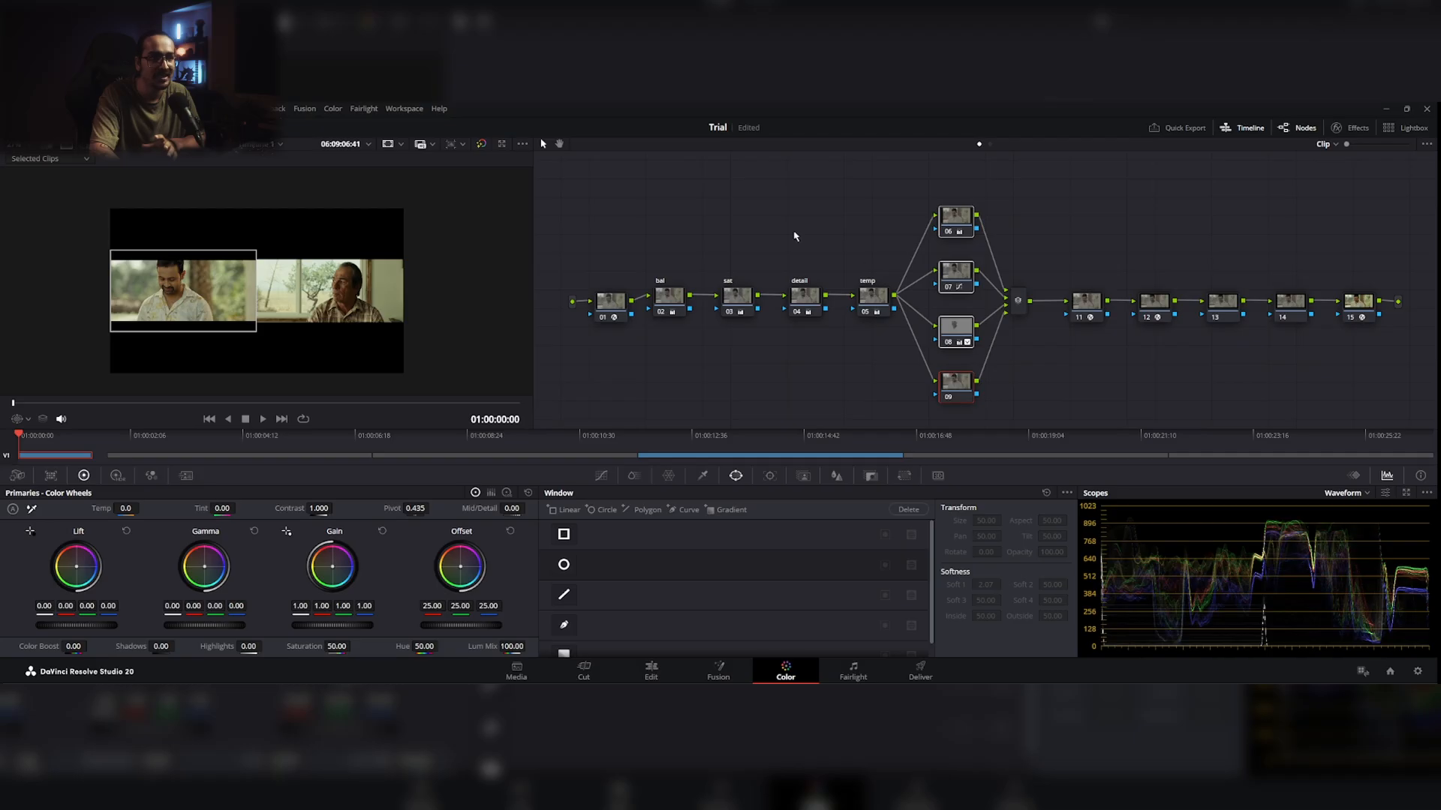
{"action": "left_click_drag", "start_coordinate": [655, 261], "coordinate": [875, 307]}
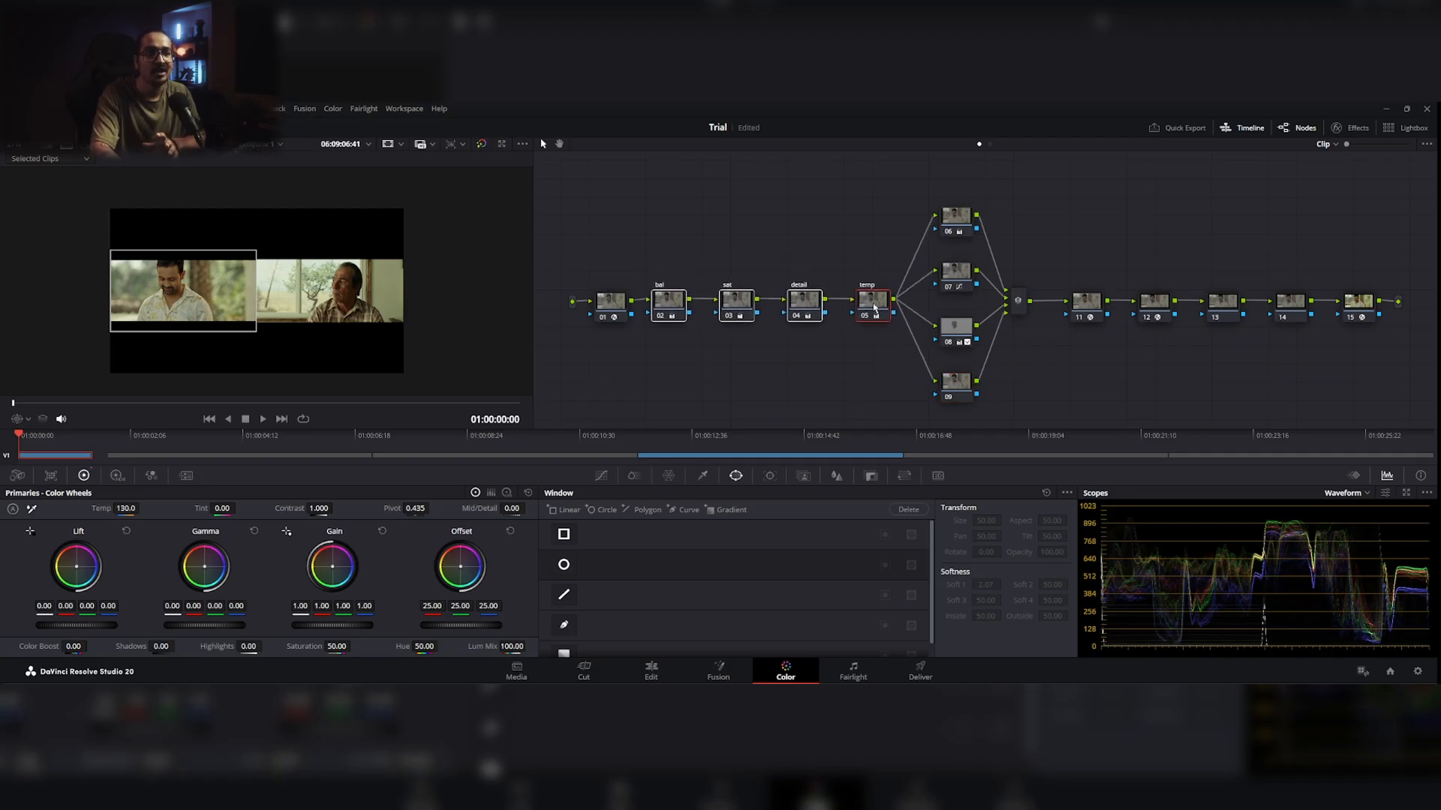
{"action": "left_click_drag", "start_coordinate": [946, 195], "coordinate": [961, 392]}
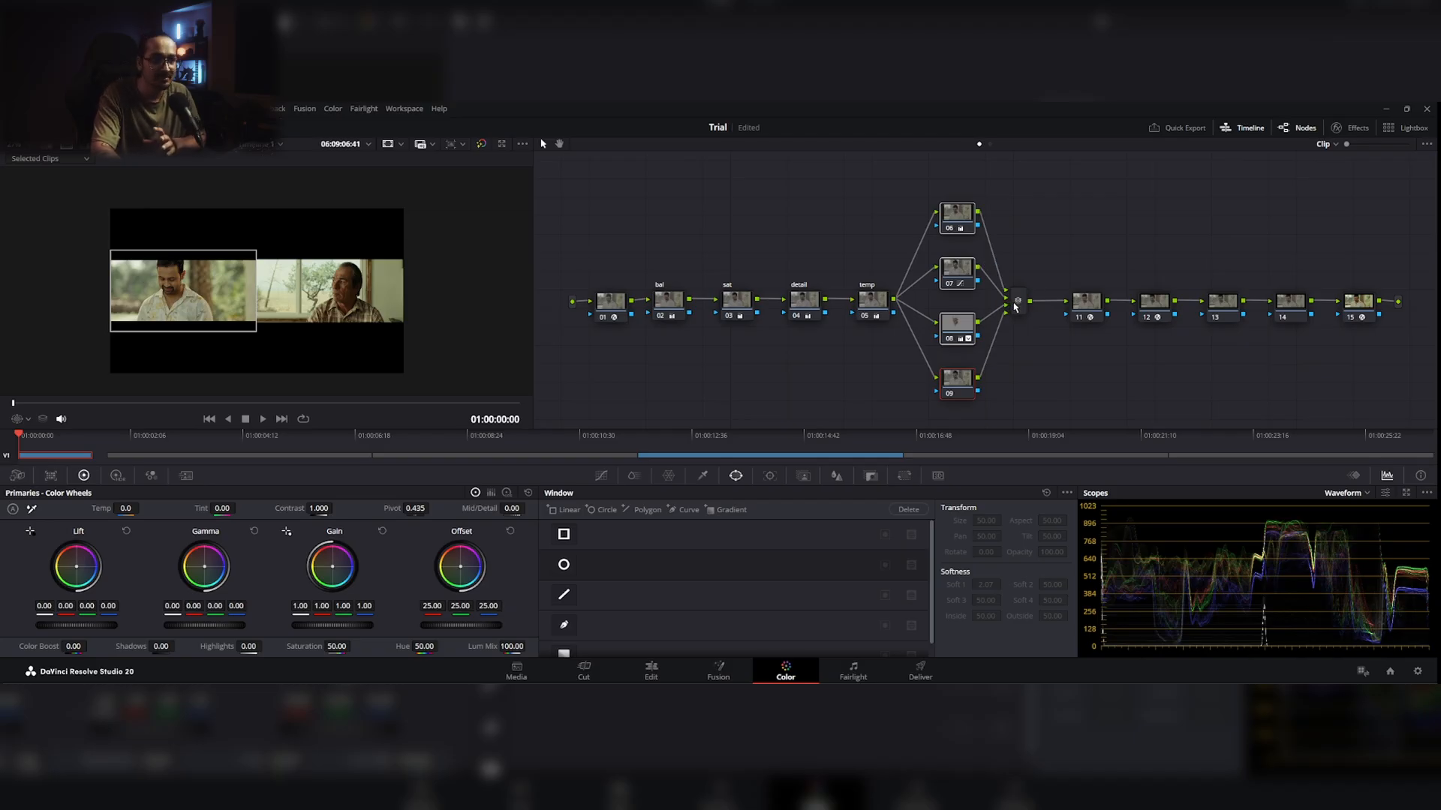
{"action": "left_click_drag", "start_coordinate": [1014, 306], "coordinate": [1298, 328]}
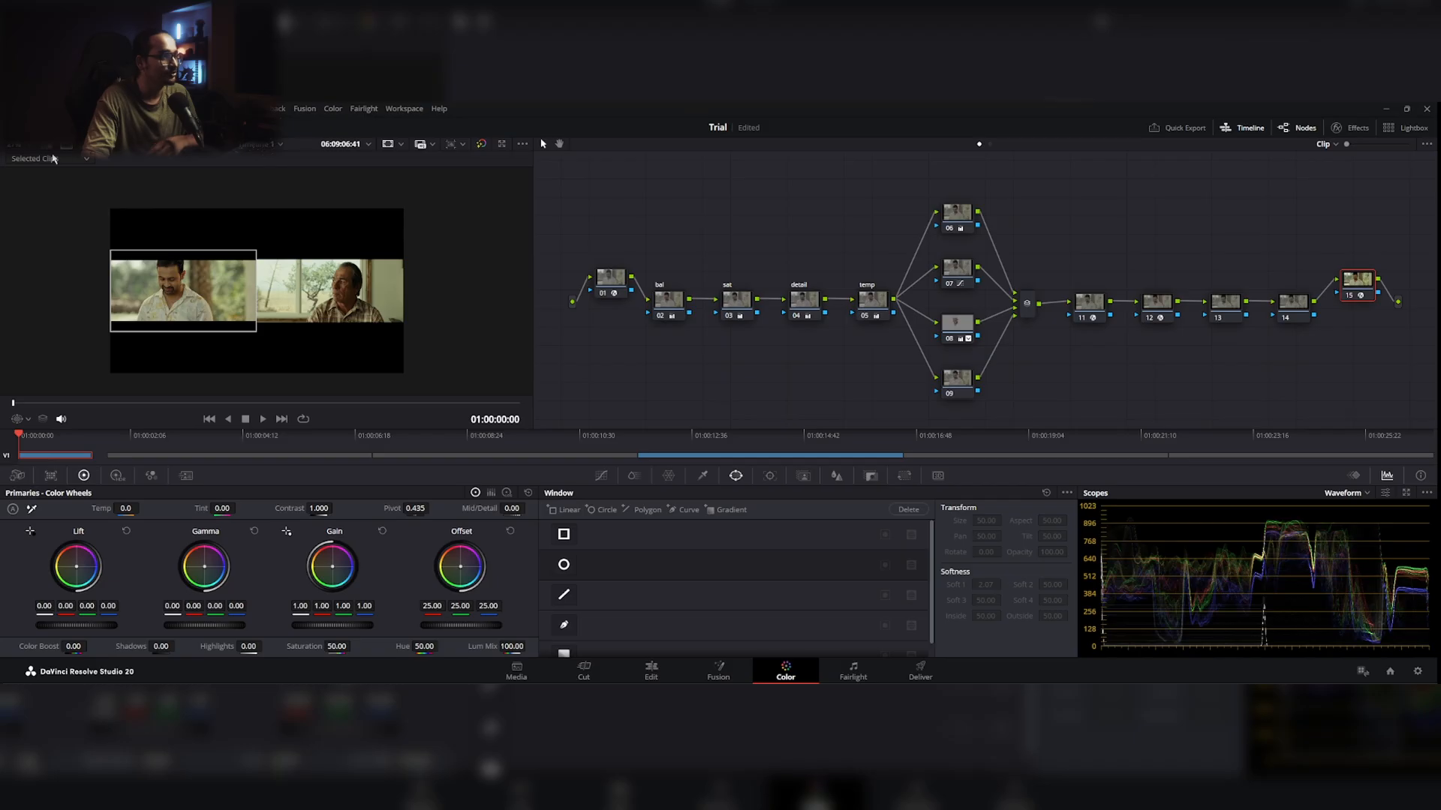
Step: Turn off the split-screen comparison, grab a still of the graded clip and show the still gallery
{"action": "left_click", "coordinate": [67, 150]}
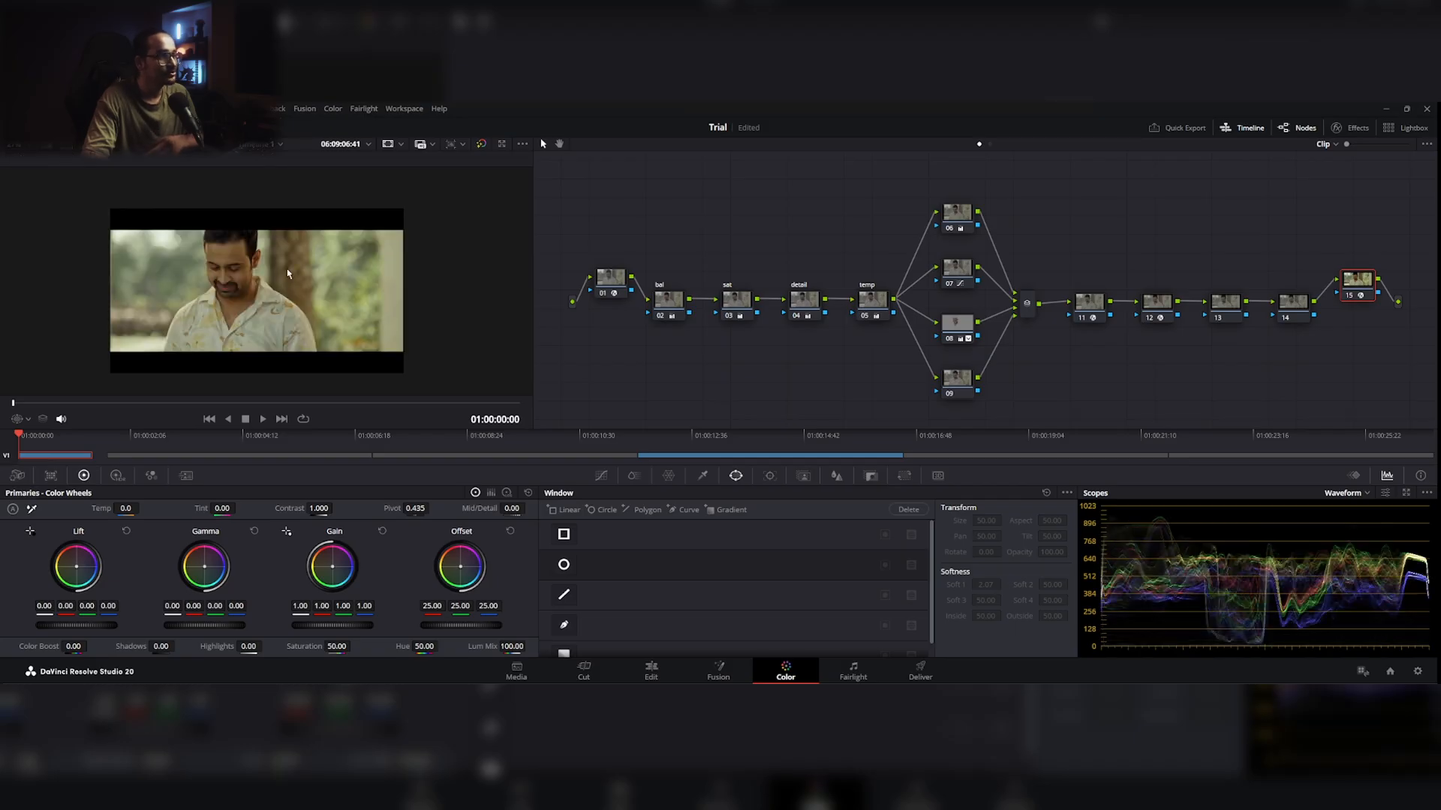
{"action": "right_click", "coordinate": [259, 295]}
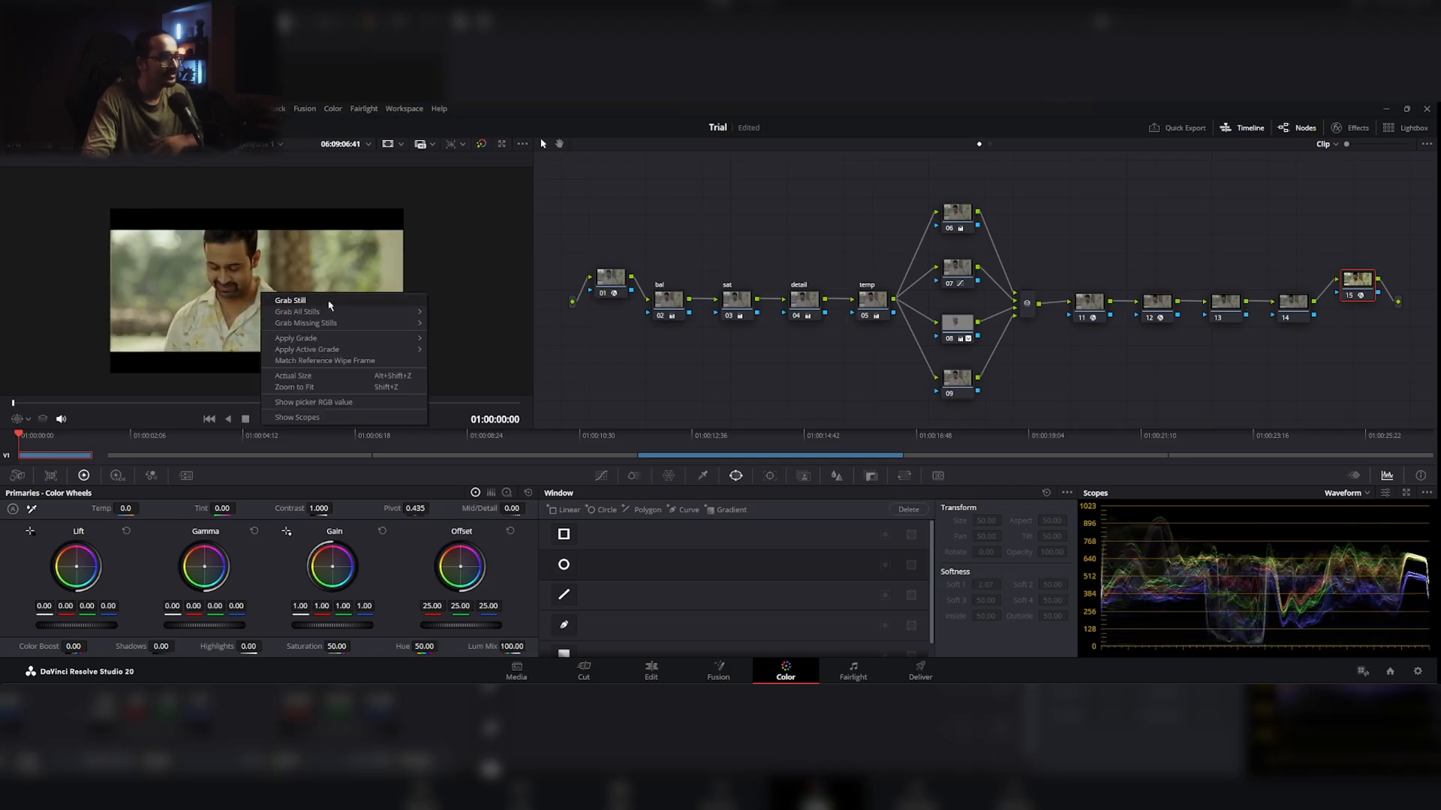
{"action": "left_click", "coordinate": [329, 304]}
{"action": "left_click", "coordinate": [32, 127]}
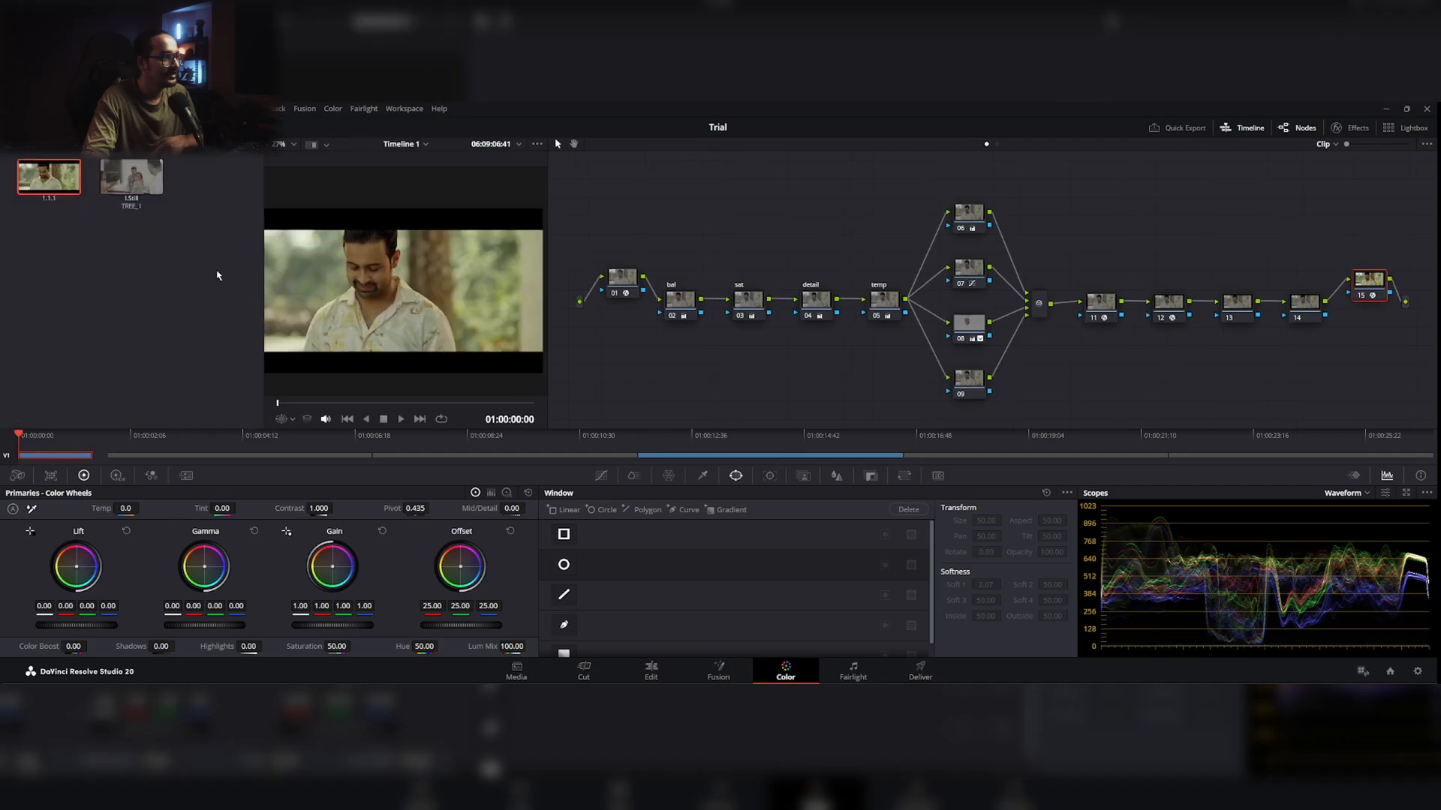
Step: Export the graded still as a PNG under its default name and find its .drx grade file in the EP4 folder
{"action": "right_click", "coordinate": [50, 181]}
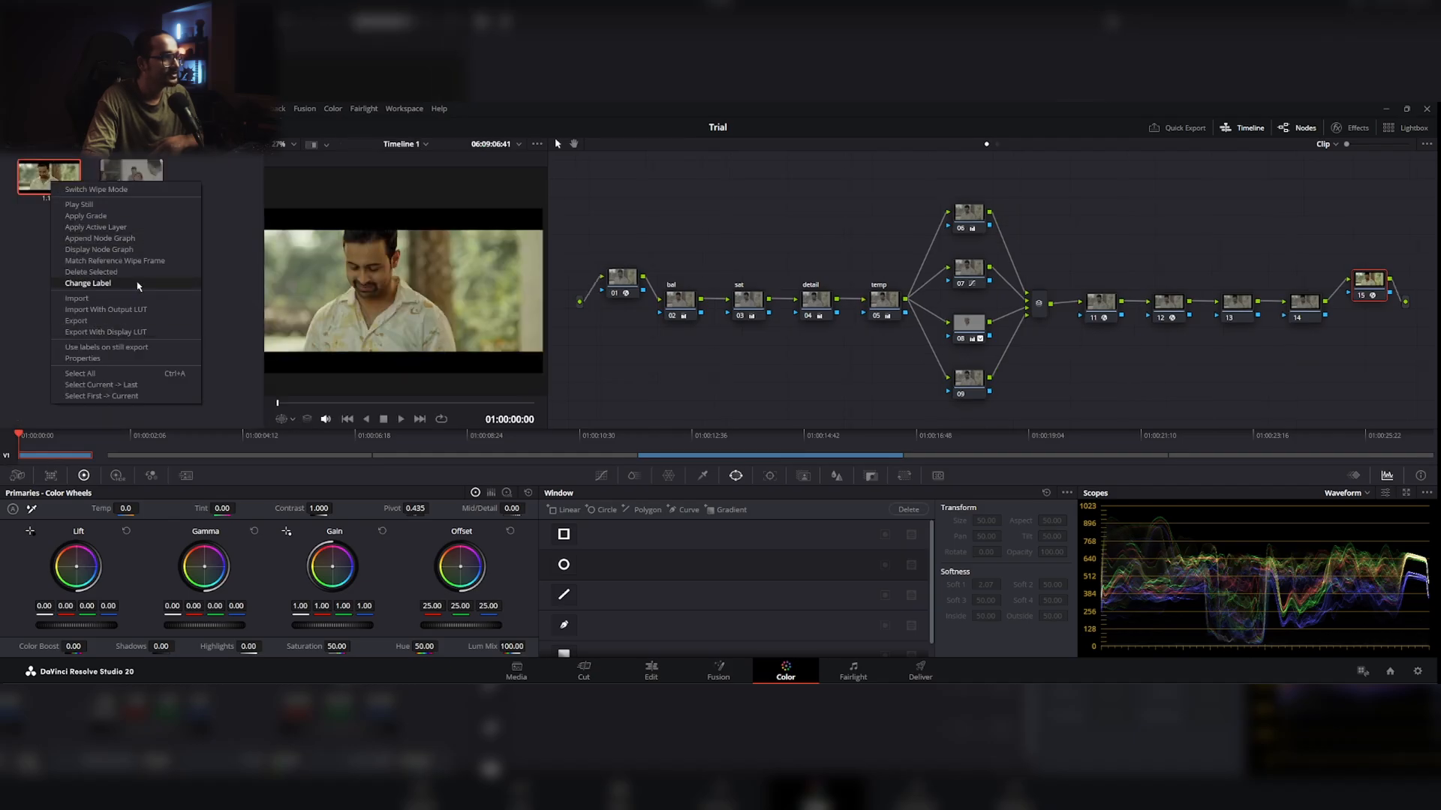
{"action": "left_click", "coordinate": [132, 322]}
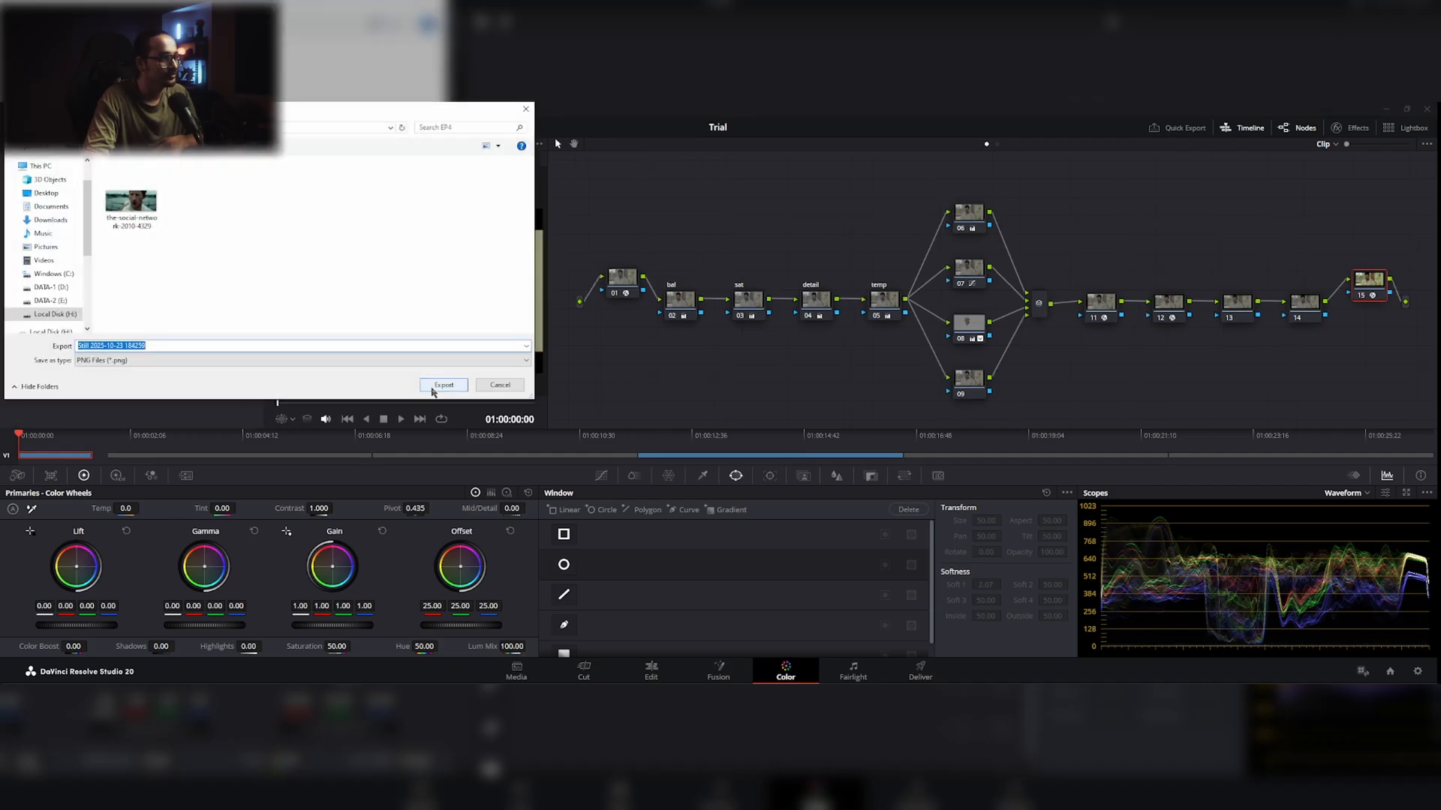
{"action": "left_click", "coordinate": [439, 382]}
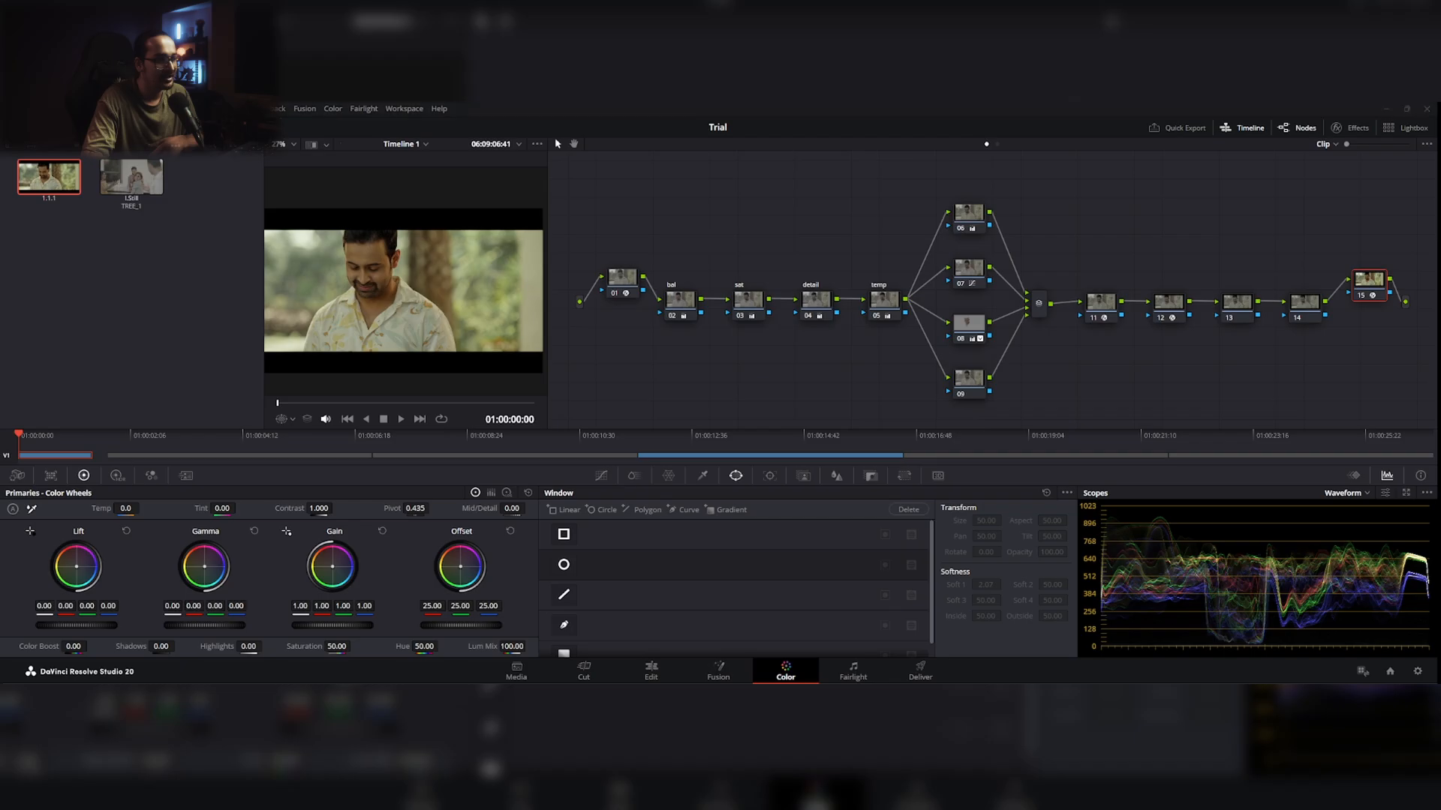
{"action": "left_click_drag", "start_coordinate": [0, 287], "coordinate": [215, 286]}
{"action": "left_click", "coordinate": [249, 414]}
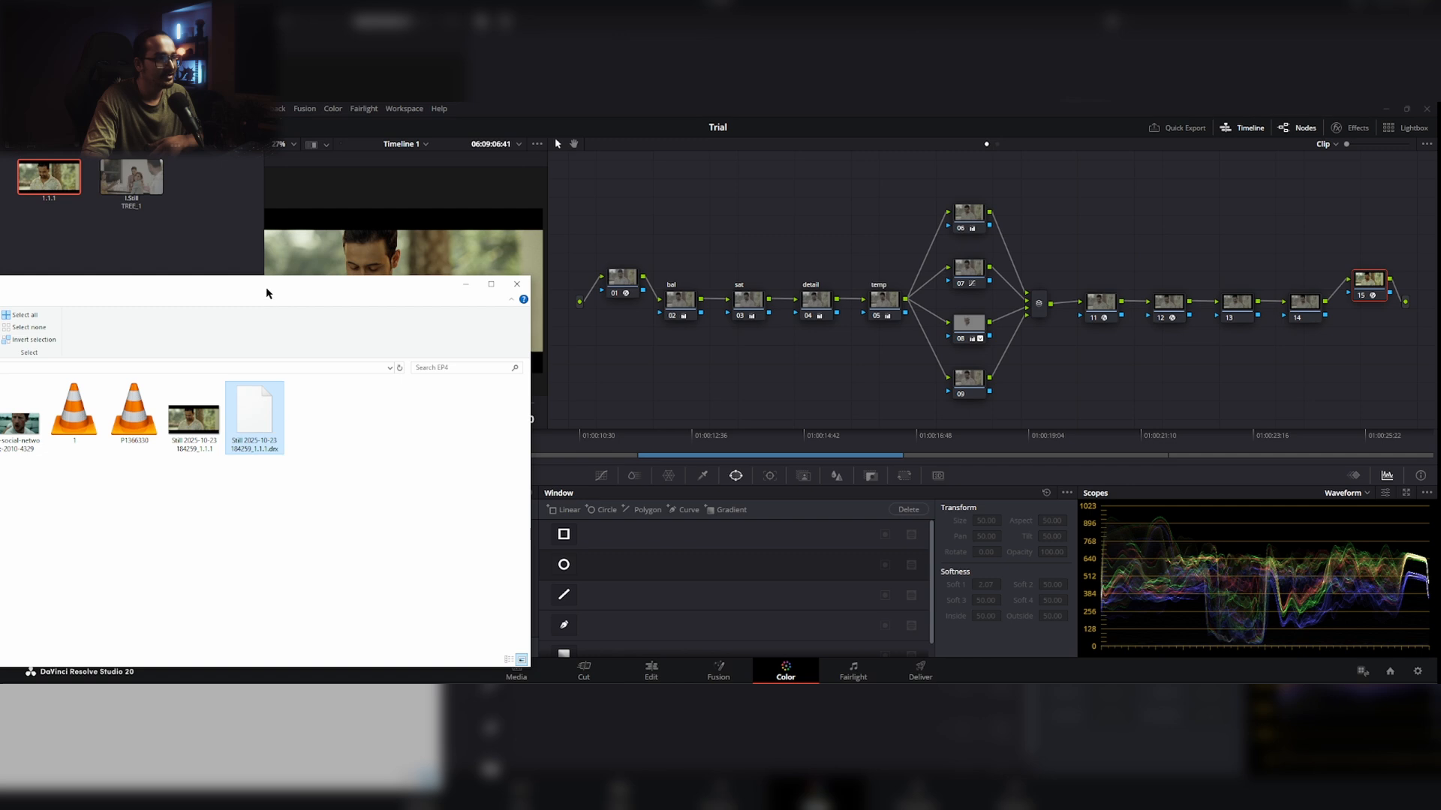
{"action": "left_click_drag", "start_coordinate": [268, 290], "coordinate": [0, 290]}
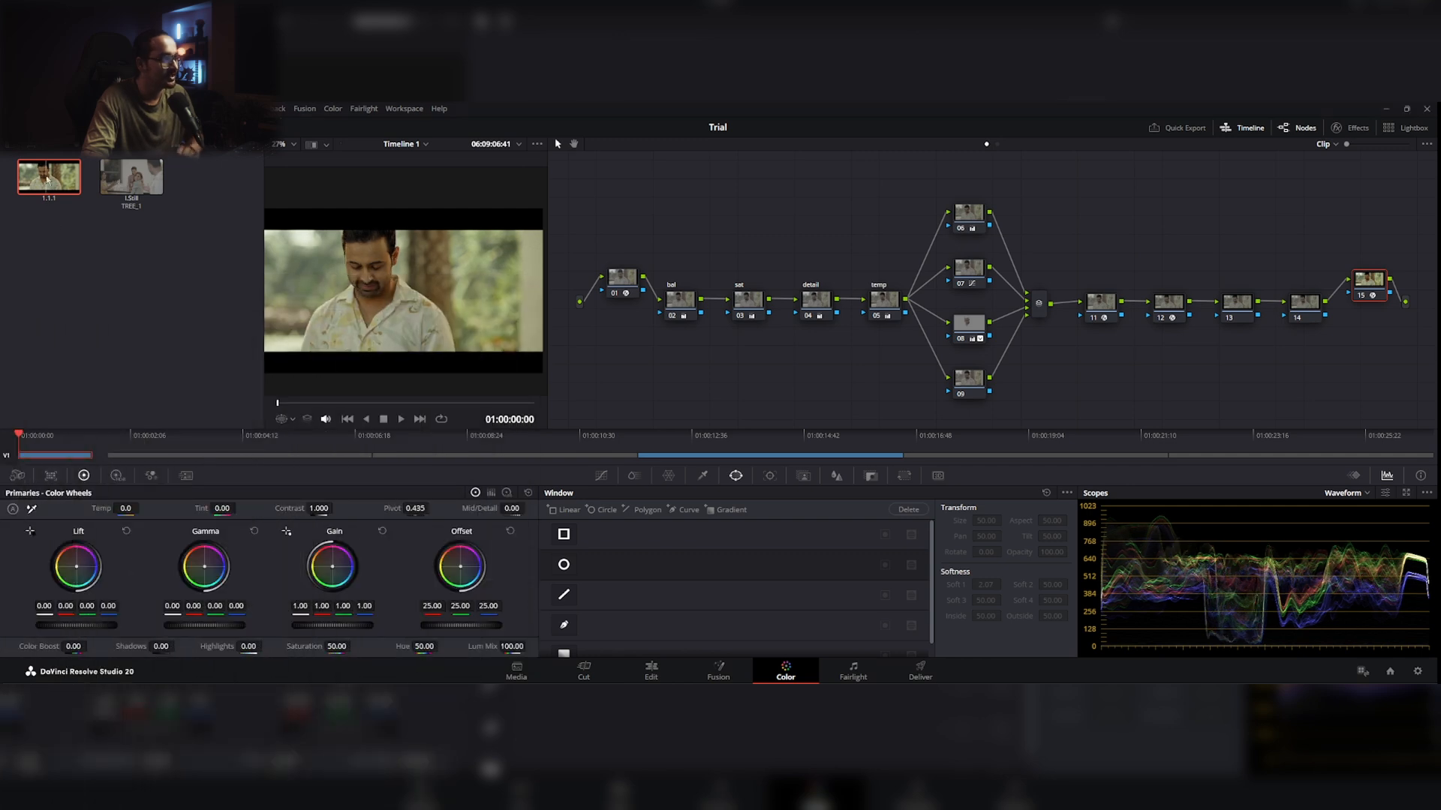
Step: Delete both stills from the gallery and reset the clip's grade along with its whole node tree
{"action": "key", "text": "Delete"}
{"action": "key", "text": "Delete"}
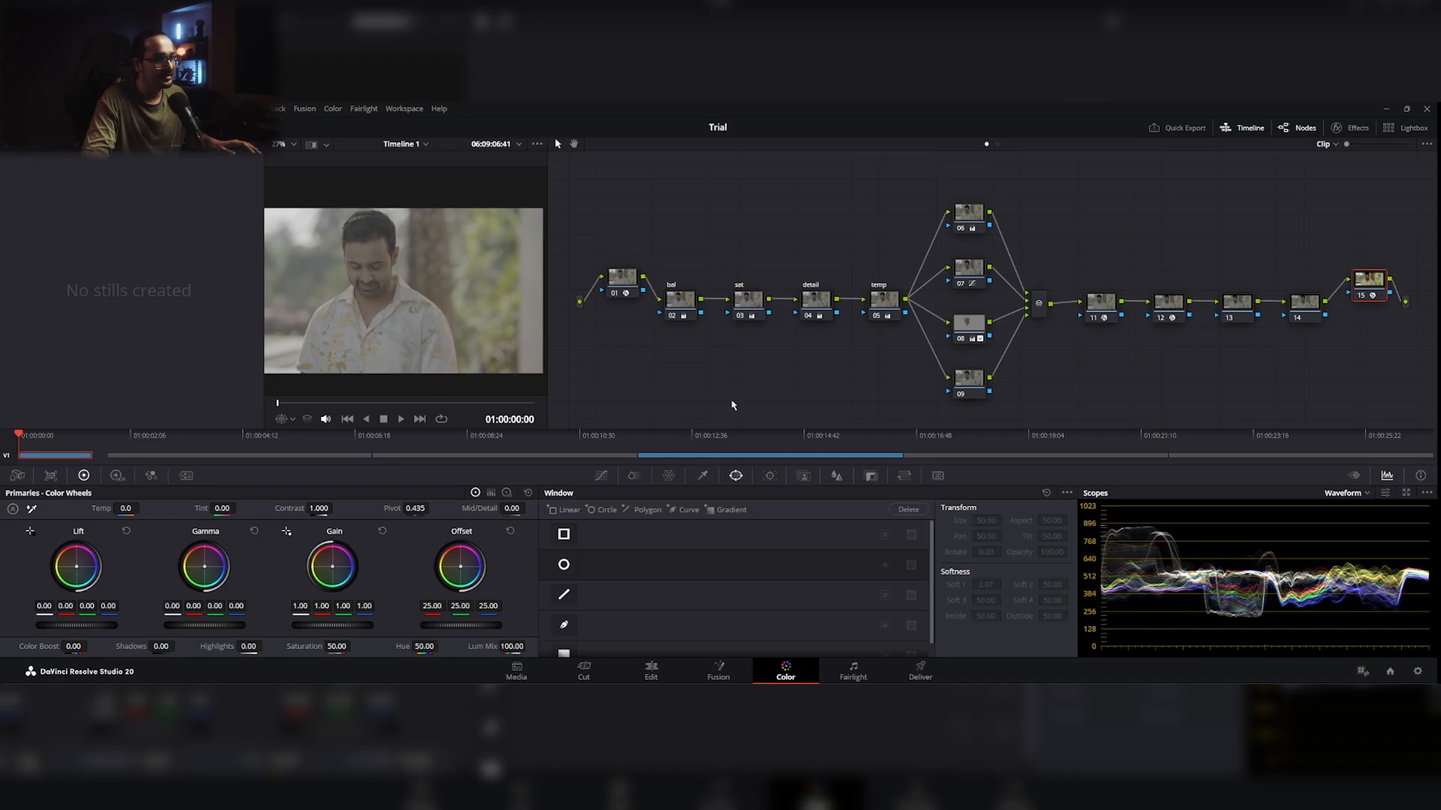
{"action": "right_click", "coordinate": [738, 389]}
{"action": "left_click", "coordinate": [778, 390]}
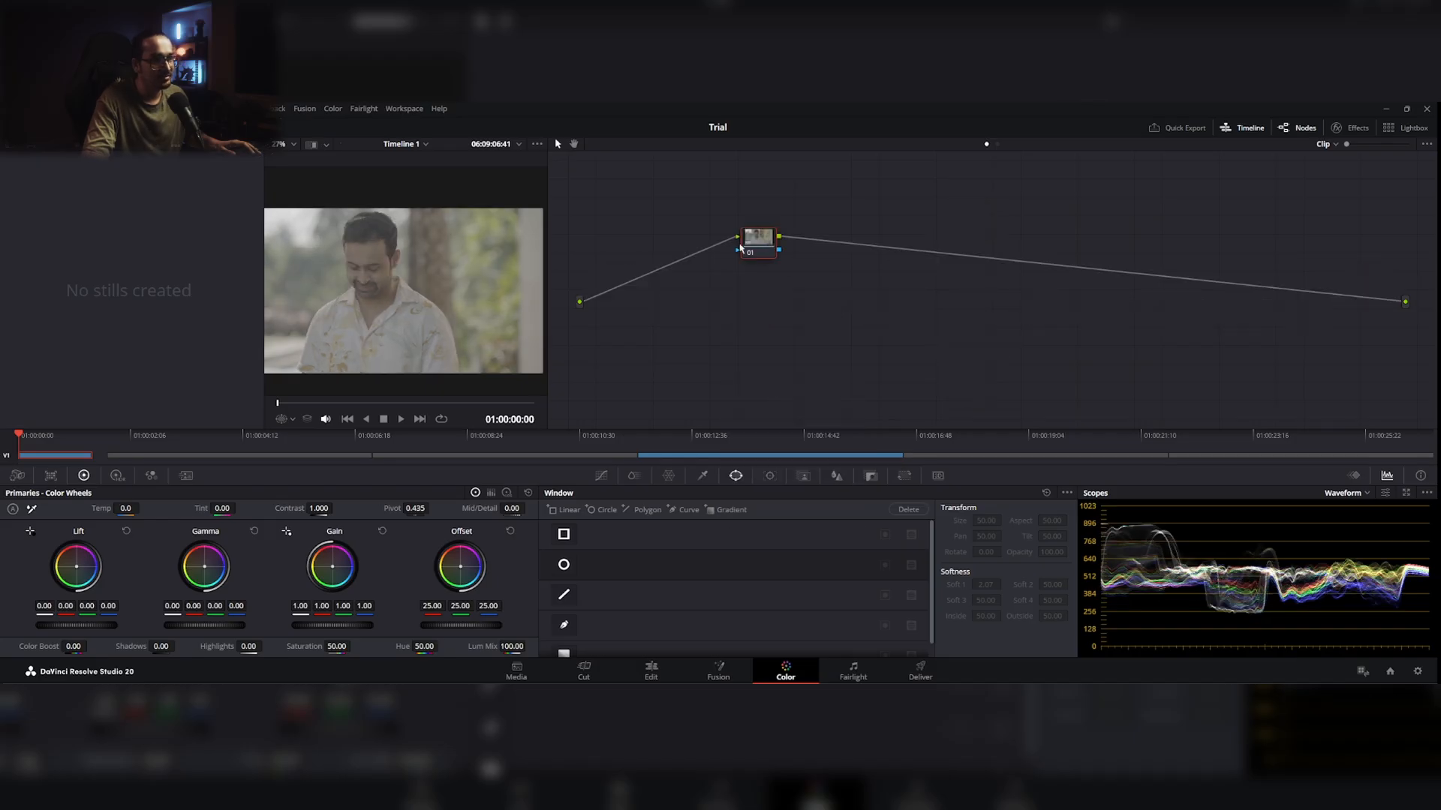
{"action": "left_click_drag", "start_coordinate": [761, 256], "coordinate": [691, 243]}
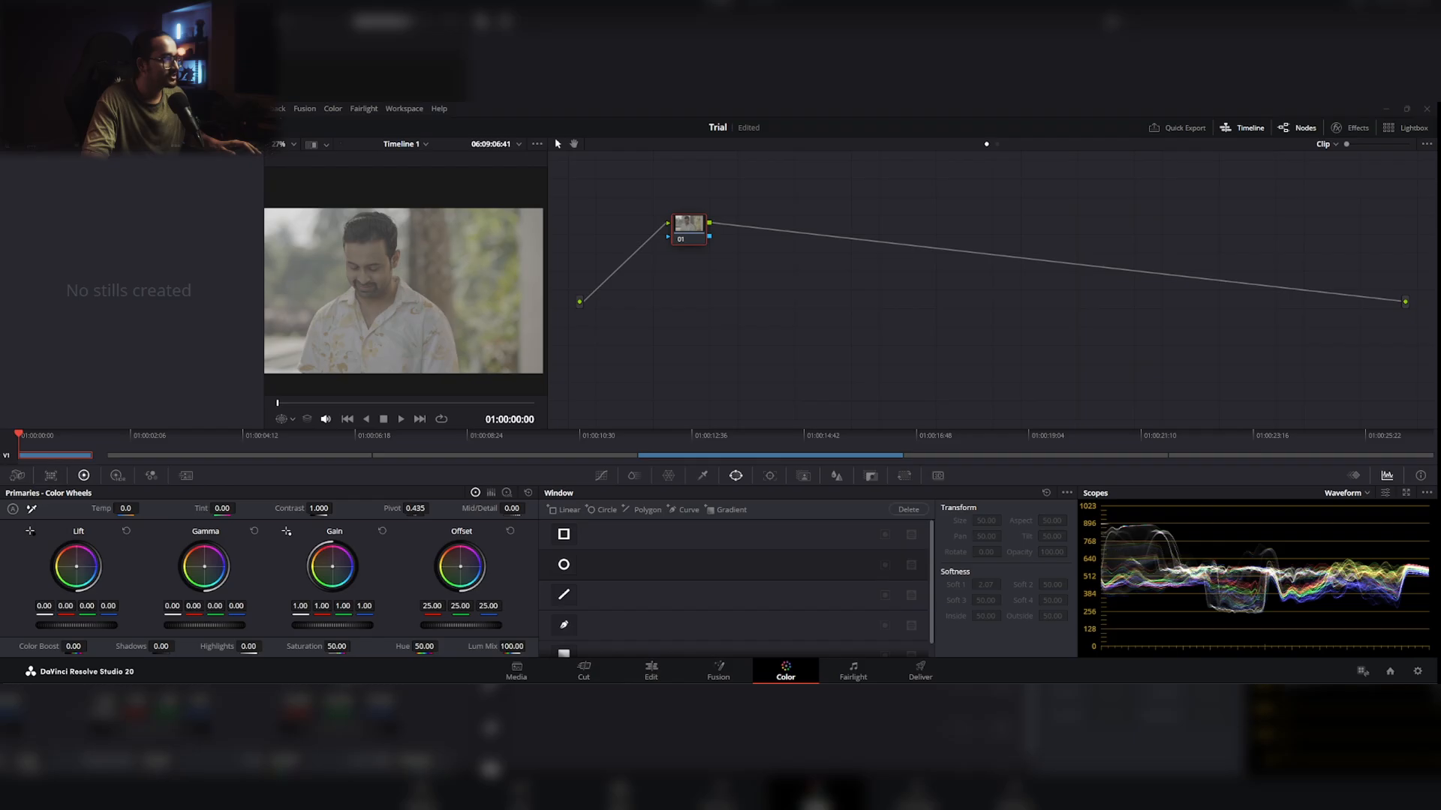
Step: Import the exported grade file from the EP4 folder into the still gallery and apply its node tree to the clip
{"action": "left_click_drag", "start_coordinate": [0, 264], "coordinate": [95, 248]}
{"action": "left_click_drag", "start_coordinate": [70, 364], "coordinate": [0, 259]}
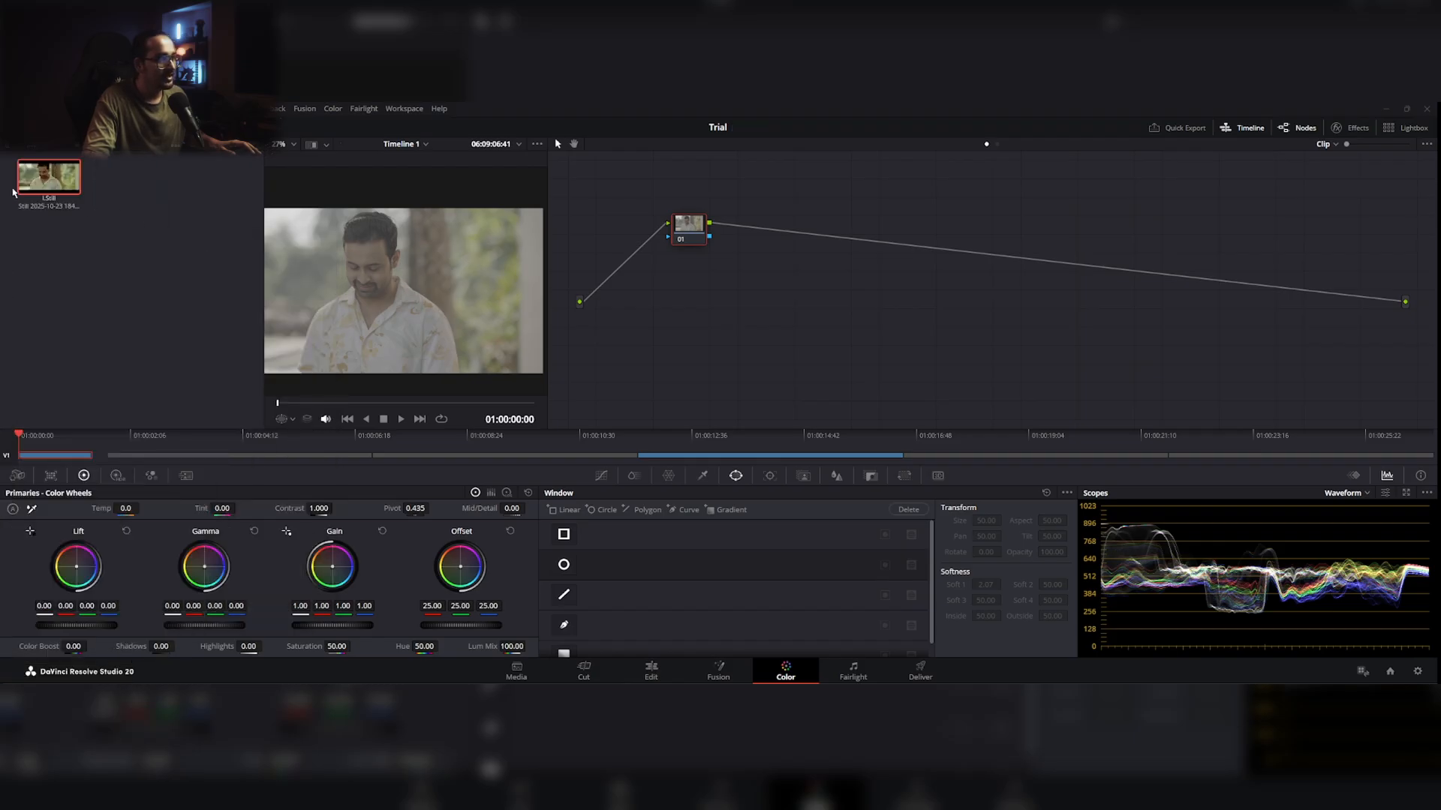
{"action": "left_click_drag", "start_coordinate": [45, 180], "coordinate": [723, 308]}
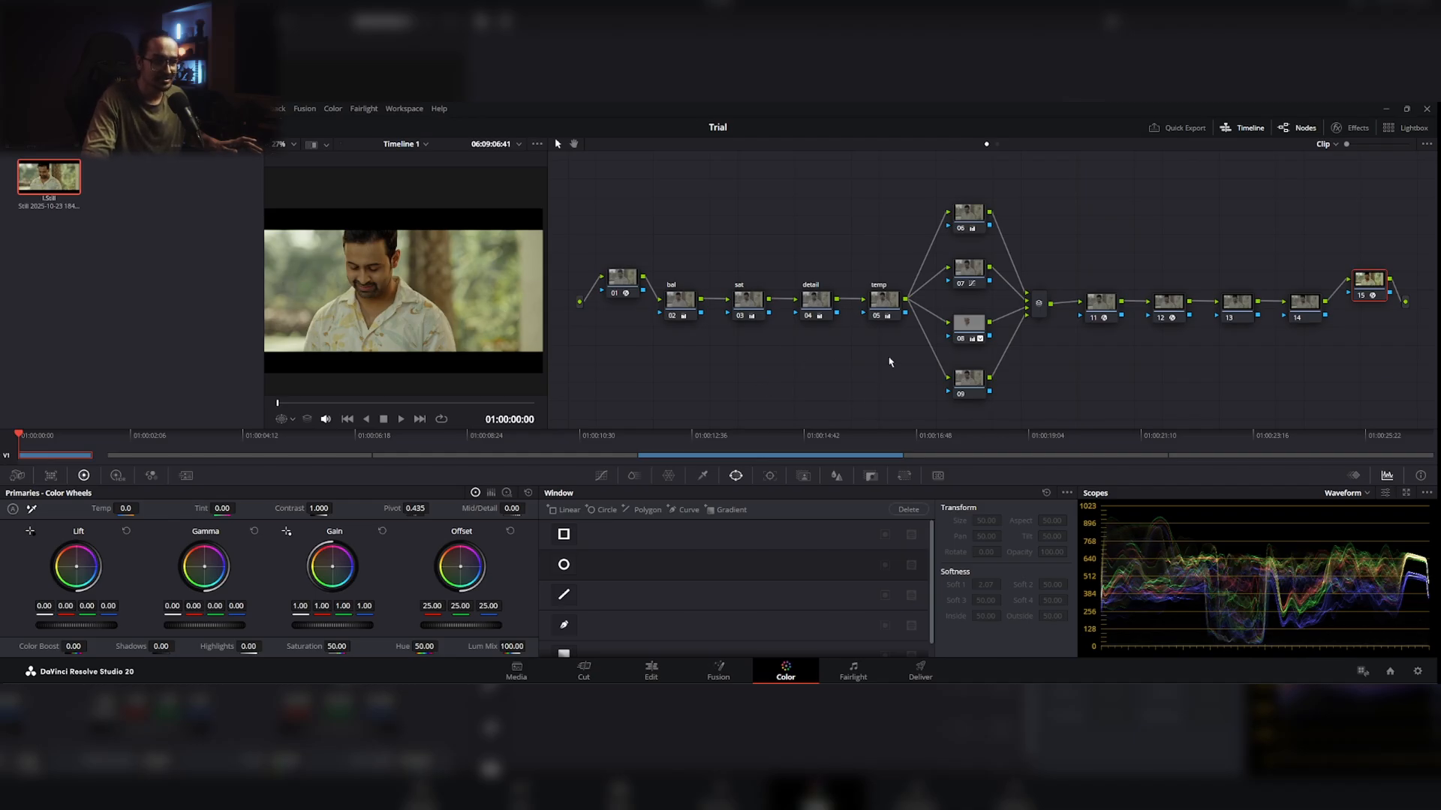
Step: Reset the grades of the bal, sat, detail and temp nodes (02 to 05), keeping the nodes themselves
{"action": "left_click", "coordinate": [684, 307]}
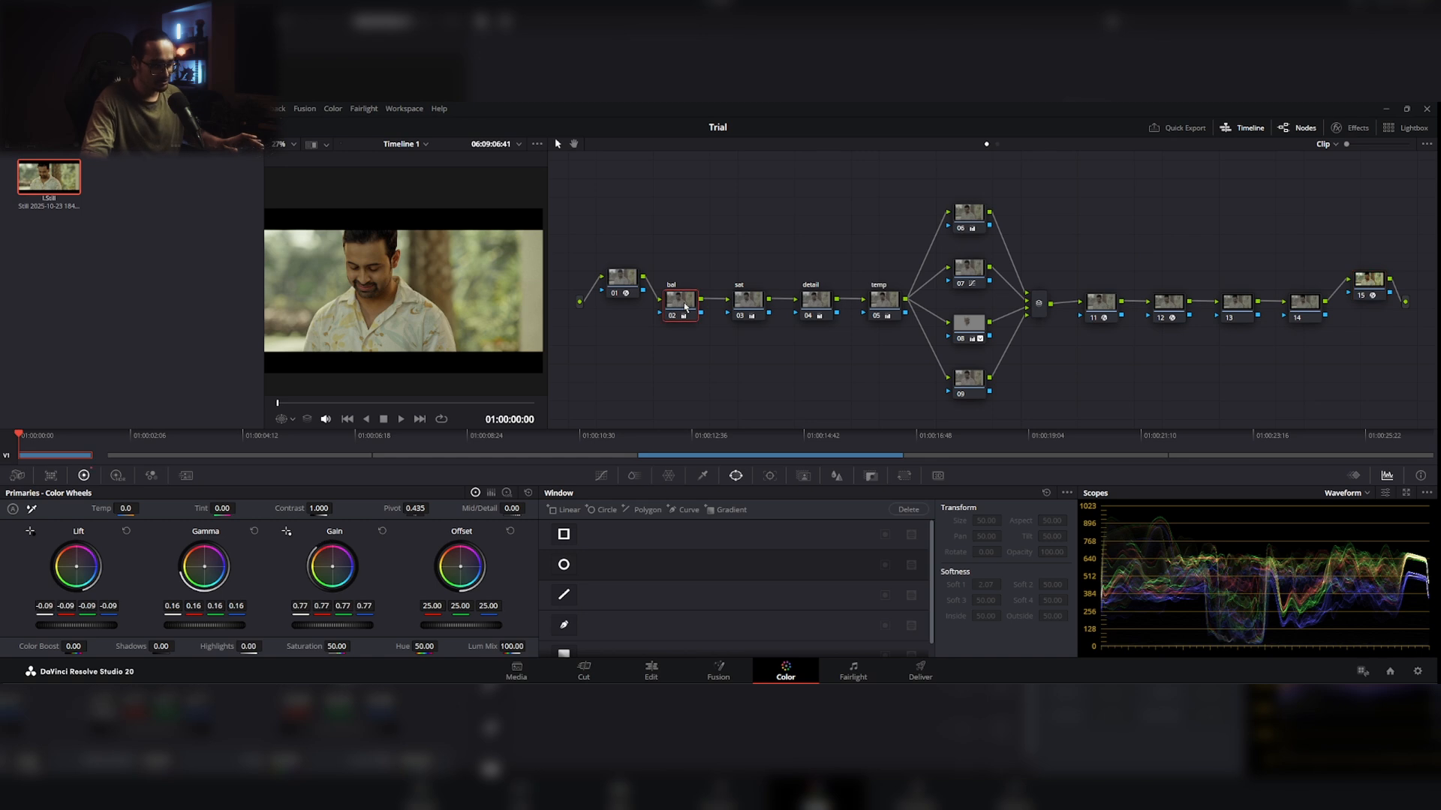
{"action": "right_click", "coordinate": [742, 305]}
{"action": "left_click", "coordinate": [792, 311]}
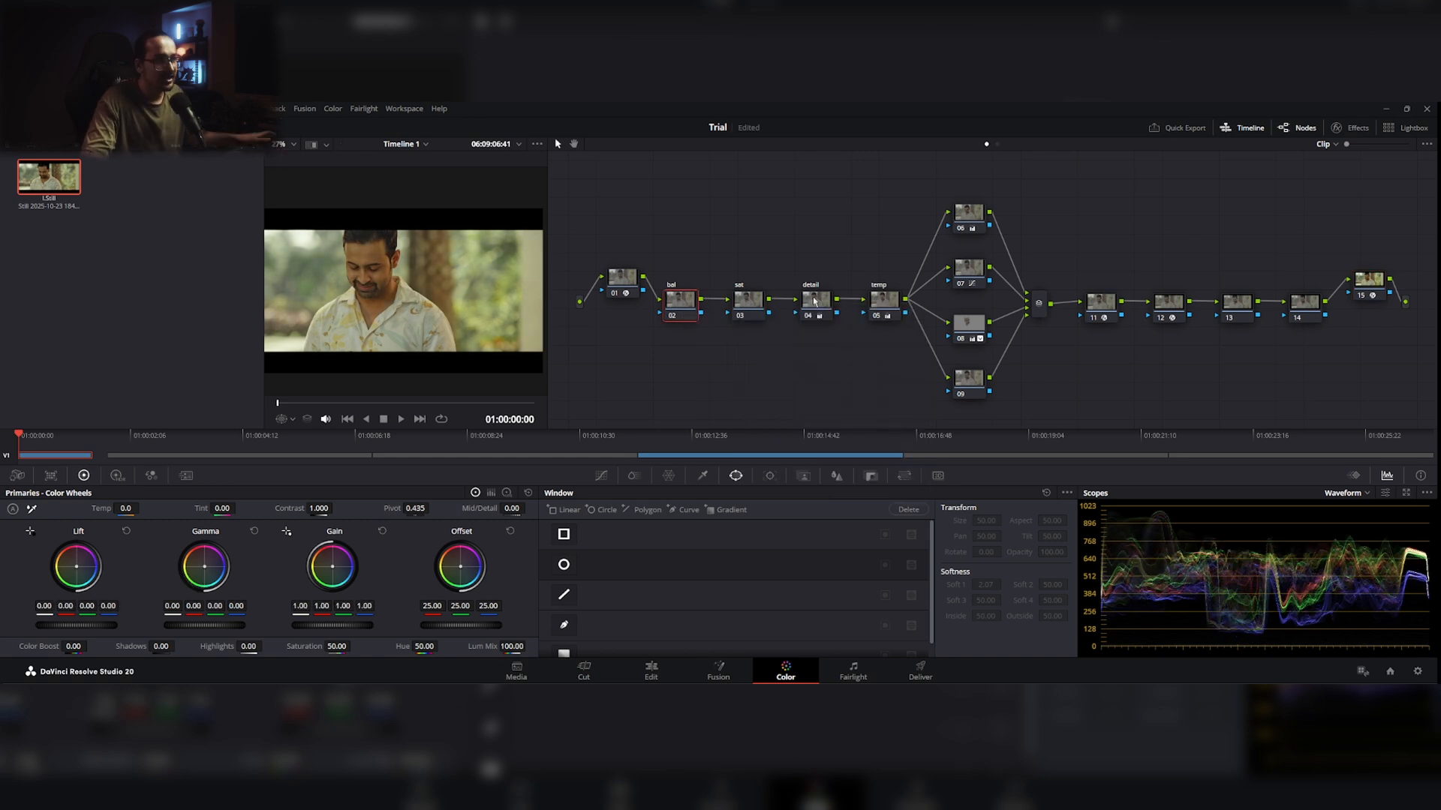
{"action": "left_click", "coordinate": [759, 302]}
{"action": "right_click", "coordinate": [760, 301]}
{"action": "left_click", "coordinate": [801, 310]}
{"action": "left_click", "coordinate": [818, 309]}
{"action": "right_click", "coordinate": [817, 308]}
{"action": "left_click", "coordinate": [848, 309]}
{"action": "left_click", "coordinate": [886, 304]}
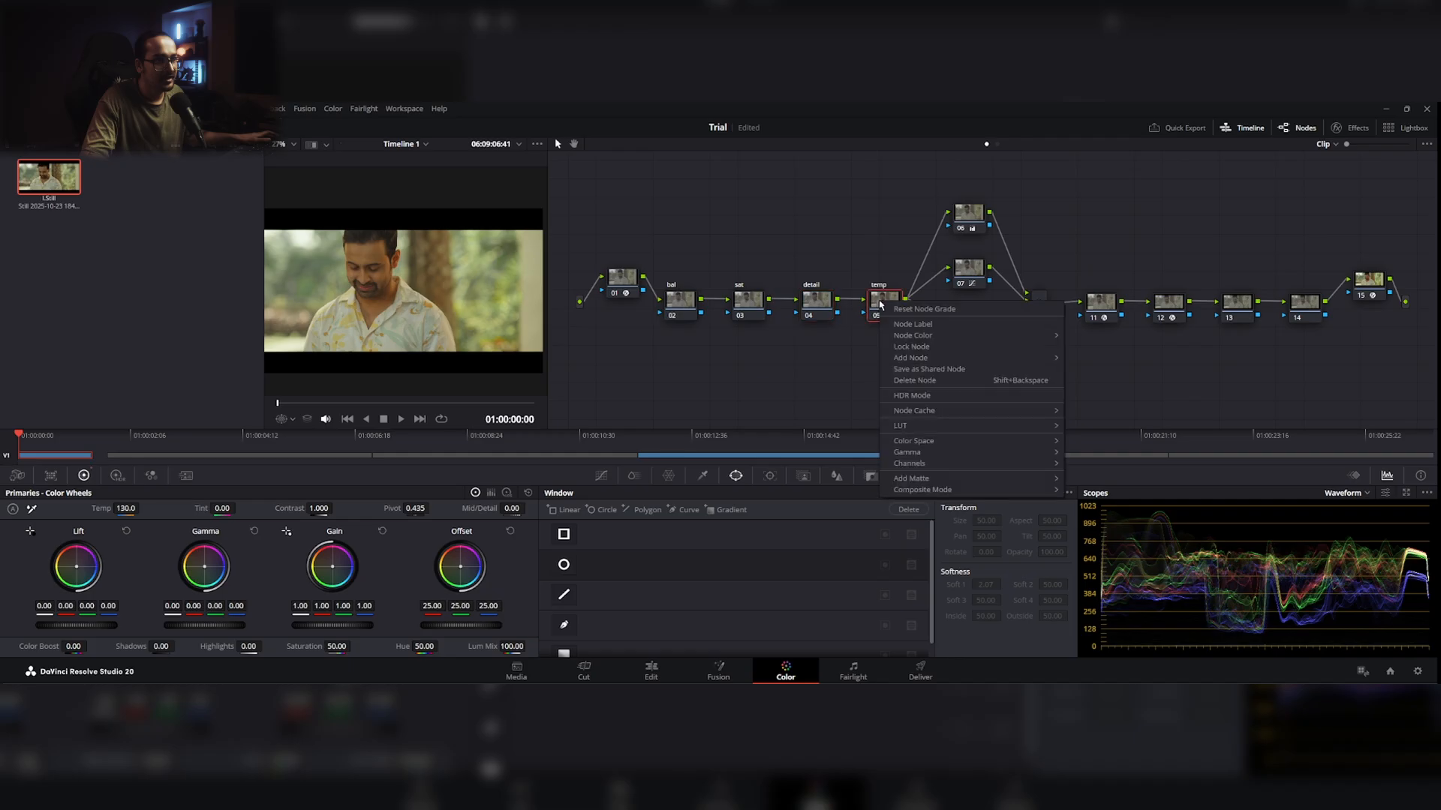
{"action": "right_click", "coordinate": [888, 304]}
{"action": "left_click", "coordinate": [895, 308]}
Step: Reset the grades of the four parallel nodes 06 to 09
{"action": "left_click", "coordinate": [968, 213]}
{"action": "right_click", "coordinate": [969, 214]}
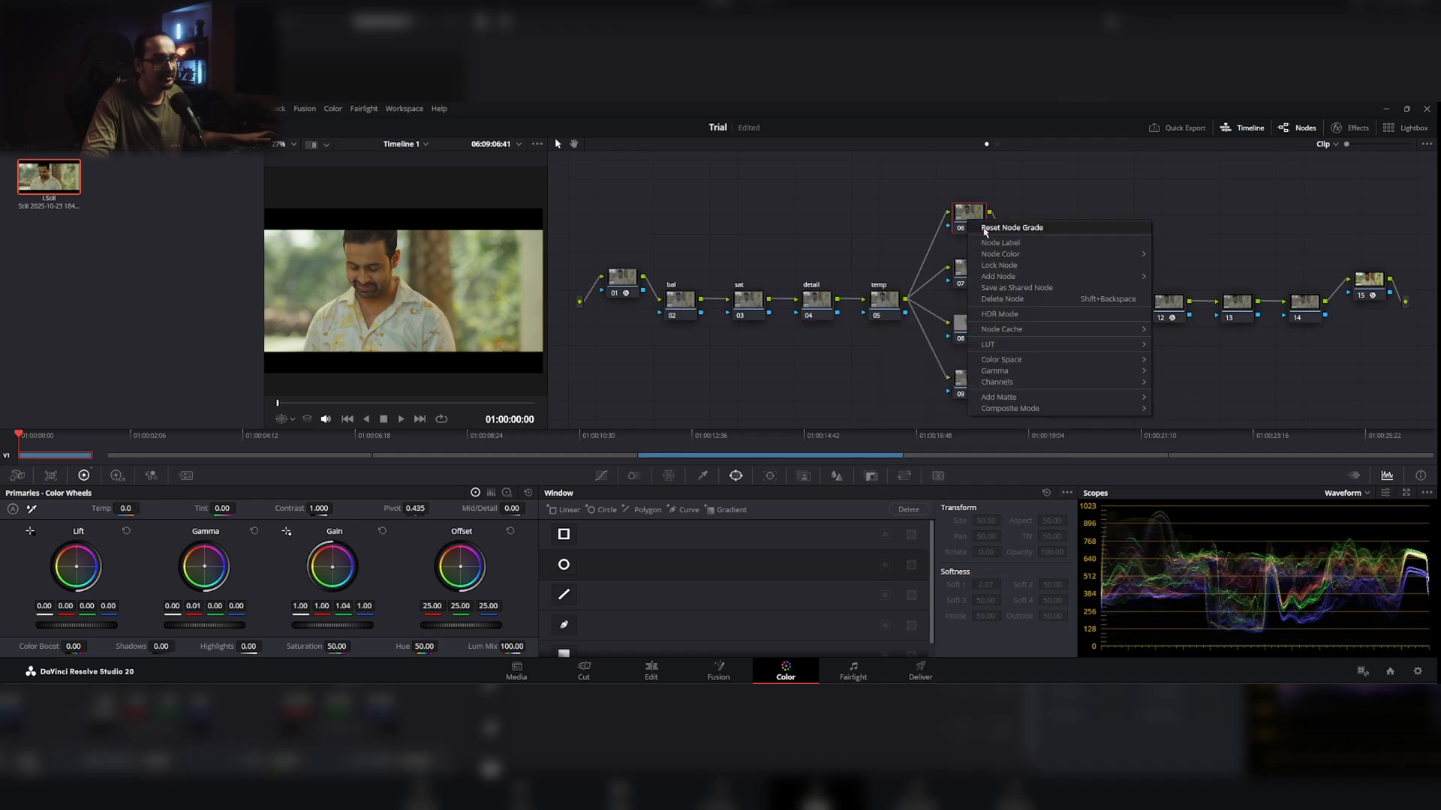
{"action": "left_click", "coordinate": [977, 219]}
{"action": "left_click", "coordinate": [979, 283]}
{"action": "right_click", "coordinate": [980, 285]}
{"action": "left_click", "coordinate": [990, 303]}
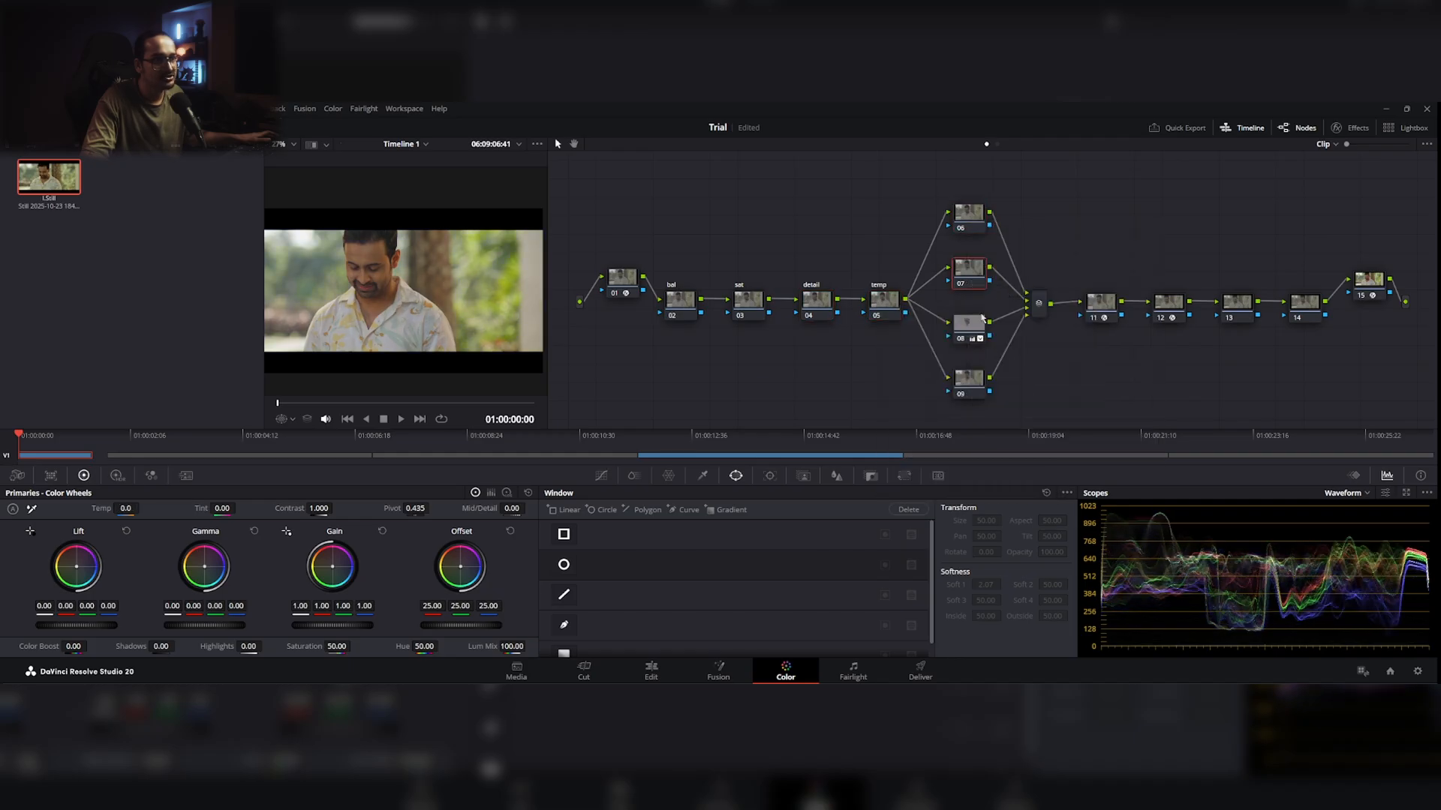
{"action": "left_click", "coordinate": [973, 330]}
{"action": "right_click", "coordinate": [973, 330]}
{"action": "left_click", "coordinate": [998, 335]}
{"action": "left_click", "coordinate": [974, 381]}
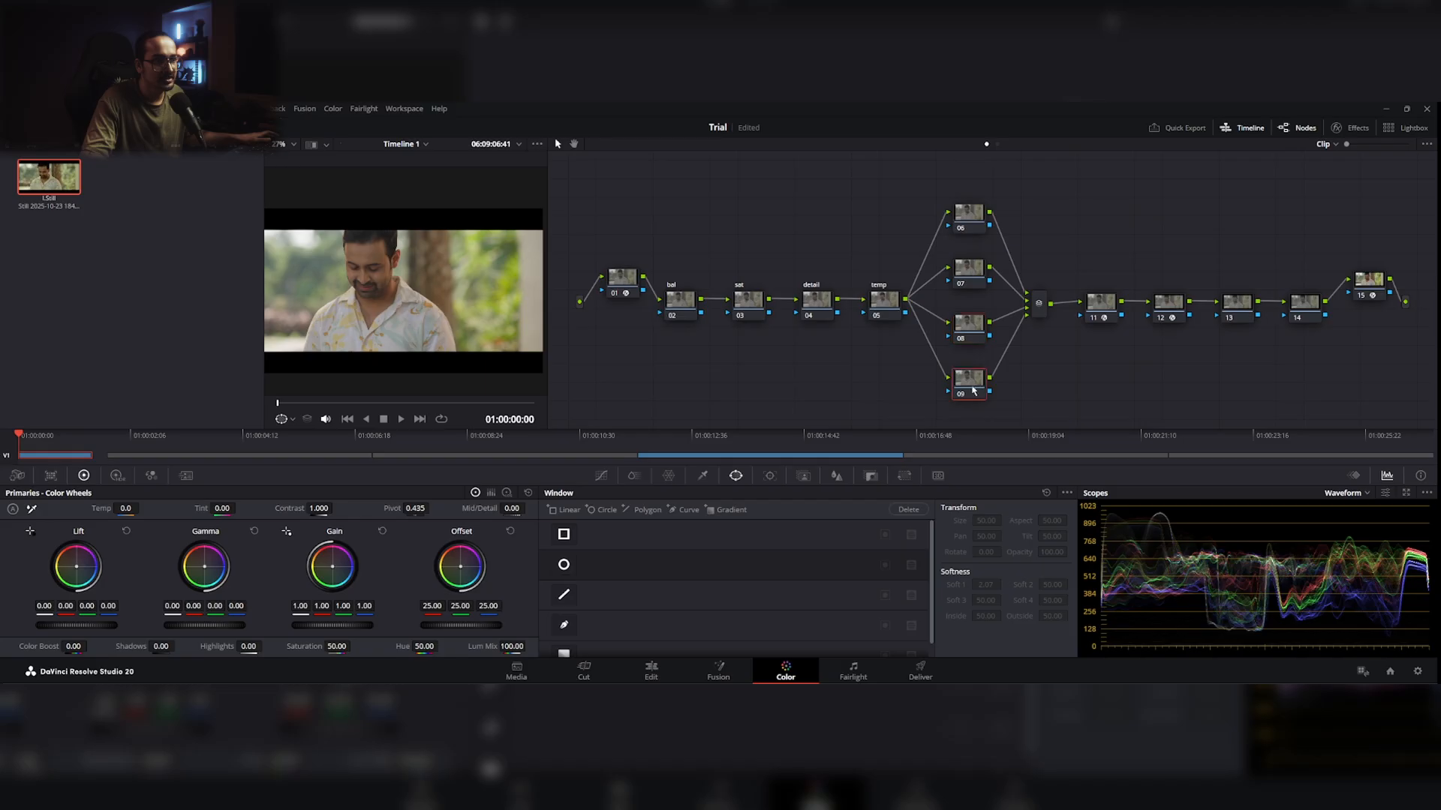
{"action": "right_click", "coordinate": [975, 387]}
{"action": "left_click", "coordinate": [1005, 391]}
Step: Reset nodes 11 and 12 to clear the film grain and Film Look Creator effects
{"action": "left_click", "coordinate": [1105, 303]}
{"action": "right_click", "coordinate": [1107, 305]}
{"action": "left_click", "coordinate": [1124, 315]}
{"action": "left_click", "coordinate": [1168, 301]}
{"action": "right_click", "coordinate": [1175, 304]}
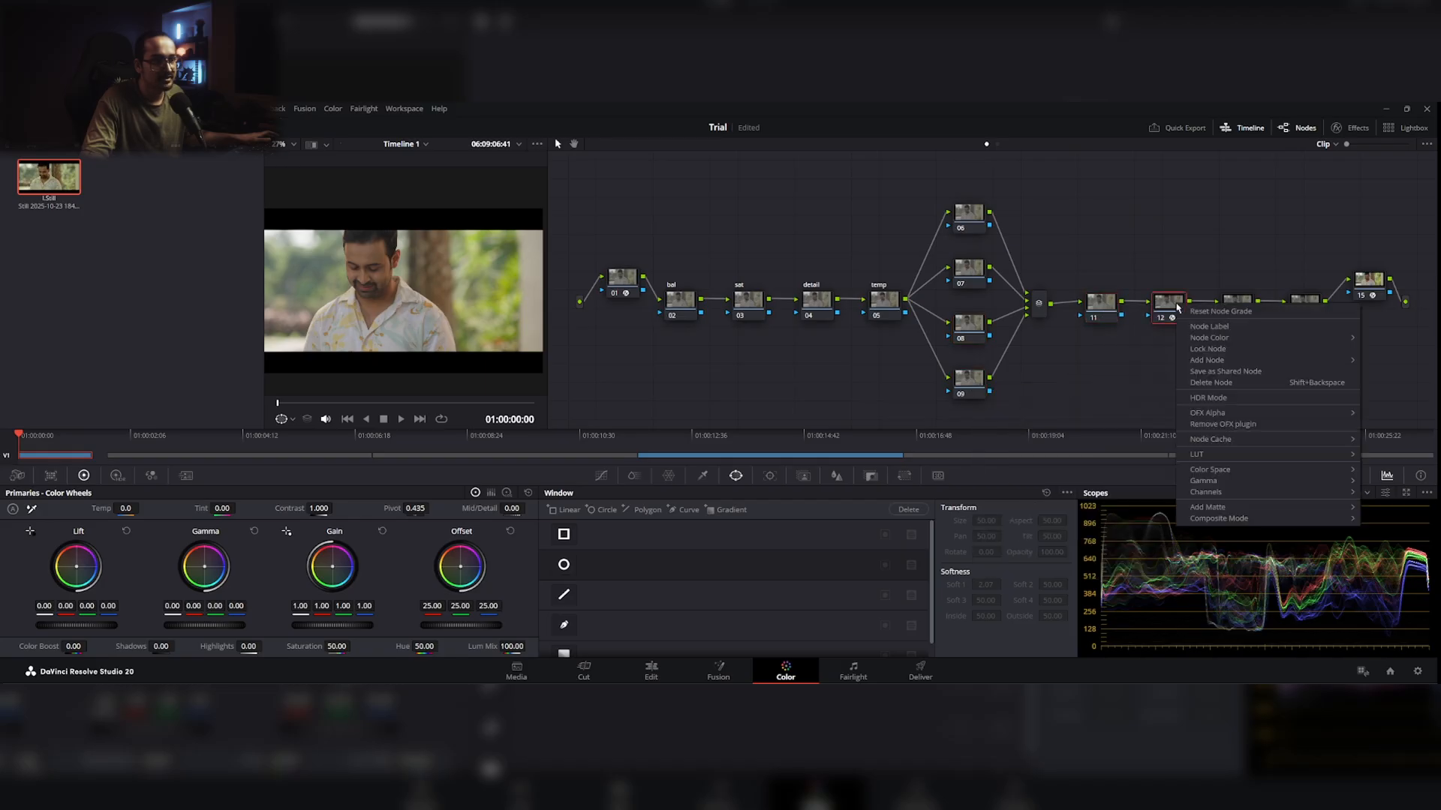
{"action": "left_click", "coordinate": [1206, 313]}
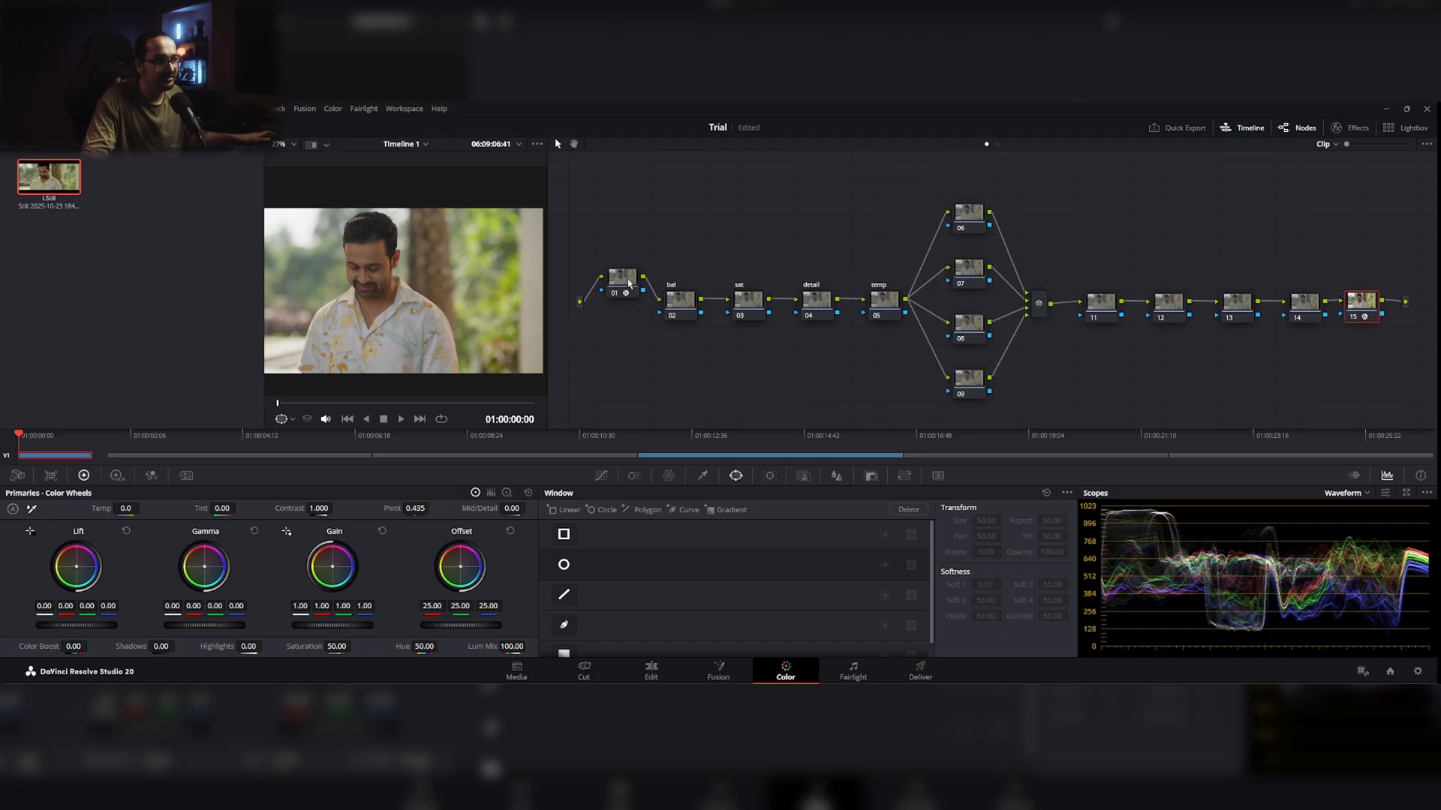
Step: Reset the input color space and input gamma of node 01's Color Space Transform to Use timeline
{"action": "left_click_drag", "start_coordinate": [629, 283], "coordinate": [626, 345]}
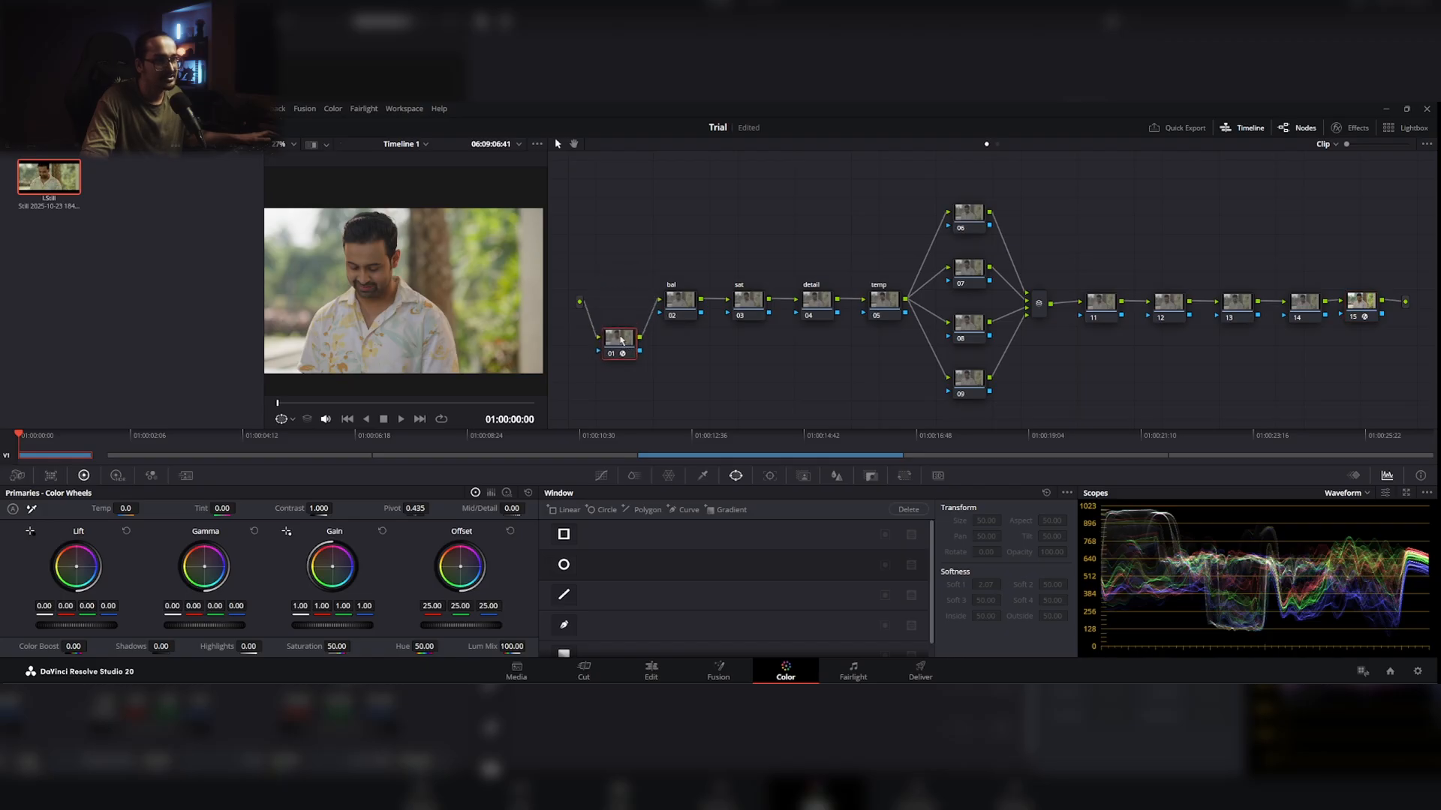
{"action": "left_click", "coordinate": [1355, 129]}
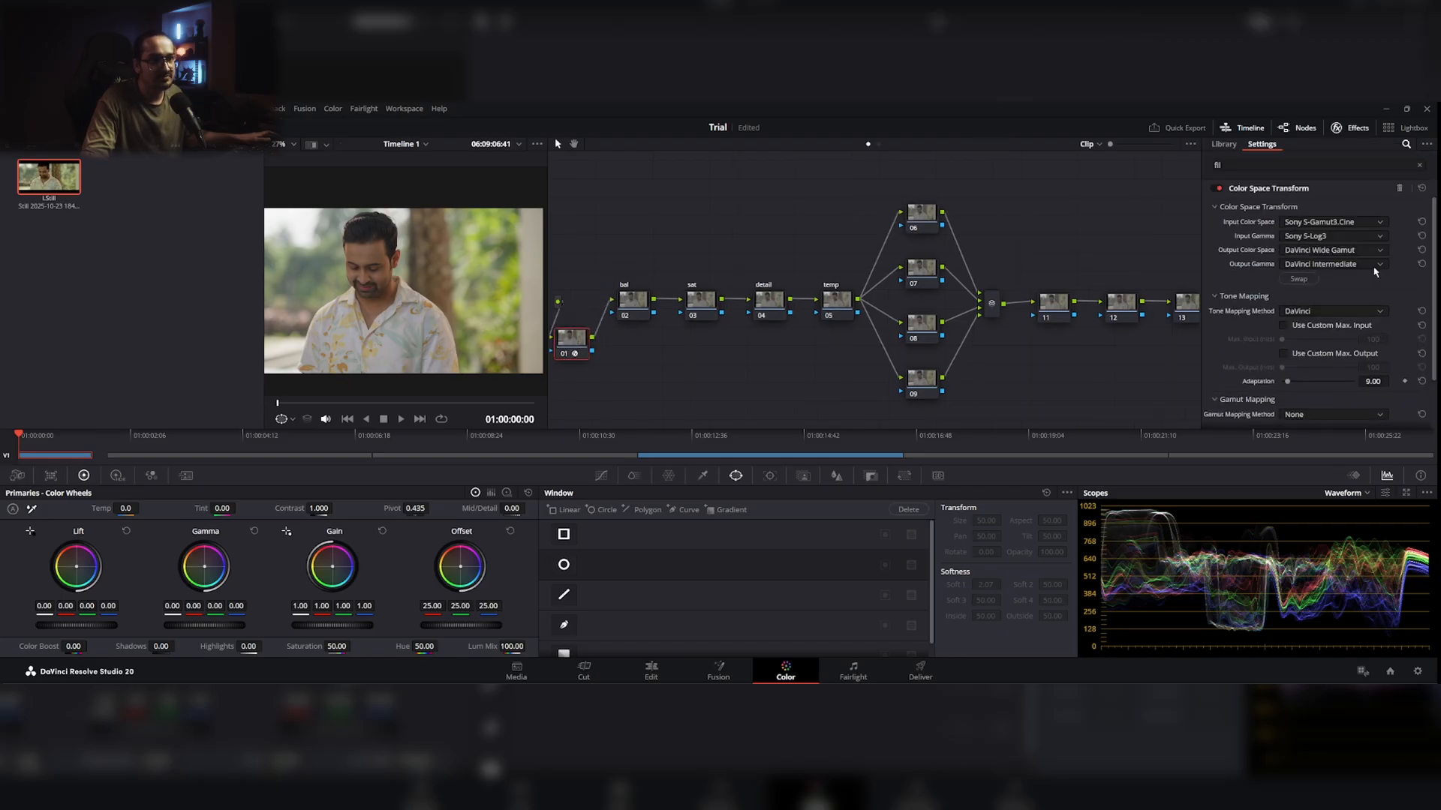
{"action": "left_click", "coordinate": [1421, 222]}
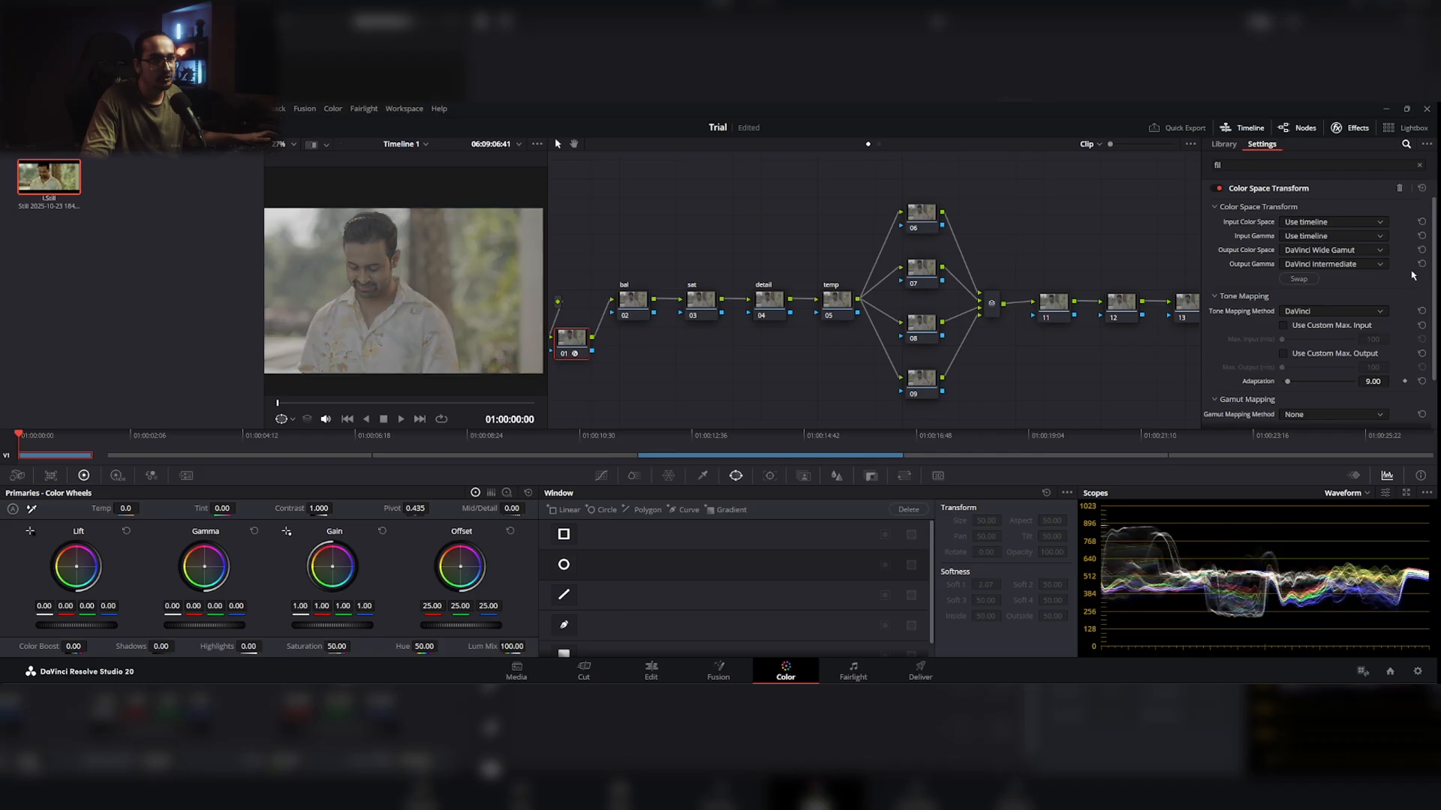
{"action": "left_click_drag", "start_coordinate": [576, 353], "coordinate": [593, 368]}
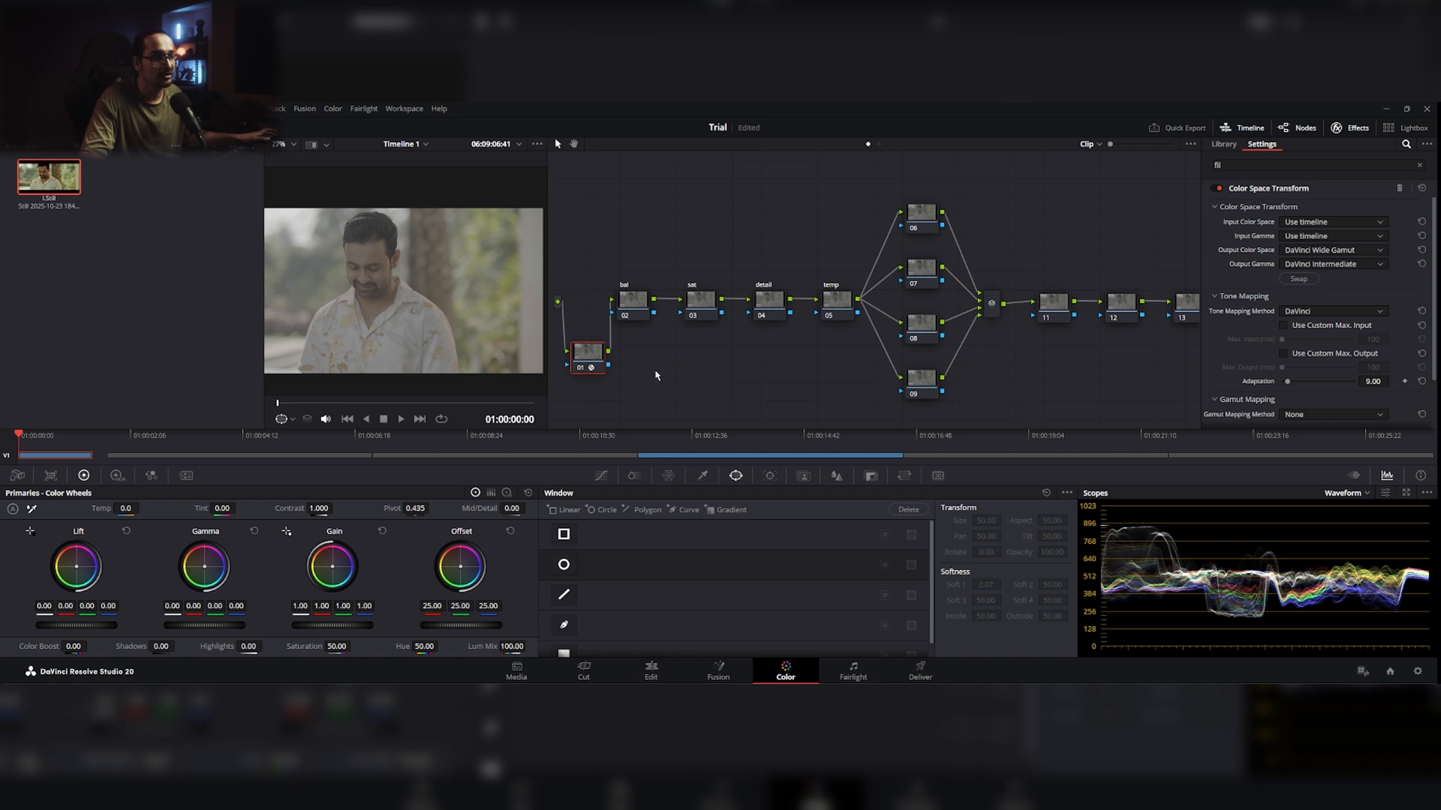
{"action": "mouse_move", "coordinate": [593, 353]}
{"action": "left_mouse_down"}
{"action": "mouse_move", "coordinate": [596, 378]}
{"action": "mouse_move", "coordinate": [598, 255]}
{"action": "mouse_move", "coordinate": [601, 378]}
{"action": "left_mouse_up"}
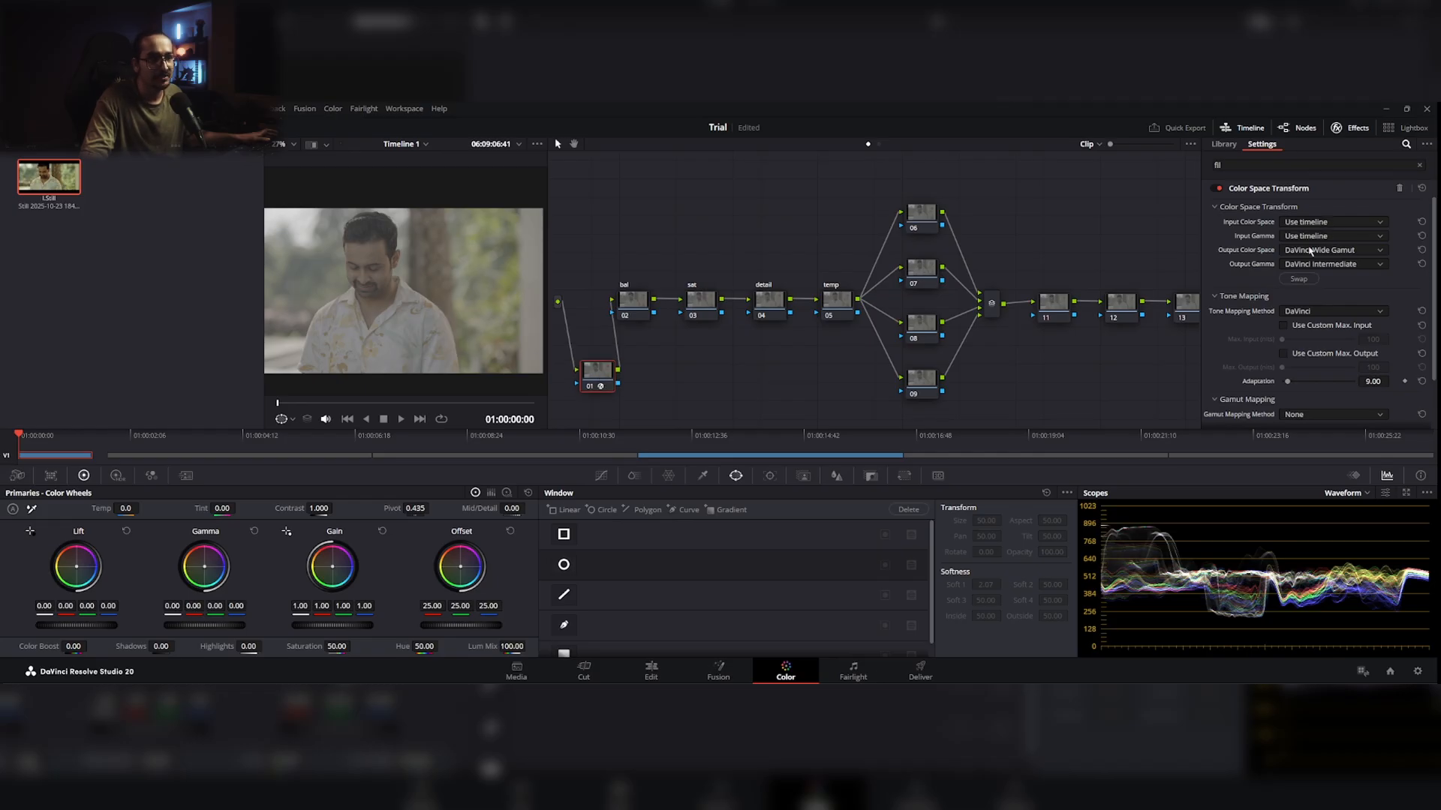
Step: Grab a still of the cleared node tree, export it as a PNG named Tree and select its .drx file in the EP4 folder
{"action": "right_click", "coordinate": [388, 261]}
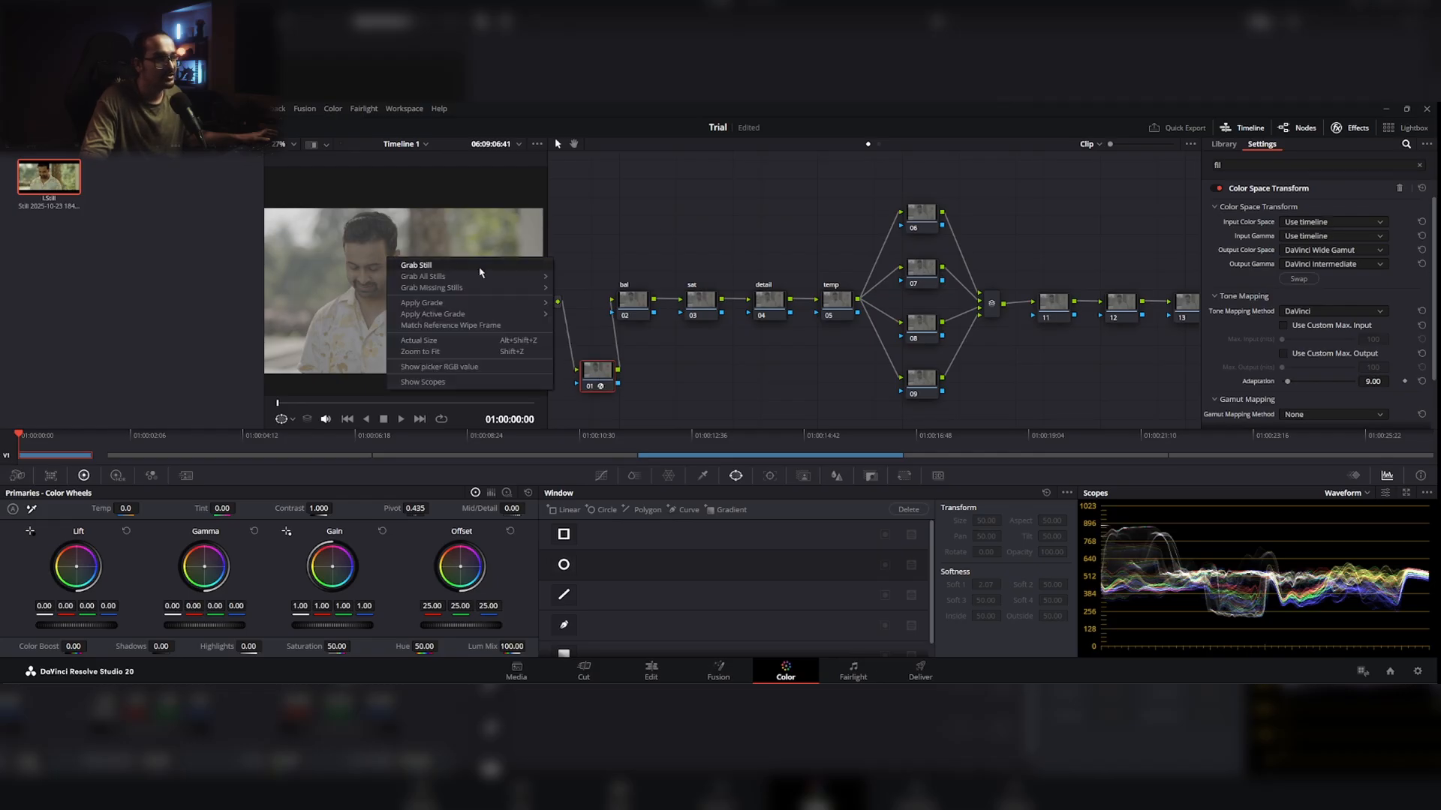
{"action": "left_click", "coordinate": [473, 265]}
{"action": "right_click", "coordinate": [40, 178]}
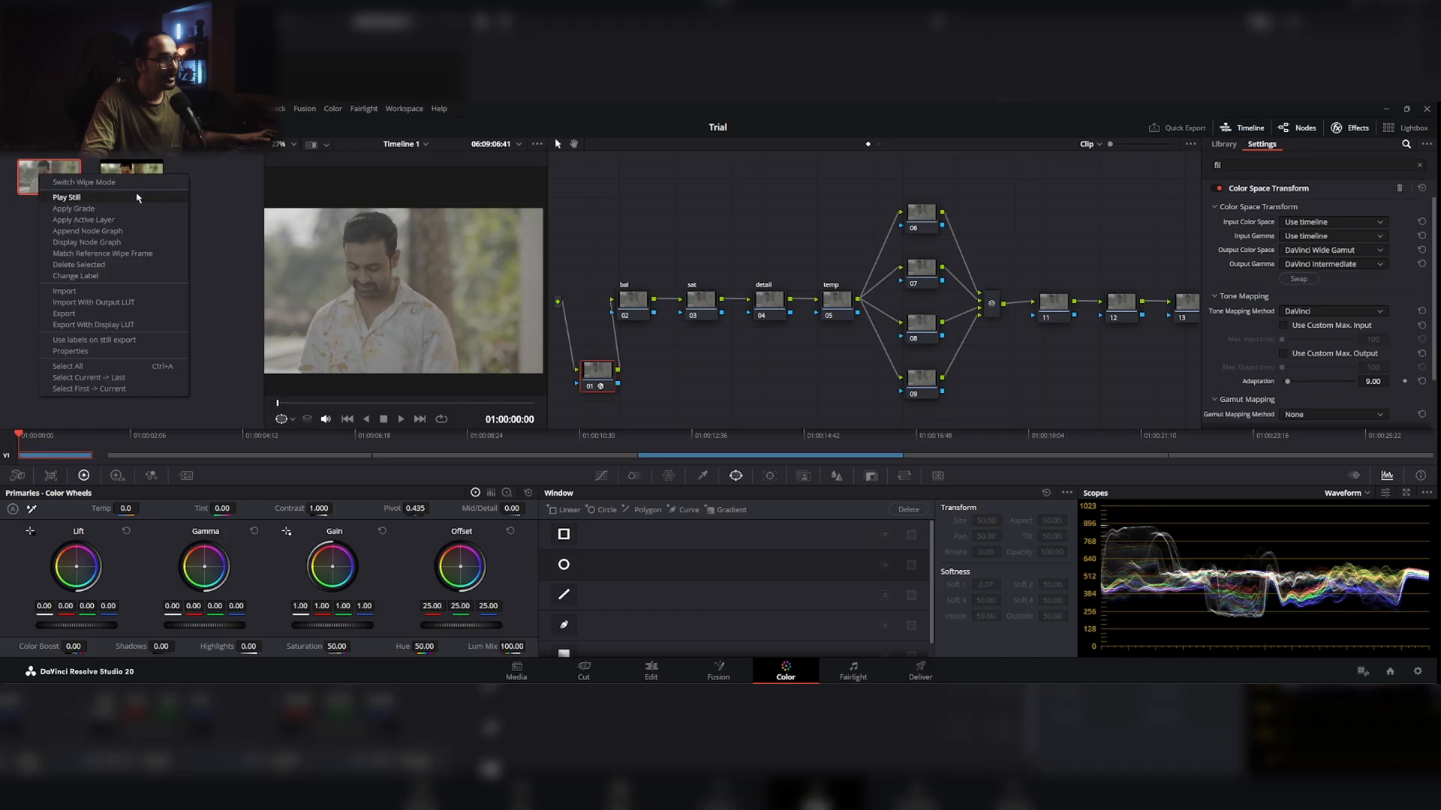
{"action": "left_click", "coordinate": [107, 322]}
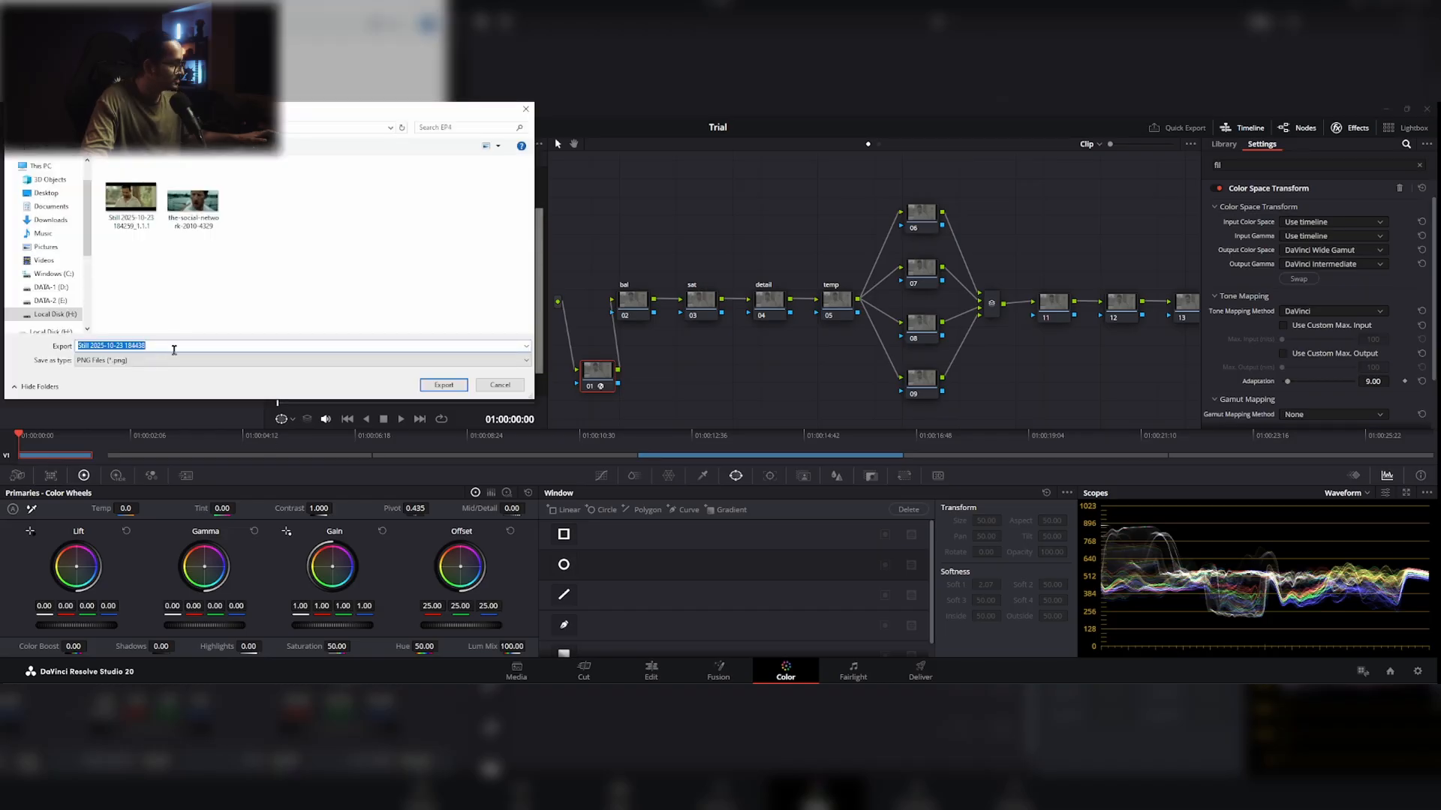
{"action": "type", "text": "Tree"}
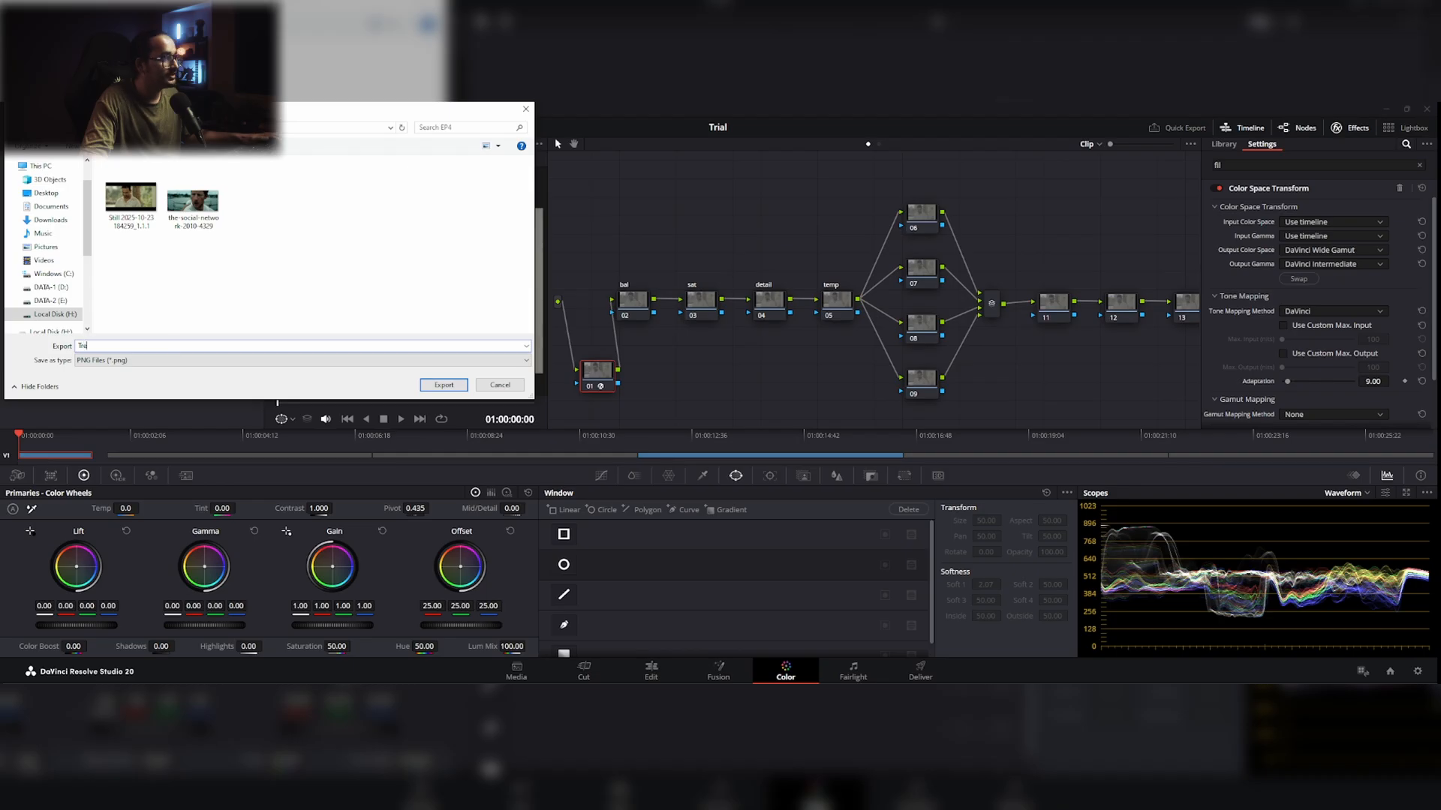
{"action": "left_click", "coordinate": [443, 385]}
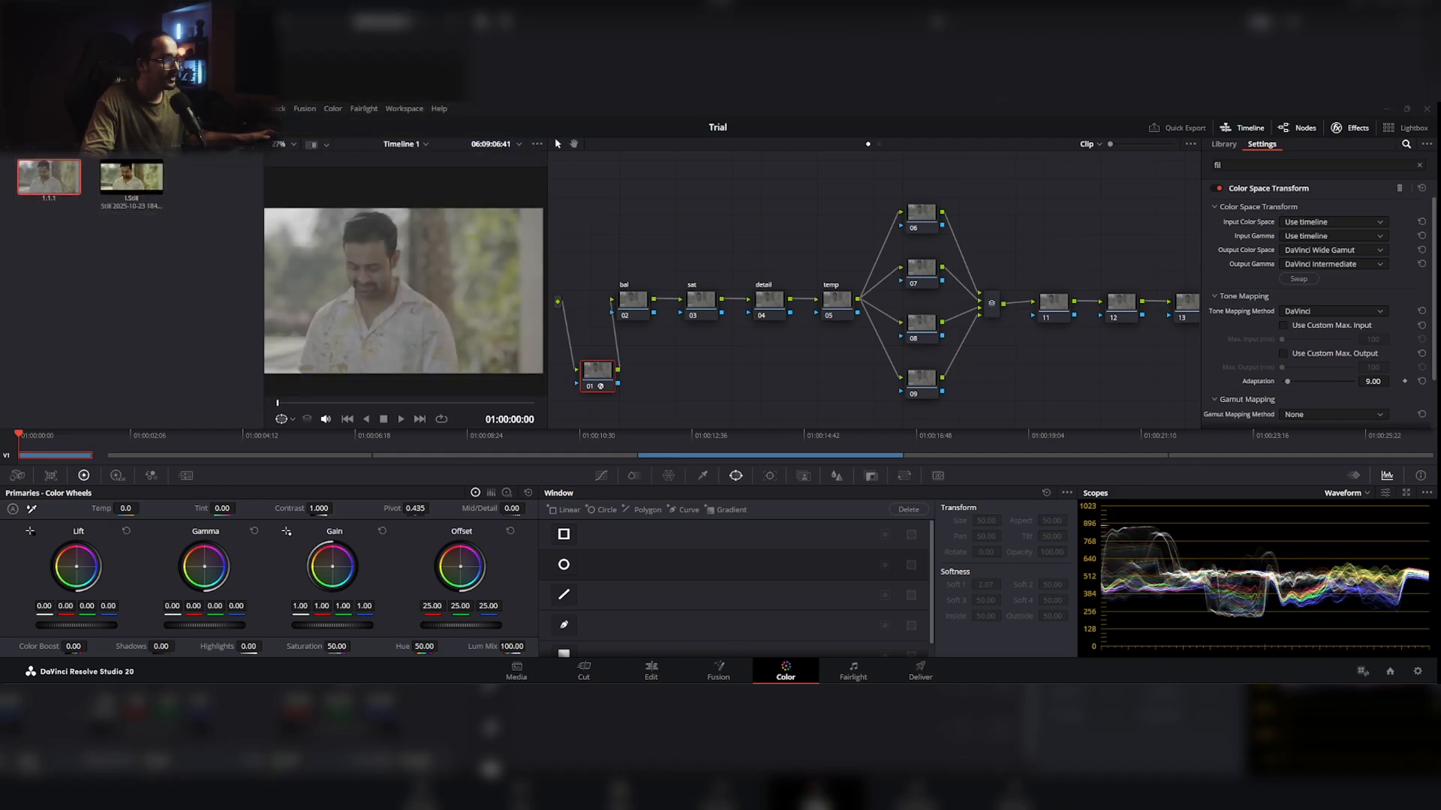
{"action": "key", "text": "alt+Tab"}
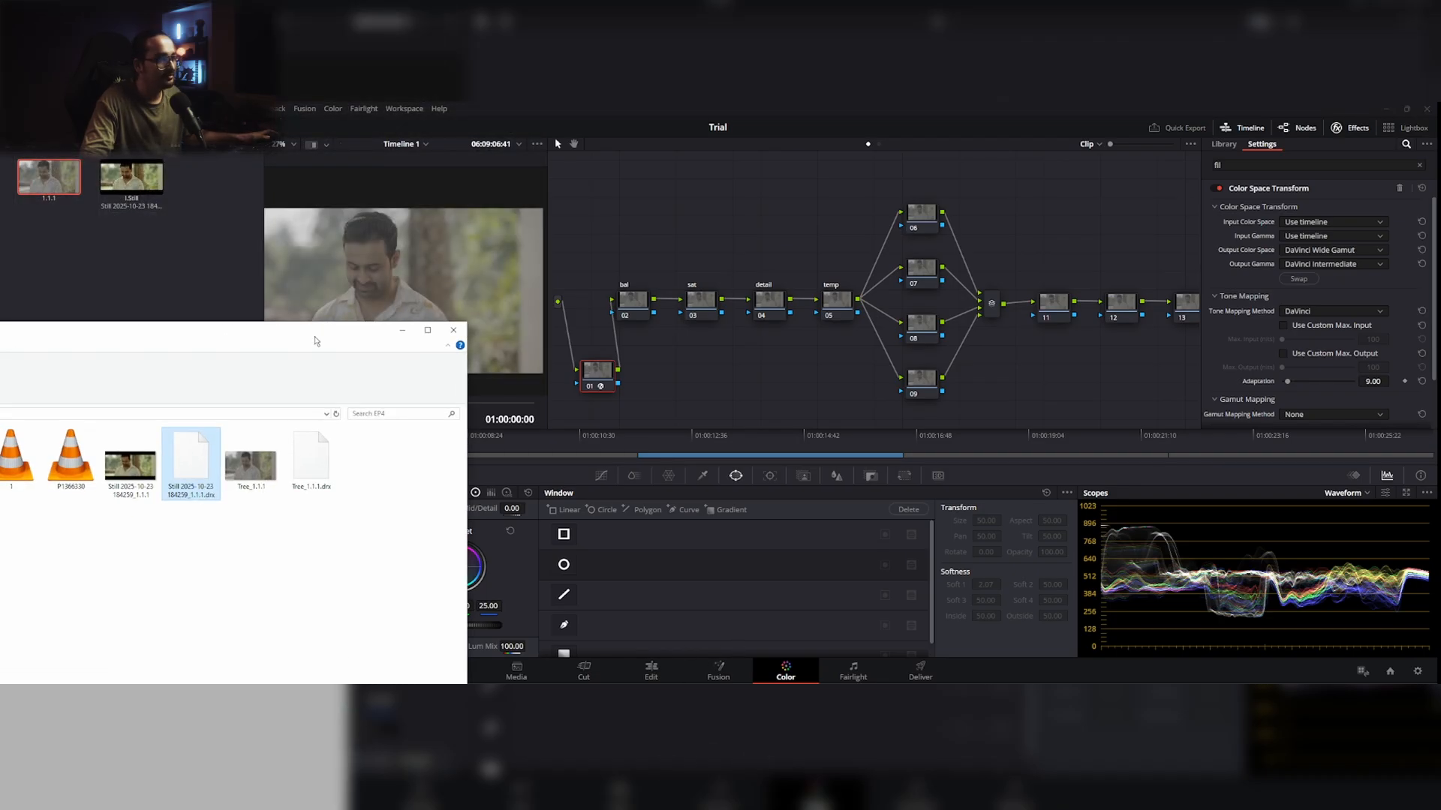
{"action": "left_click", "coordinate": [314, 465]}
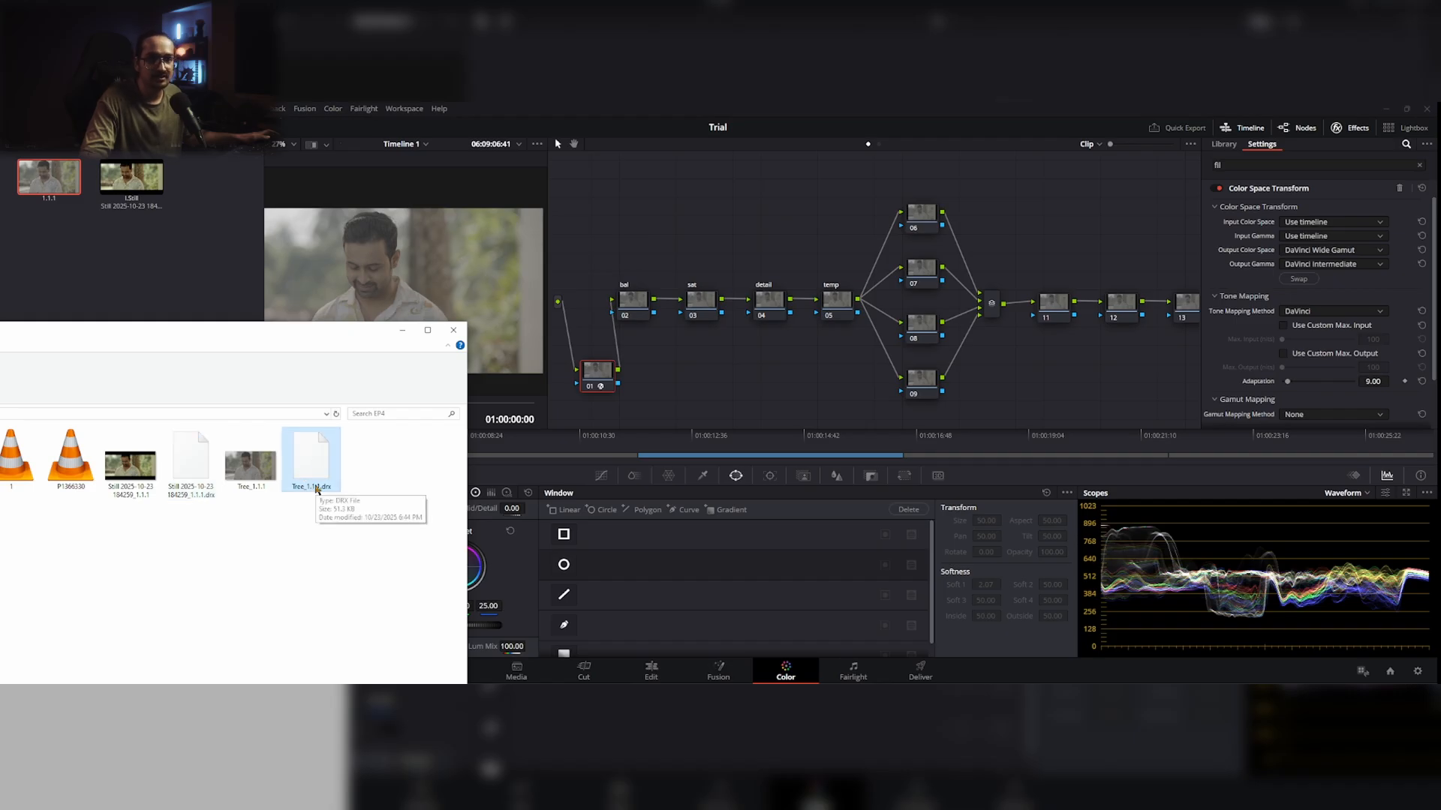
Step: Delete both stills from the gallery and reset all grades and nodes of the clip
{"action": "left_click_drag", "start_coordinate": [250, 333], "coordinate": [40, 349]}
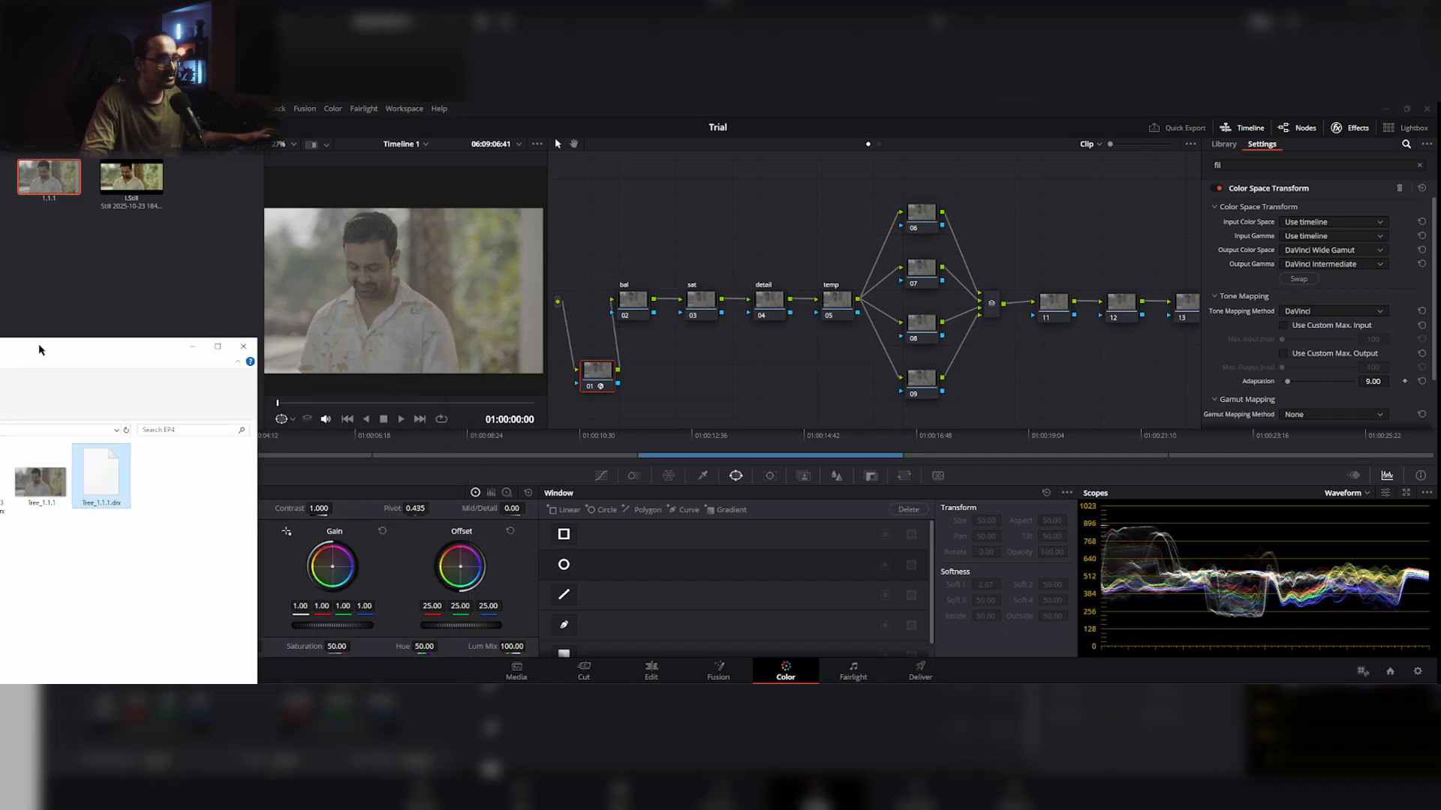
{"action": "left_click", "coordinate": [112, 252]}
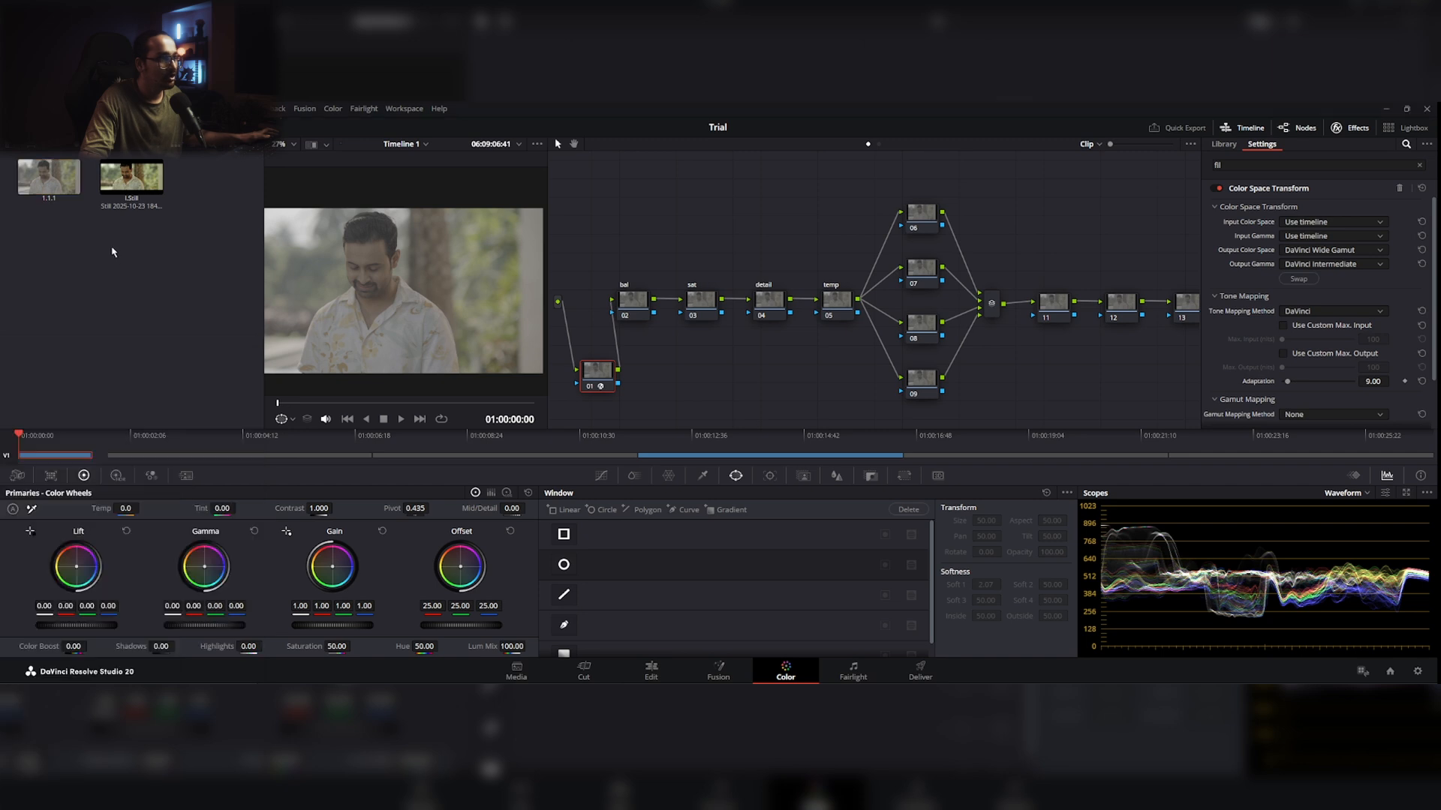
{"action": "left_click", "coordinate": [64, 182]}
{"action": "key", "text": "Delete"}
{"action": "left_click", "coordinate": [64, 182]}
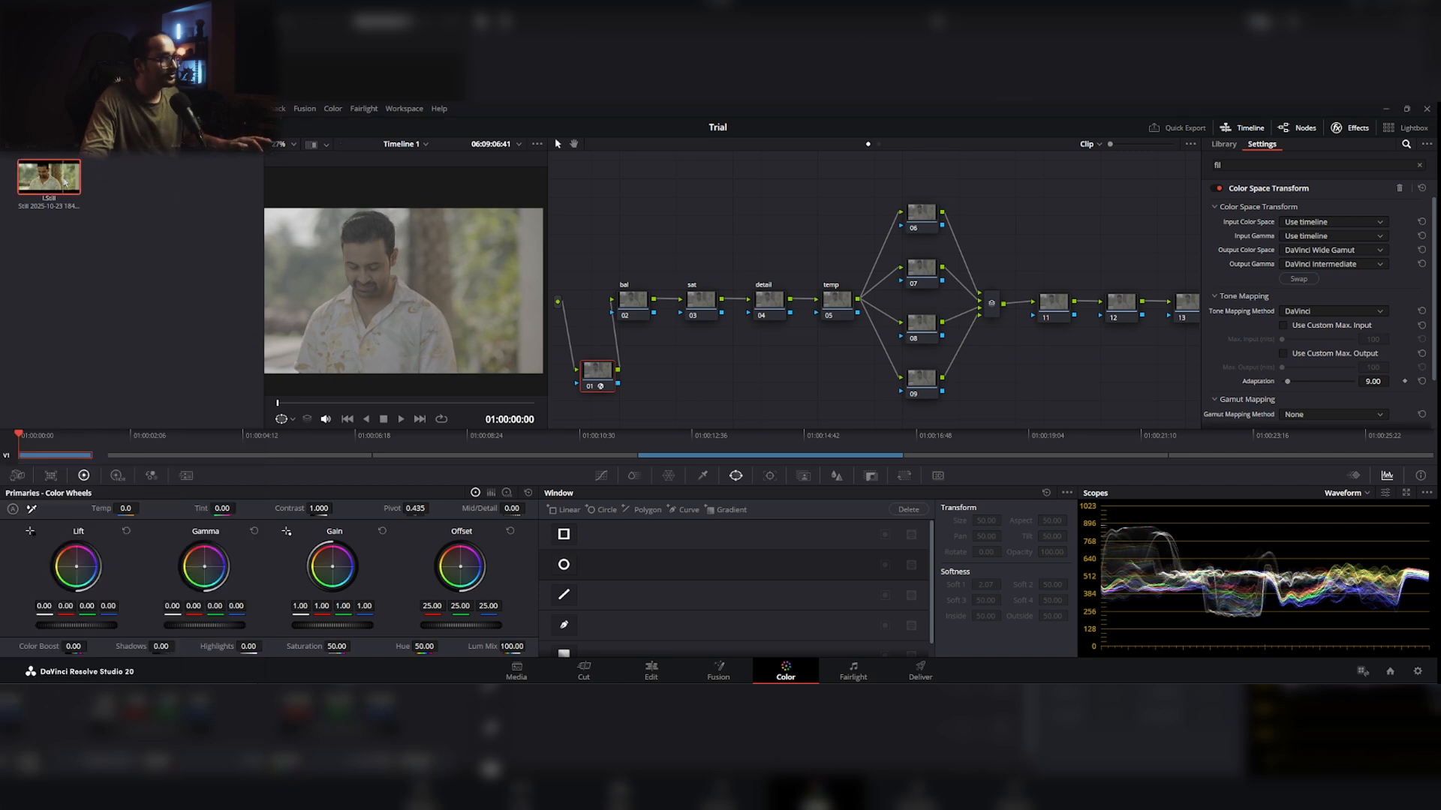
{"action": "key", "text": "Delete"}
{"action": "right_click", "coordinate": [753, 219]}
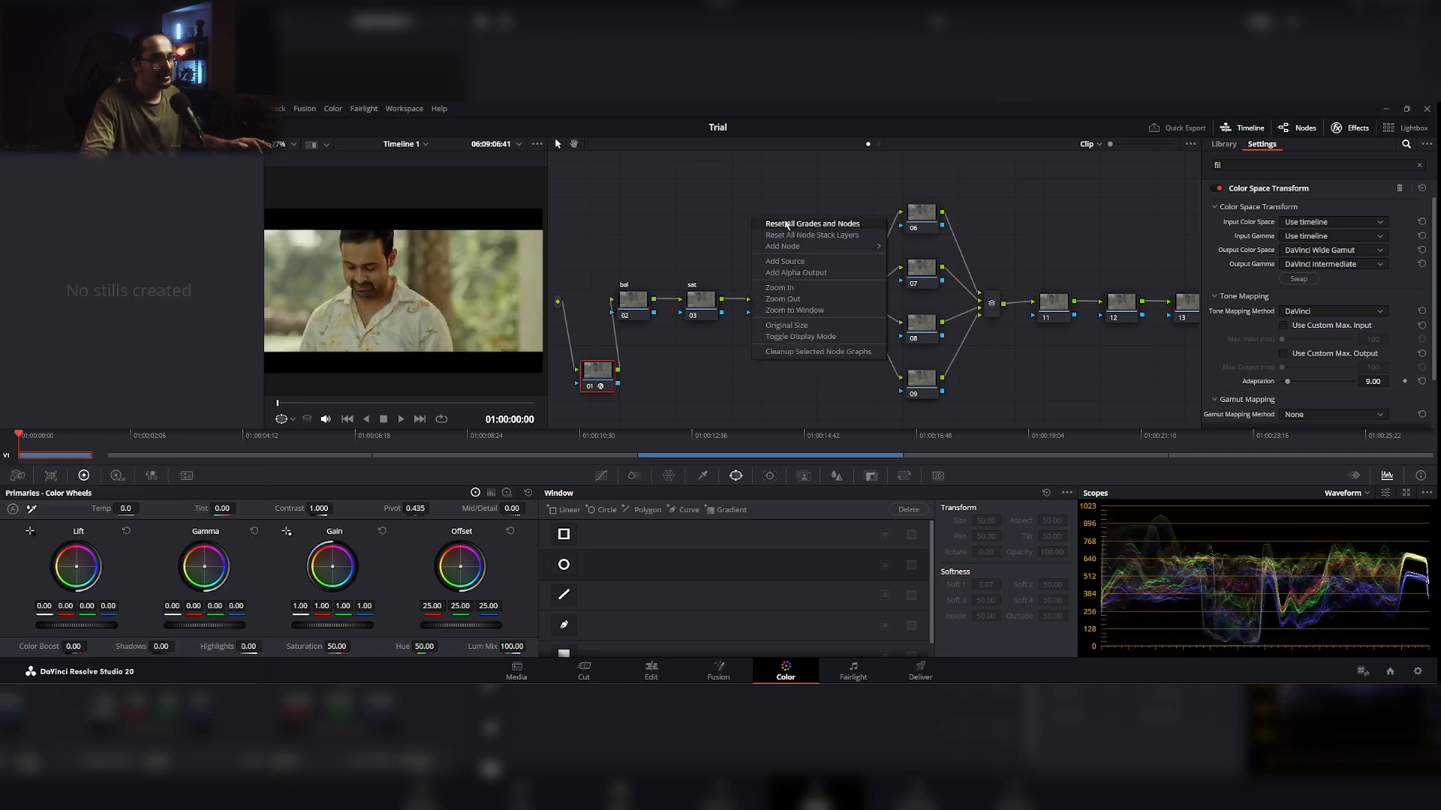
{"action": "left_click", "coordinate": [787, 224]}
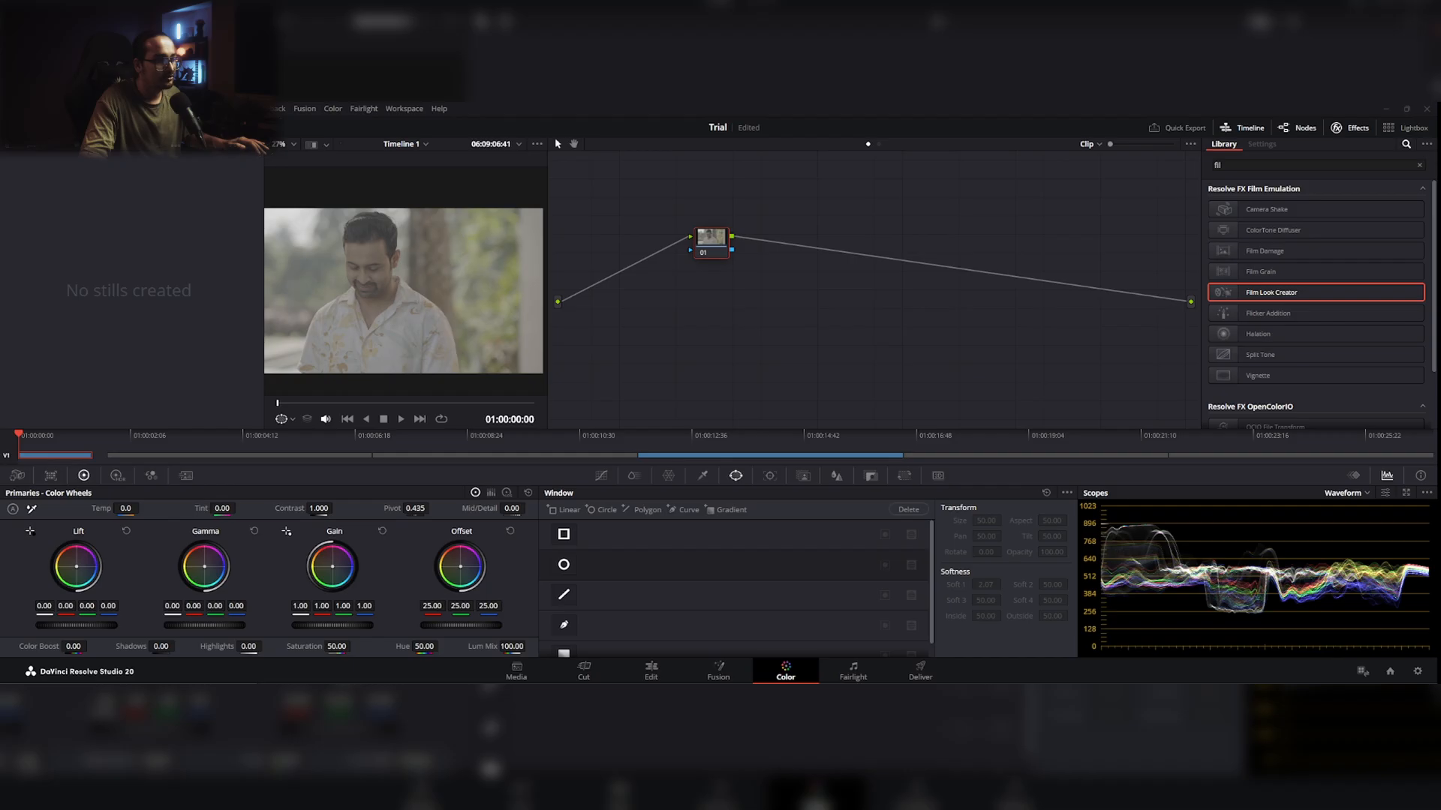
Step: Import Tree_1.1.1.drx from the EP4 folder into the gallery and apply the imported still's node tree to the clip
{"action": "key", "text": "alt+Tab"}
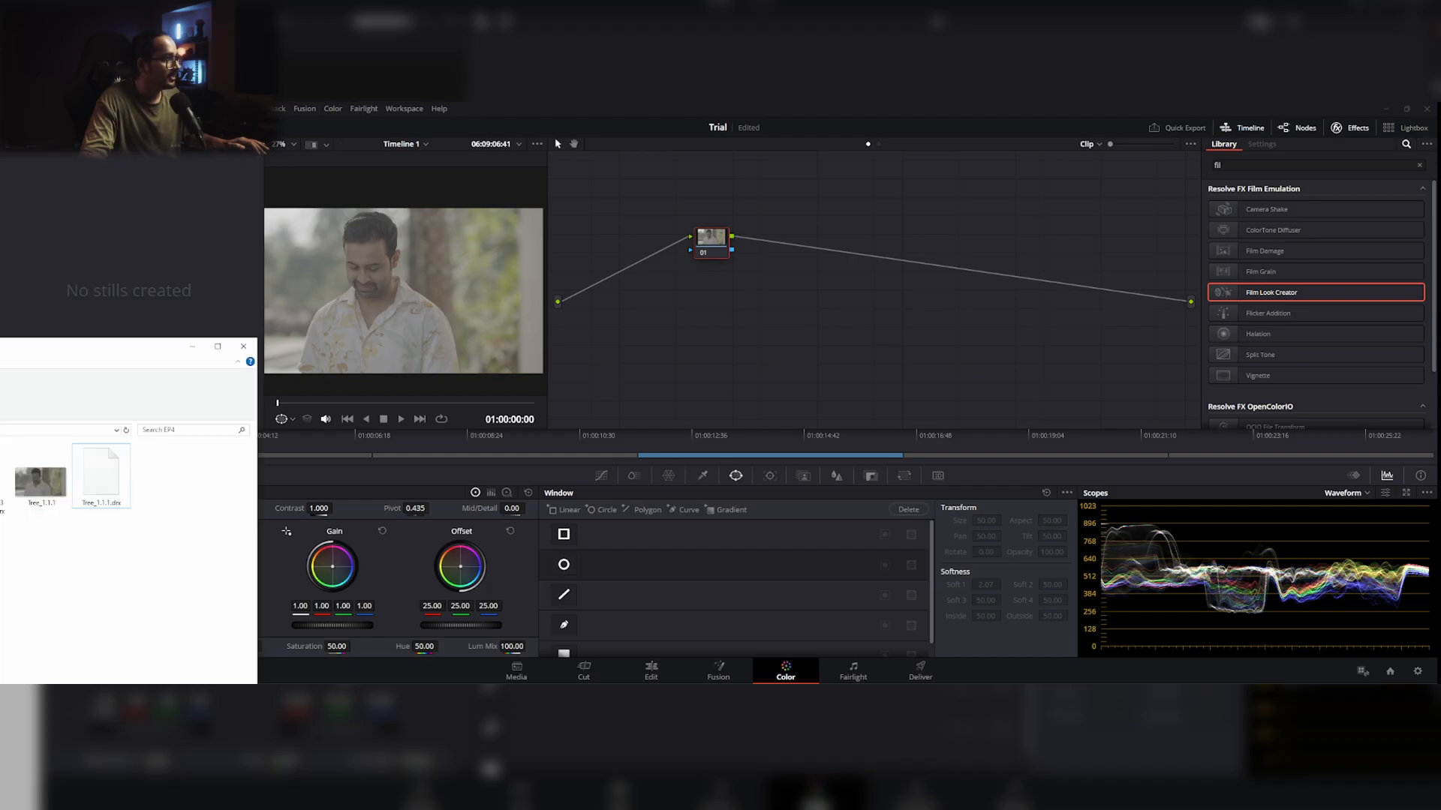
{"action": "left_click_drag", "start_coordinate": [136, 341], "coordinate": [136, 353]}
{"action": "left_click_drag", "start_coordinate": [104, 488], "coordinate": [154, 271]}
{"action": "key", "text": "alt+Tab"}
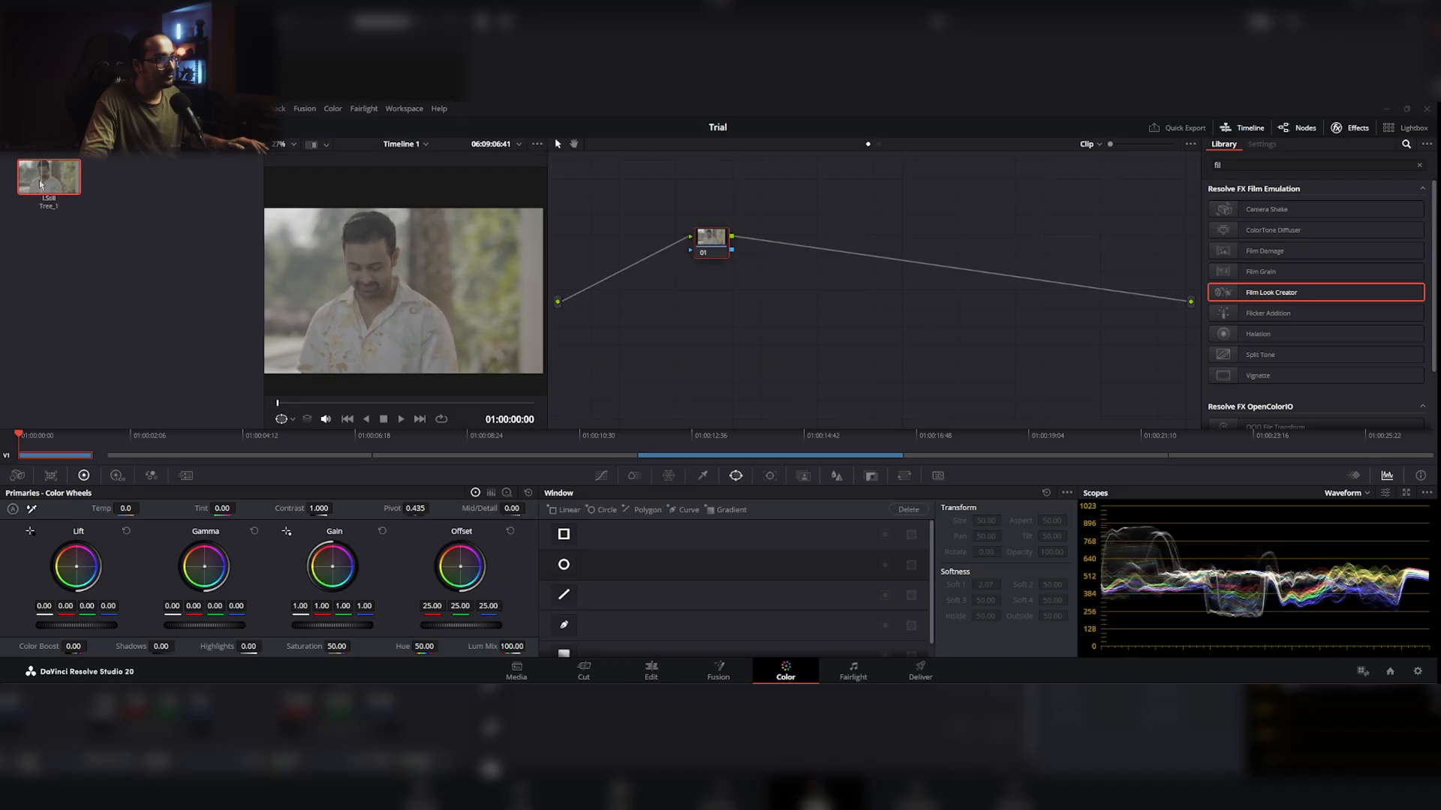
{"action": "left_click_drag", "start_coordinate": [39, 182], "coordinate": [719, 342]}
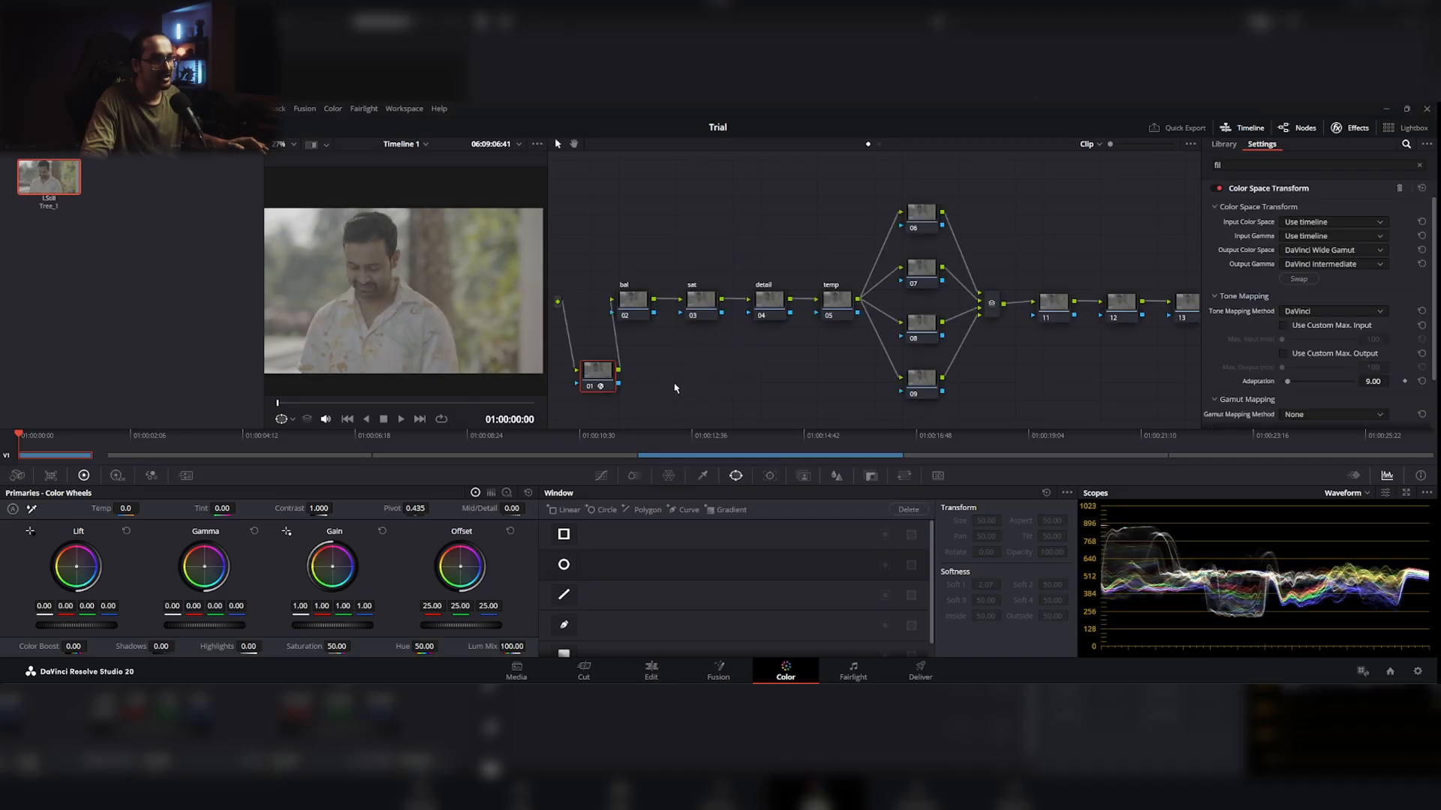
Step: Set the input color space of node 01's Color Space Transform to Sony S-Gamut3.Cine and its input gamma to Sony S-Log3
{"action": "left_click", "coordinate": [1369, 226]}
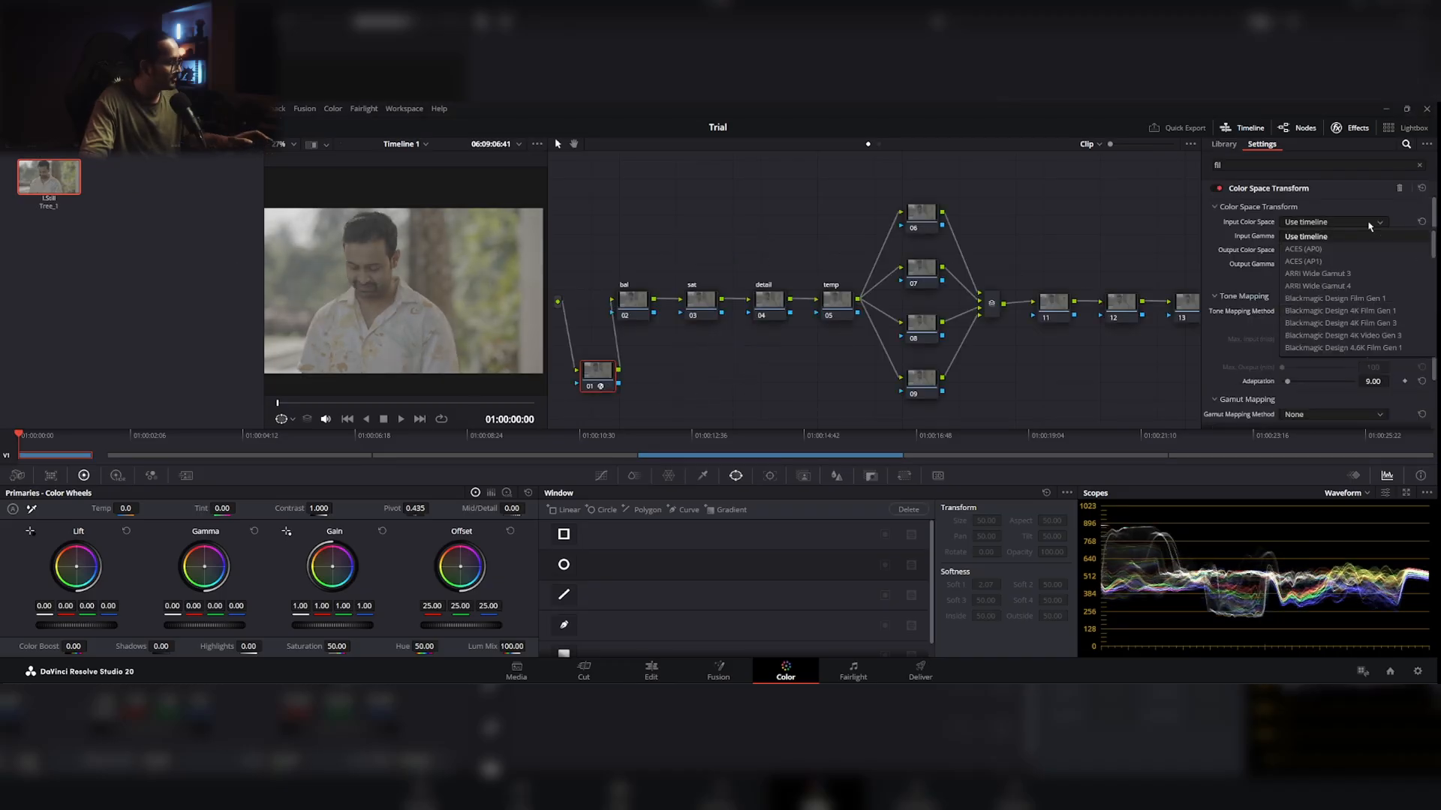
{"action": "scroll", "coordinate": [1343, 331], "scroll_direction": "down", "scroll_amount": 10}
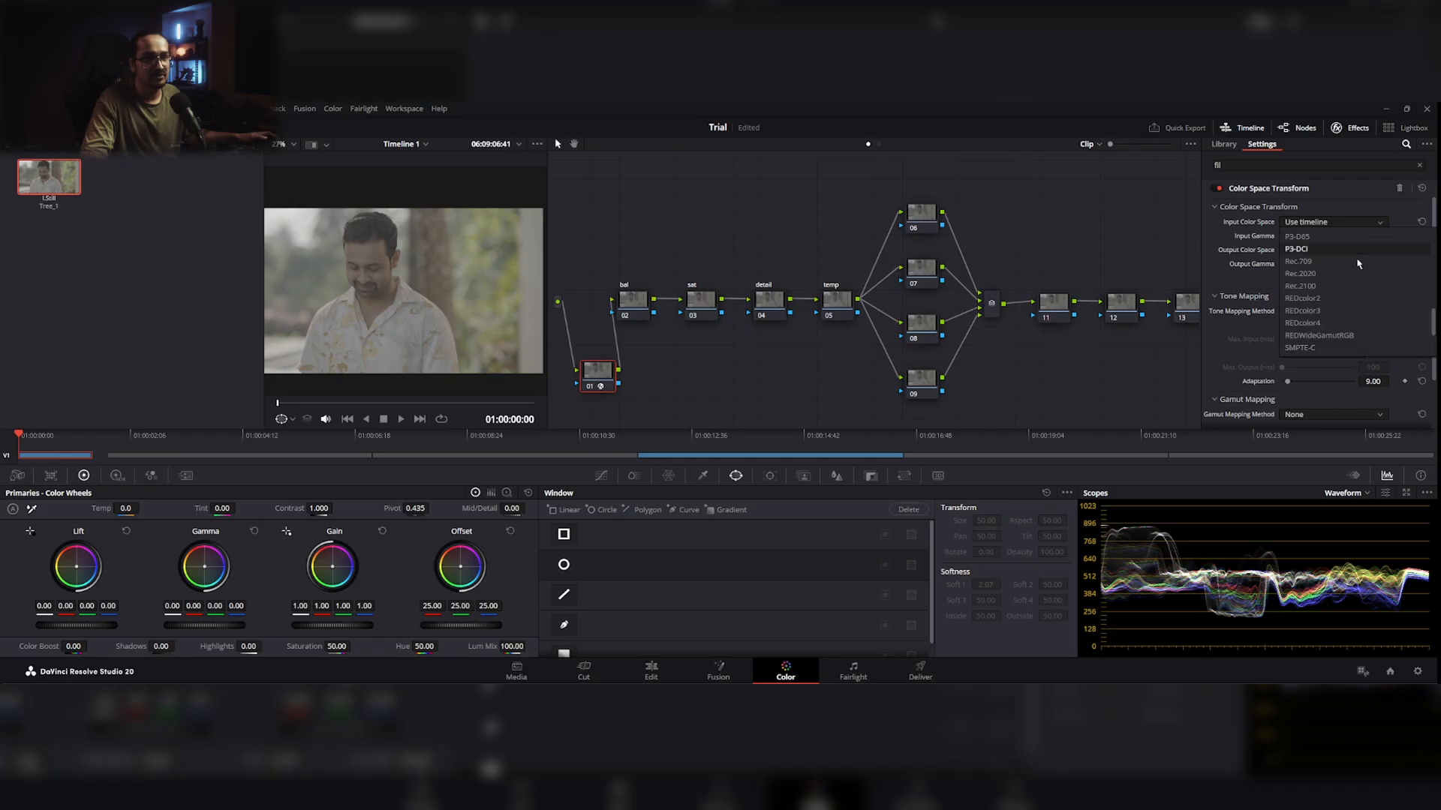
{"action": "left_click", "coordinate": [1343, 348]}
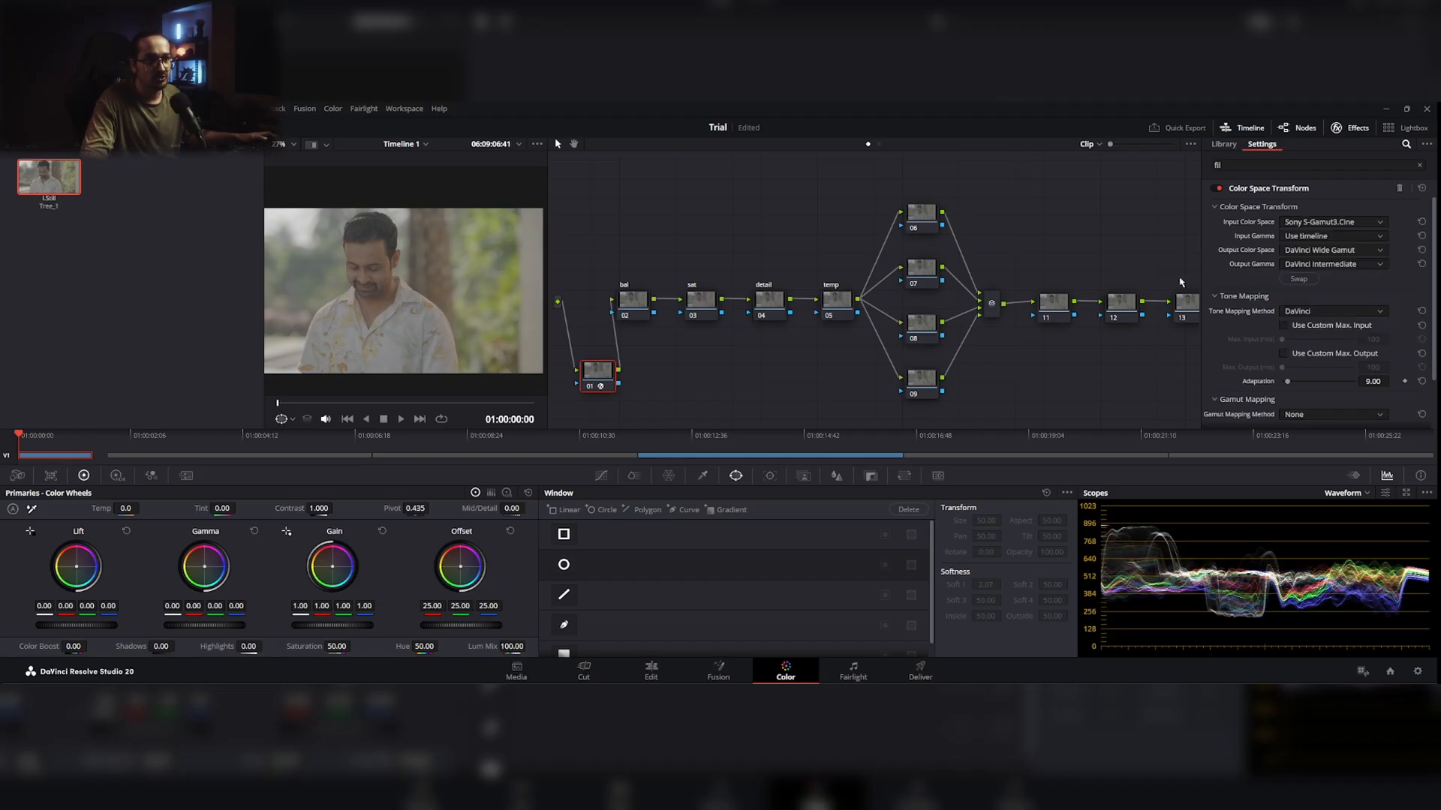
{"action": "left_click", "coordinate": [1332, 235]}
{"action": "scroll", "coordinate": [1329, 330], "scroll_direction": "down", "scroll_amount": 10}
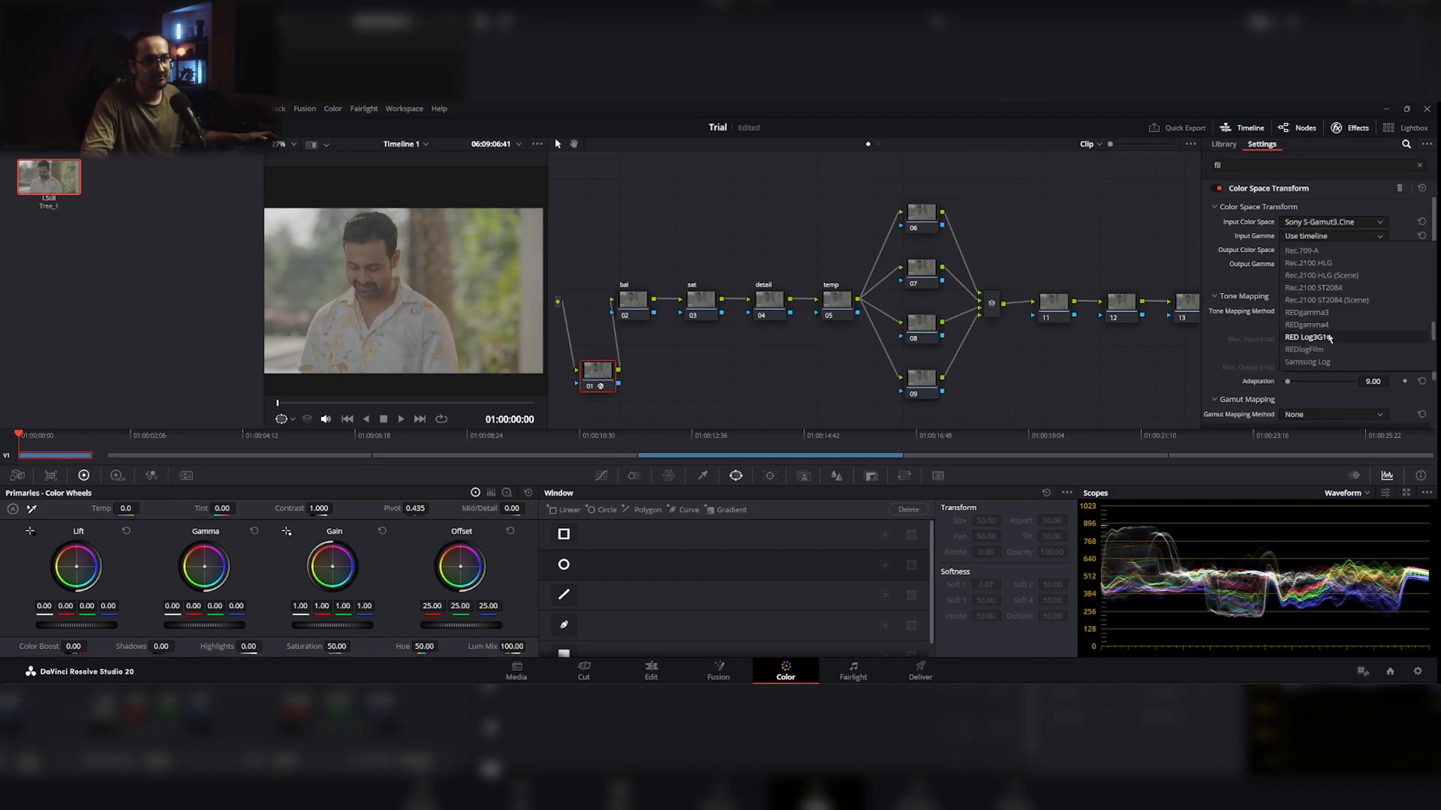
{"action": "left_click", "coordinate": [1329, 362]}
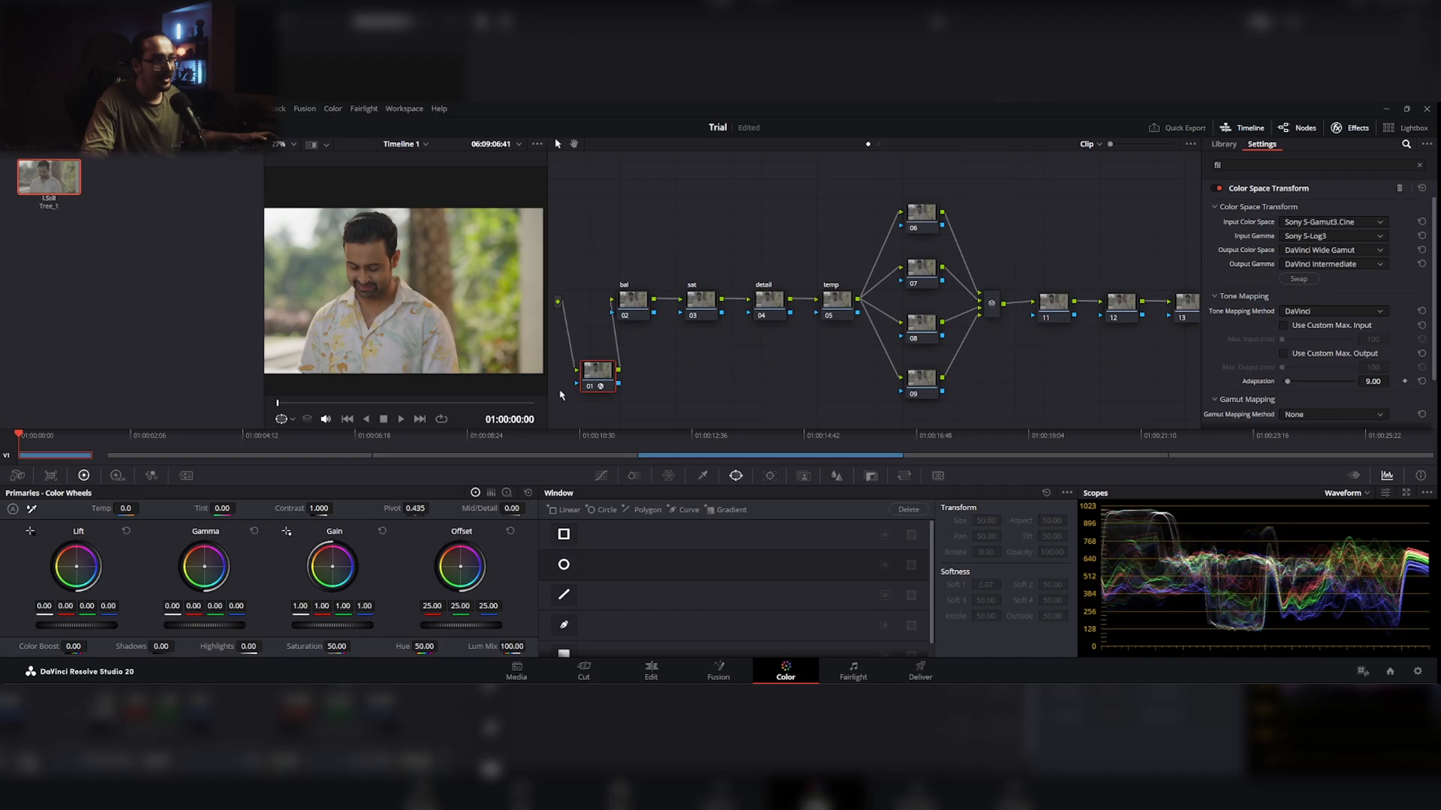
Step: Move node 01 slightly up in the node graph and hide the effects settings
{"action": "left_click_drag", "start_coordinate": [598, 374], "coordinate": [598, 356]}
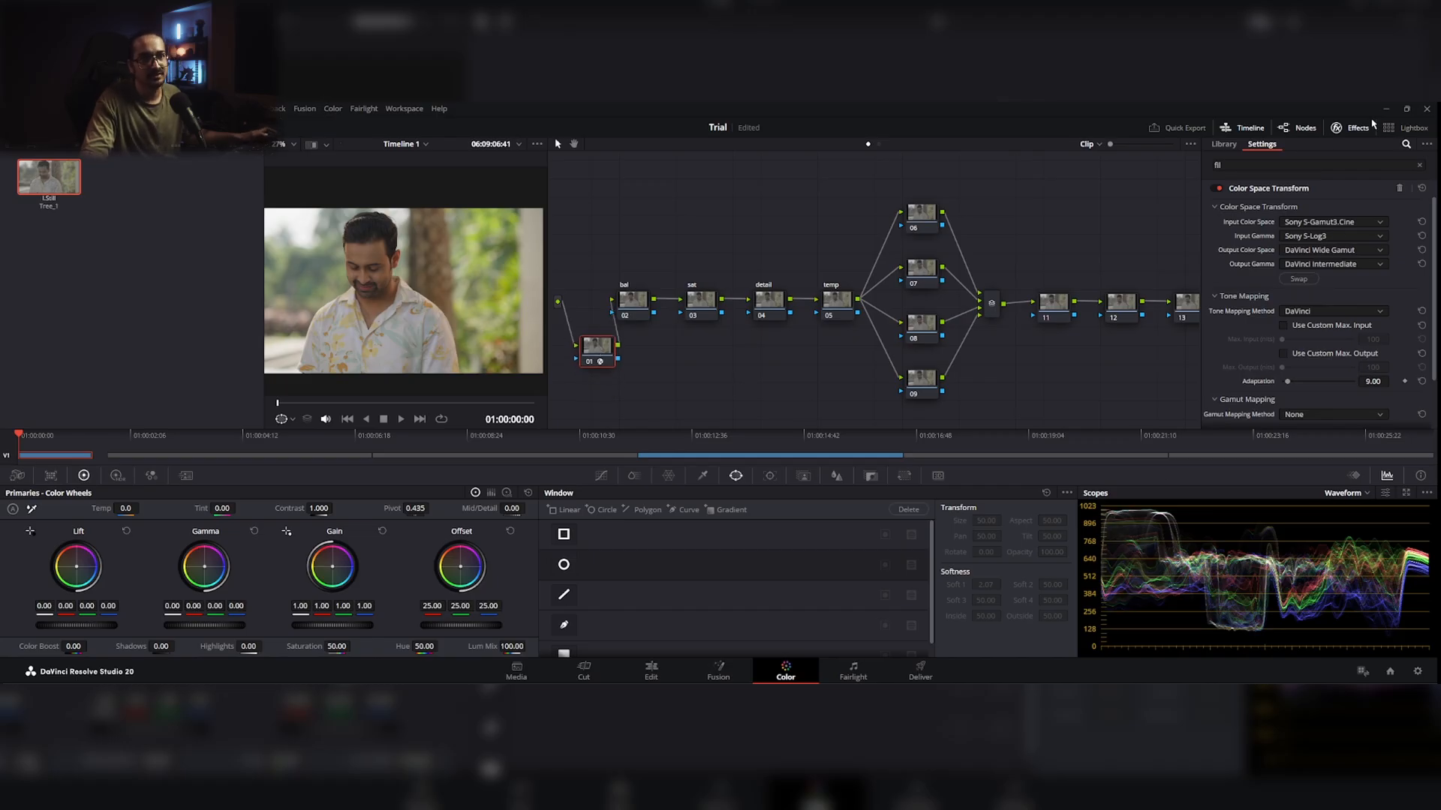
{"action": "left_click", "coordinate": [1349, 128]}
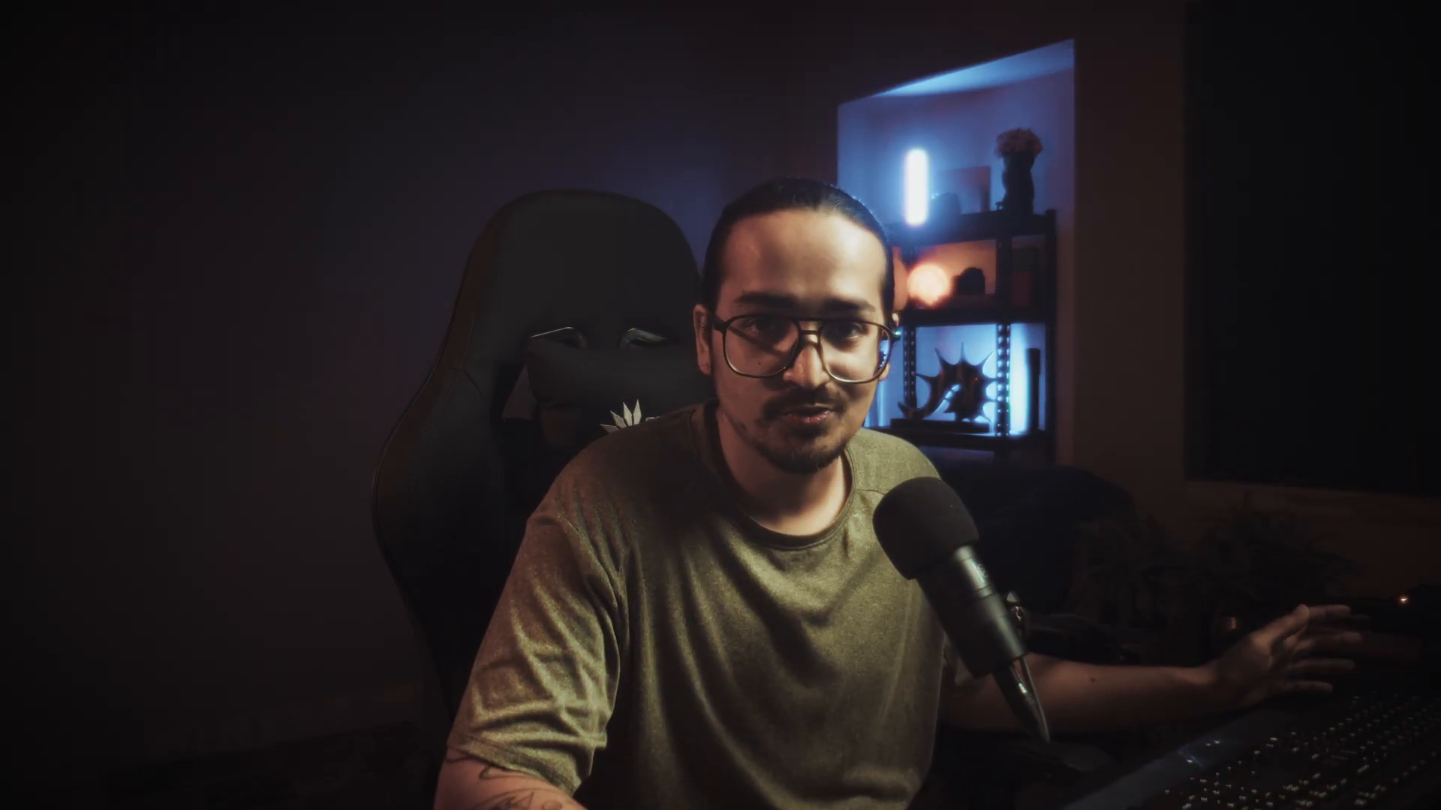